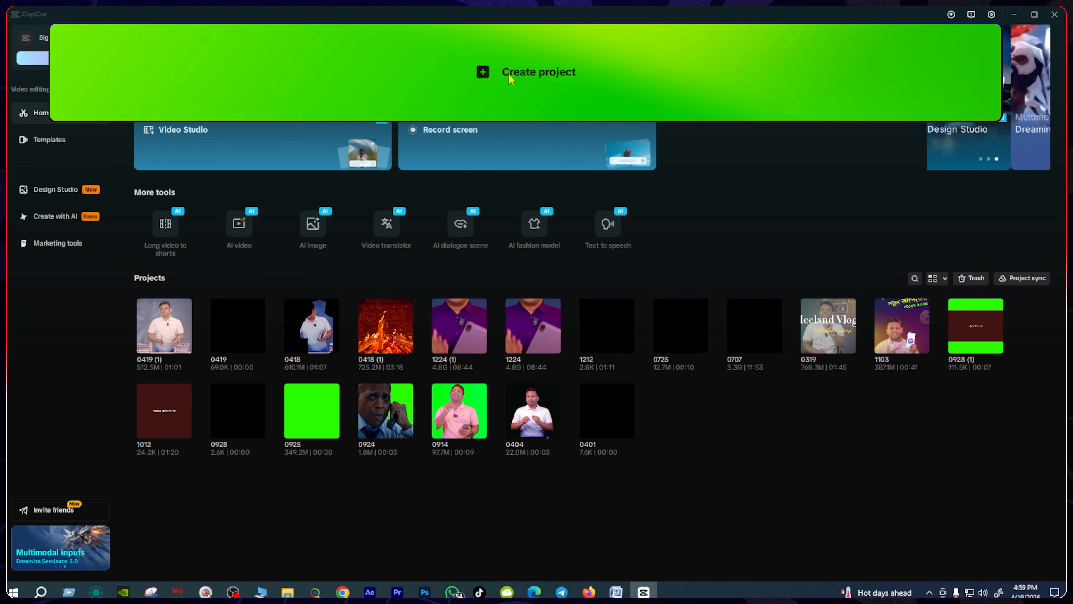
# - Create a new project and import the video "phone slow hang problem" from the Long Video folder
pyautogui.click(532, 69)
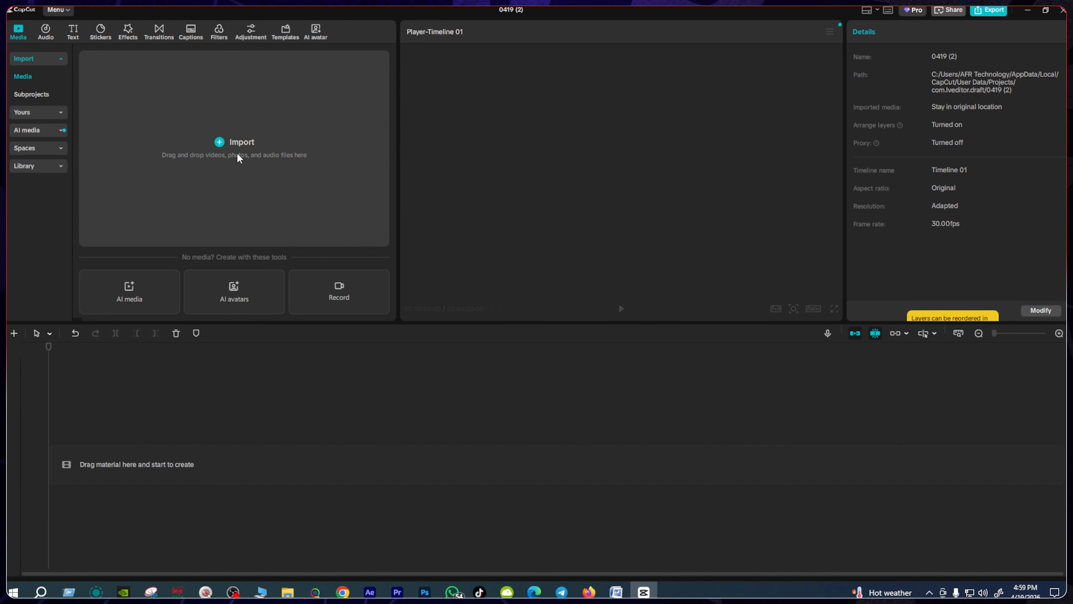
pyautogui.click(237, 156)
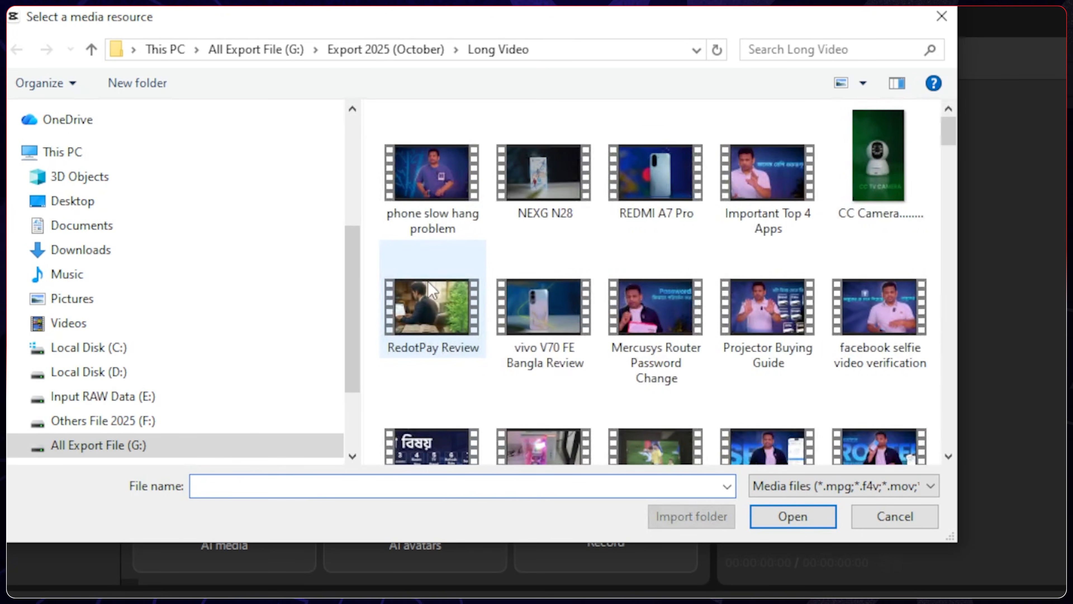
pyautogui.click(433, 178)
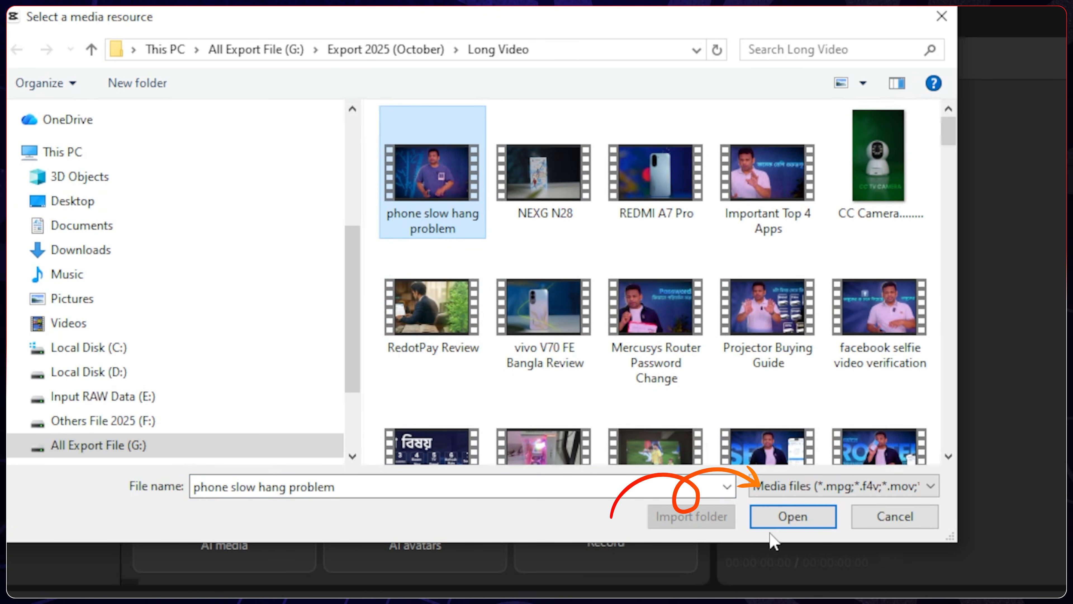
pyautogui.click(789, 515)
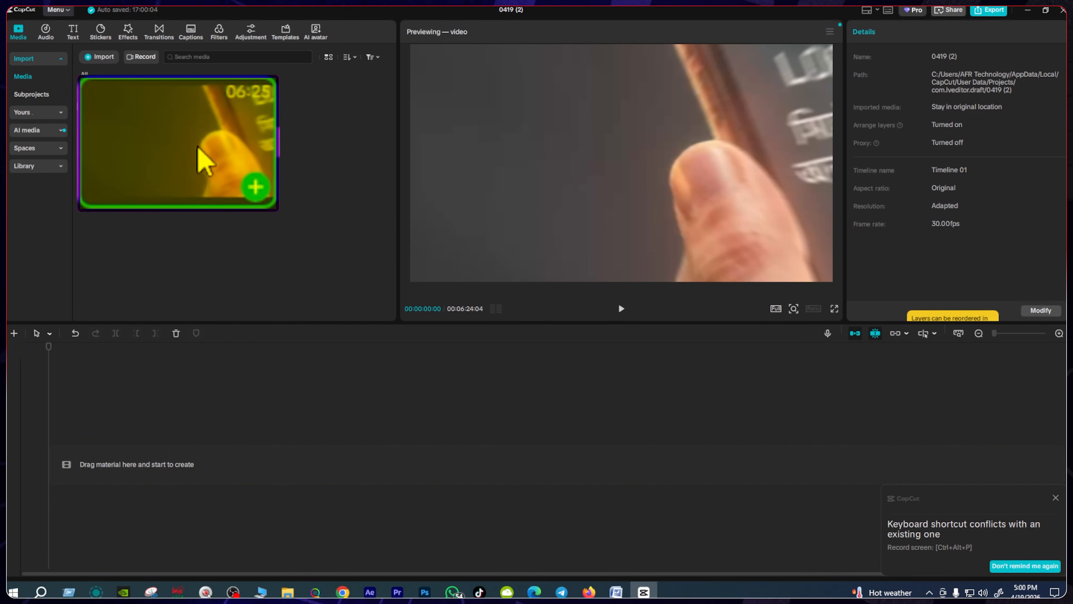
# - Add the imported phone slow hang problem video to the timeline
pyautogui.click(373, 253)
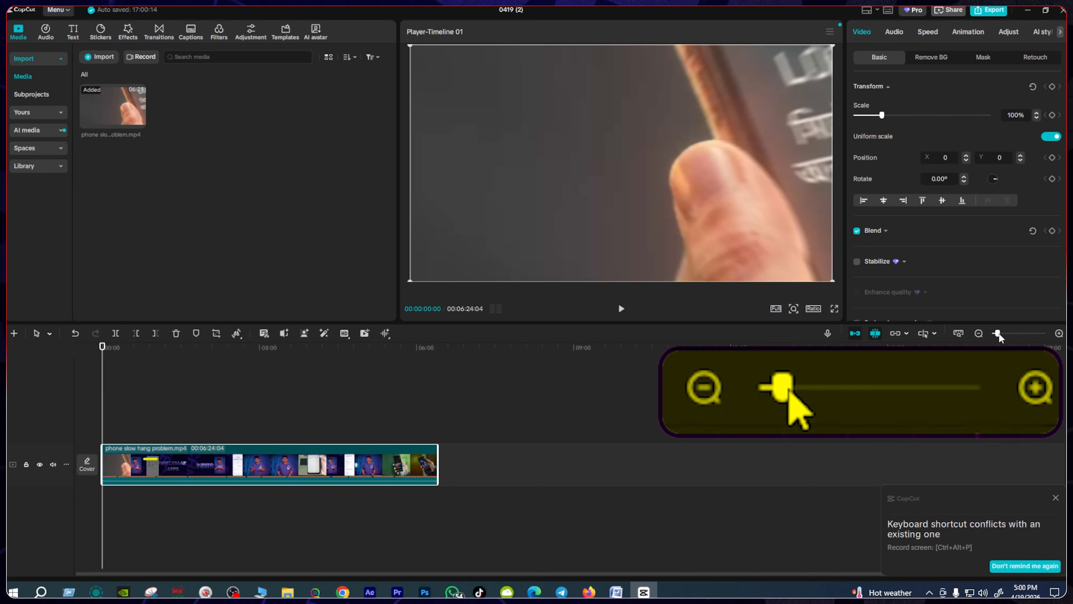
pyautogui.moveTo(998, 334); pyautogui.dragTo(1023, 338)
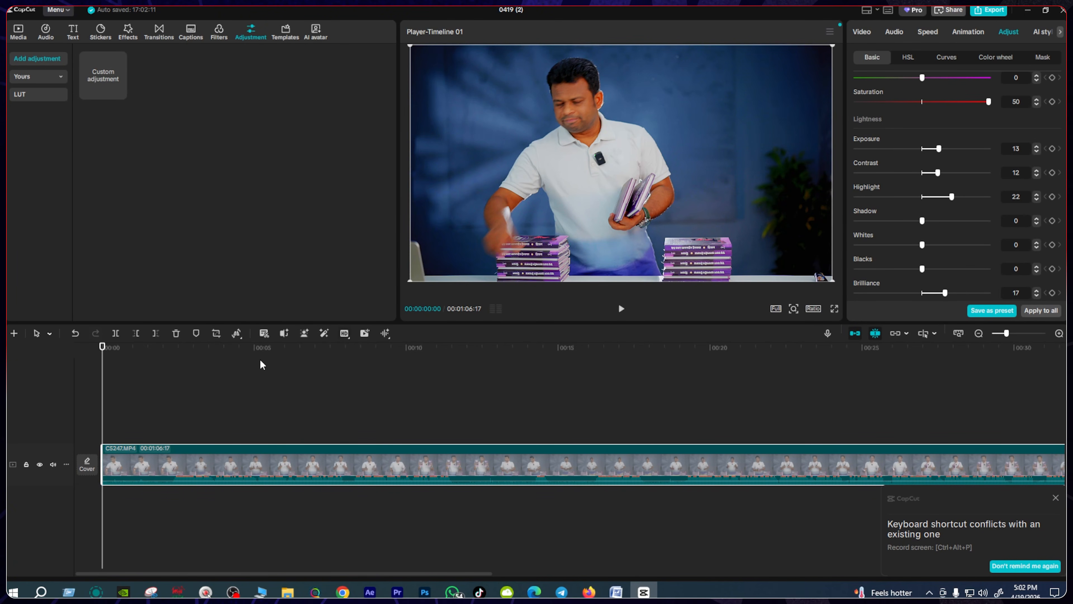
# - Preview the beginning of the C5247.MP4 clip and split it at 00:00:02:07
pyautogui.press('space')
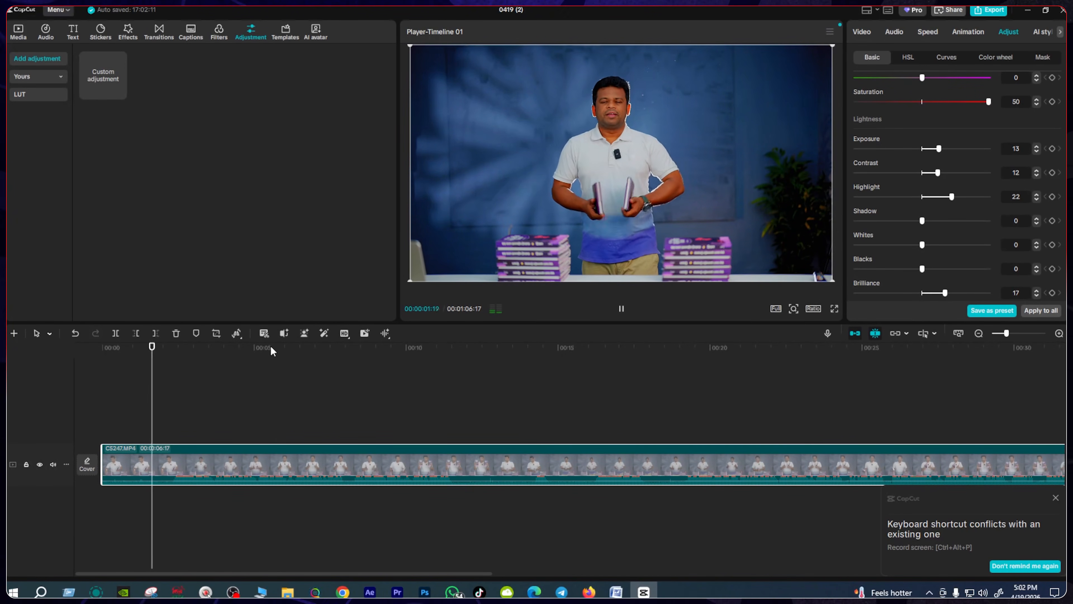
pyautogui.press('space')
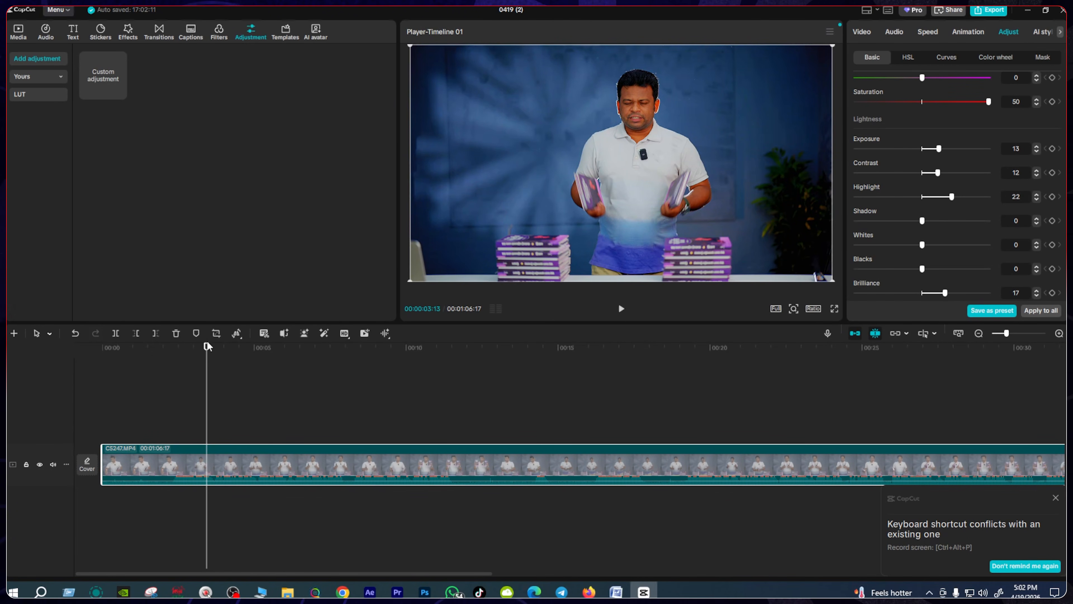
pyautogui.moveTo(207, 346); pyautogui.dragTo(170, 363)
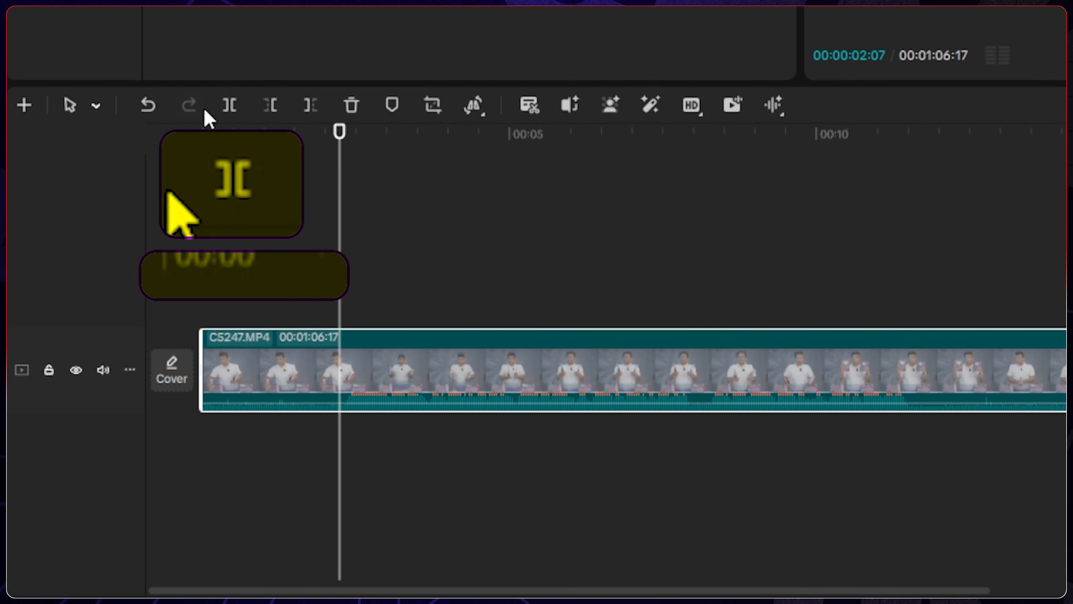
pyautogui.click(235, 107)
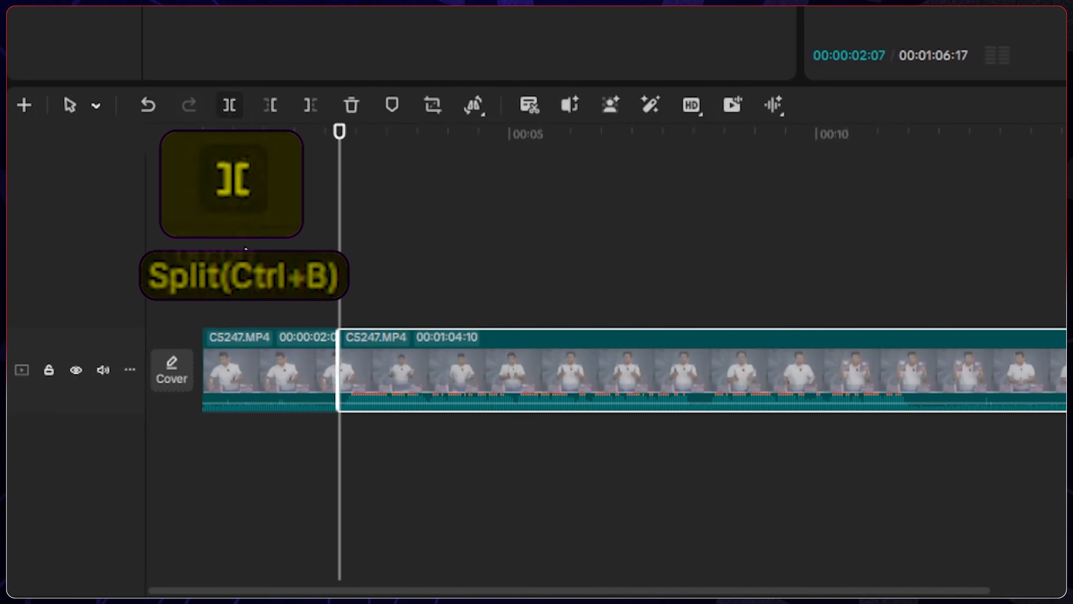
# - Delete the short opening segment before the split in the C5247.MP4 clip
pyautogui.click(292, 374)
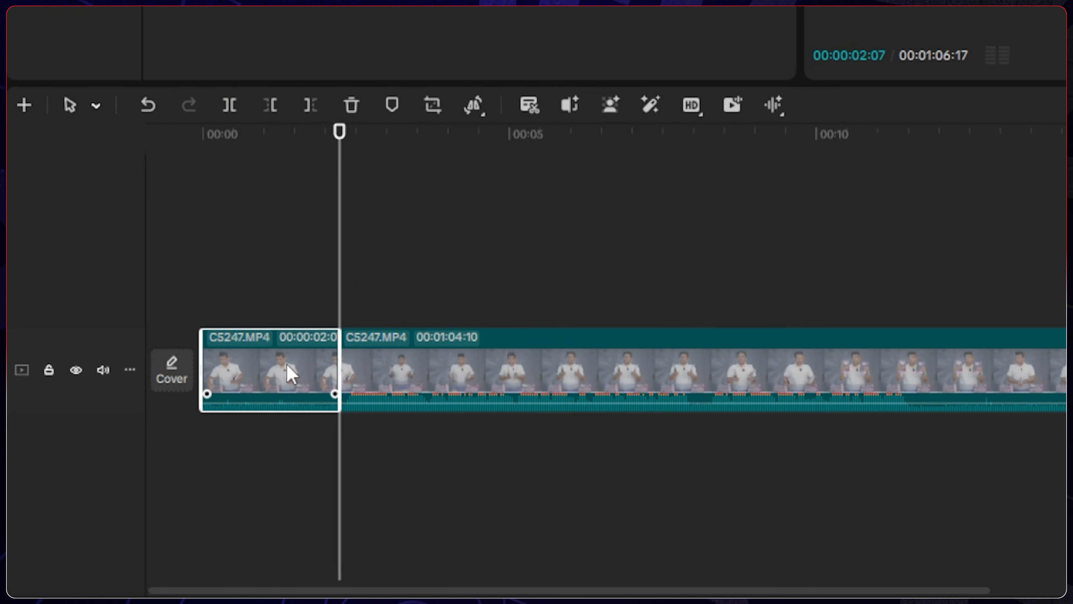
pyautogui.click(418, 381)
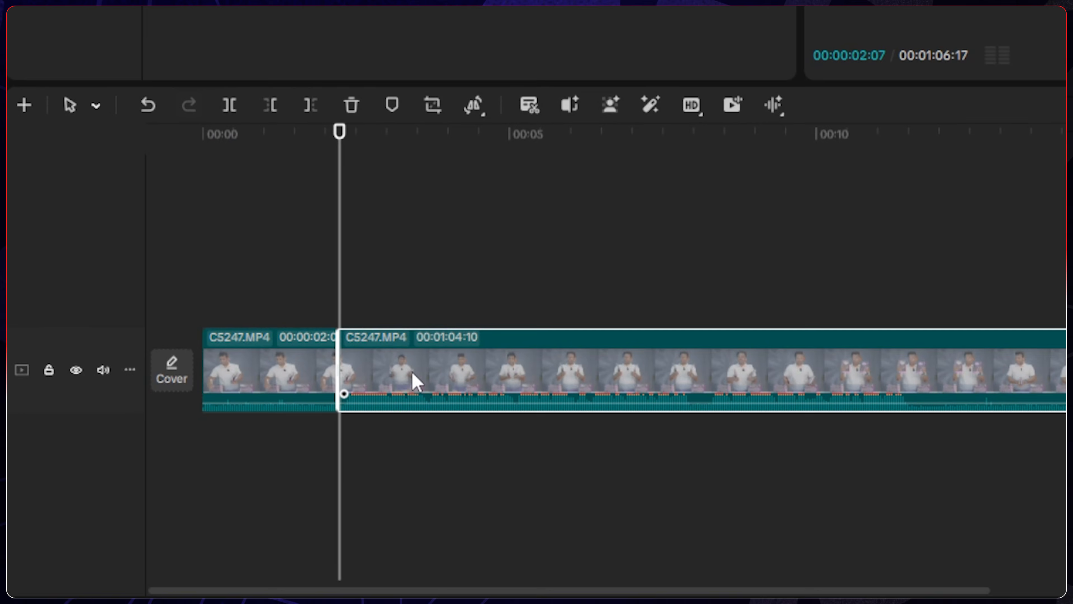
pyautogui.click(249, 365)
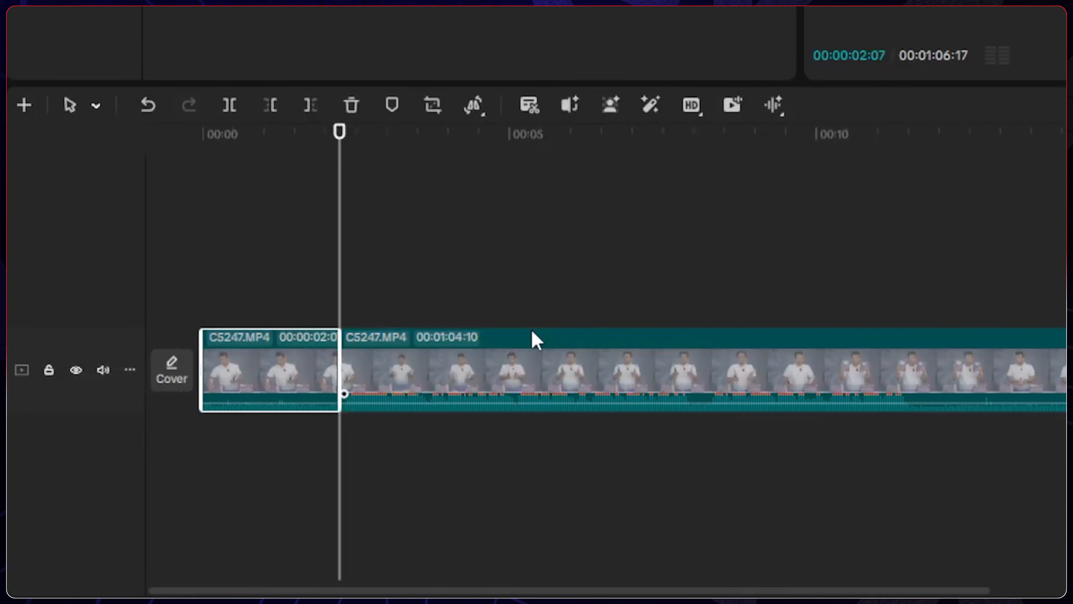
pyautogui.press('Delete')
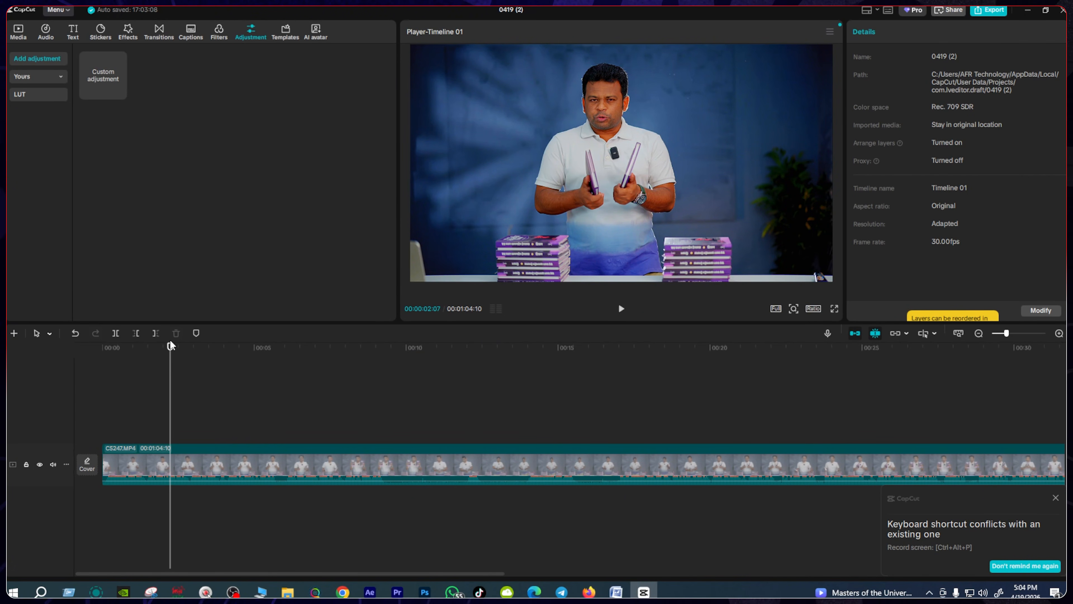
# - Cut away the part of the C5247.MP4 clip before 00:00:09:15 with Delete left
pyautogui.moveTo(171, 345); pyautogui.dragTo(393, 418)
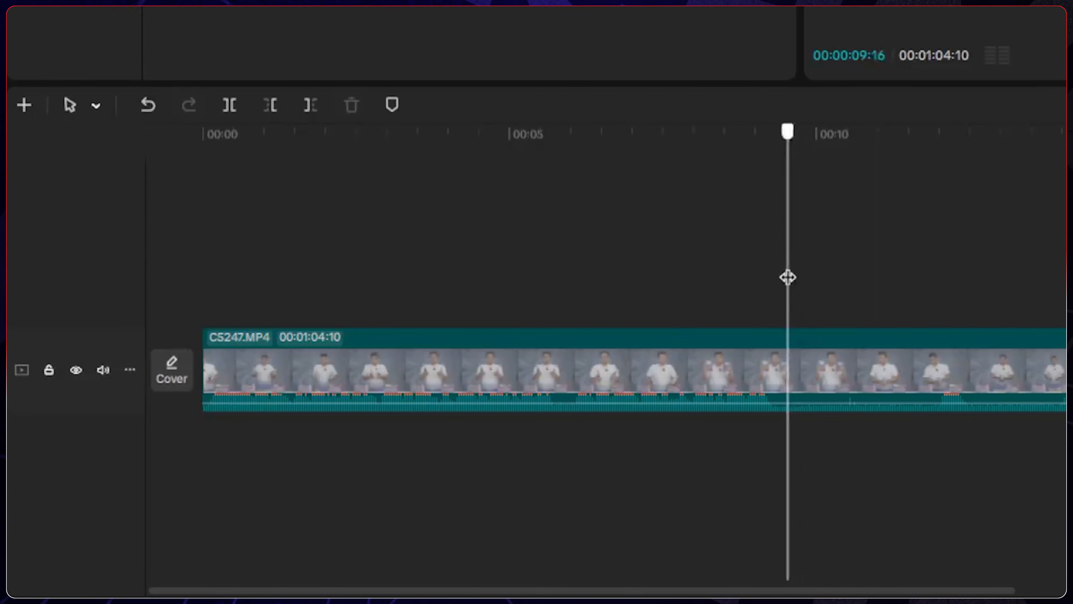
pyautogui.moveTo(788, 277); pyautogui.dragTo(786, 277)
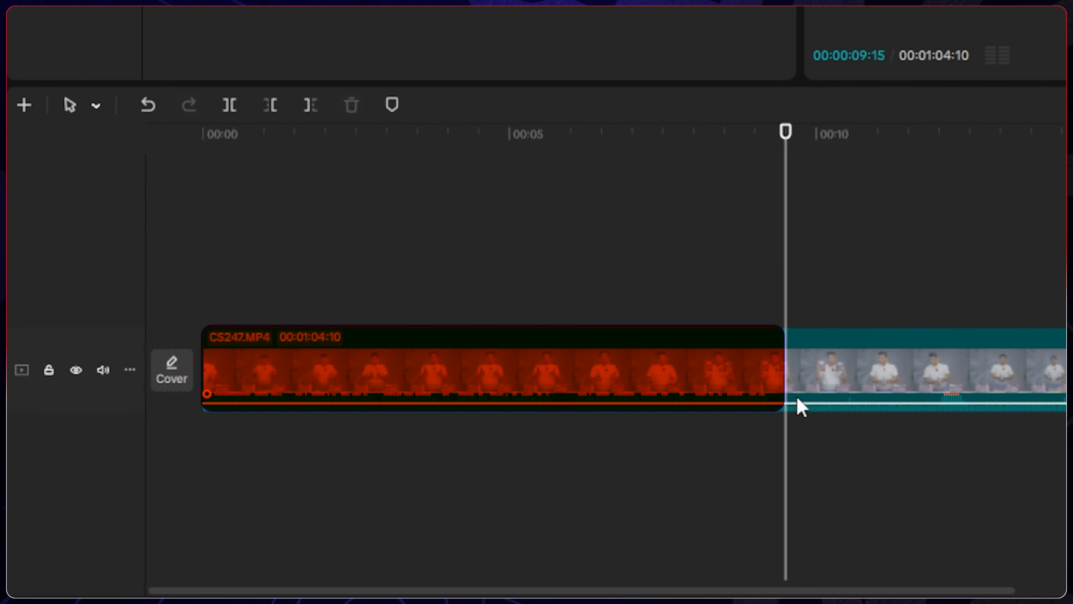
pyautogui.click(798, 367)
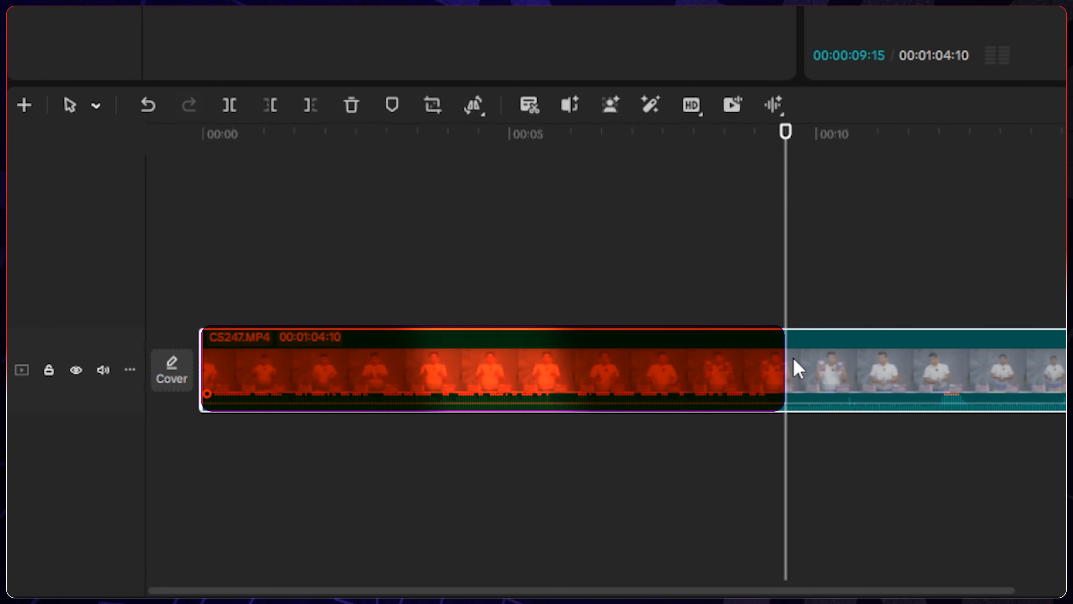
pyautogui.click(273, 113)
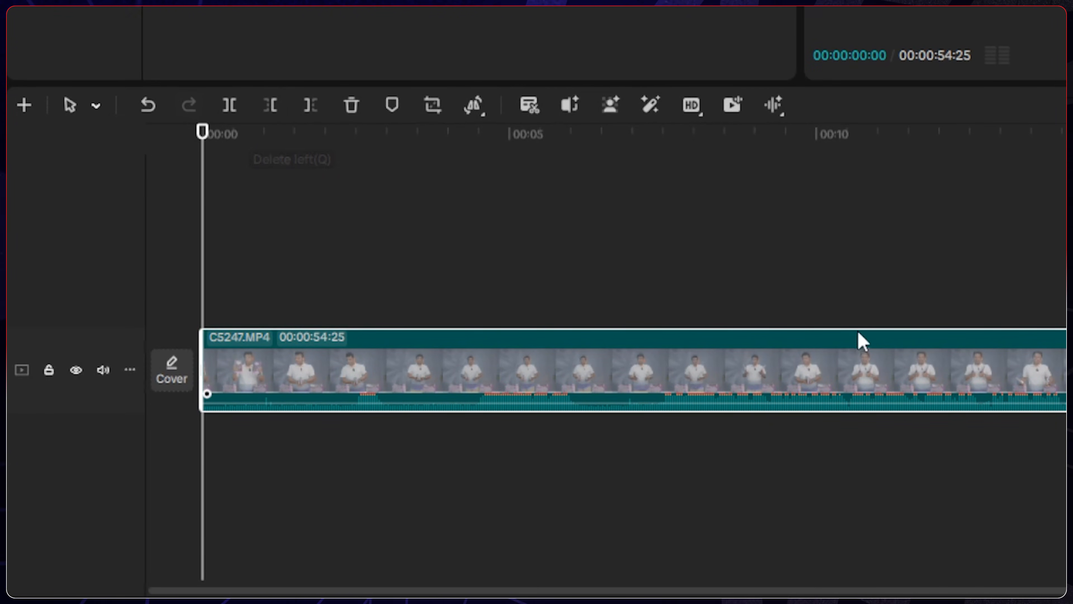
# - Trim off everything after 00:00:07:15 in the C5247.MP4 clip and deselect the clip
pyautogui.moveTo(664, 136); pyautogui.dragTo(666, 182)
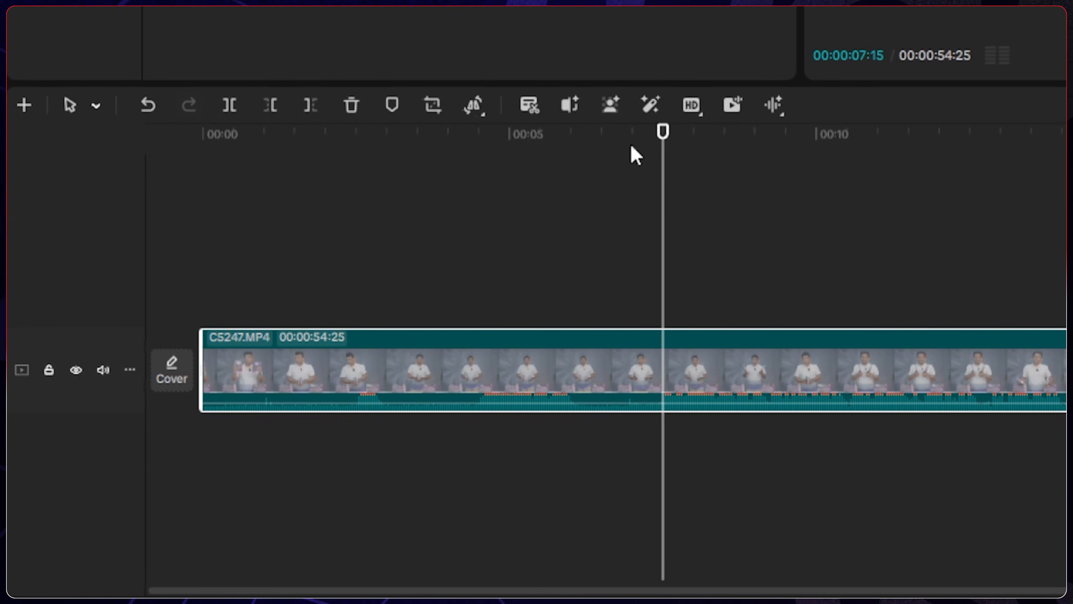
pyautogui.click(311, 110)
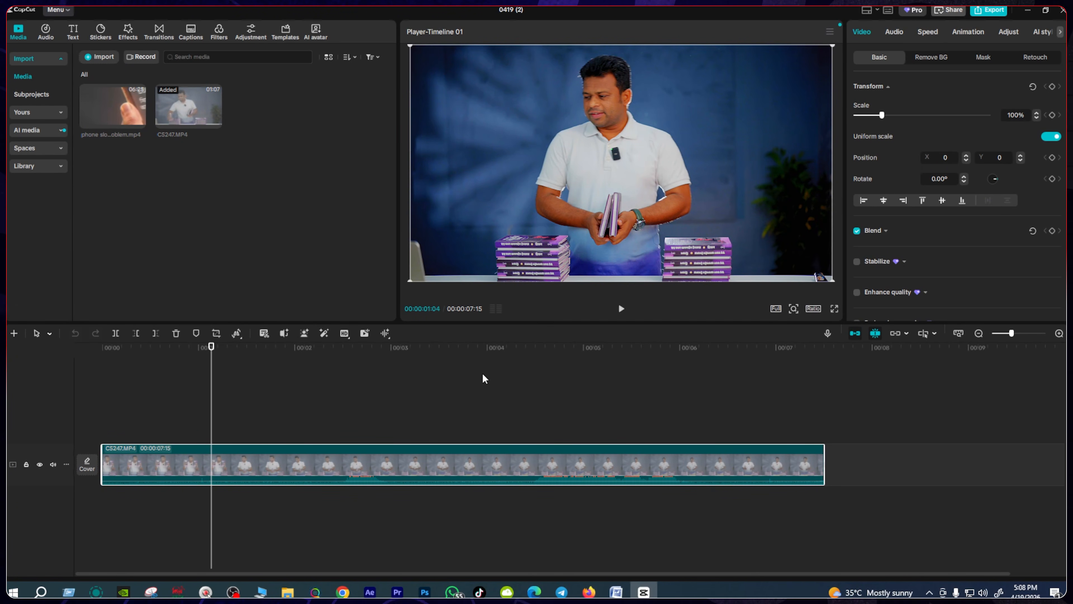
pyautogui.click(341, 423)
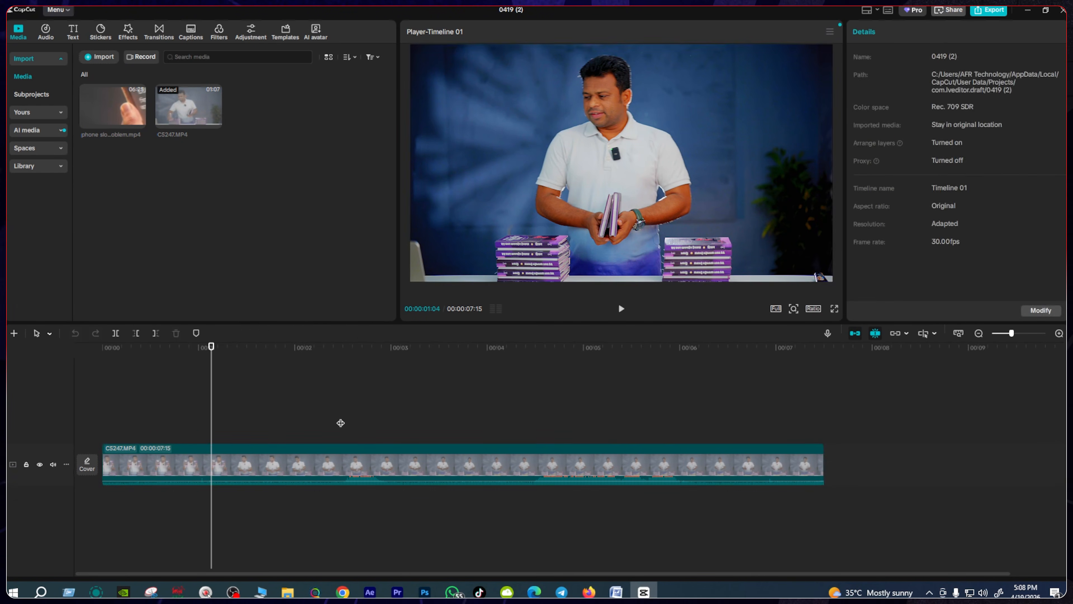
pyautogui.click(341, 423)
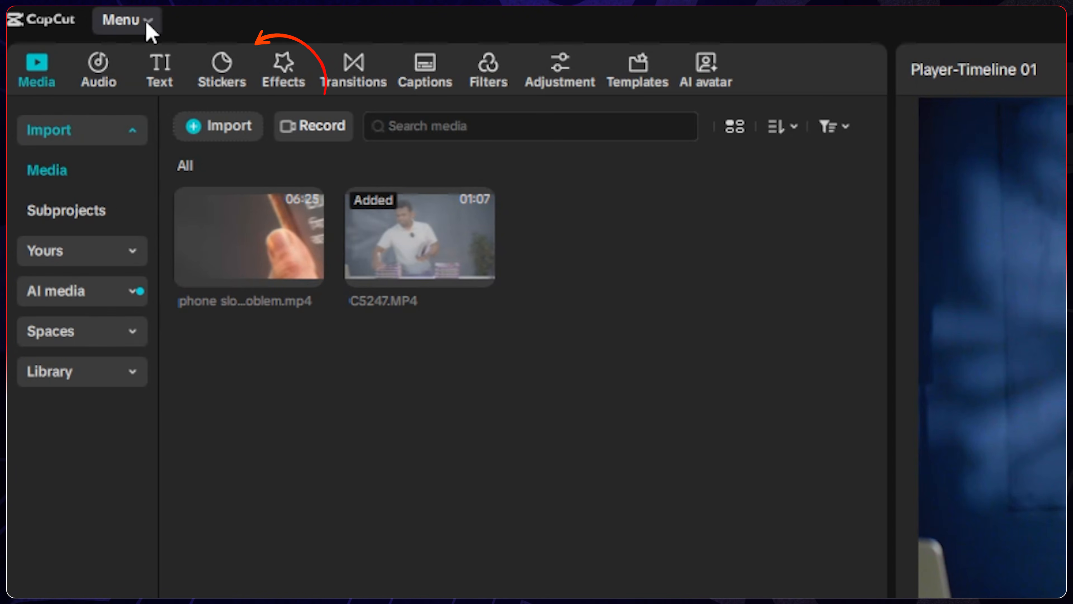
# - Return to the home page and rename the project 0419 (2) as gdgdgd
pyautogui.click(147, 26)
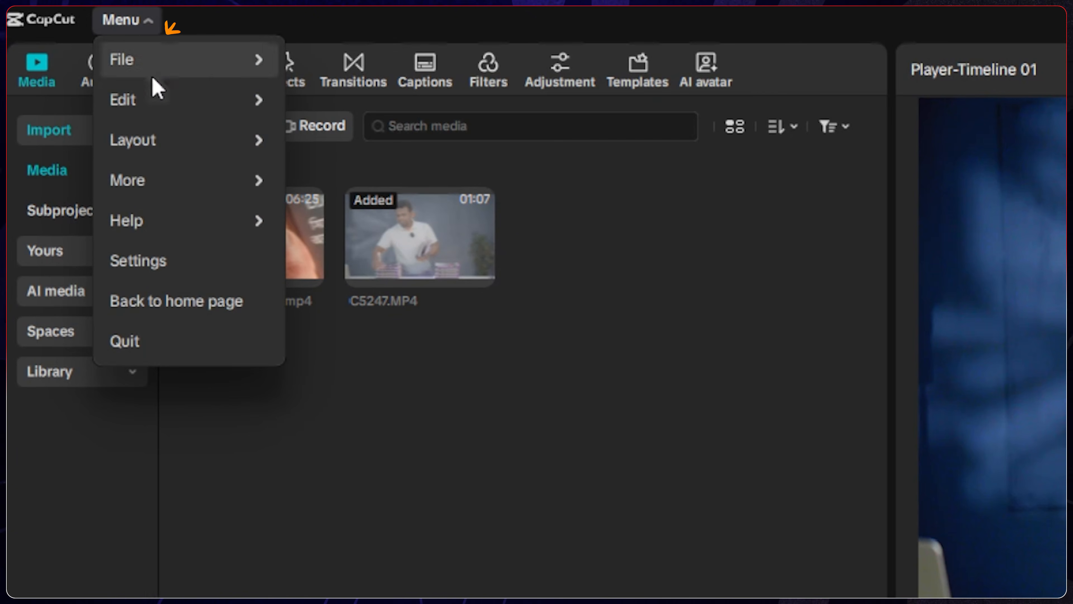
pyautogui.click(165, 317)
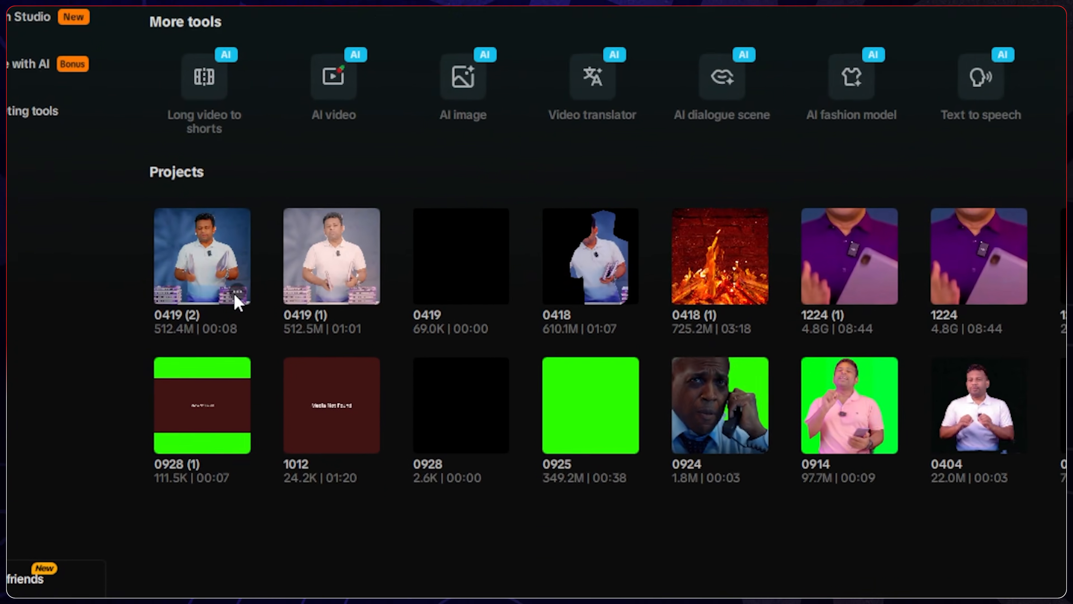
pyautogui.rightClick(183, 349)
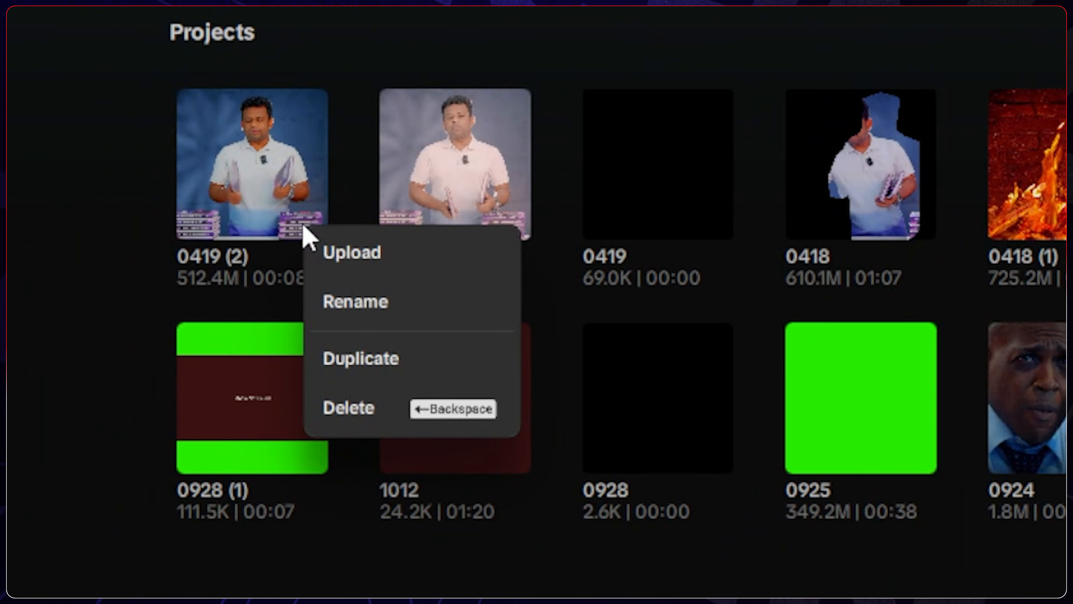
pyautogui.click(343, 308)
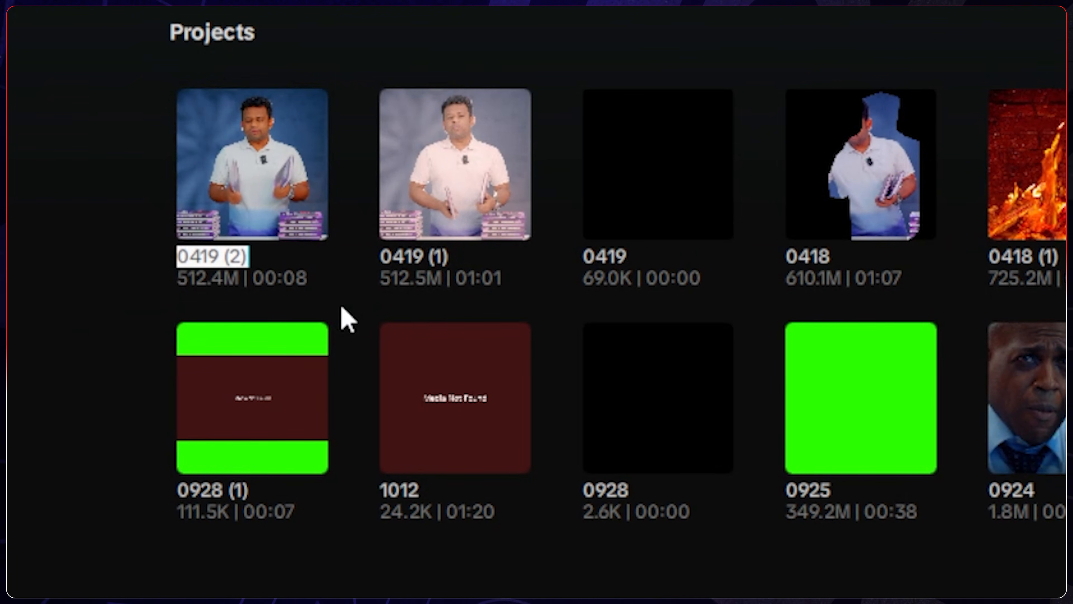
pyautogui.write('gdgdgd')
pyautogui.press('Return')
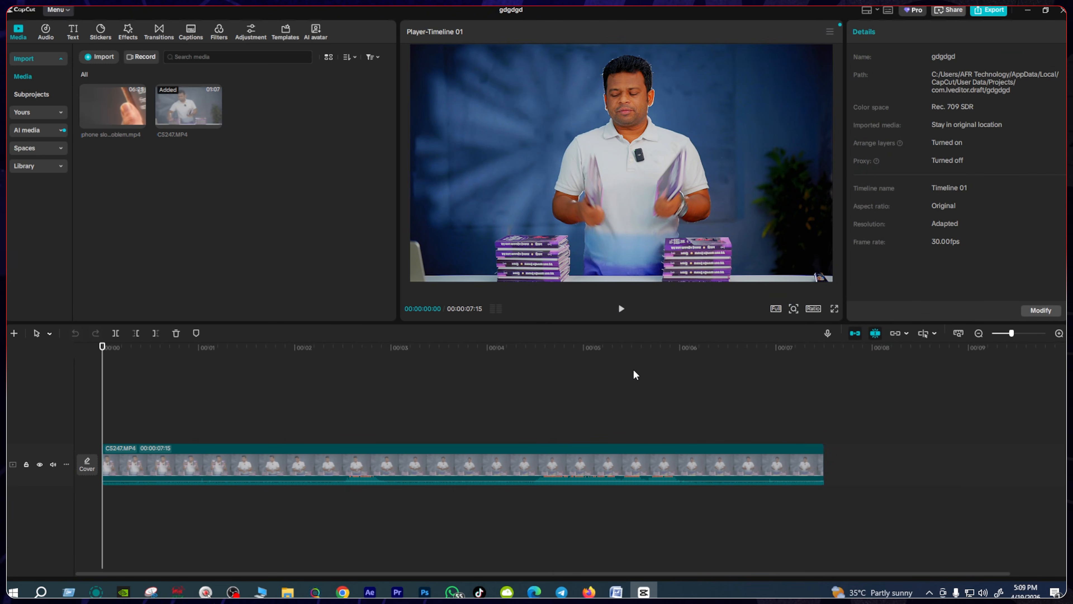
# - Set the project's aspect ratio to 9:16 and enlarge the clip to about 316% scale so it fills the frame
pyautogui.moveTo(906, 151)
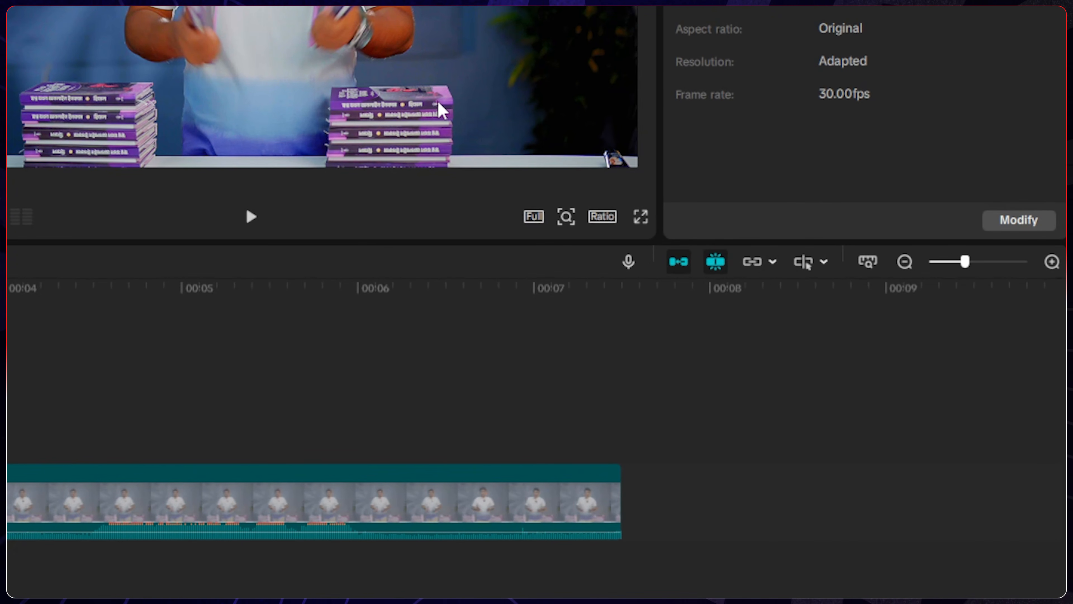
pyautogui.click(599, 220)
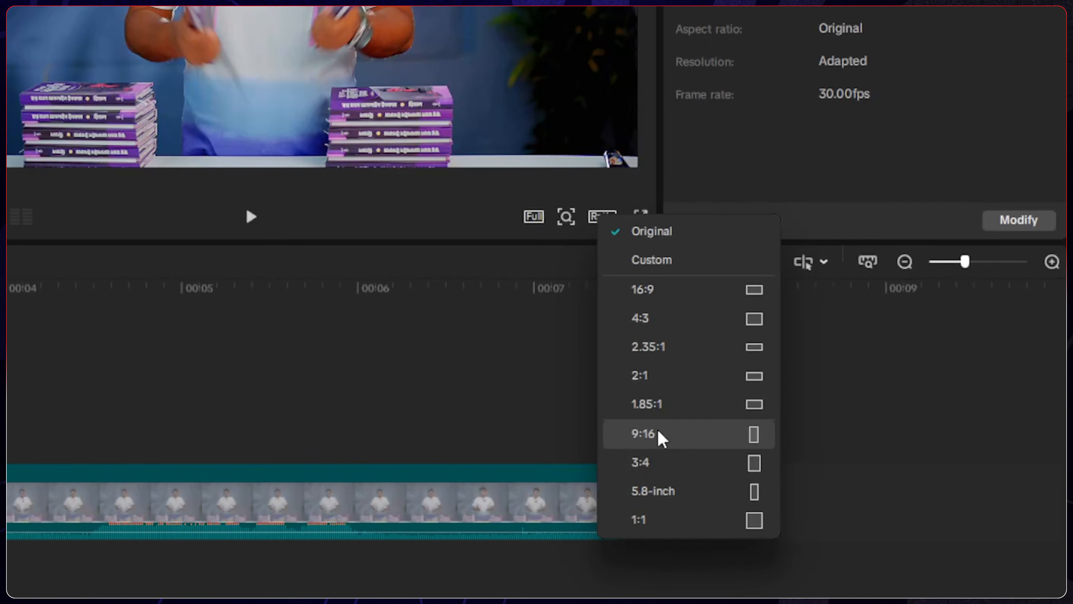
pyautogui.click(670, 432)
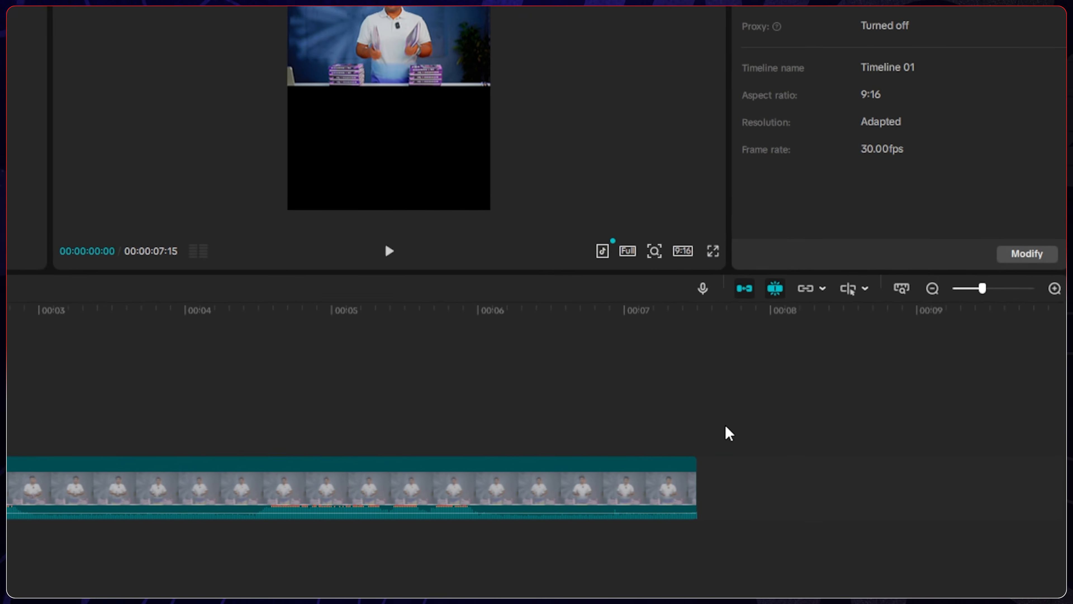
pyautogui.click(554, 143)
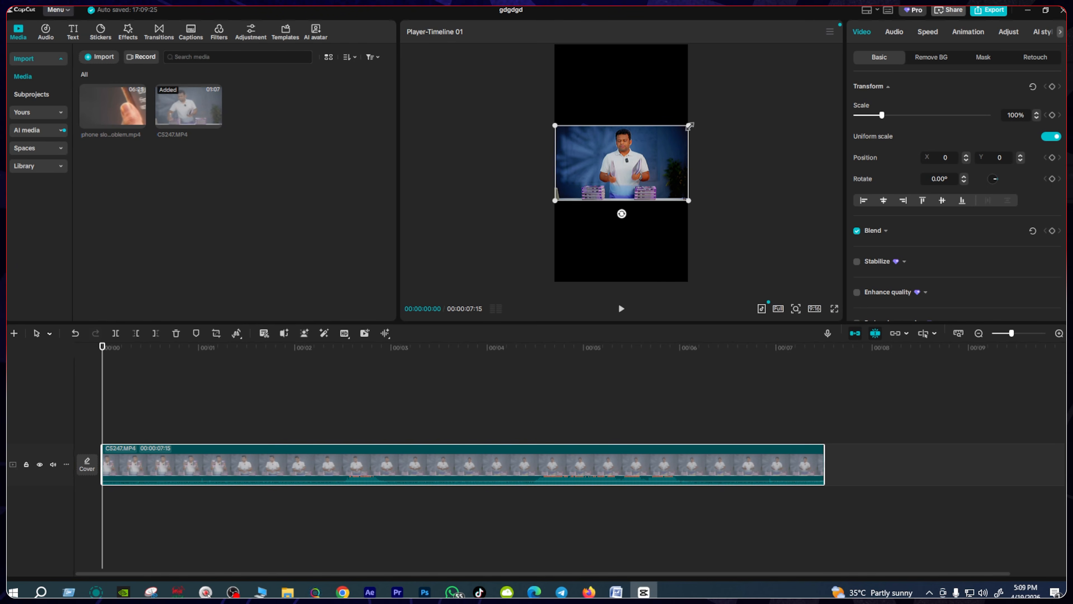
pyautogui.moveTo(689, 125); pyautogui.dragTo(912, 13)
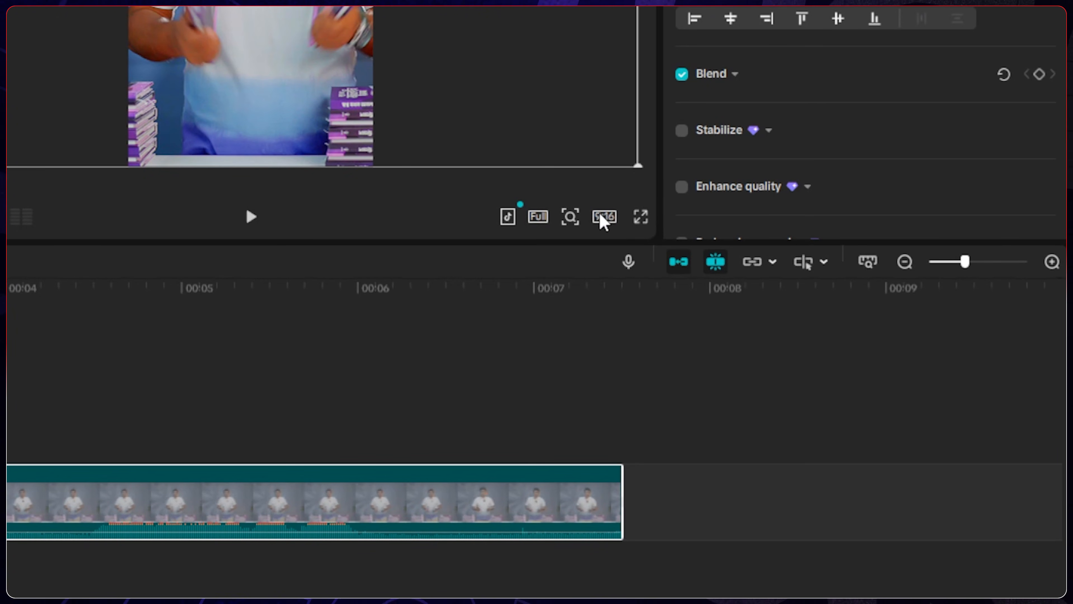
# - Change the project's aspect ratio to 4:3
pyautogui.click(605, 222)
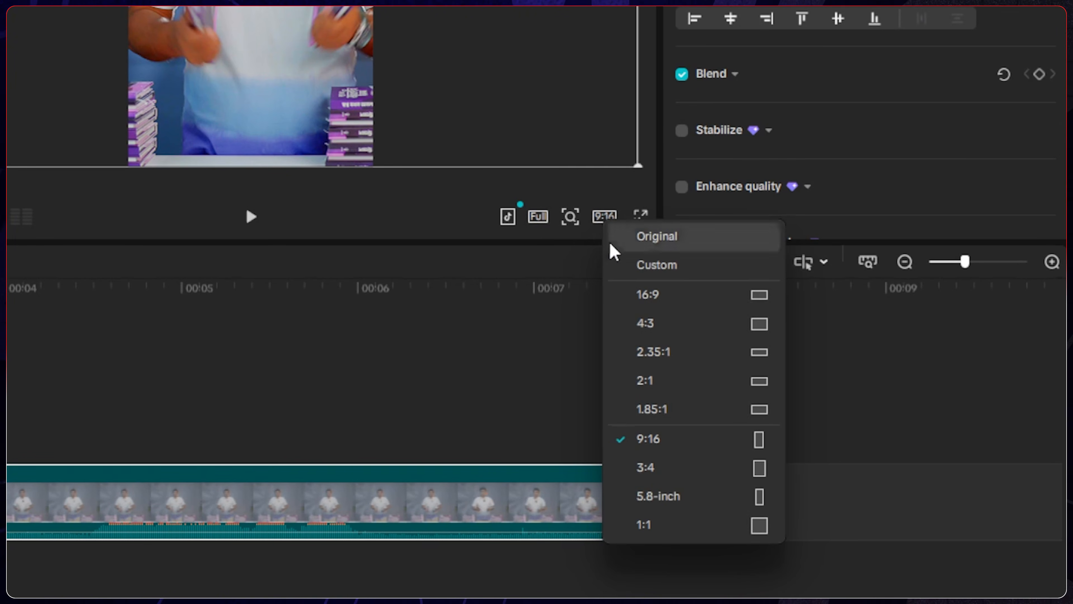
pyautogui.click(641, 317)
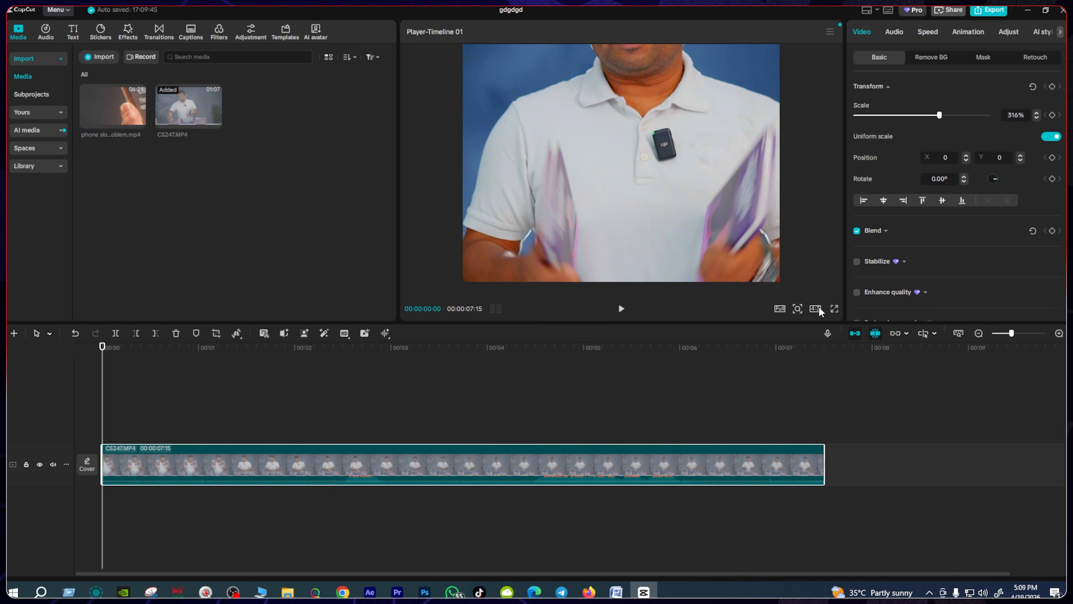
# - Set the project's aspect ratio to 16:9
pyautogui.click(816, 308)
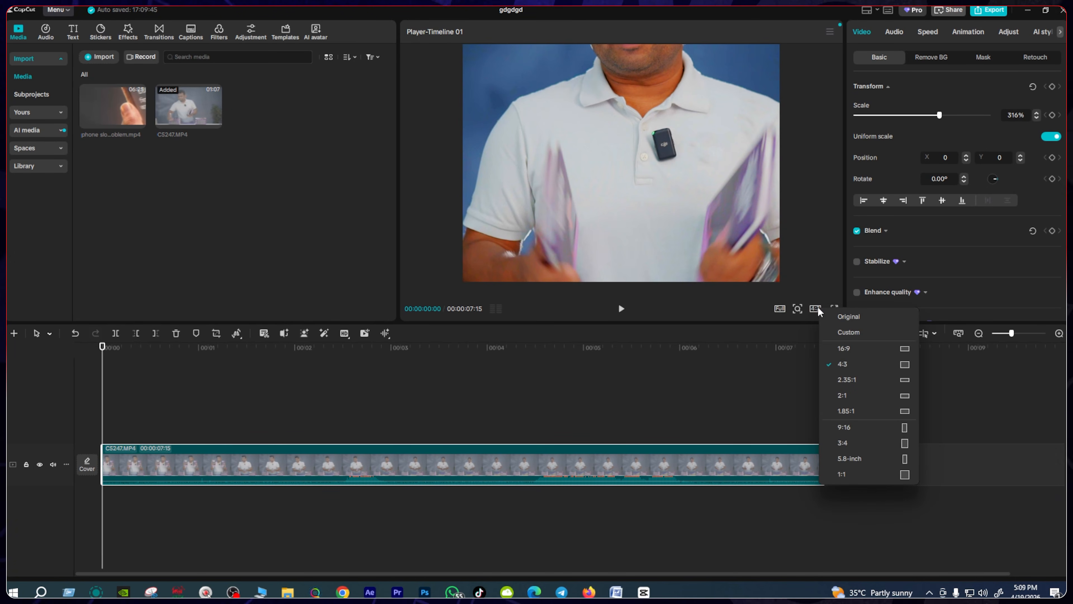
pyautogui.click(854, 349)
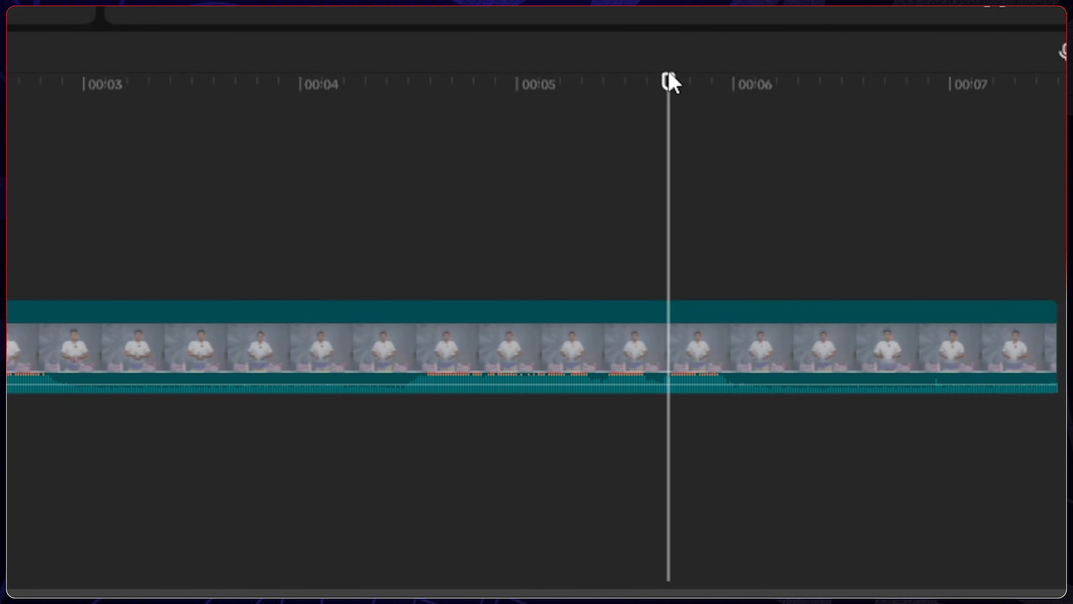
# - Move the playhead to 00:00:04:00 and extract the audio from the C5247.MP4 clip
pyautogui.moveTo(668, 78); pyautogui.dragTo(259, 212)
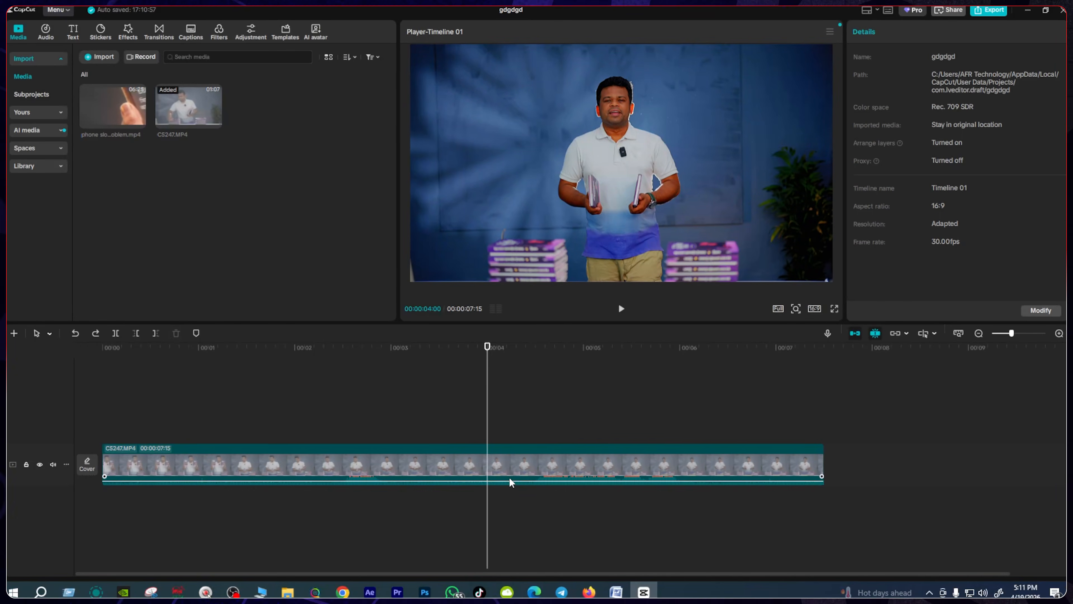
pyautogui.click(515, 473)
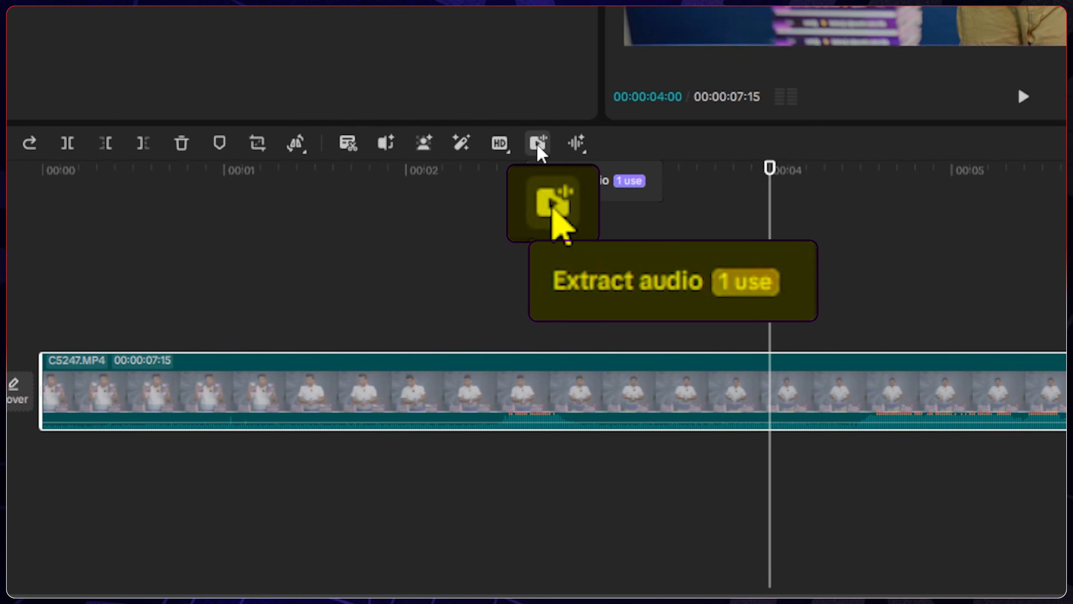
pyautogui.click(537, 145)
pyautogui.click(654, 458)
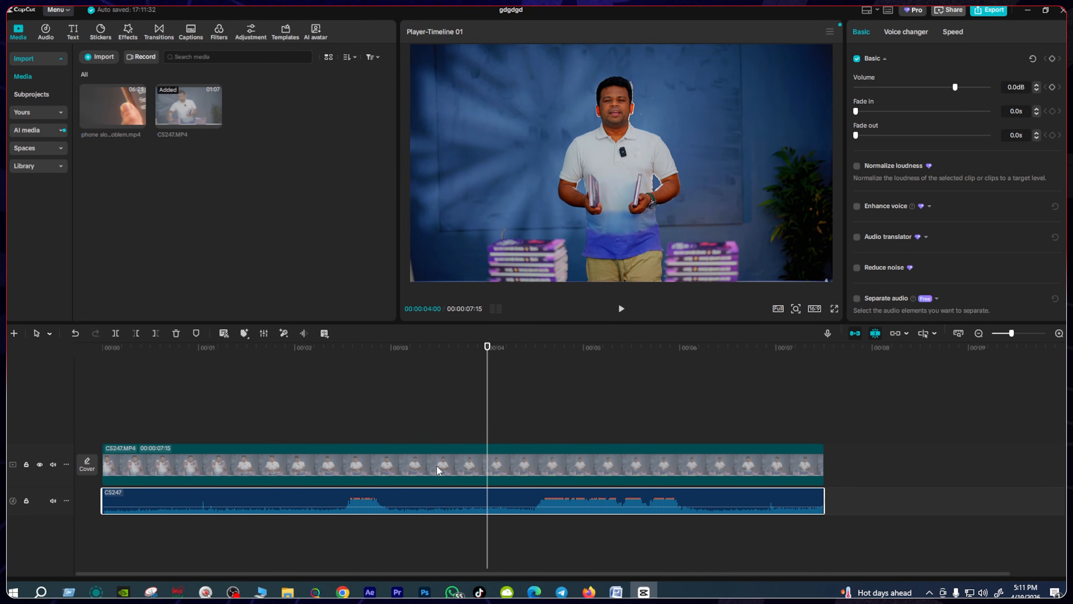
# - Delete the extracted C5247 audio clip beneath the video
pyautogui.click(437, 469)
pyautogui.click(439, 504)
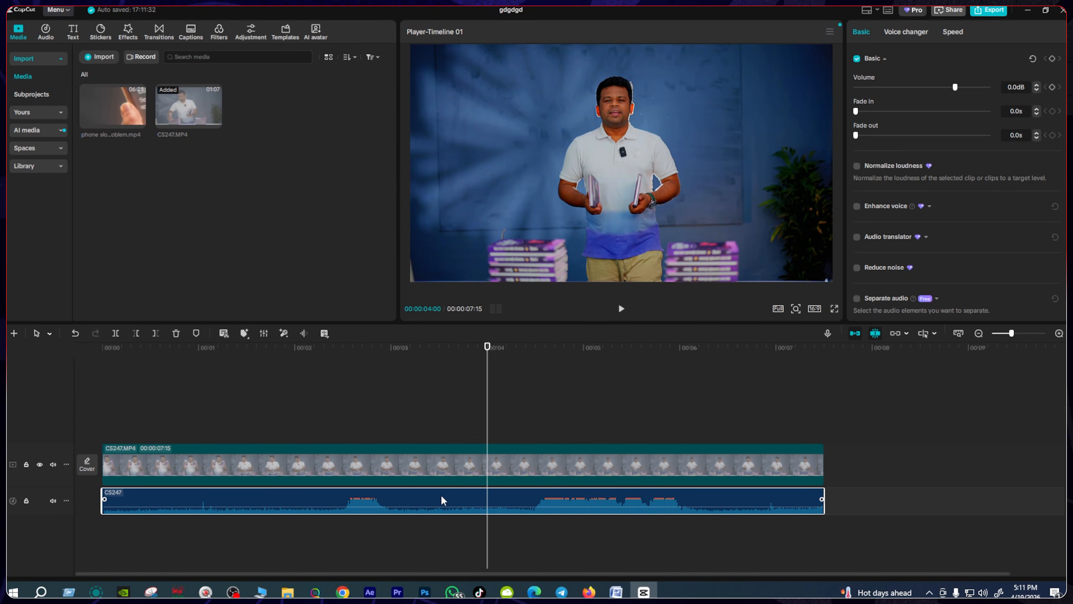
pyautogui.press('Delete')
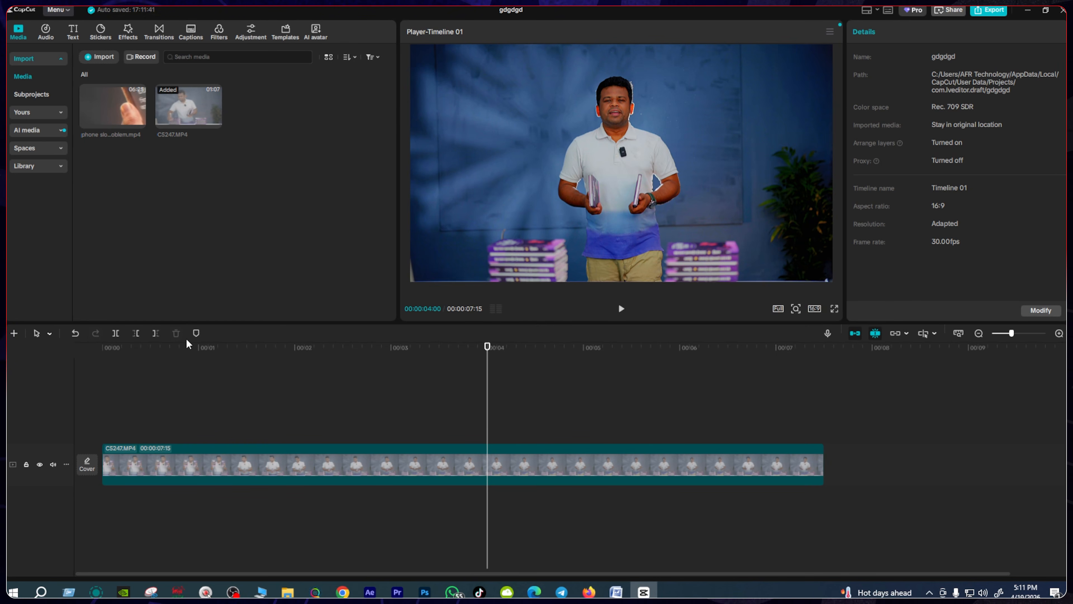
# - Turn on Enhance quality and Stabilize for the C5247.MP4 clip
pyautogui.click(414, 465)
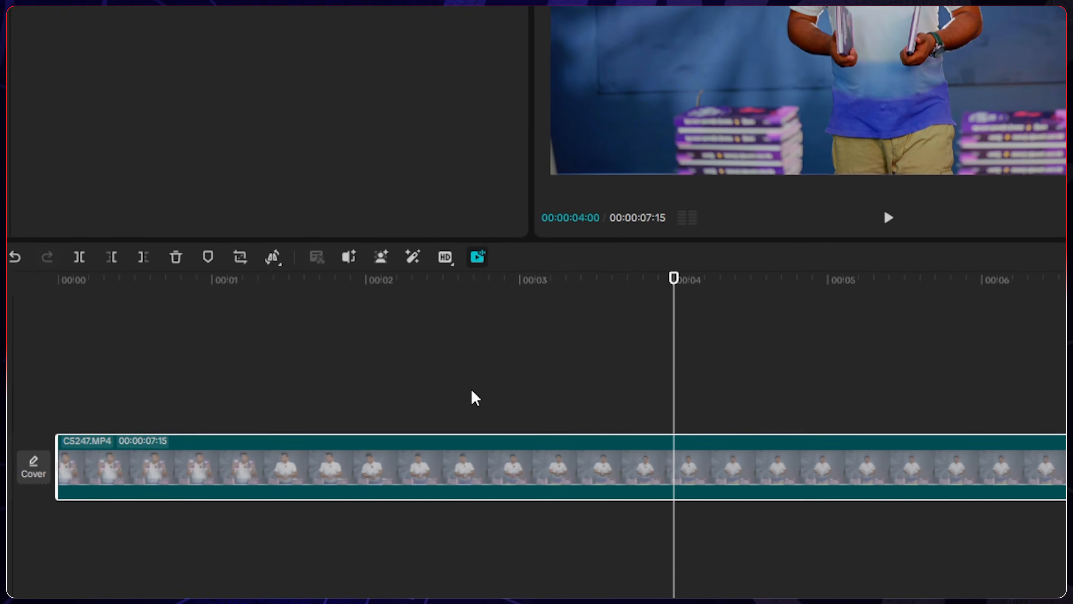
pyautogui.click(544, 197)
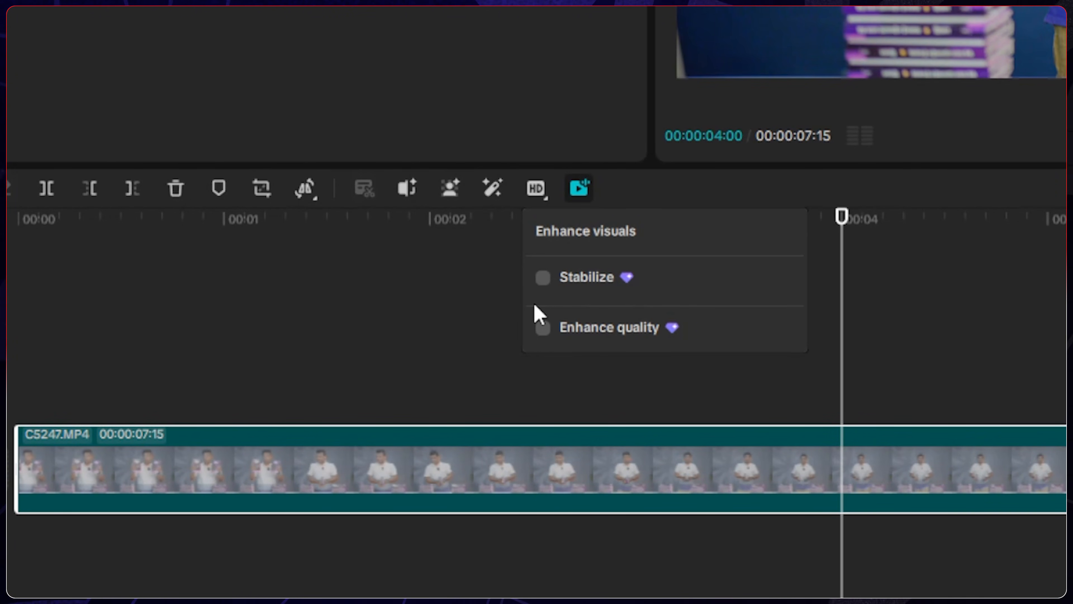
pyautogui.click(544, 328)
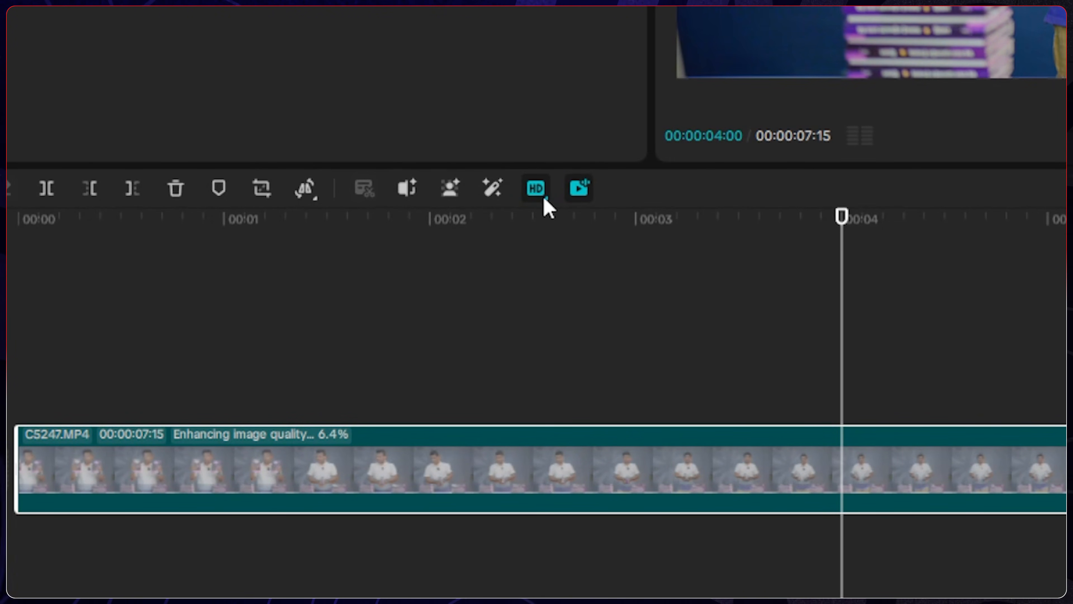
pyautogui.moveTo(544, 203)
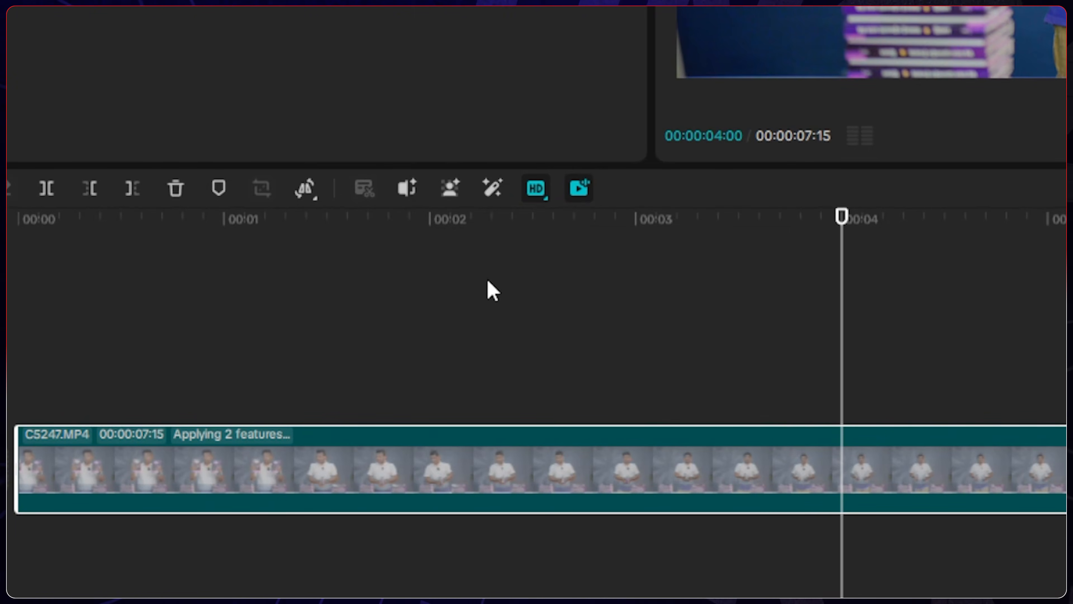
pyautogui.click(484, 290)
pyautogui.click(592, 480)
pyautogui.moveTo(549, 192)
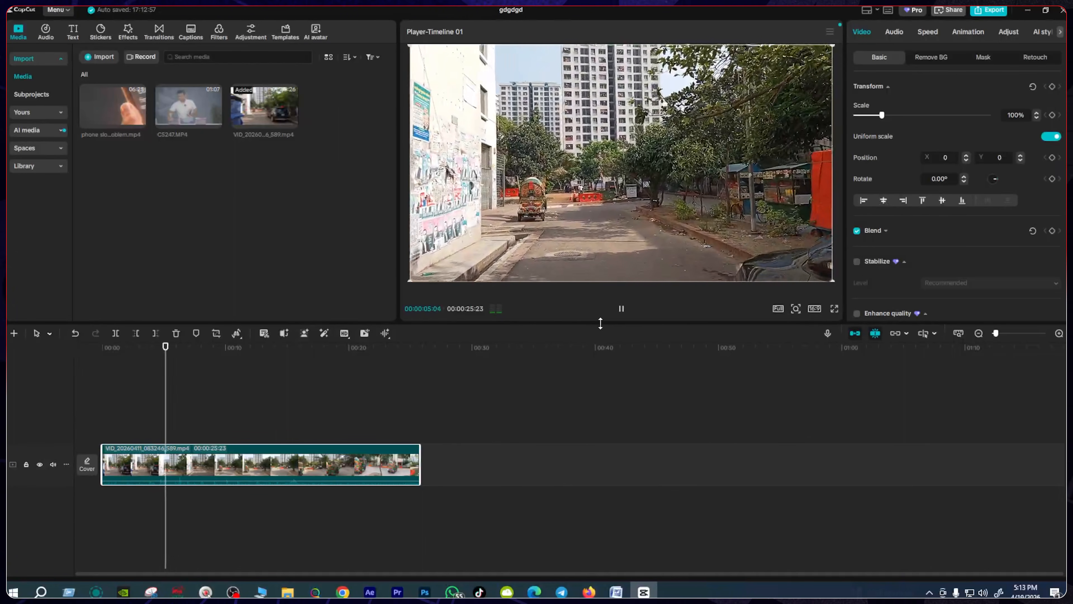
# - Pause the street video and turn on Stabilize and Enhance quality for its clip
pyautogui.press('space')
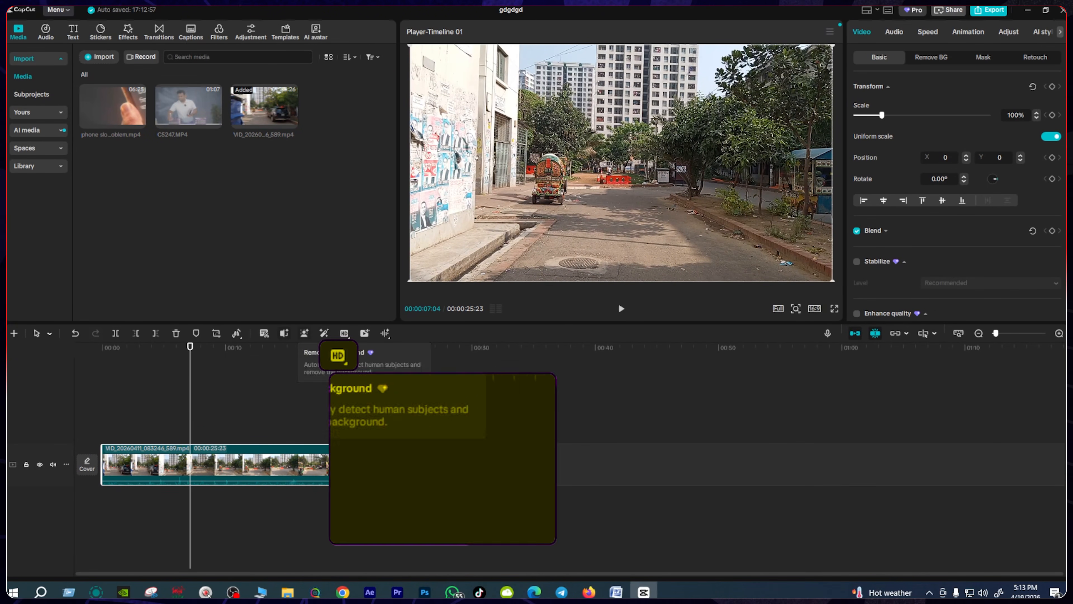
pyautogui.click(344, 333)
pyautogui.click(351, 376)
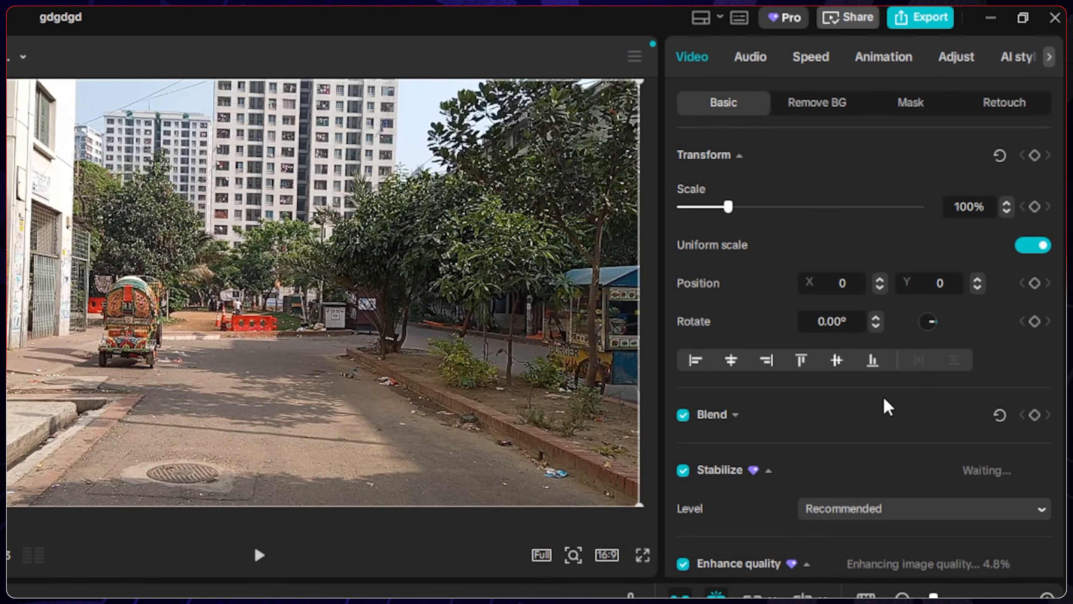
pyautogui.scroll(-5, 770, 353)
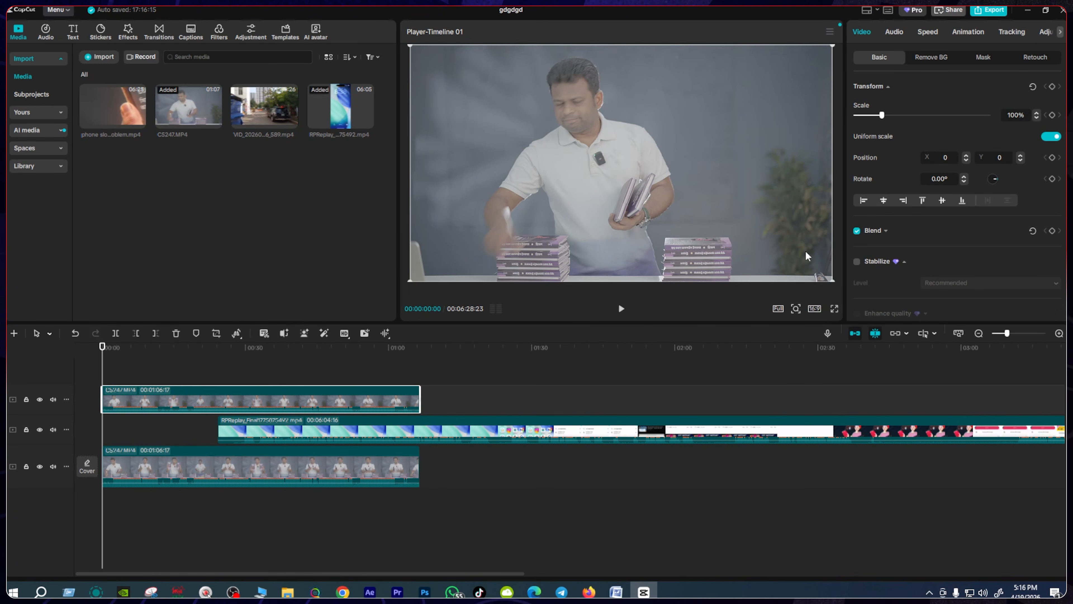
# - Briefly preview the timeline, delete the C5247.MP4 clip on the uppermost track, and move the playhead to 00:00:33:15
pyautogui.press('space')
pyautogui.press('space')
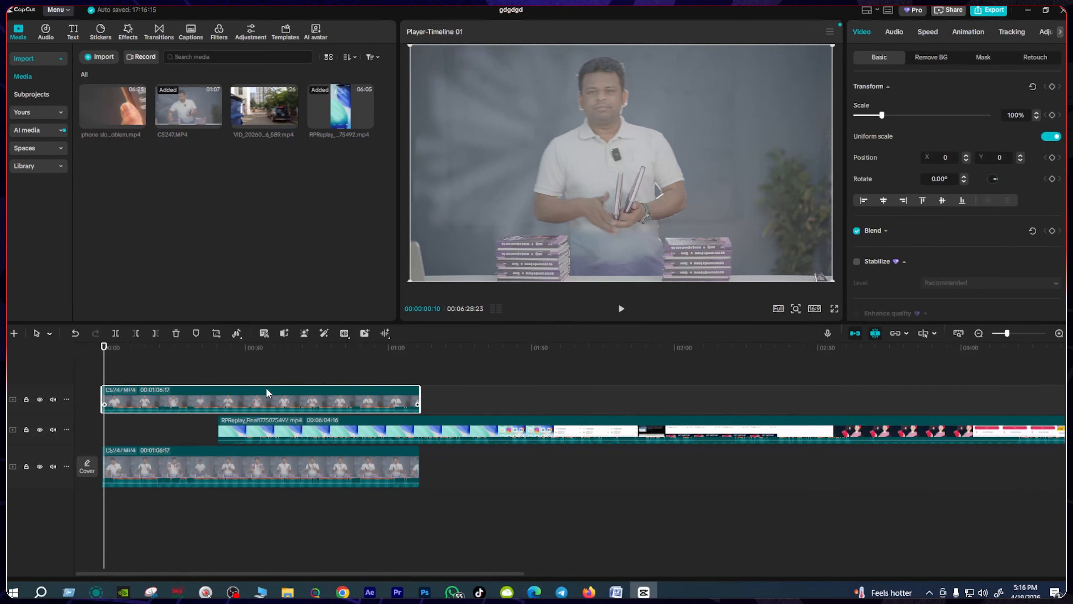
pyautogui.press('Delete')
pyautogui.click(263, 351)
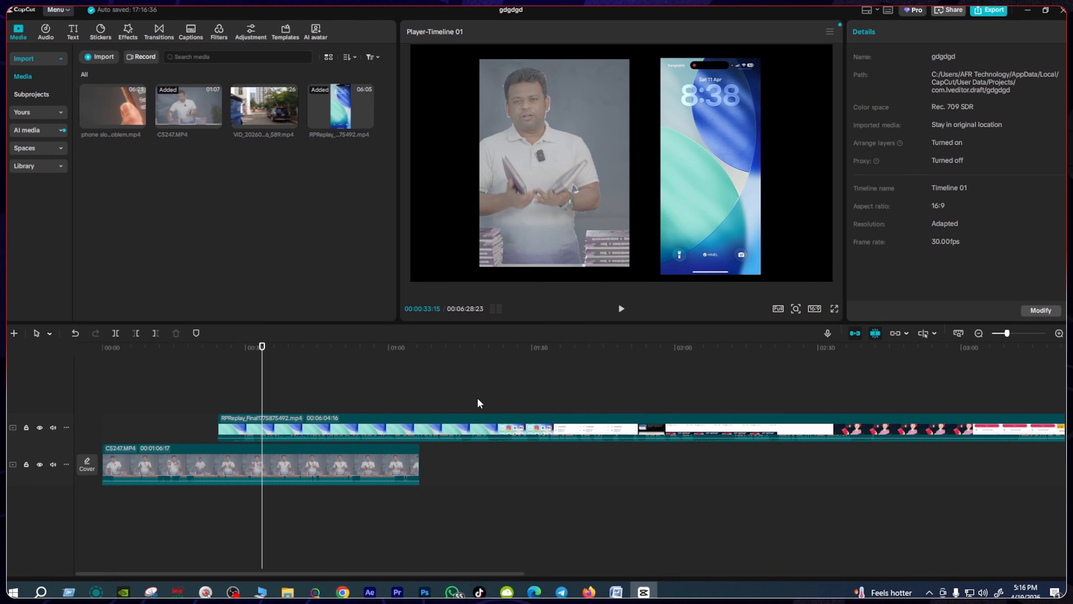
# - Delete both remaining clips together and place C5247.MP4 from the media library at the start of the timeline
pyautogui.moveTo(358, 482); pyautogui.dragTo(354, 476)
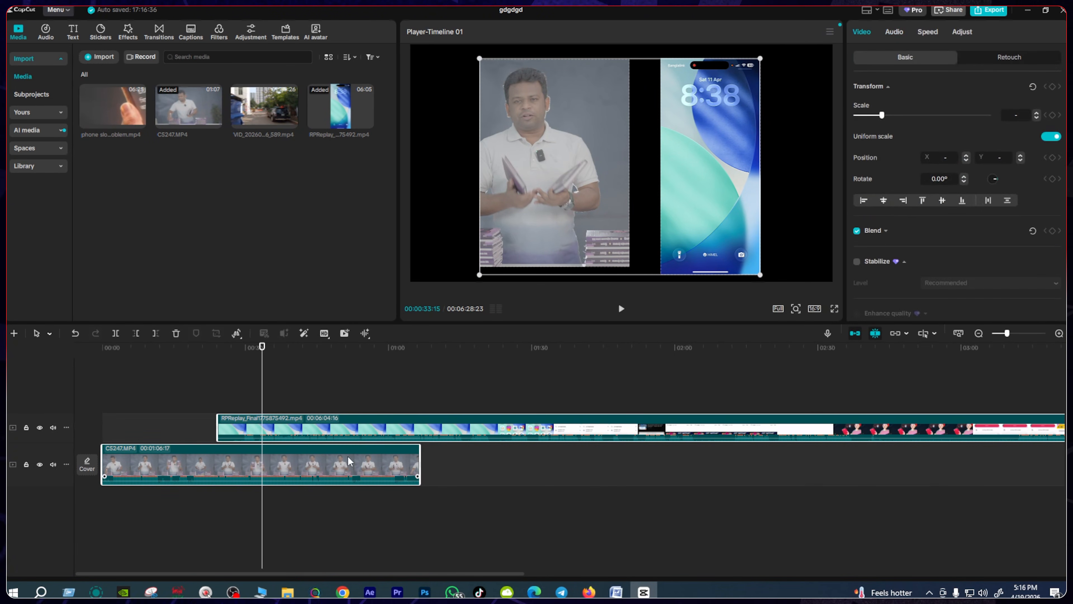
pyautogui.press('Delete')
pyautogui.moveTo(188, 106); pyautogui.dragTo(111, 459)
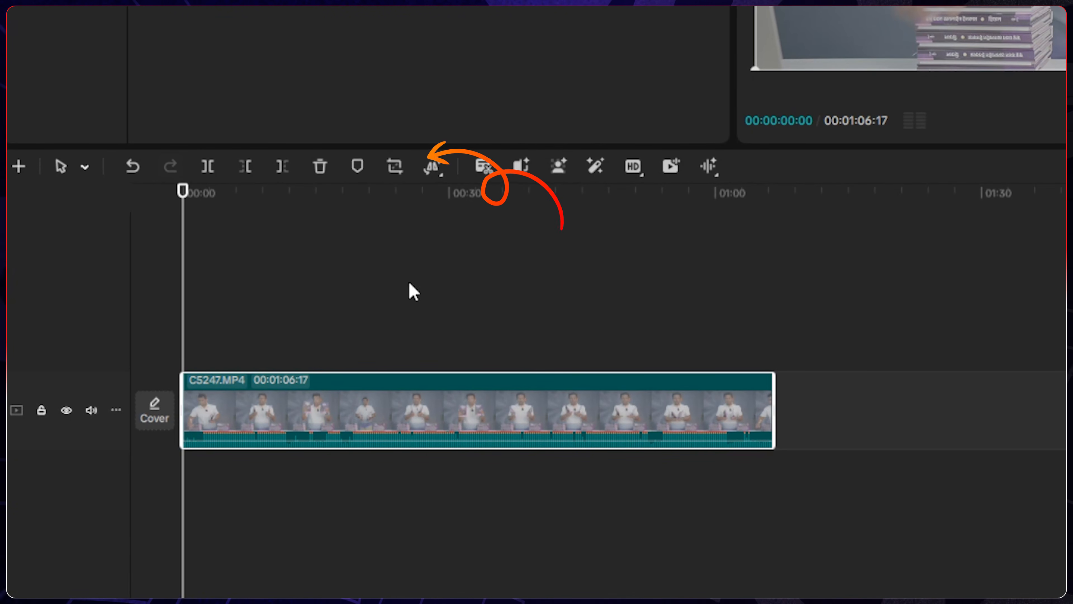
# - Crop both sides of the C5247.MP4 clip with the Free ratio, keeping a portrait area around the man
pyautogui.click(402, 166)
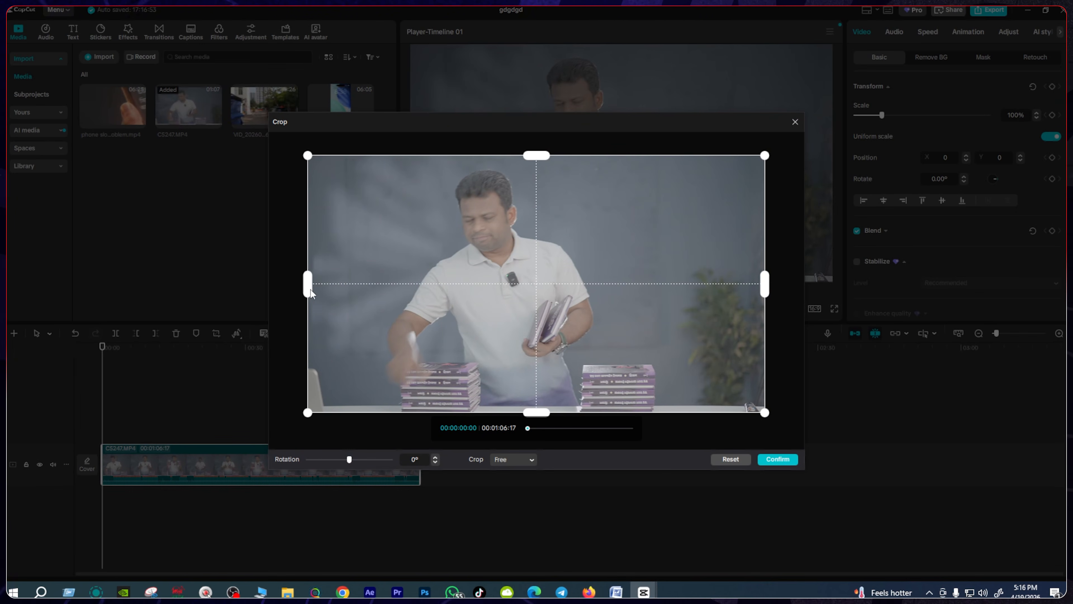
pyautogui.moveTo(310, 290); pyautogui.dragTo(405, 290)
pyautogui.moveTo(754, 287); pyautogui.dragTo(602, 326)
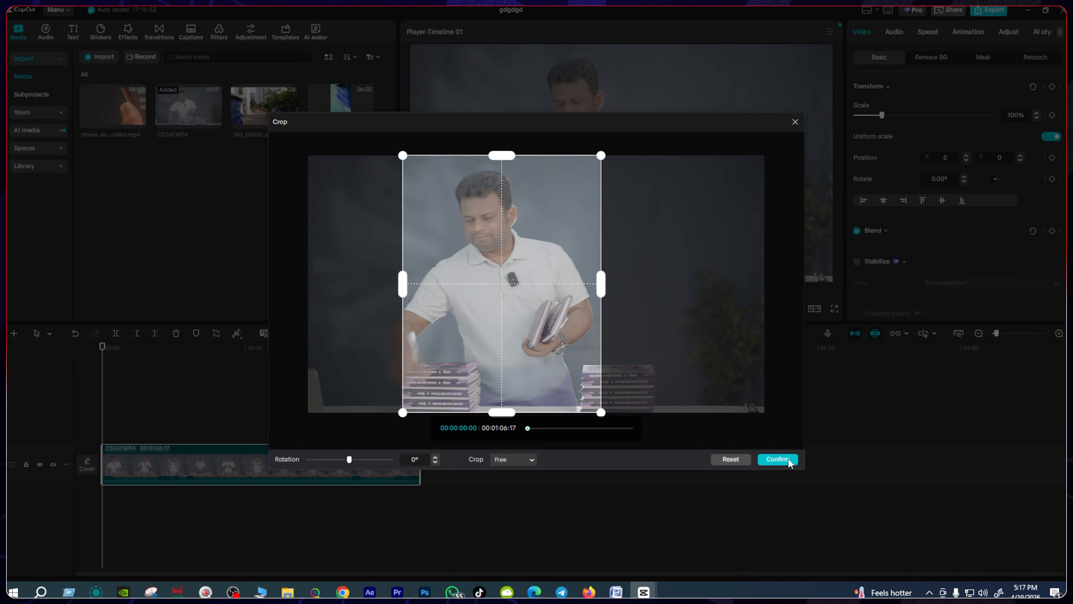
pyautogui.click(777, 459)
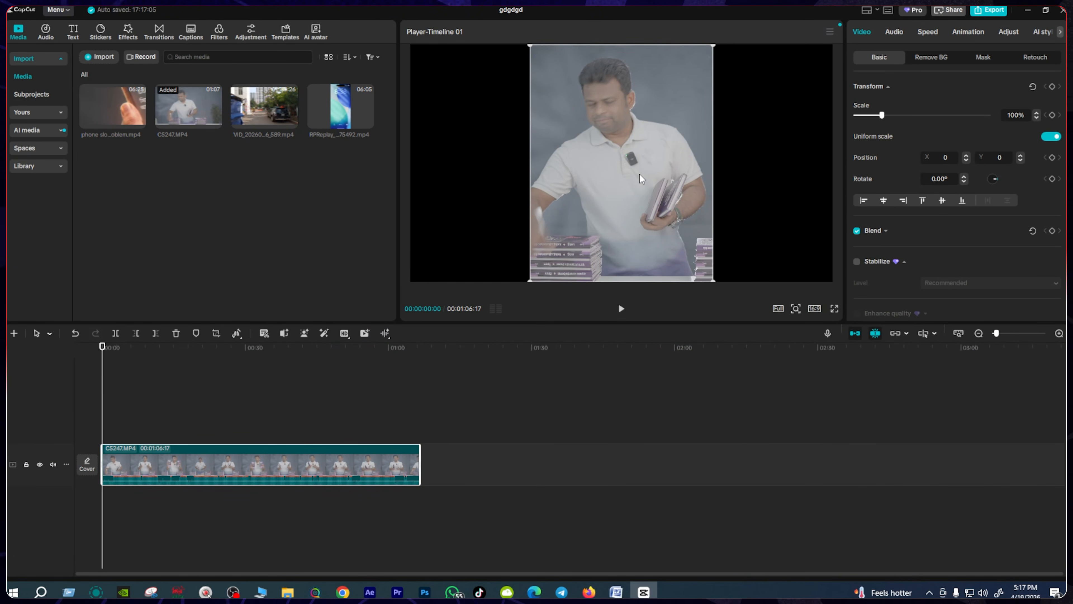
# - Shift the cropped clip to the left side of the frame and scale it down slightly
pyautogui.moveTo(646, 196); pyautogui.dragTo(570, 199)
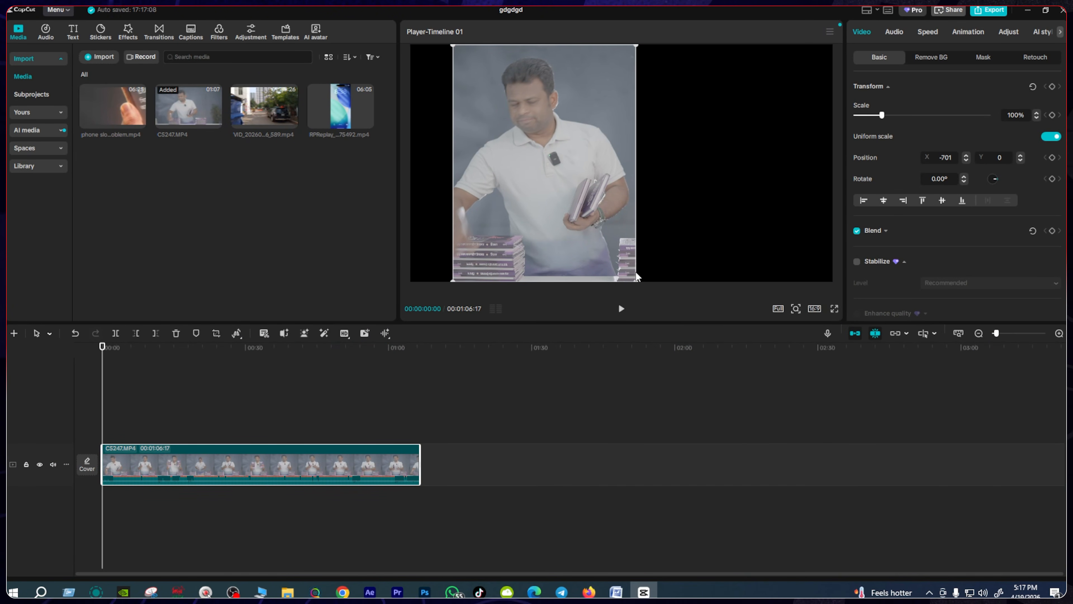
pyautogui.moveTo(637, 280); pyautogui.dragTo(620, 259)
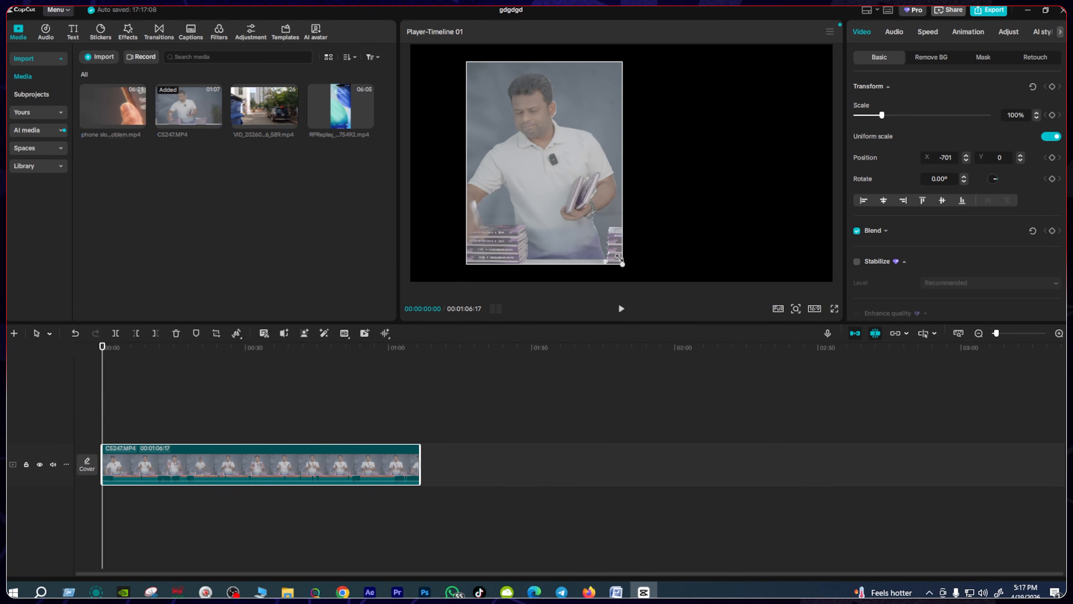
pyautogui.moveTo(566, 173); pyautogui.dragTo(526, 173)
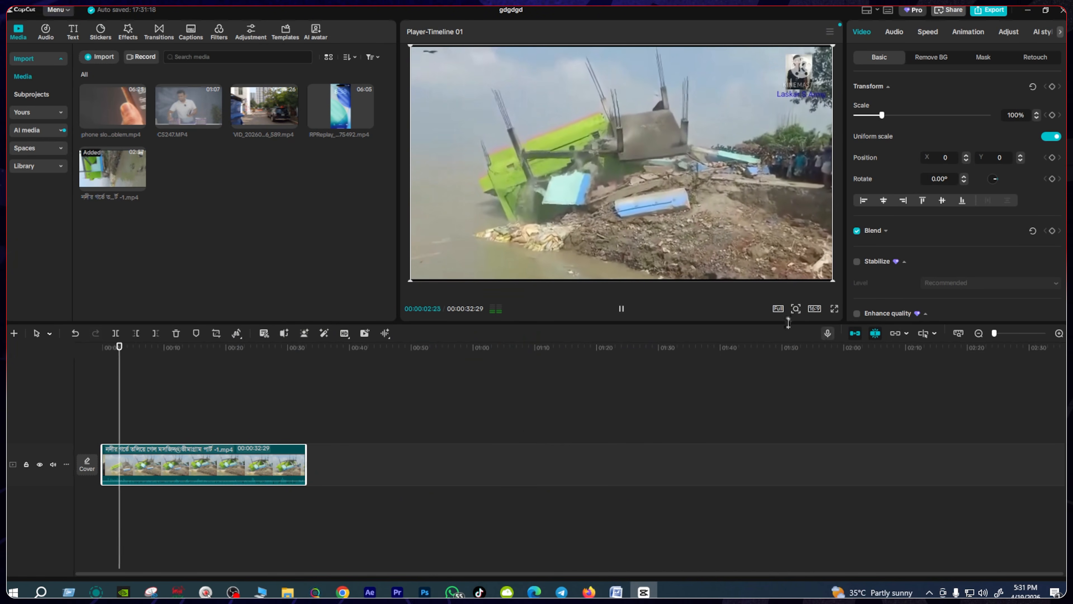
# - Play the collapsing-building clip and scrub from about 15 seconds to the end of the clip
pyautogui.click(982, 592)
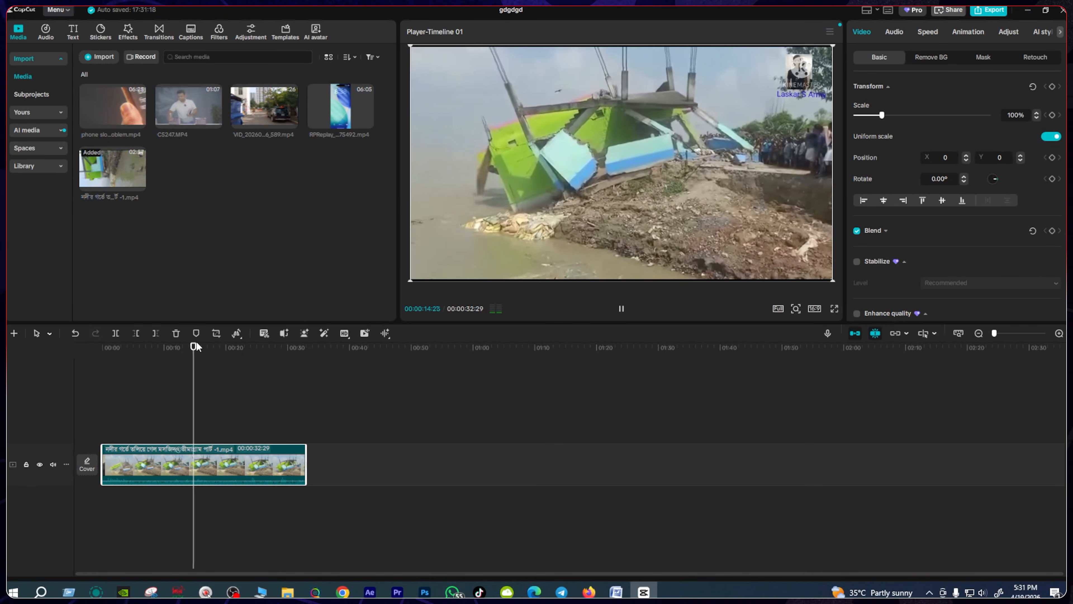
pyautogui.moveTo(201, 349); pyautogui.dragTo(307, 369)
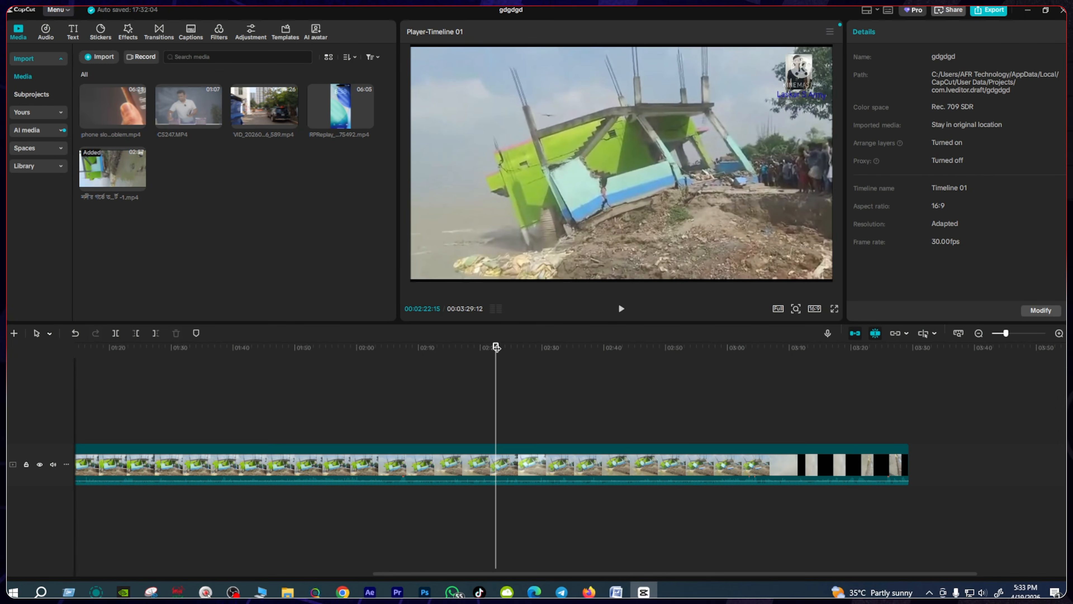
# - Split the long building clip at 00:02:25:04 and delete the portion before the cut
pyautogui.moveTo(496, 346); pyautogui.dragTo(513, 443)
pyautogui.click(528, 463)
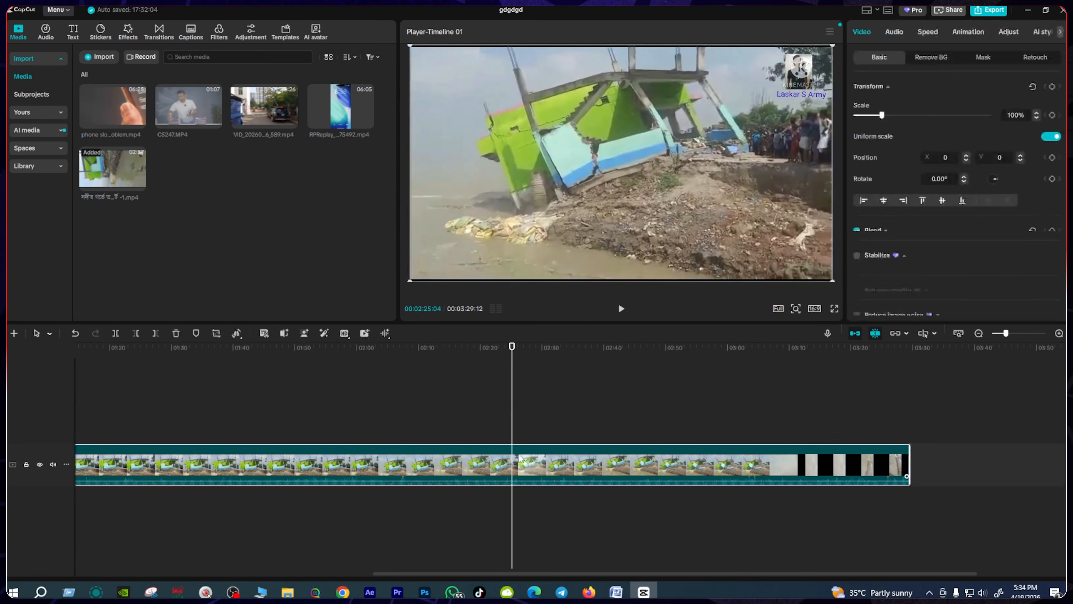
pyautogui.click(116, 333)
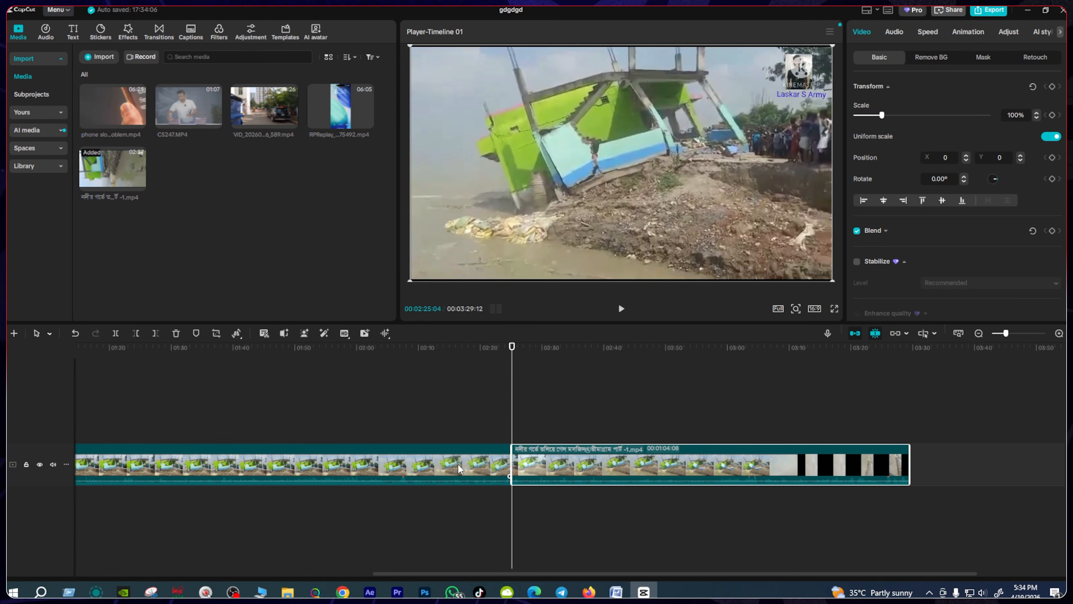
pyautogui.press('Delete')
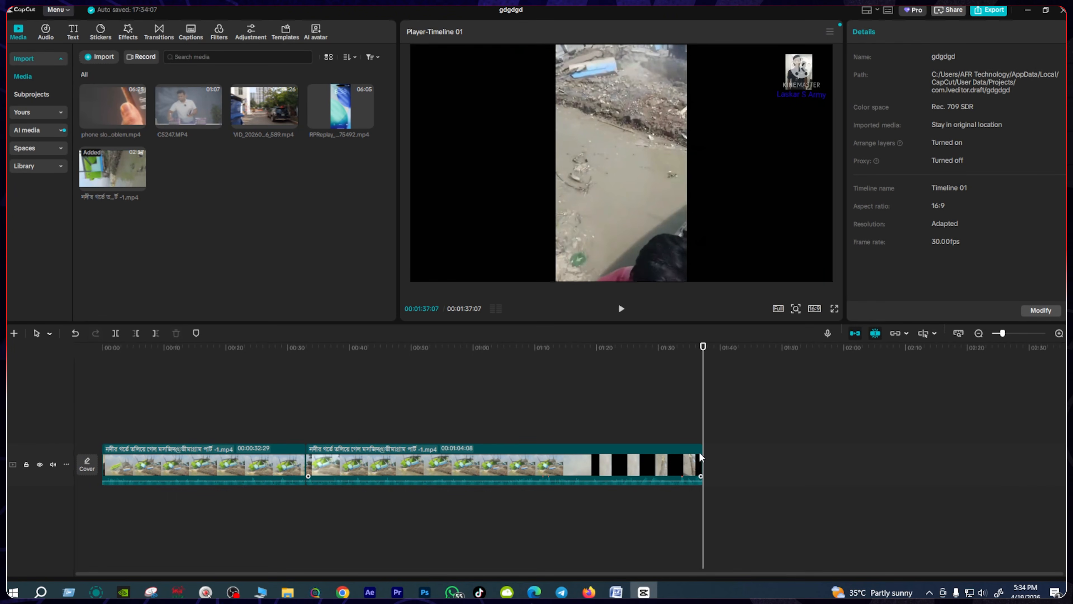
# - Trim the end of the second building clip to a 00:00:33:24 duration and move the playhead to 00:00:44:29
pyautogui.moveTo(701, 462); pyautogui.dragTo(516, 462)
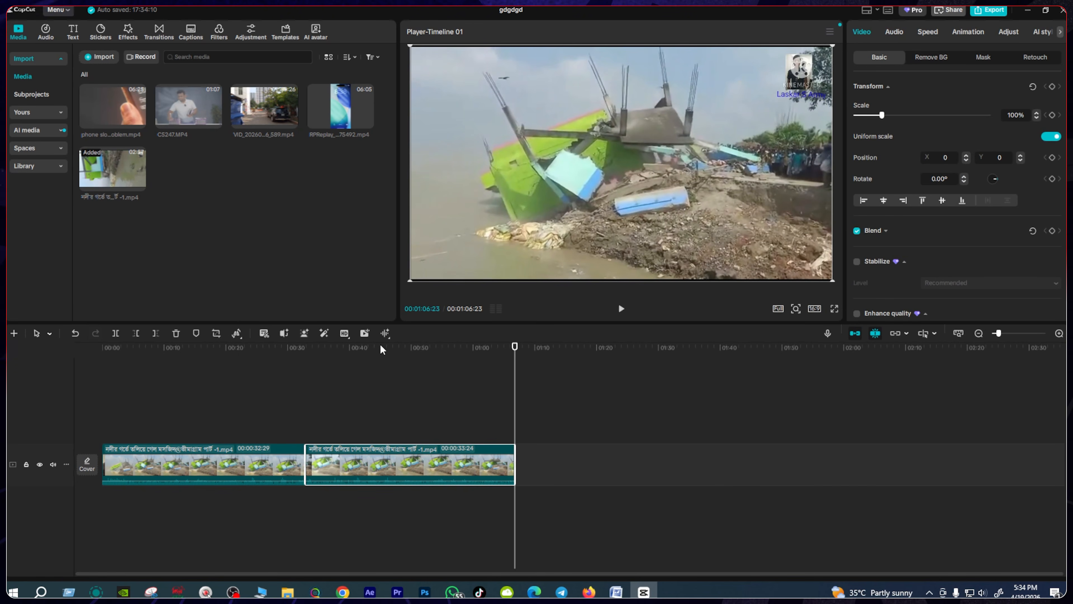
pyautogui.click(380, 347)
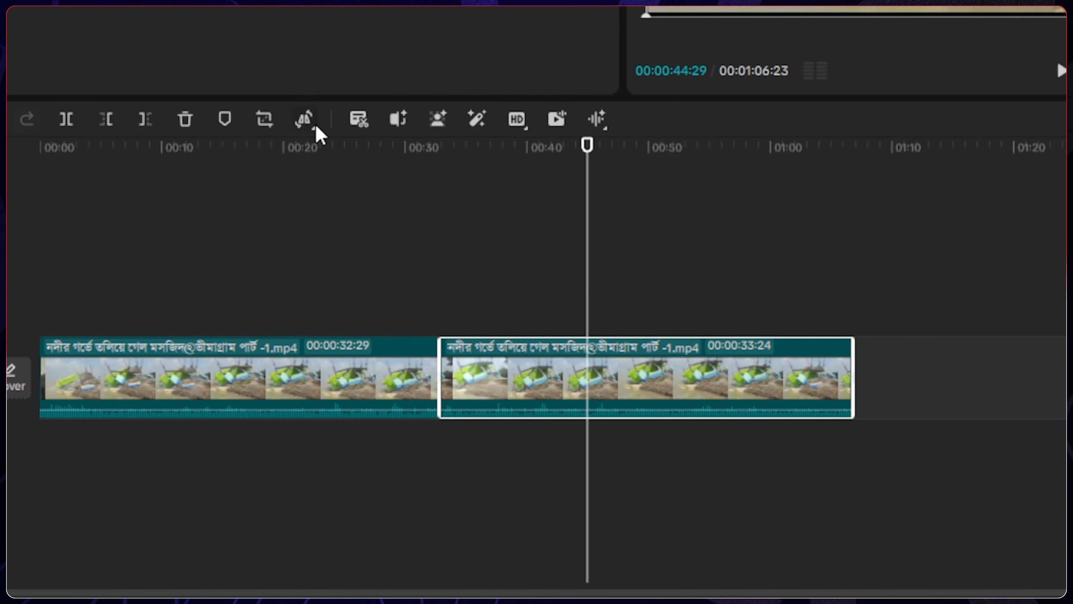
# - Reverse the second building clip and insert a freeze frame in it at 00:00:44:29
pyautogui.click(314, 128)
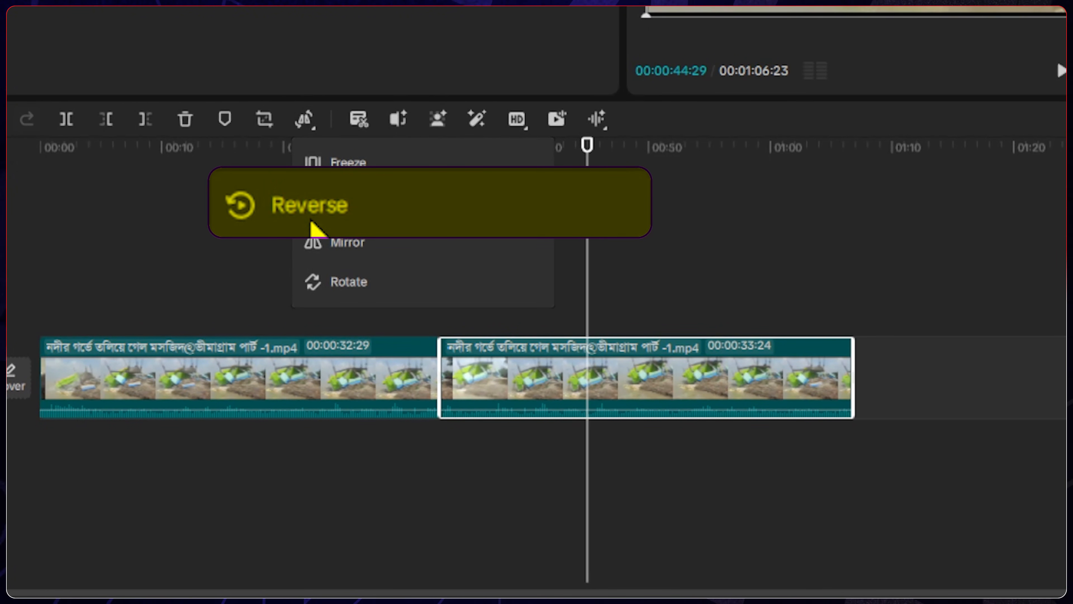
pyautogui.click(412, 219)
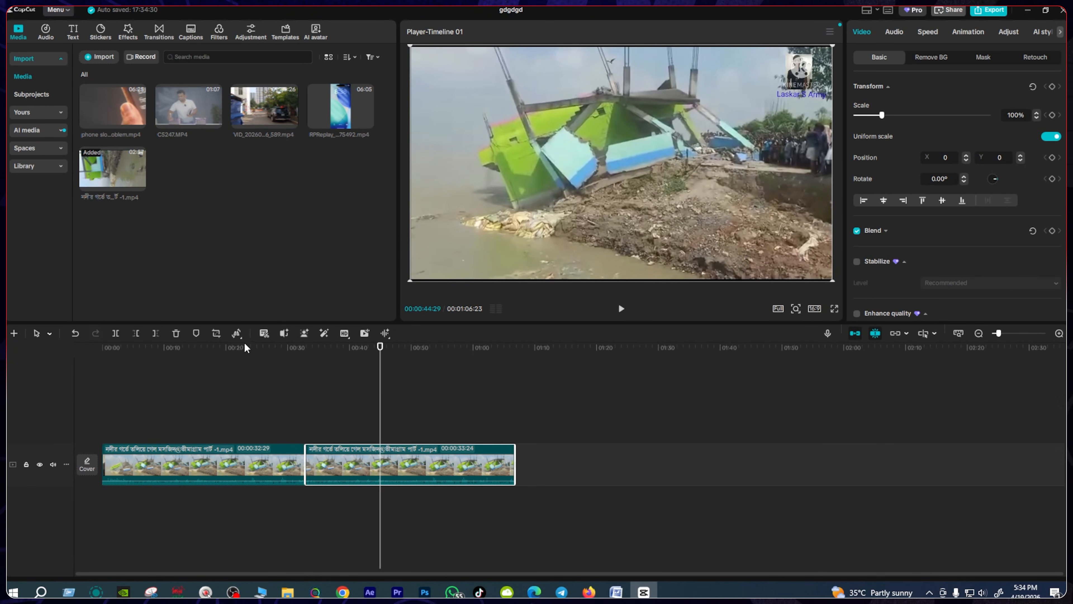
pyautogui.click(237, 333)
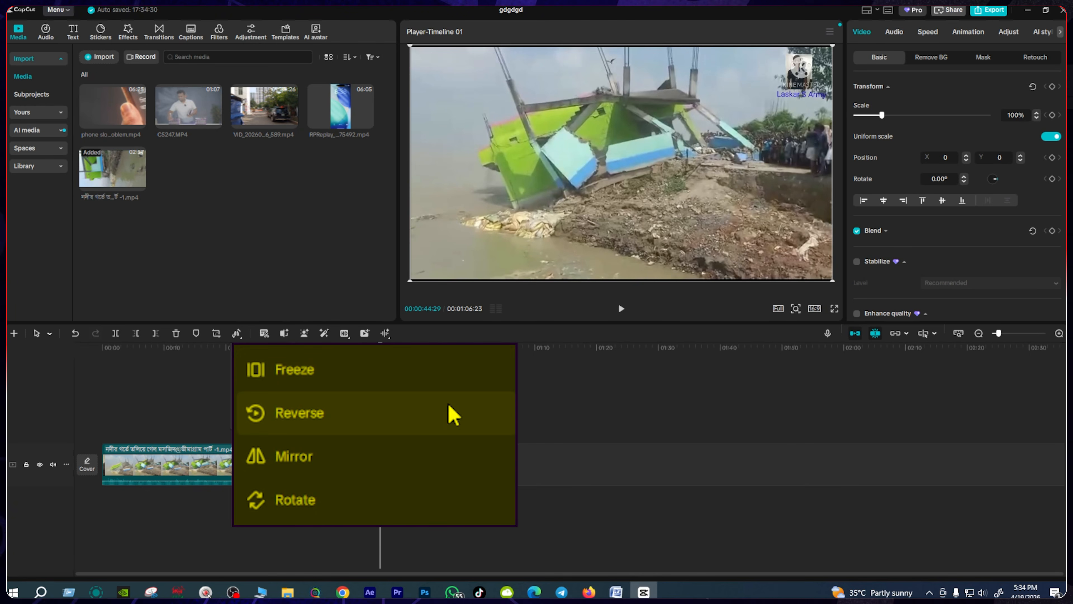
pyautogui.click(306, 375)
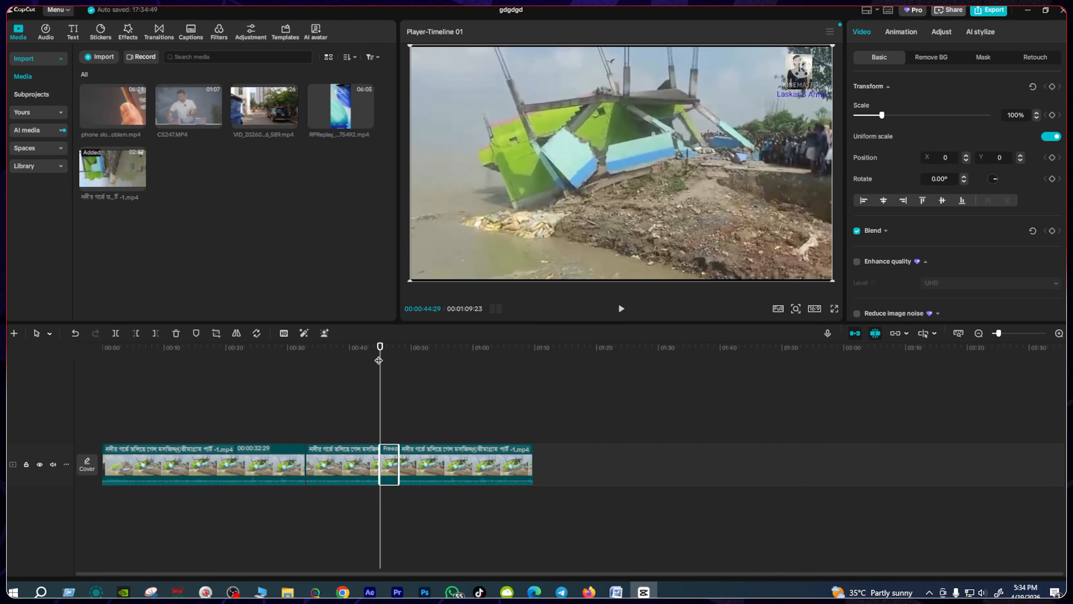
# - Play the timeline from just before the freeze frame to 00:00:52:07
pyautogui.moveTo(382, 345); pyautogui.dragTo(366, 346)
pyautogui.press('space')
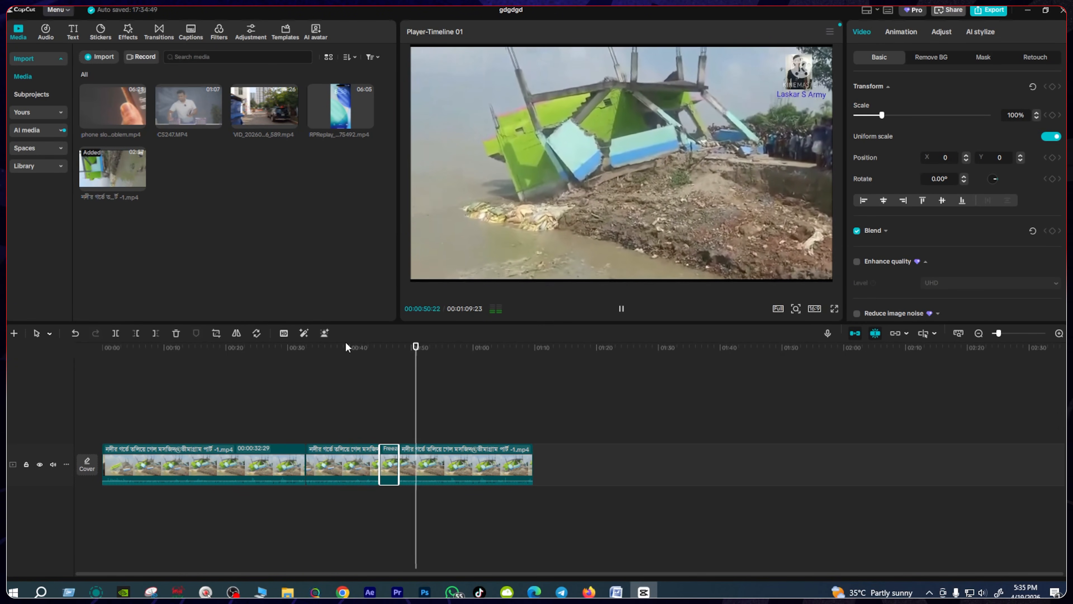
pyautogui.press('space')
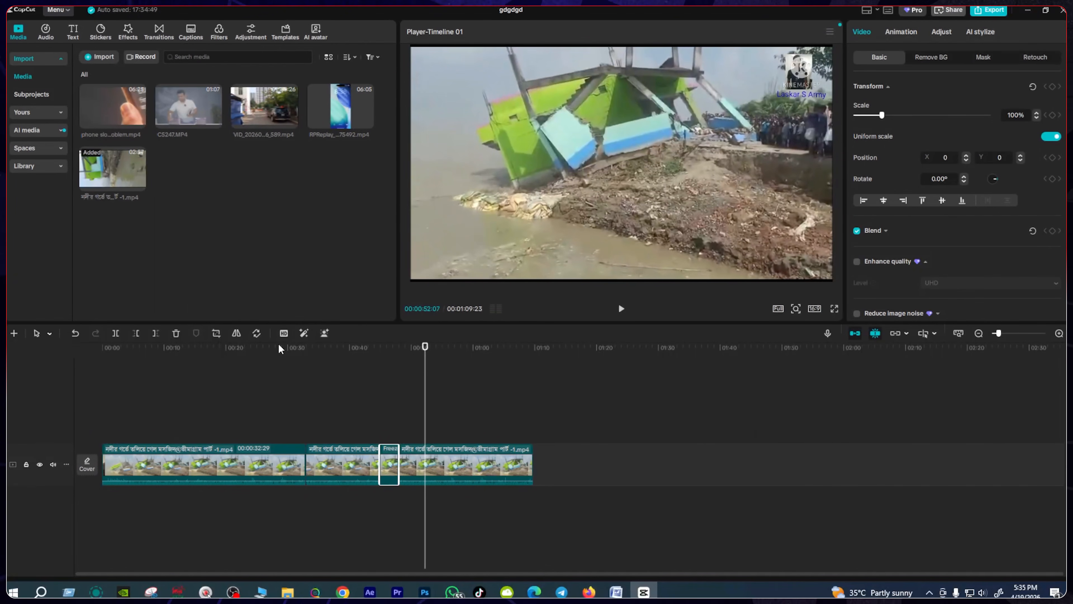
# - Mirror the building clip that follows the freeze frame, and mirror it back
pyautogui.click(456, 464)
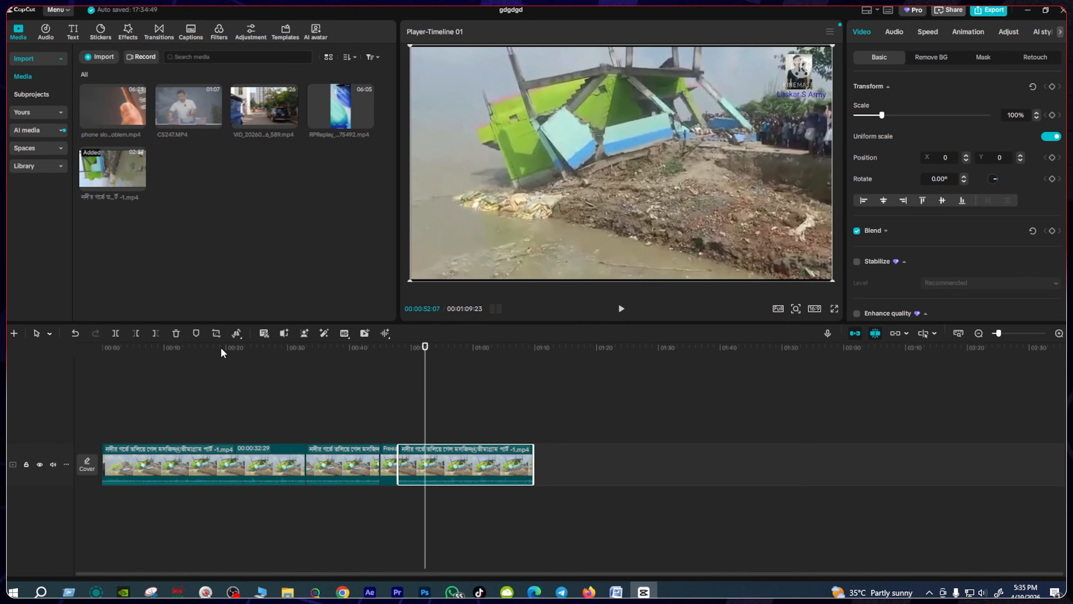
pyautogui.click(237, 334)
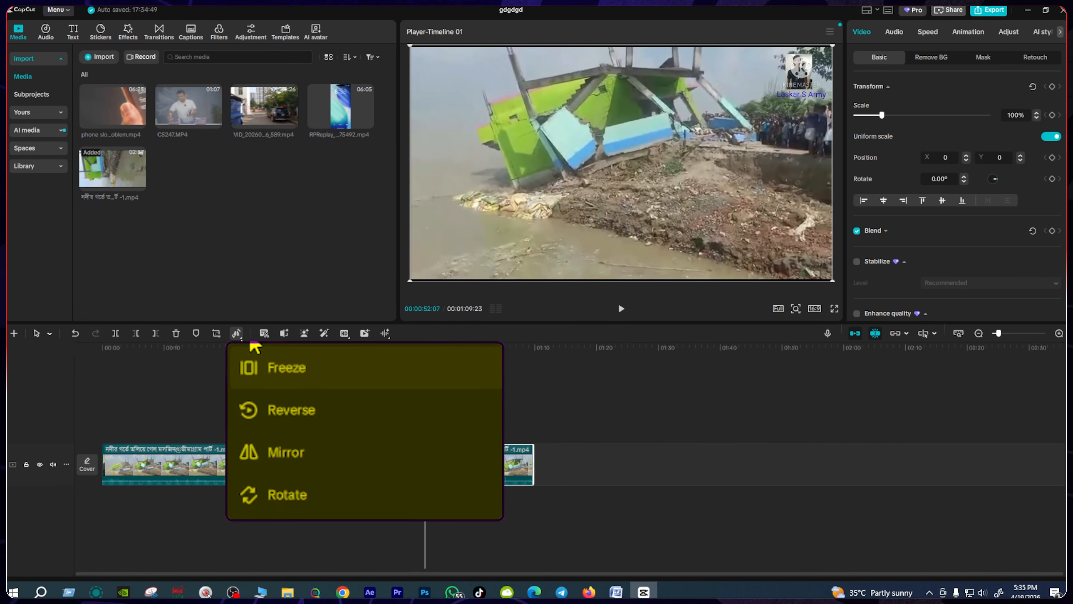
pyautogui.click(301, 484)
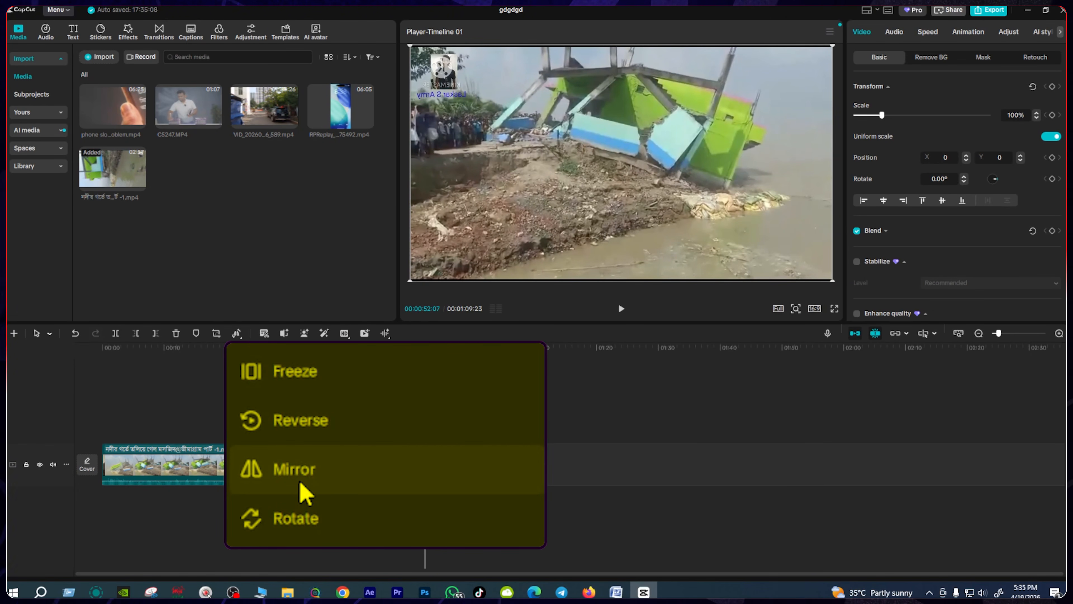
pyautogui.click(300, 484)
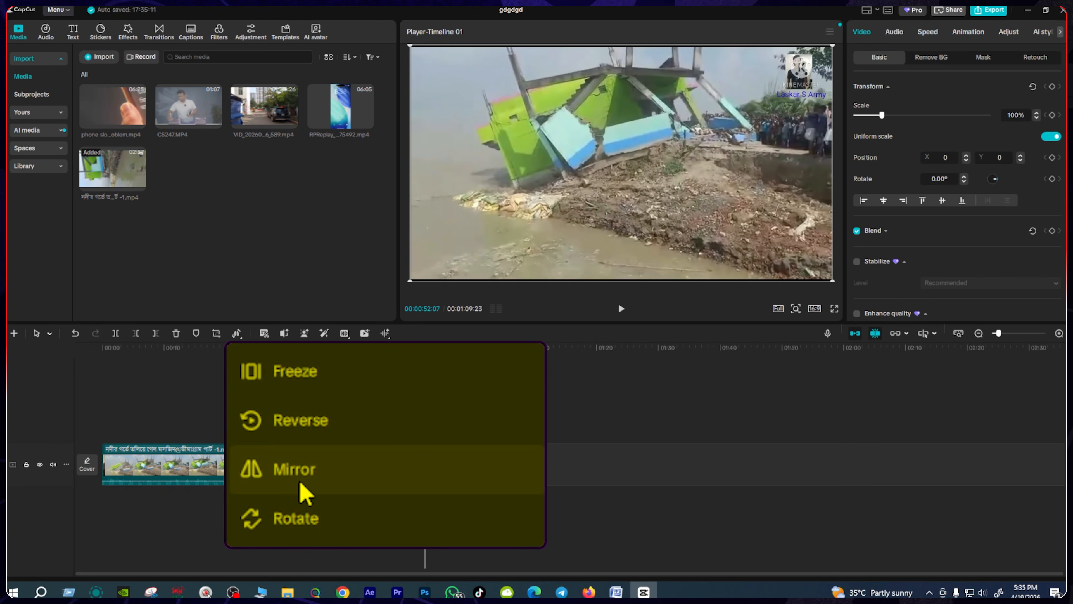
# - Rotate the clip after the freeze frame through four successive 90° turns
pyautogui.click(299, 523)
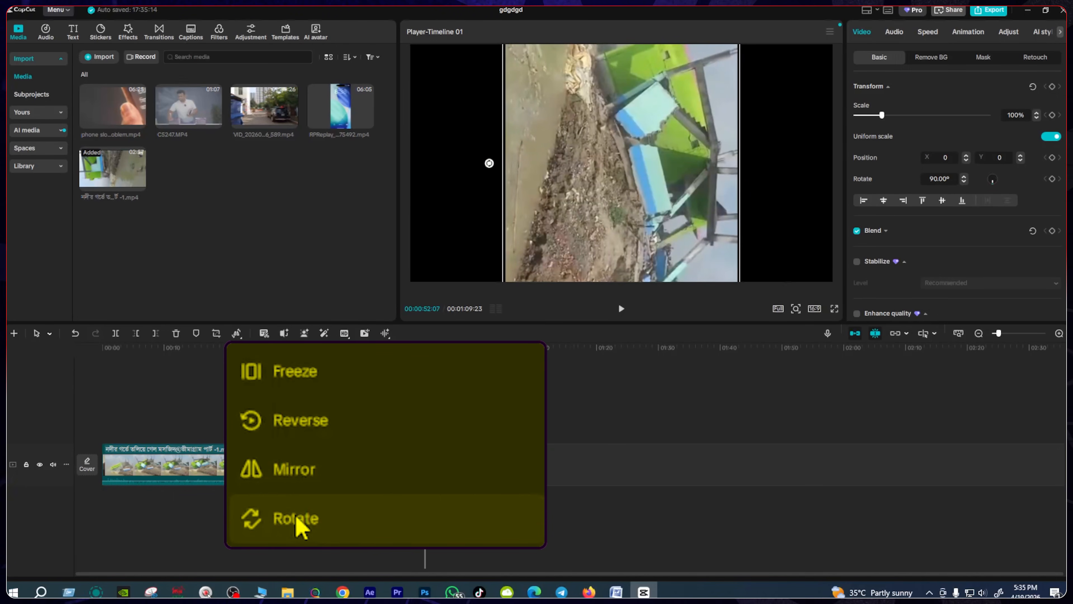
pyautogui.click(332, 517)
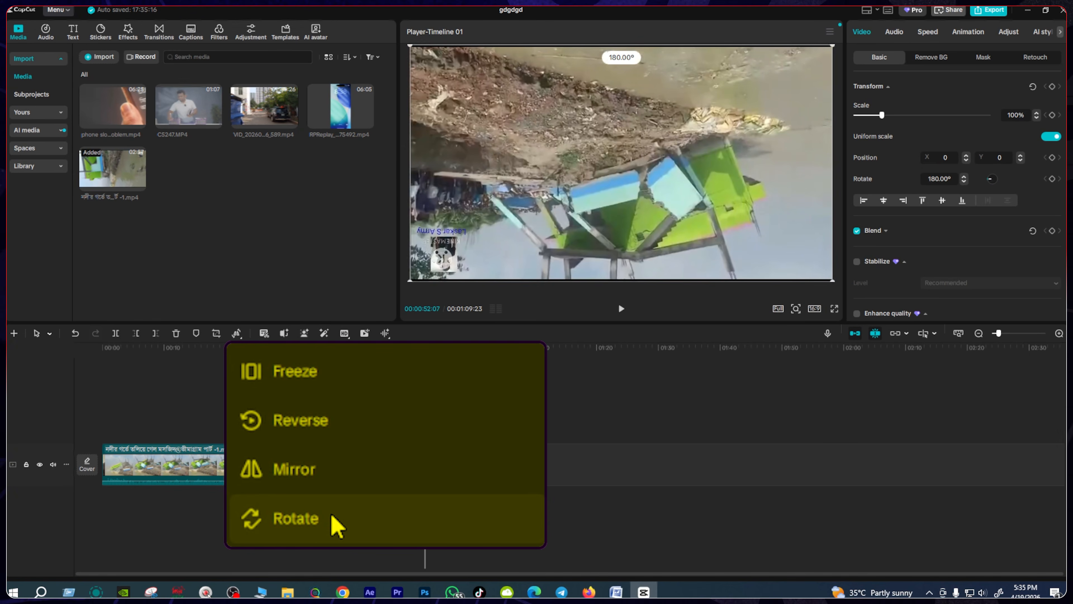
pyautogui.click(336, 526)
pyautogui.click(339, 526)
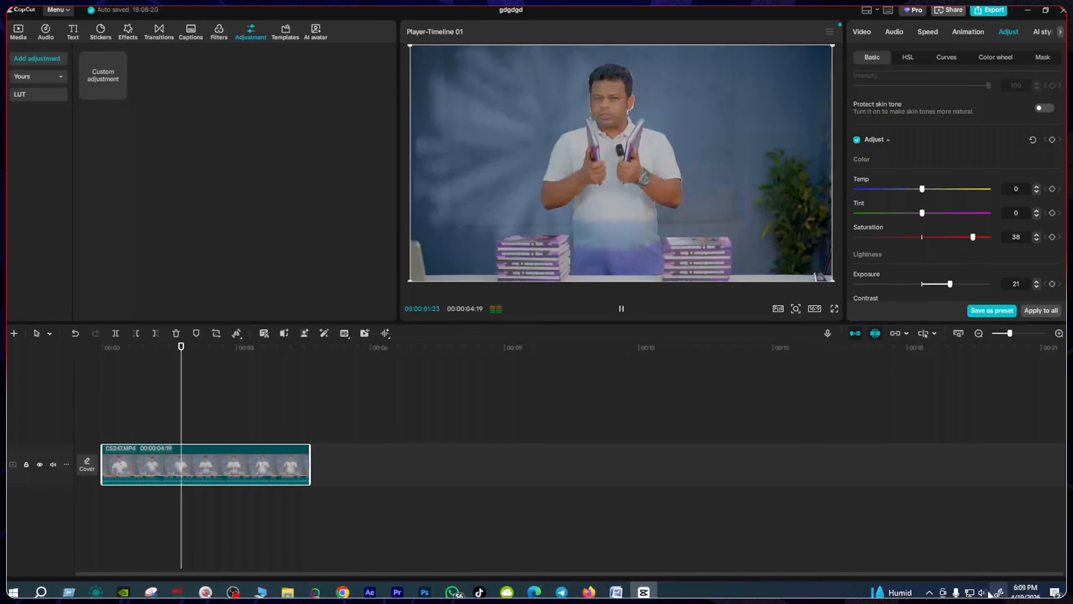
# - Lower the system volume slightly and play the CS247.MP4 cutout over the studio image up to 00:00:04:10
pyautogui.click(983, 592)
pyautogui.moveTo(923, 567); pyautogui.dragTo(912, 567)
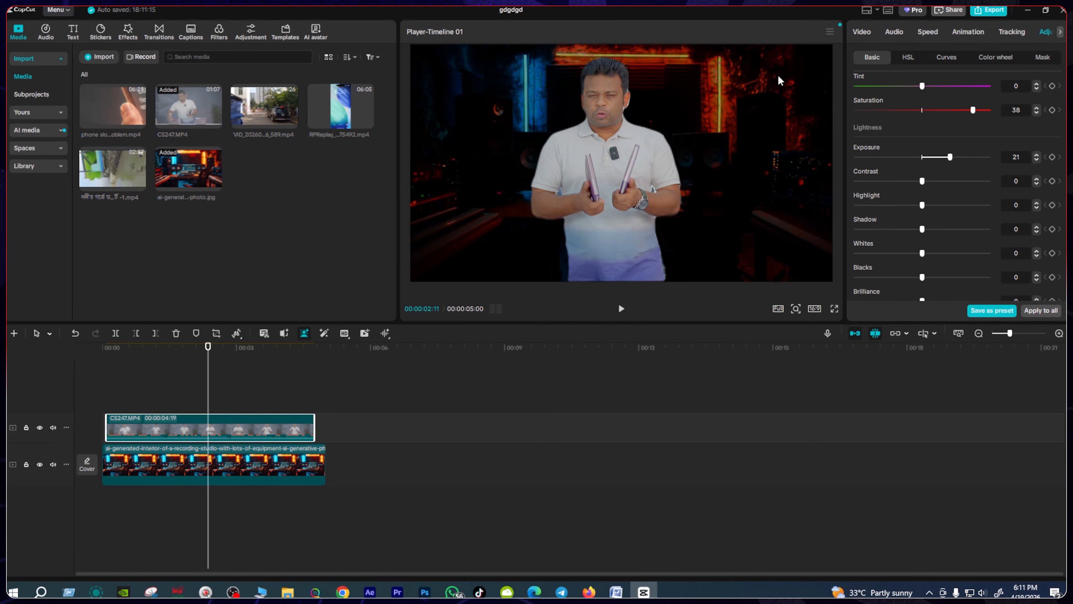
pyautogui.press('space')
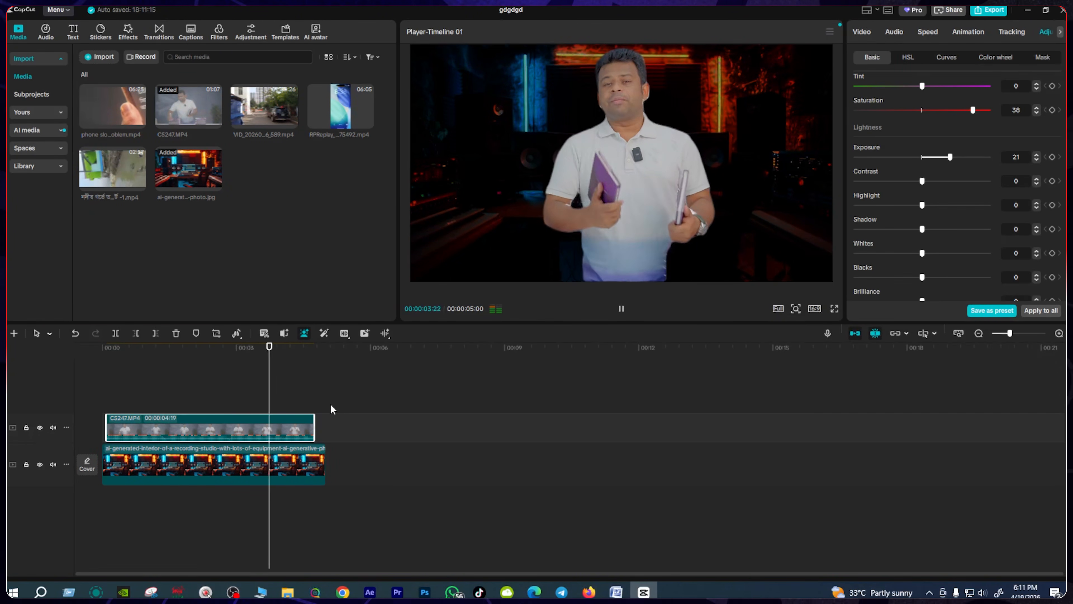
pyautogui.press('space')
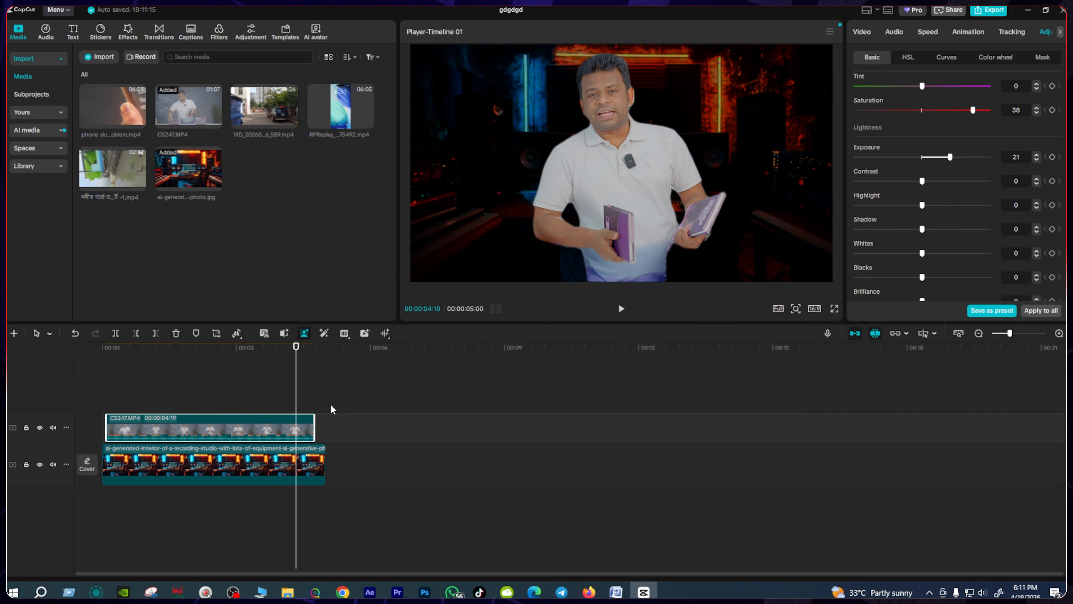
# - Clear the timeline by deleting the CS247.MP4 clip and the recording-studio background image
pyautogui.click(404, 413)
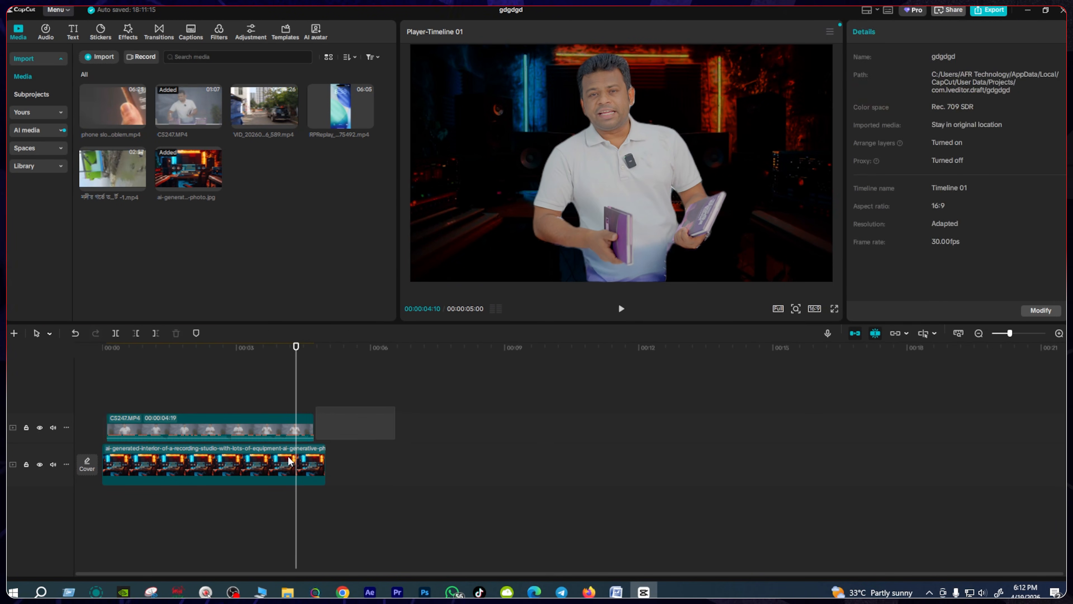
pyautogui.click(274, 469)
pyautogui.press('Delete')
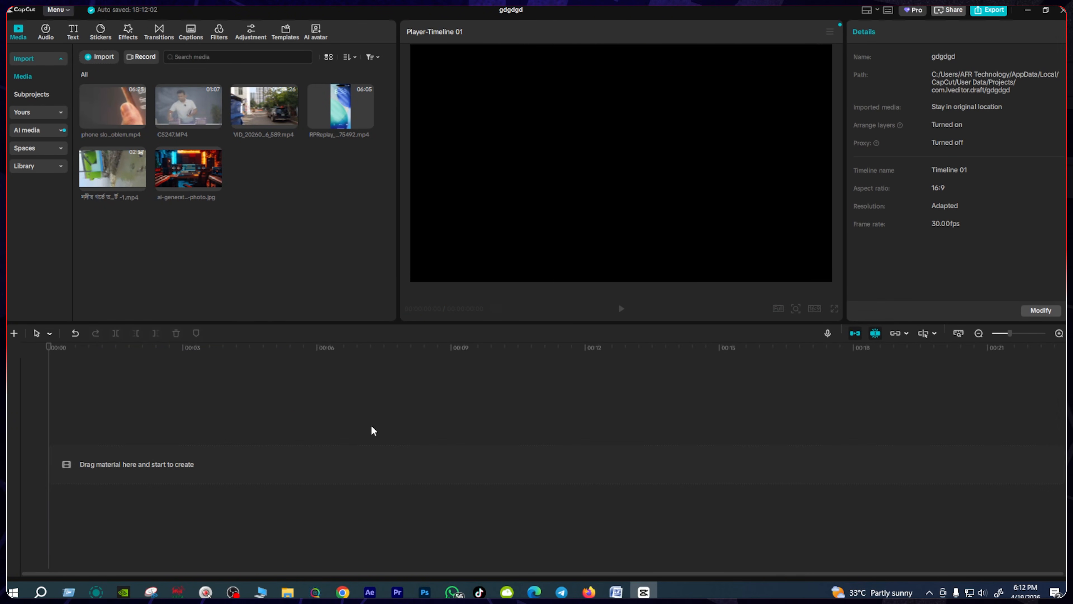
# - Add CS247.MP4 to the empty timeline and trim both of its ends to a 00:00:04:16 duration
pyautogui.moveTo(188, 133); pyautogui.dragTo(258, 460)
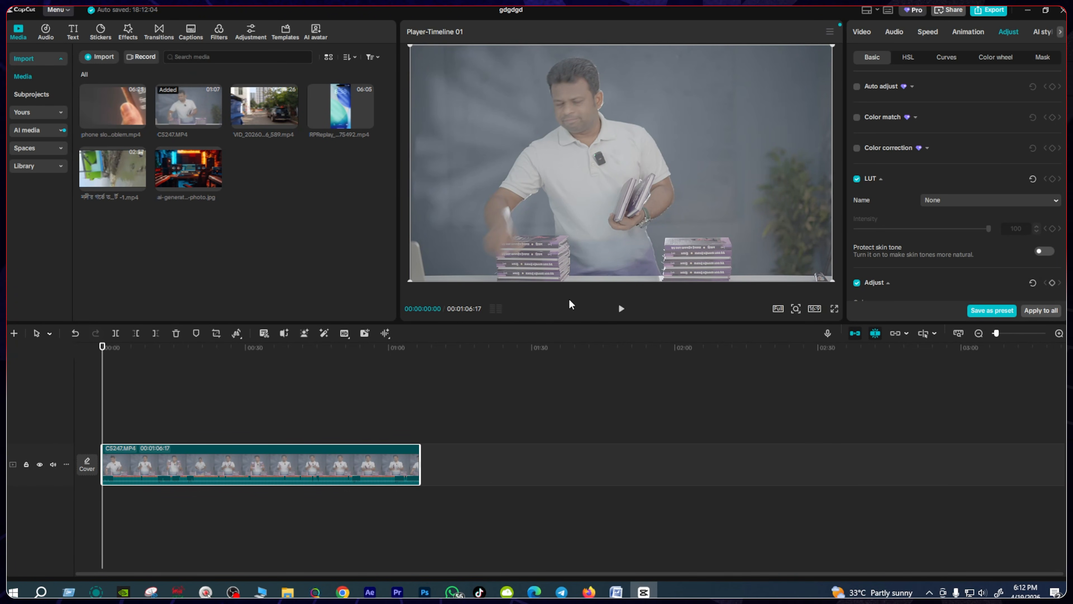
pyautogui.moveTo(419, 461); pyautogui.dragTo(169, 465)
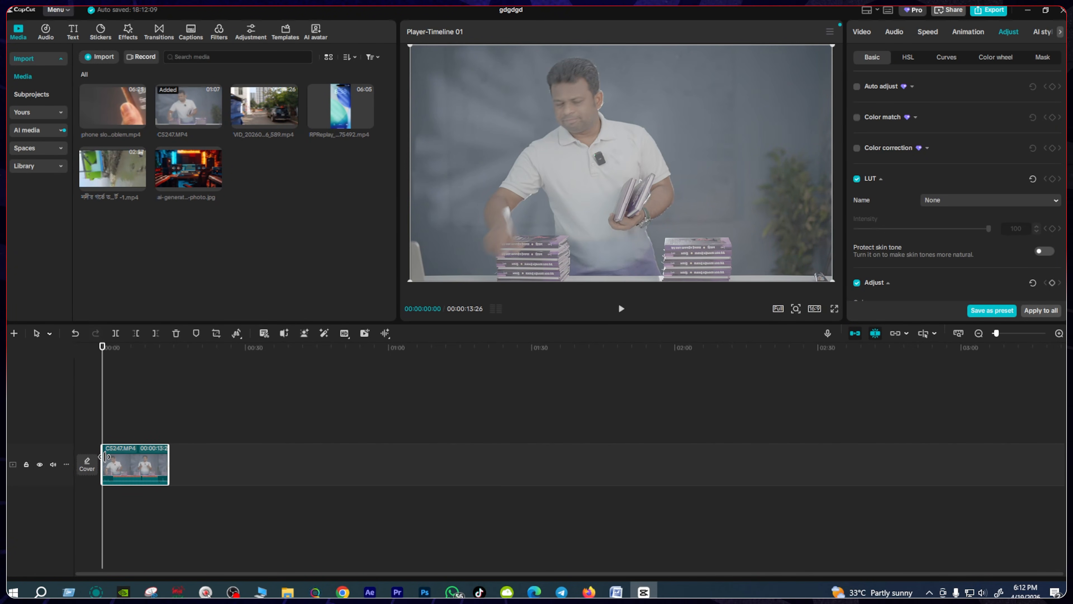
pyautogui.moveTo(104, 457); pyautogui.dragTo(147, 459)
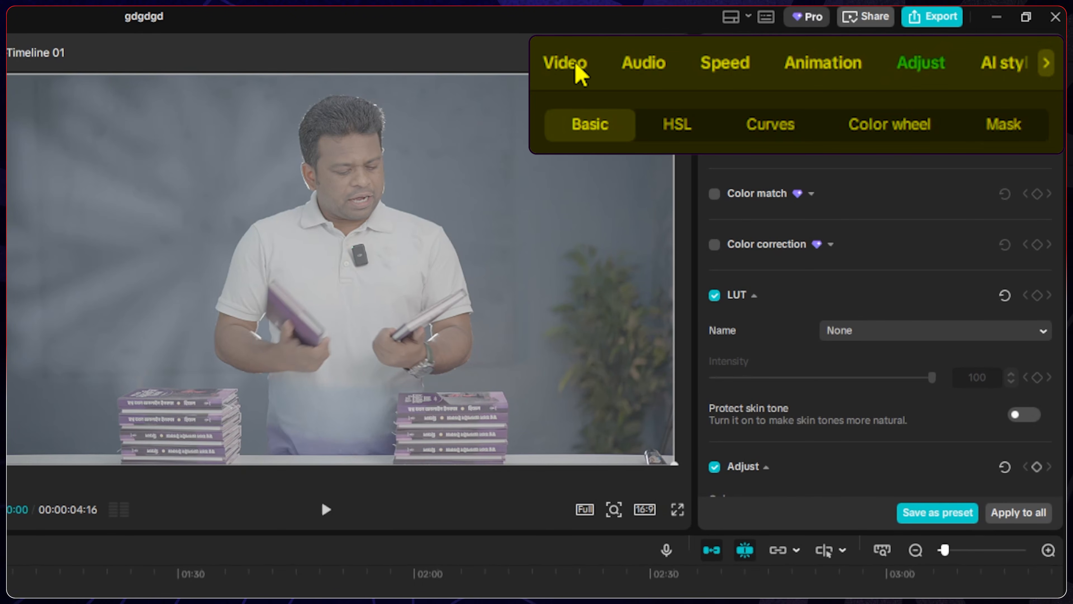
# - Turn on Auto removal of the background for the trimmed CS247.MP4 clip
pyautogui.click(567, 67)
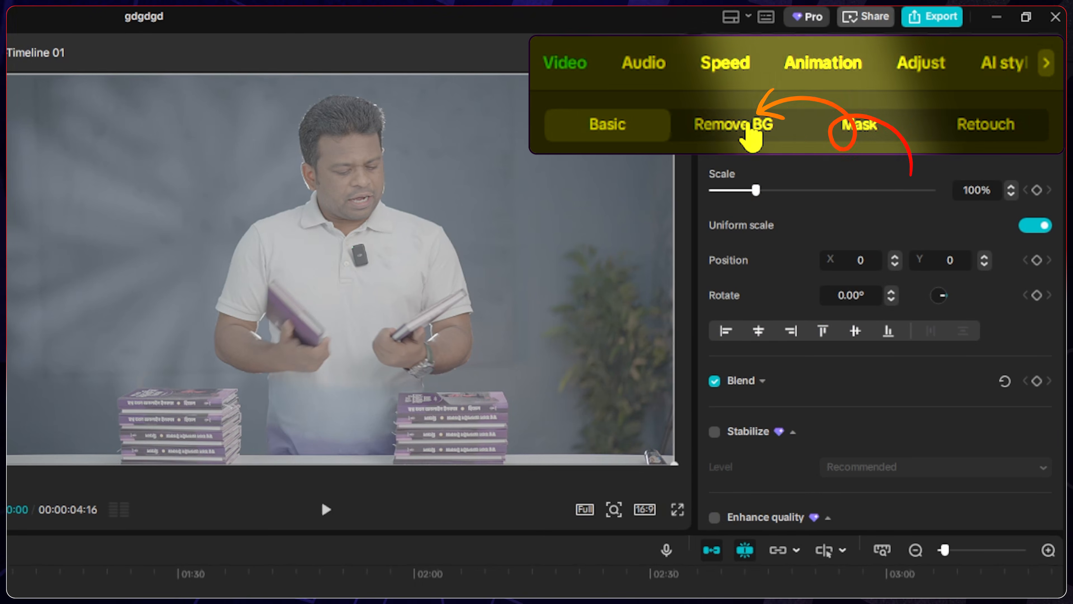
pyautogui.click(748, 127)
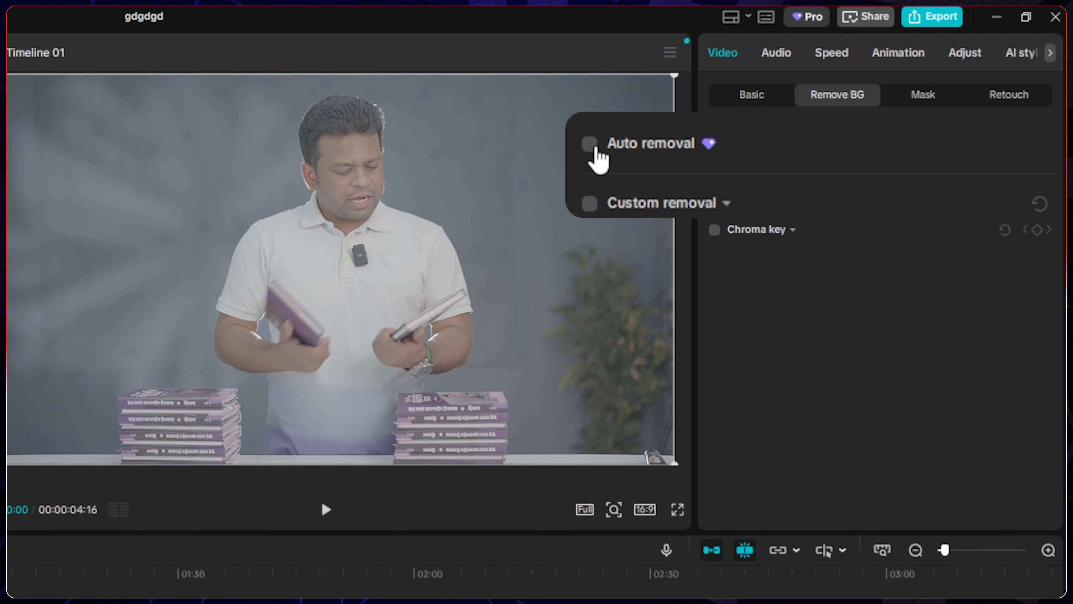
pyautogui.click(715, 139)
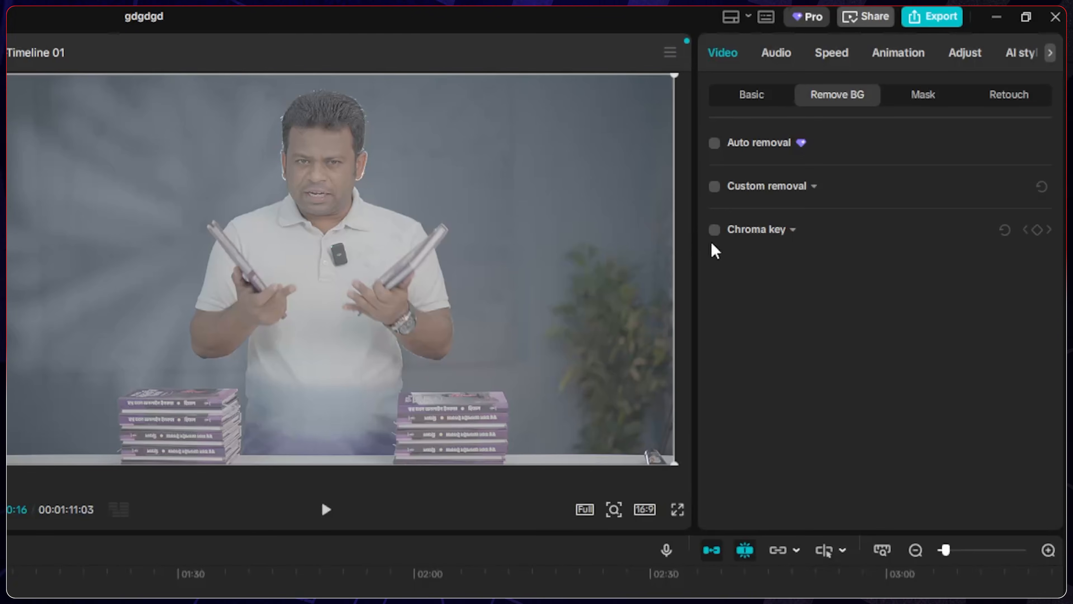
# - Enable Chroma key on the green-screen woman clip and sample its green background as the key color
pyautogui.click(715, 230)
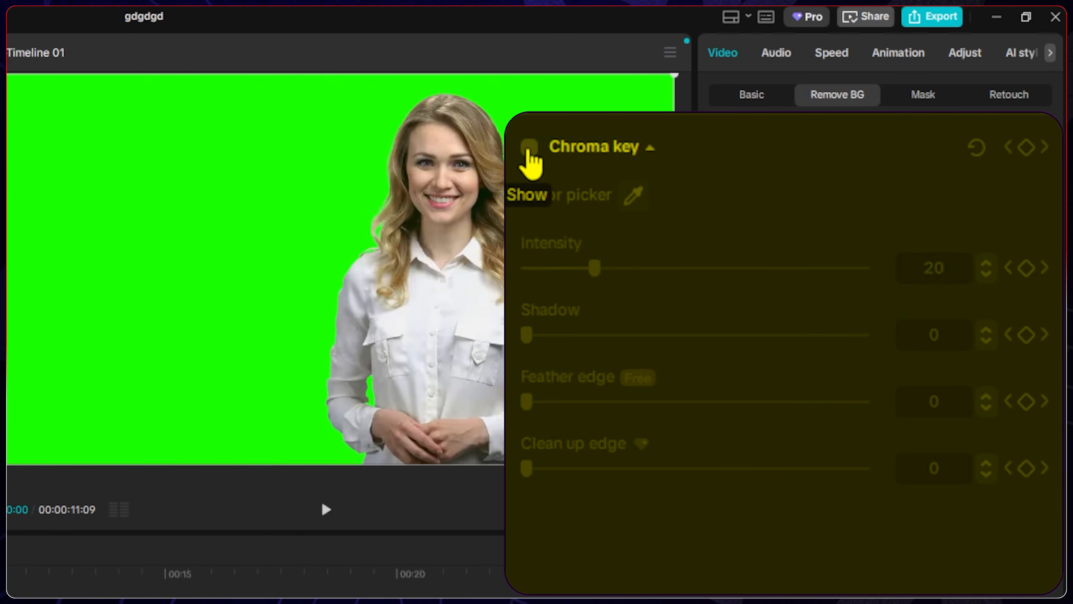
pyautogui.click(529, 148)
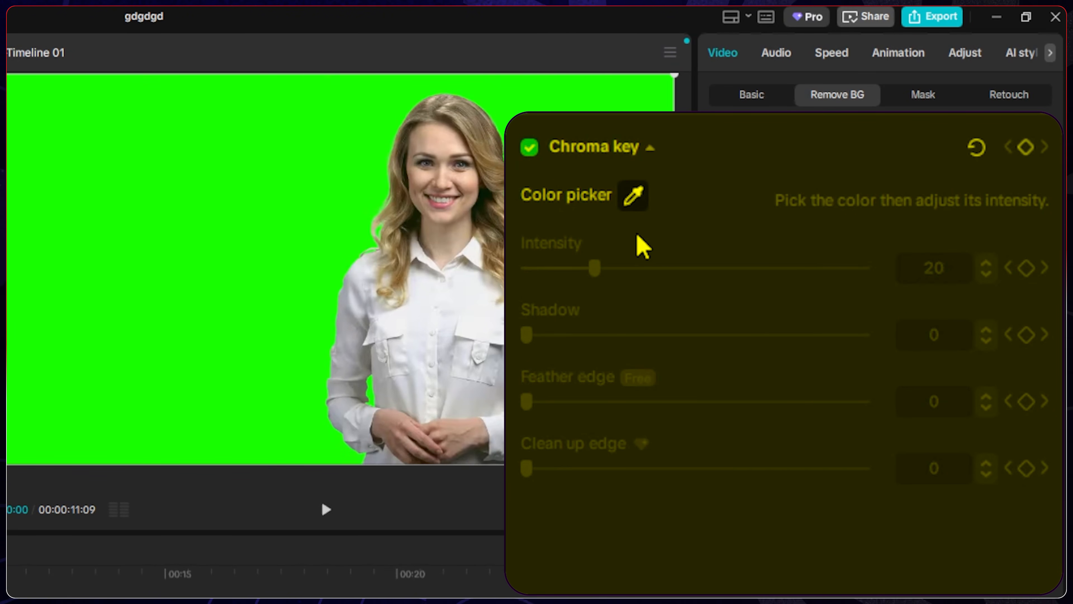
pyautogui.click(634, 197)
pyautogui.click(633, 197)
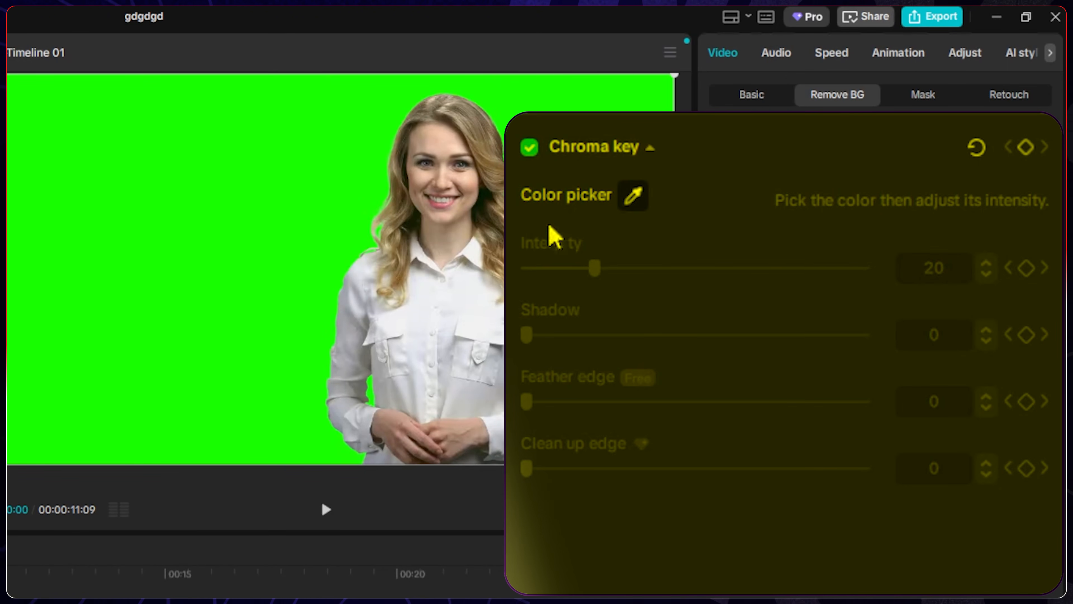
pyautogui.click(145, 261)
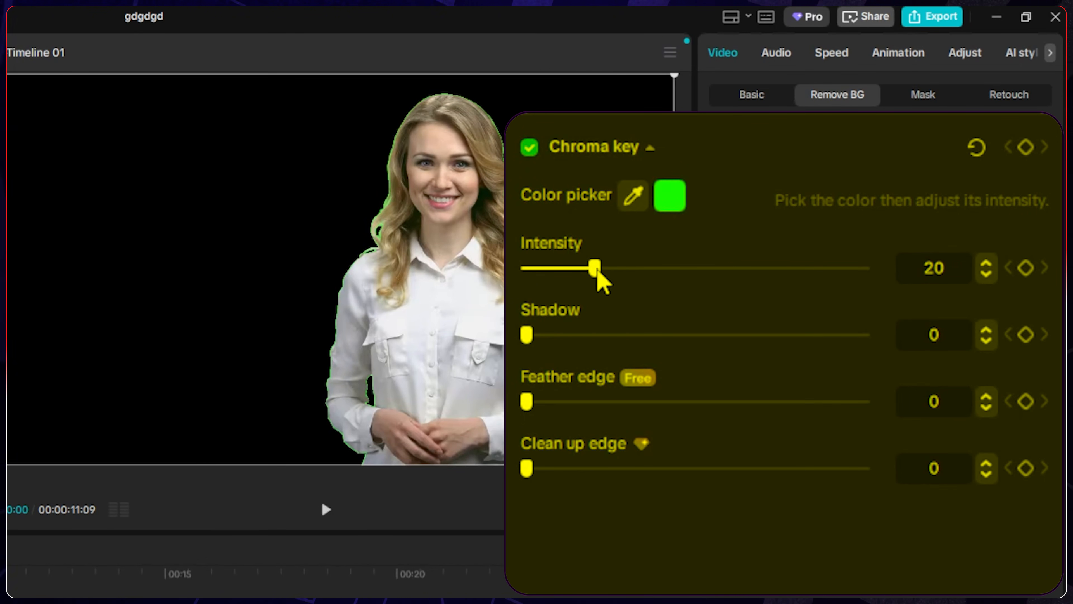
# - Set the chroma key's Intensity to 50, Shadow to 53, Feather edge to 68 and Clean up edge to 38, and preview the clip
pyautogui.moveTo(597, 271); pyautogui.dragTo(700, 277)
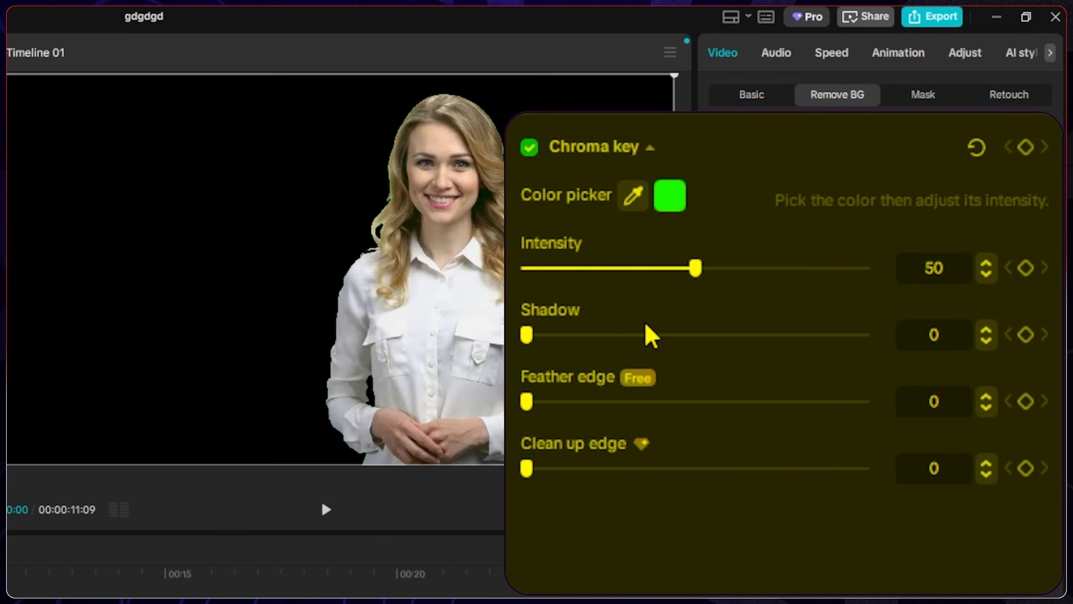
pyautogui.moveTo(529, 336); pyautogui.dragTo(703, 369)
pyautogui.moveTo(526, 402); pyautogui.dragTo(753, 418)
pyautogui.moveTo(528, 468); pyautogui.dragTo(660, 495)
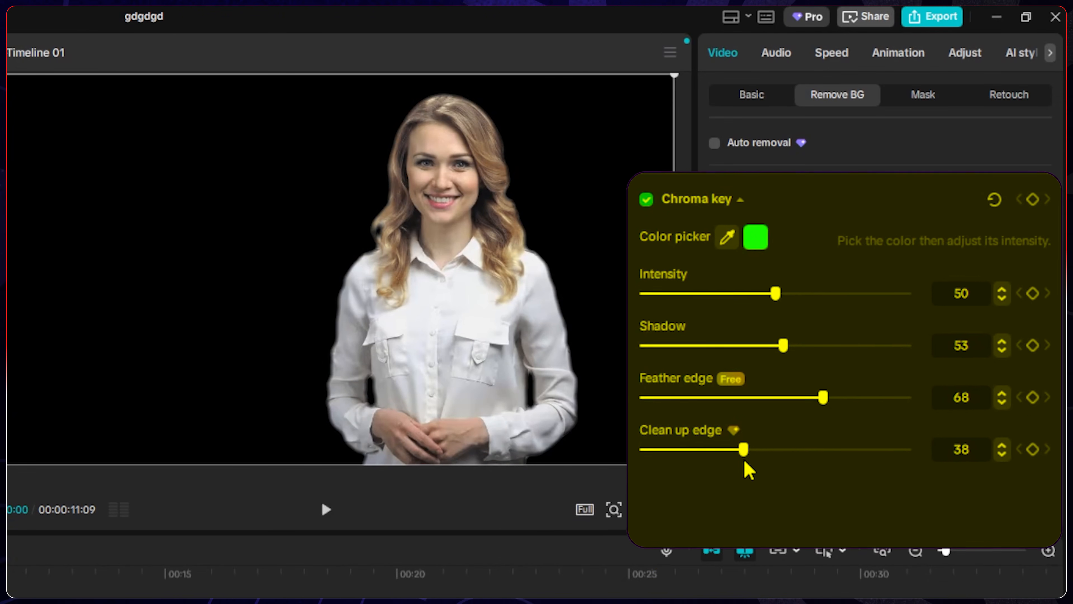
pyautogui.press('space')
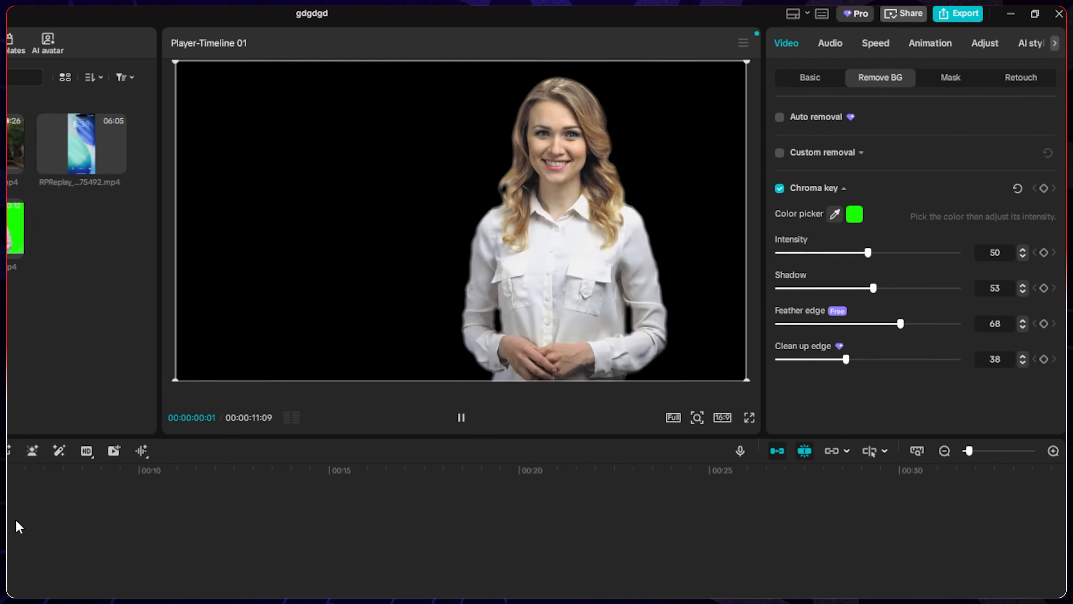
pyautogui.press('space')
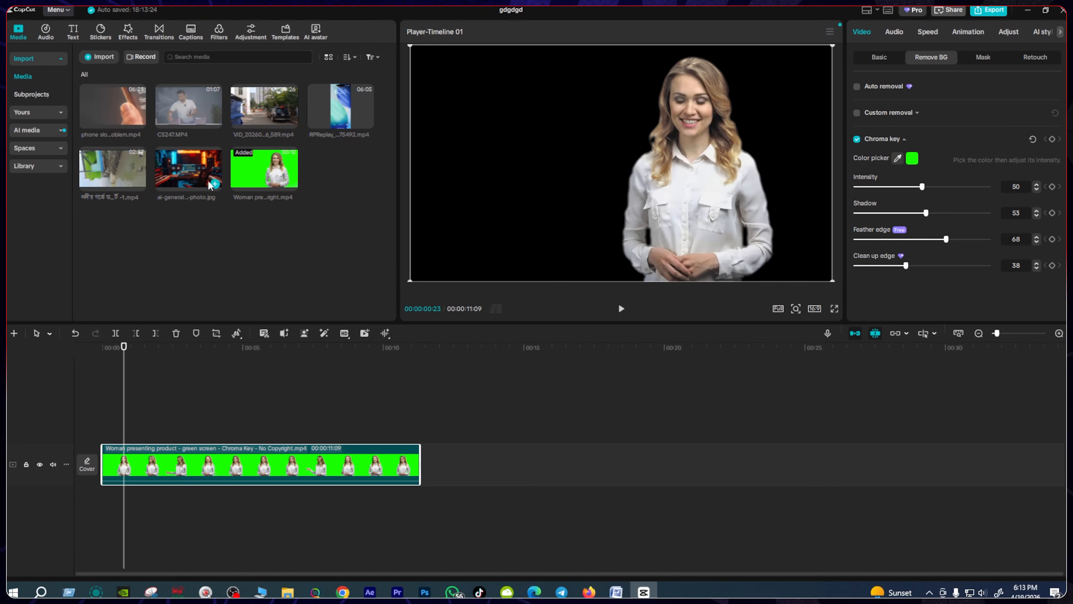
# - Add the recording-studio image on the main track with the keyed woman clip on the track above, both starting at 00:00
pyautogui.moveTo(196, 186); pyautogui.dragTo(126, 509)
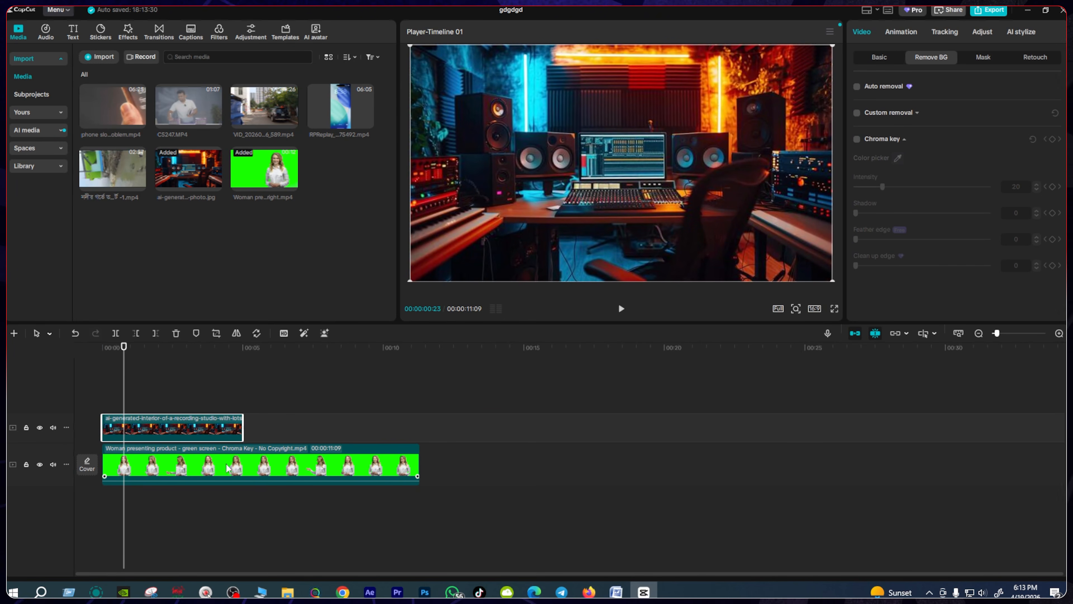
pyautogui.moveTo(227, 467); pyautogui.dragTo(243, 401)
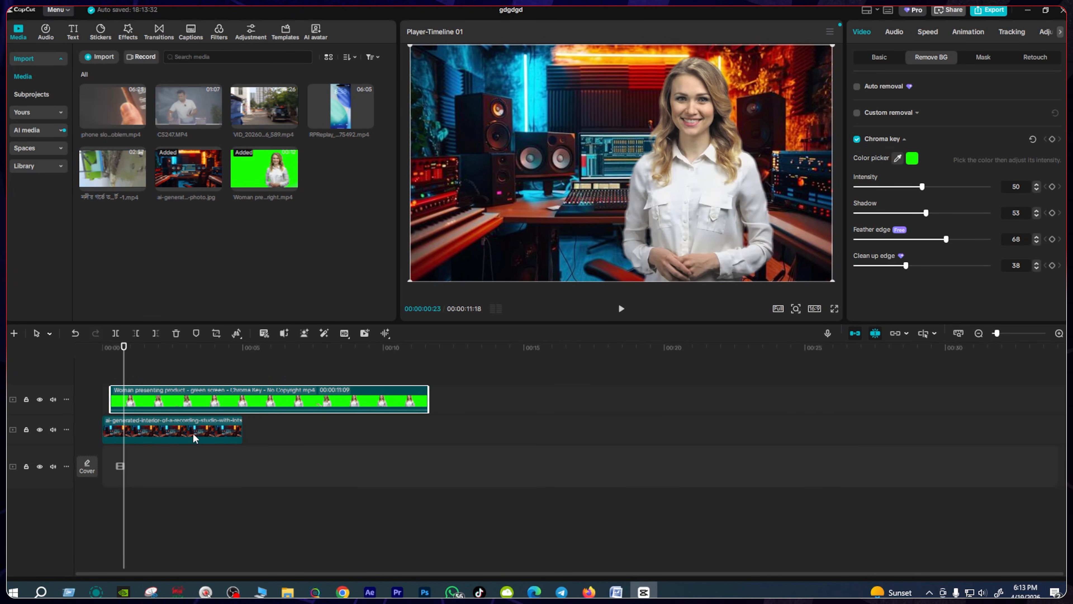
pyautogui.moveTo(189, 432); pyautogui.dragTo(162, 434)
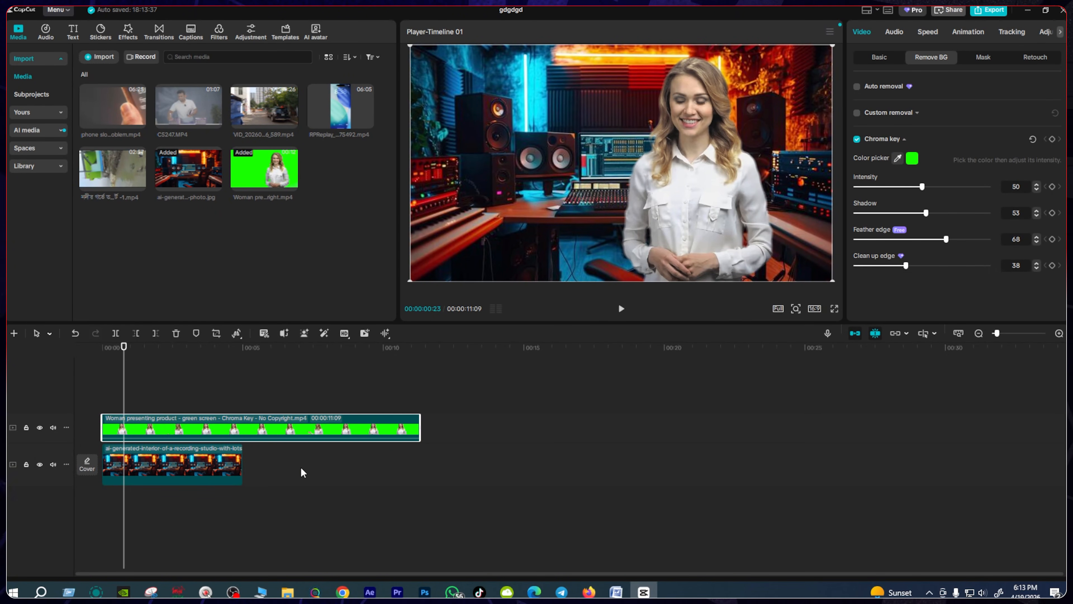
# - Play back the keyed woman clip over the recording-studio background
pyautogui.press('space')
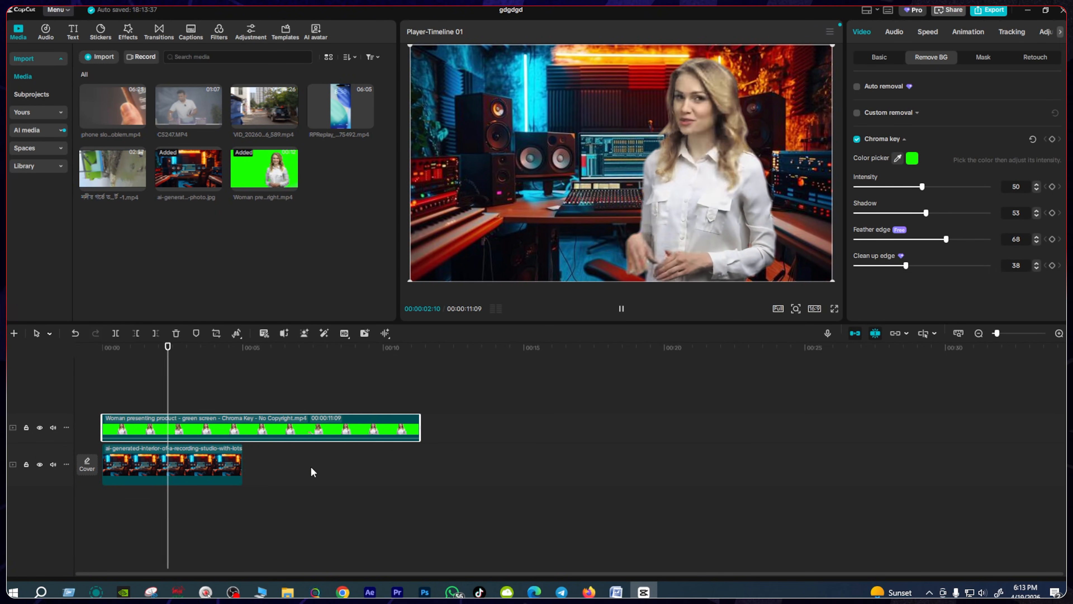
pyautogui.press('space')
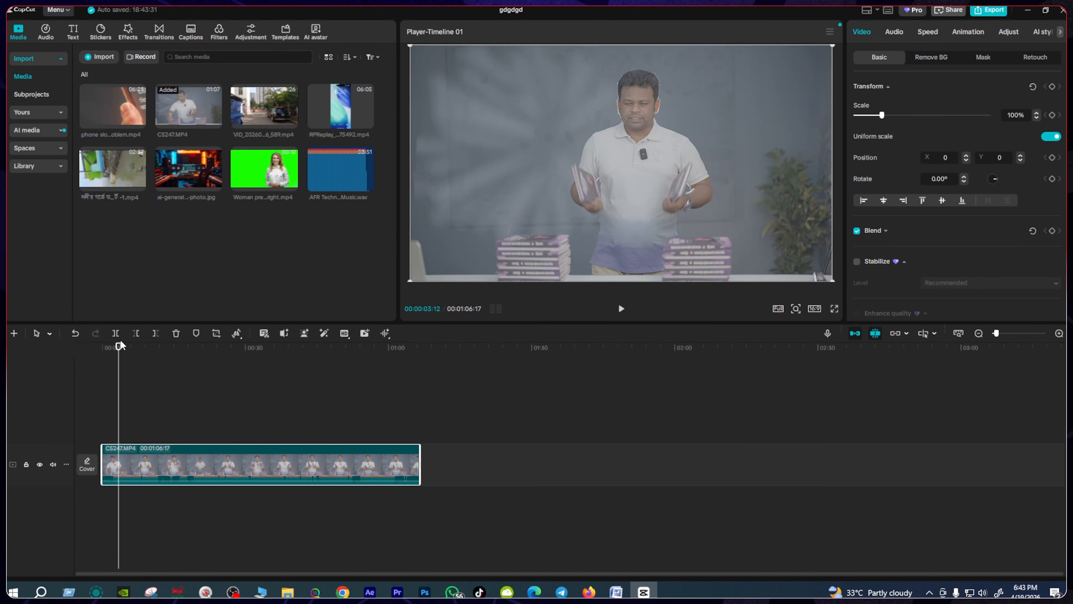
# - Play the CS247.MP4 clip from its start to hear the unprocessed audio
pyautogui.moveTo(119, 347); pyautogui.dragTo(103, 347)
pyautogui.press('space')
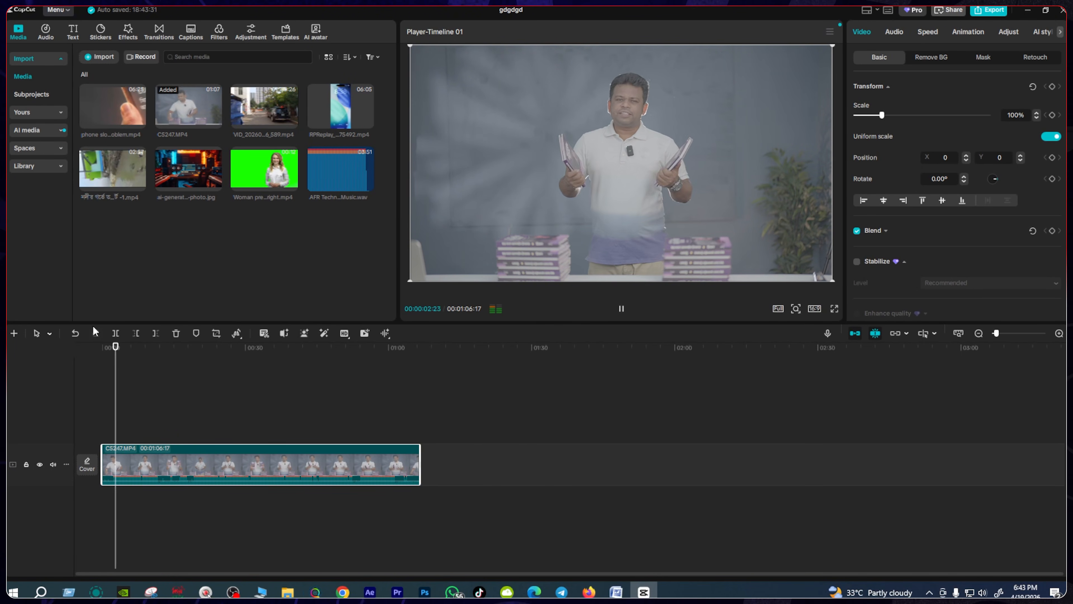
pyautogui.press('space')
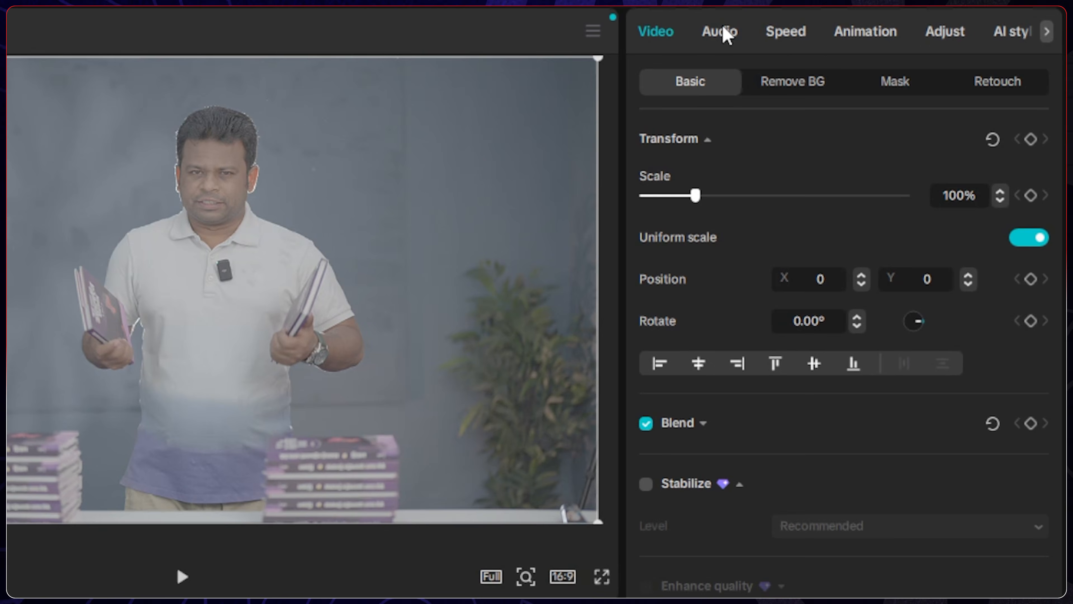
# - Turn on Reduce noise for the CS247.MP4 clip's audio and play the clip from the start
pyautogui.click(894, 32)
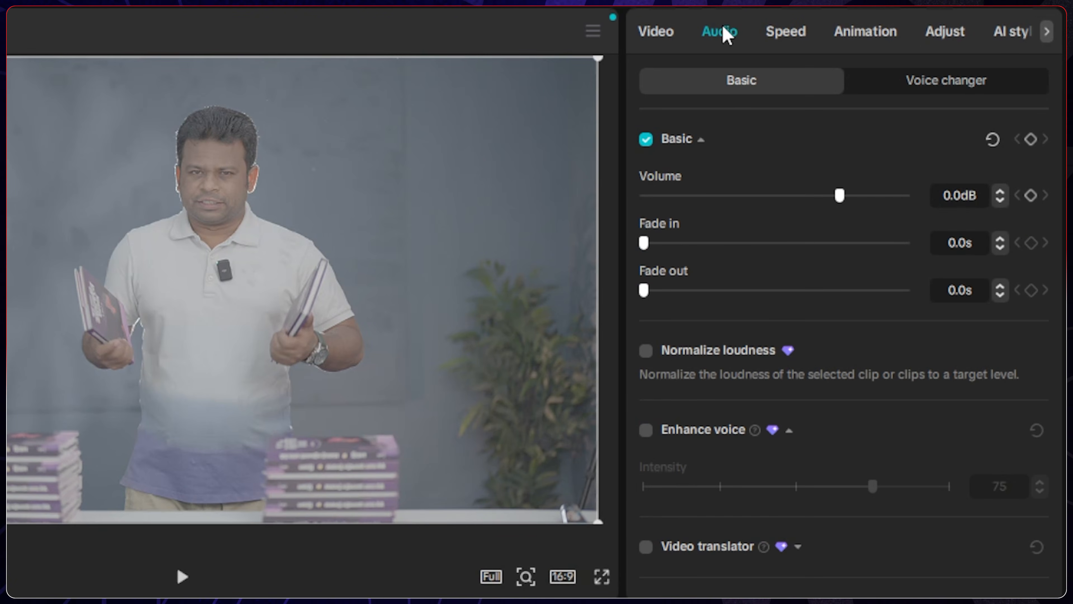
pyautogui.scroll(-4, 812, 431)
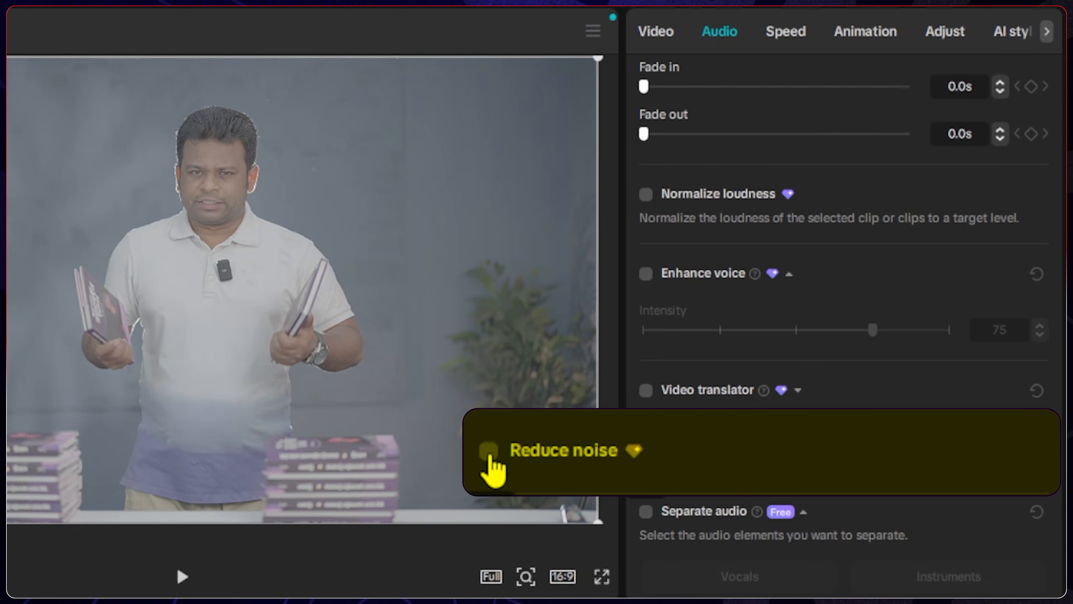
pyautogui.click(489, 452)
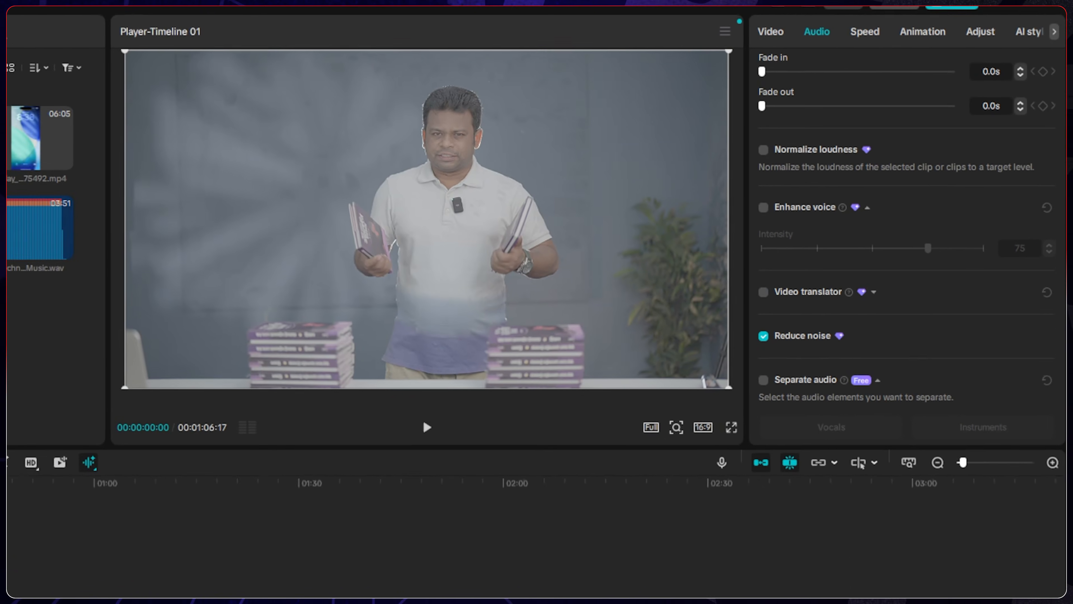
pyautogui.click(87, 346)
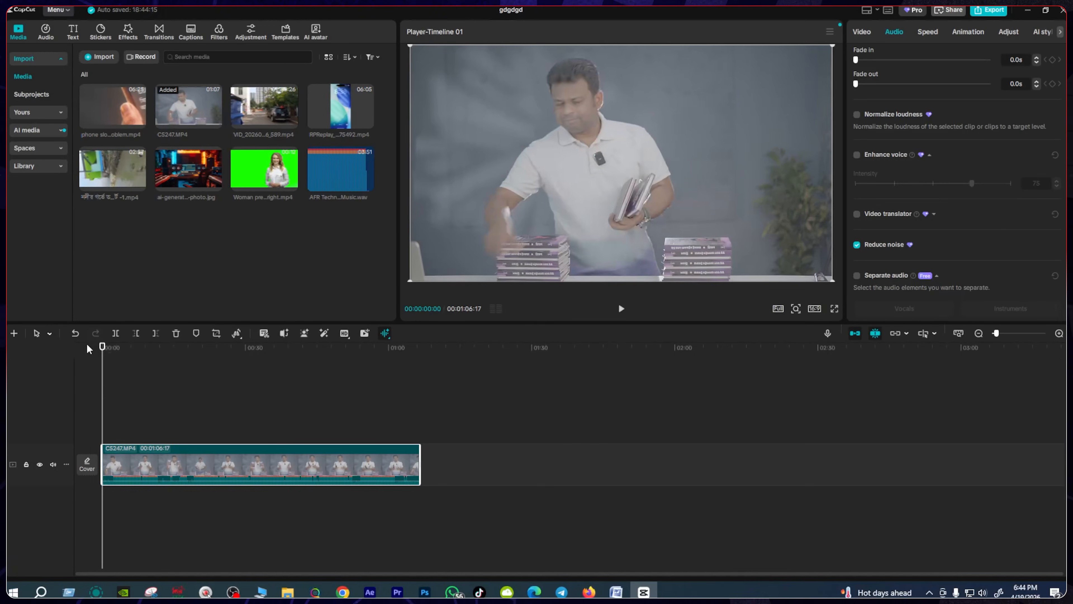
pyautogui.press('space')
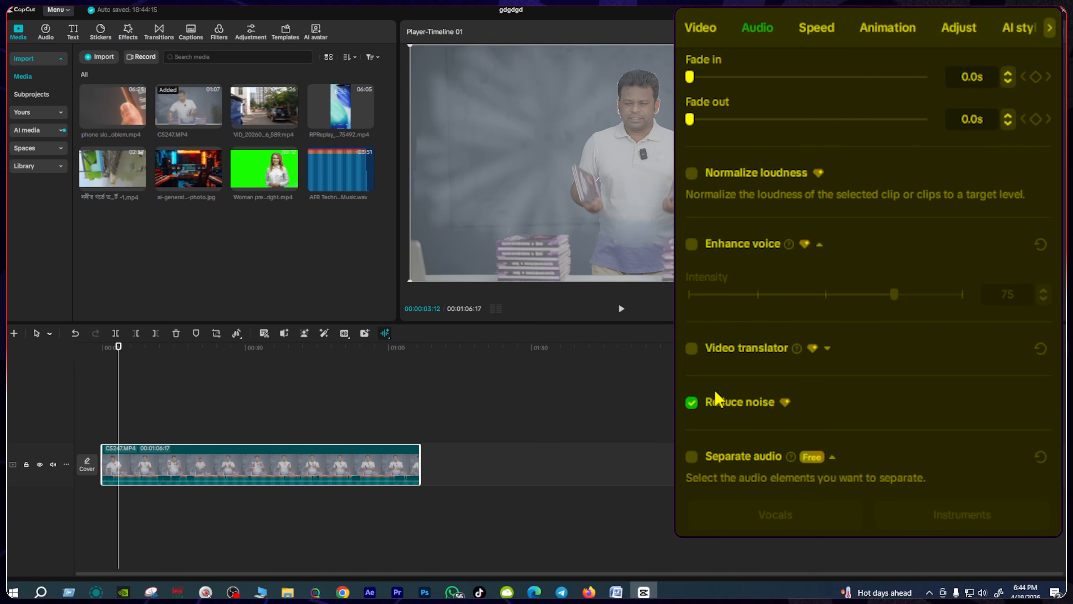
# - Turn on Enhance voice for the CS247.MP4 clip and play it back from the start
pyautogui.click(692, 244)
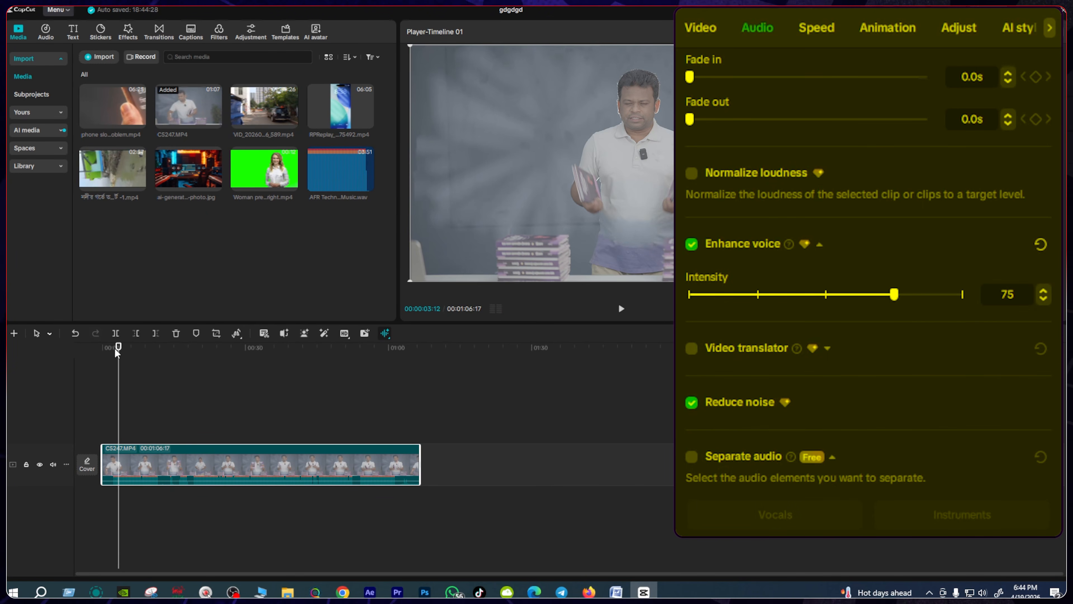
pyautogui.moveTo(118, 346); pyautogui.dragTo(83, 348)
pyautogui.press('space')
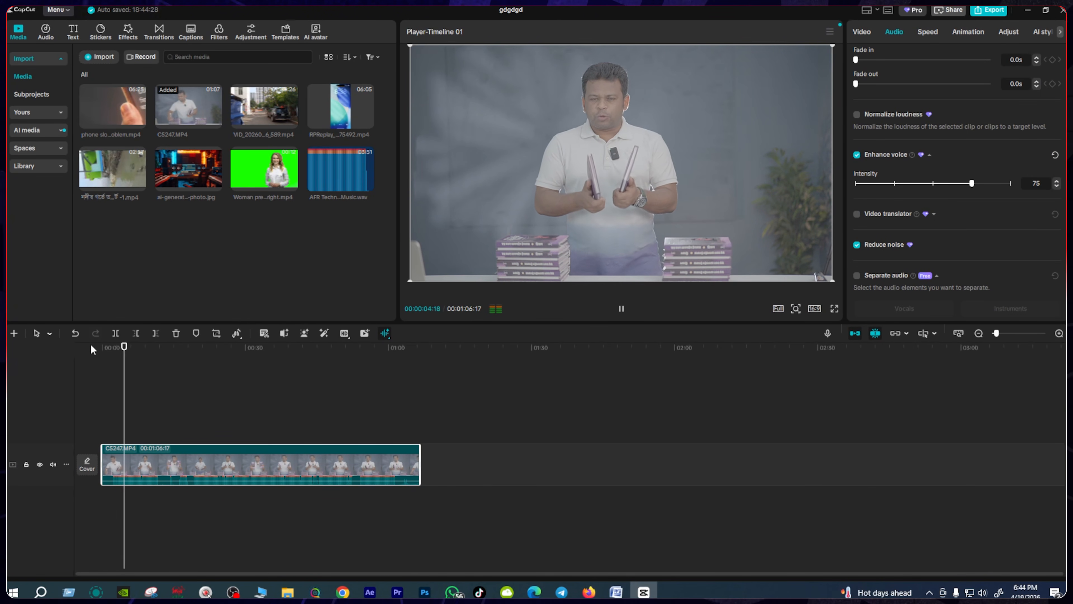
pyautogui.press('space')
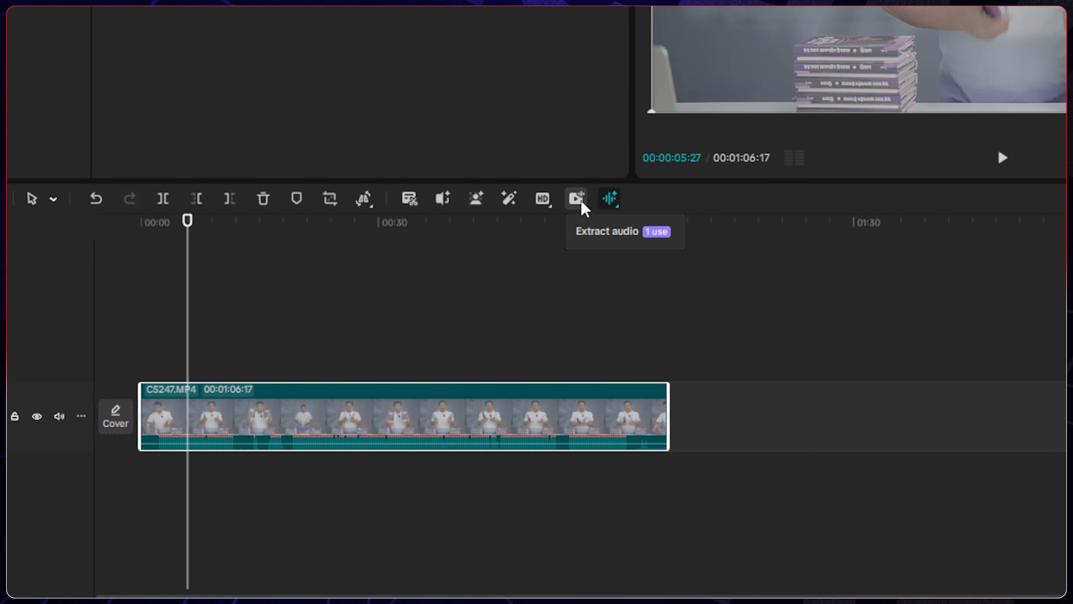
# - Extract the CS247.MP4 clip's audio onto a separate track and undo the extraction
pyautogui.click(583, 206)
pyautogui.click(467, 472)
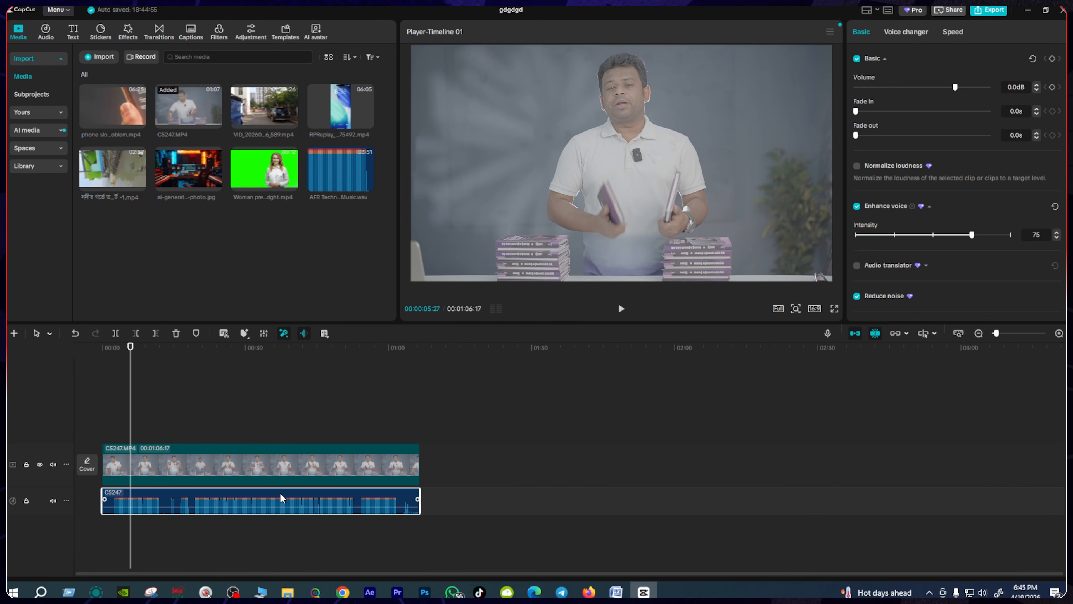
pyautogui.hotkey('ctrl', 'z')
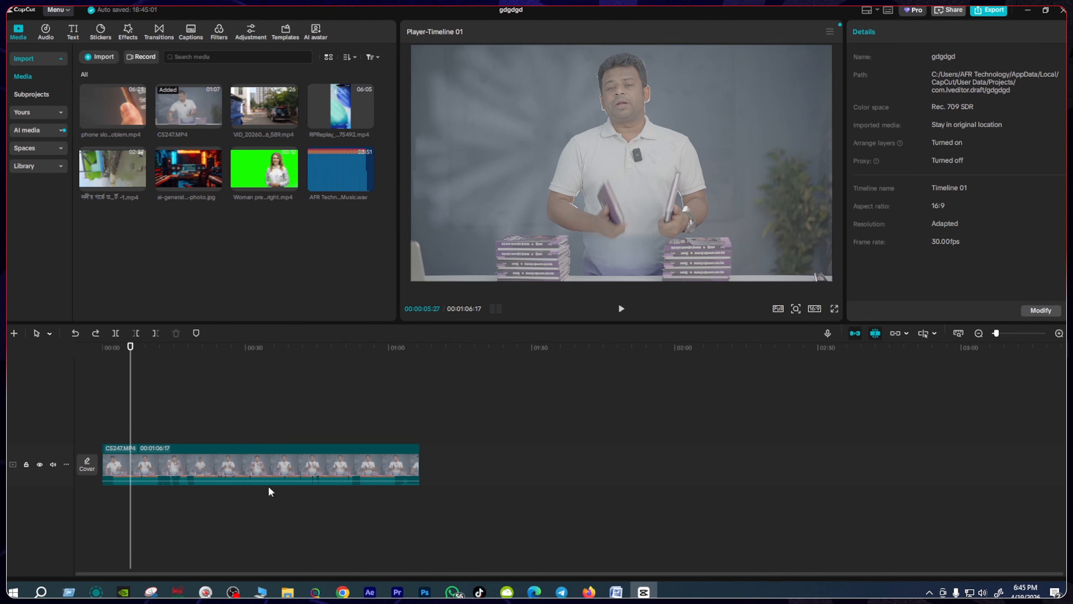
# - Add AFR Technology Copyright Free Music.wav on an audio track below the CS247.MP4 clip, starting at 00:00, and preview the mix
pyautogui.moveTo(319, 241); pyautogui.dragTo(86, 504)
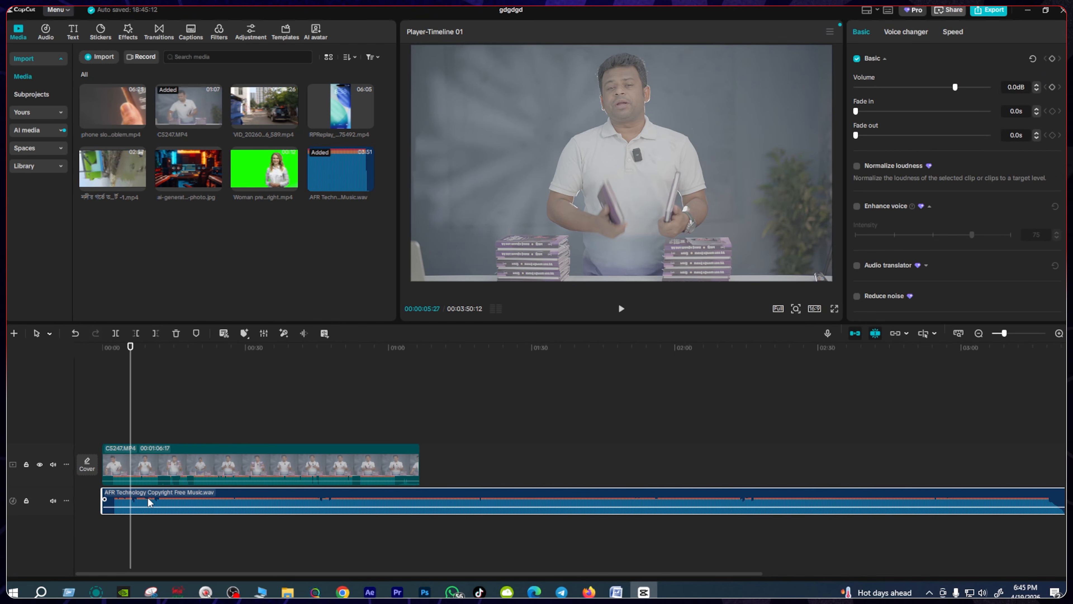
pyautogui.press('space')
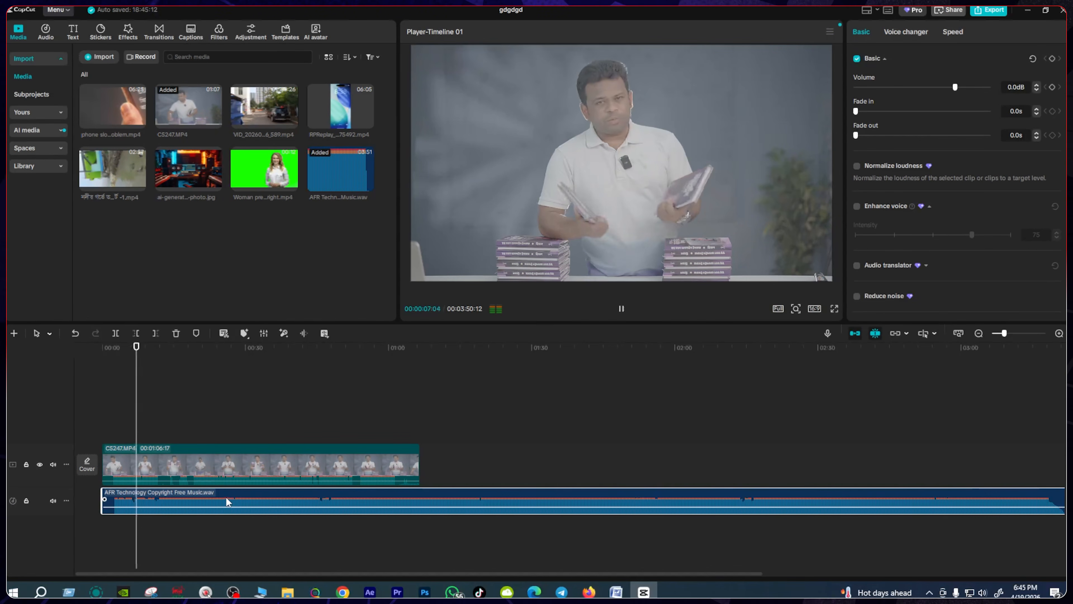
pyautogui.press('space')
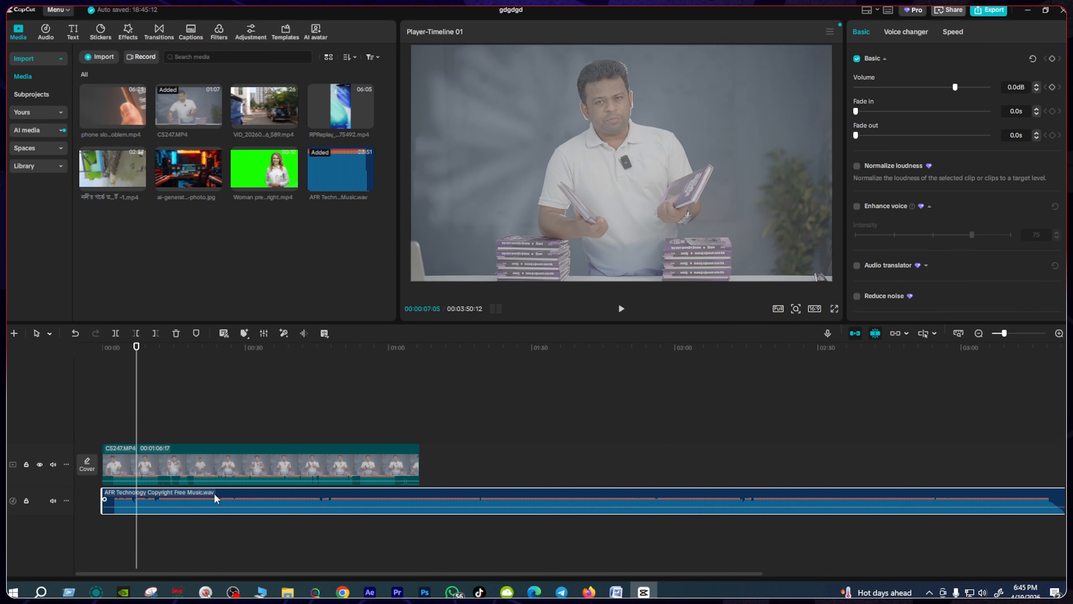
# - Lower the background music's volume to -24.0 dB and preview it together with the clip
pyautogui.moveTo(359, 504)
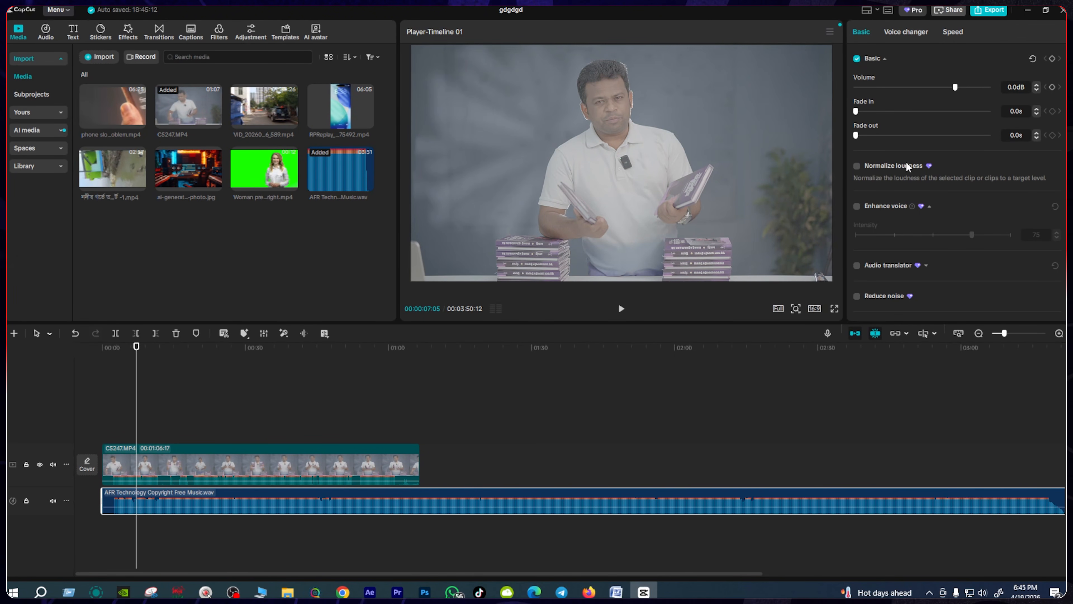
pyautogui.moveTo(406, 503)
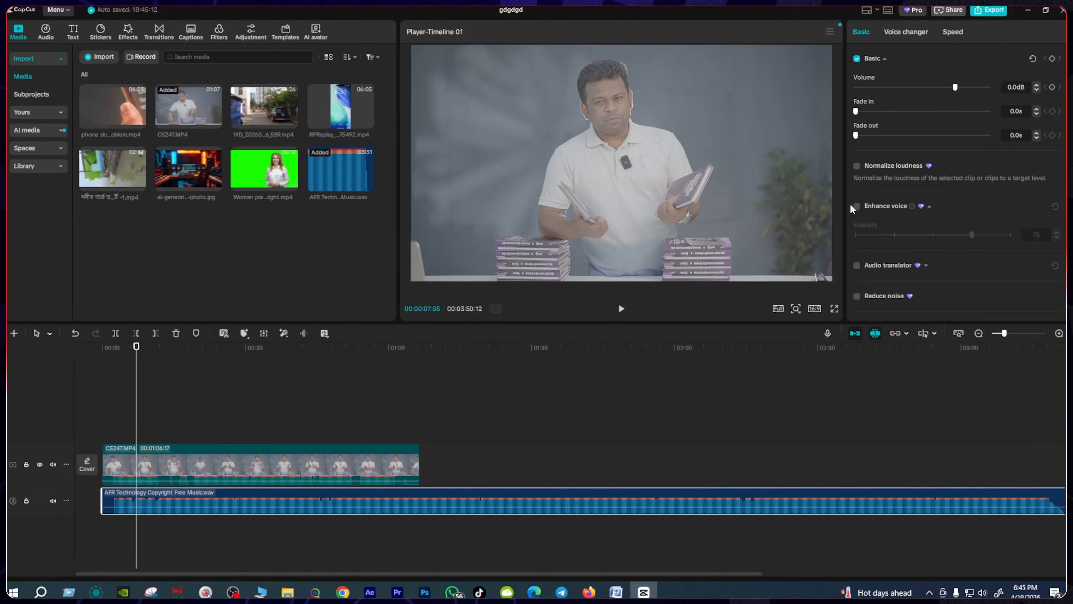
pyautogui.moveTo(955, 86); pyautogui.dragTo(913, 88)
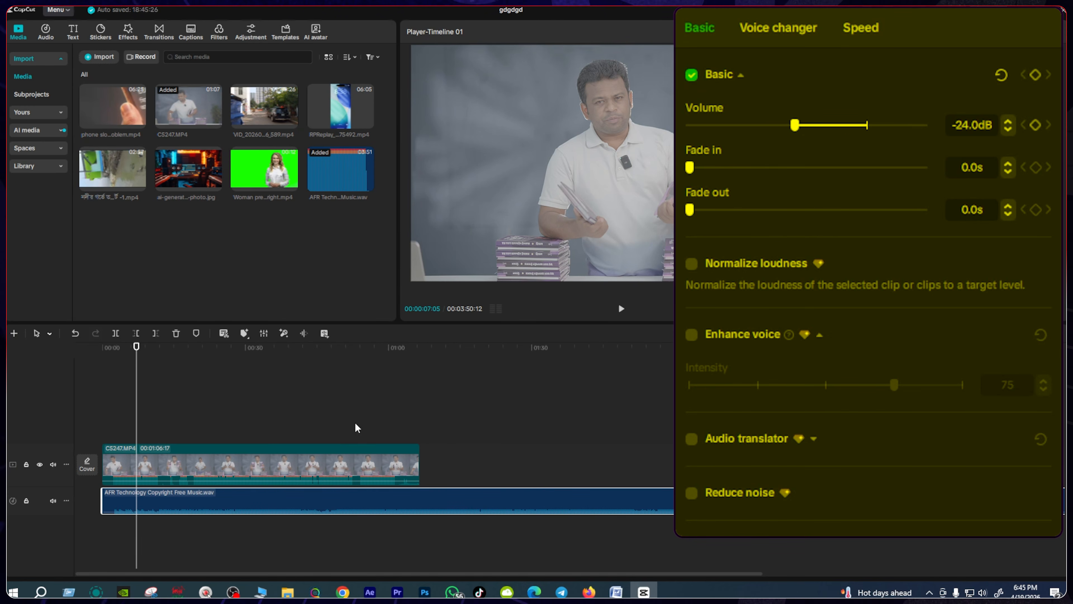
pyautogui.press('space')
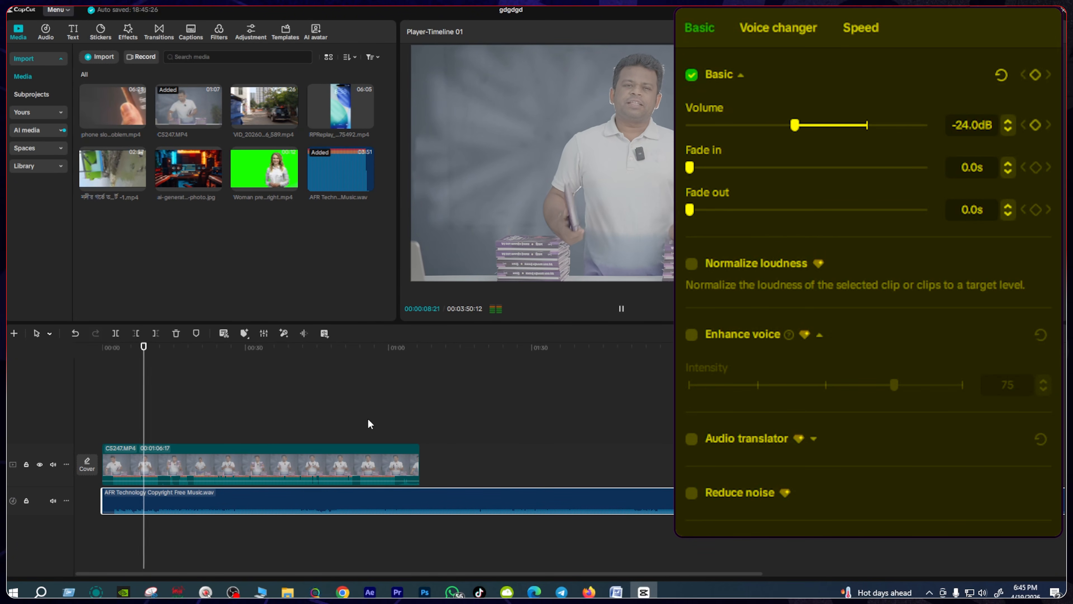
pyautogui.press('space')
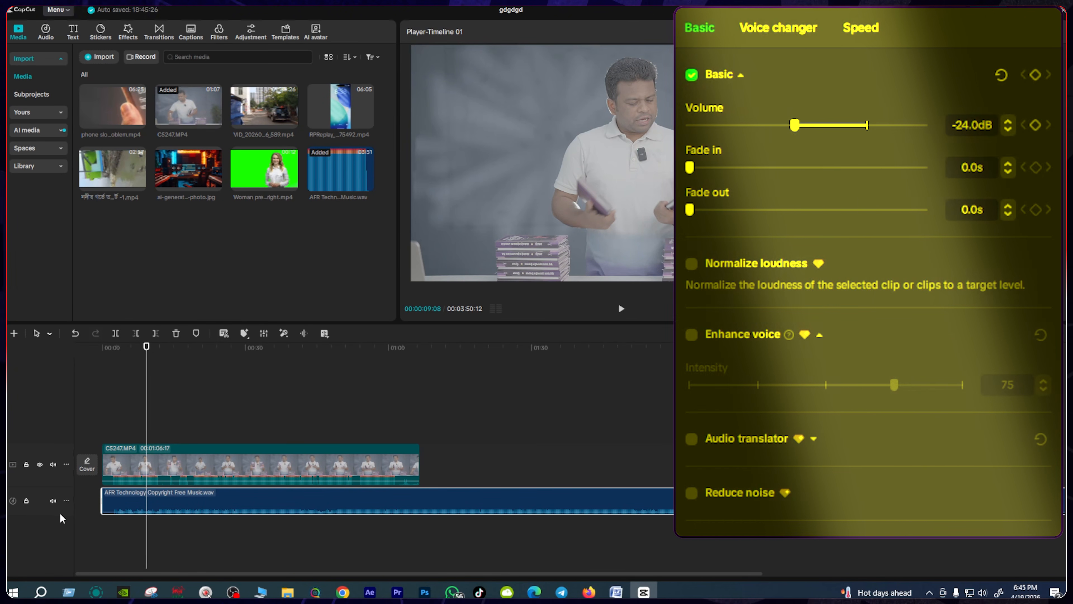
# - Make the music track taller and add volume keyframes on it at about 9, 12, 18 and 21 seconds
pyautogui.moveTo(60, 519); pyautogui.dragTo(60, 558)
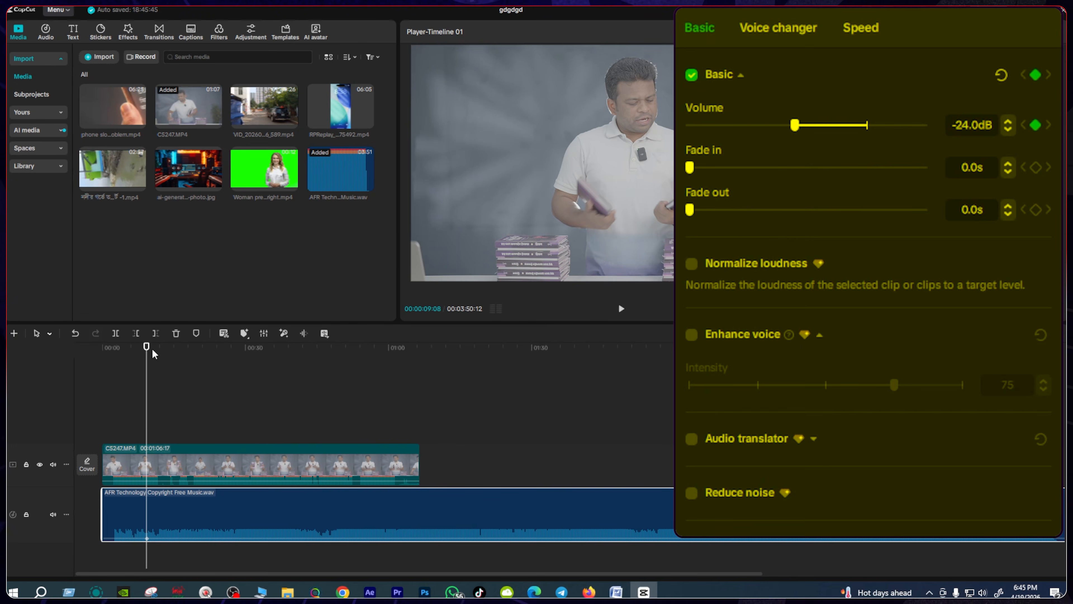
pyautogui.moveTo(147, 347); pyautogui.dragTo(159, 348)
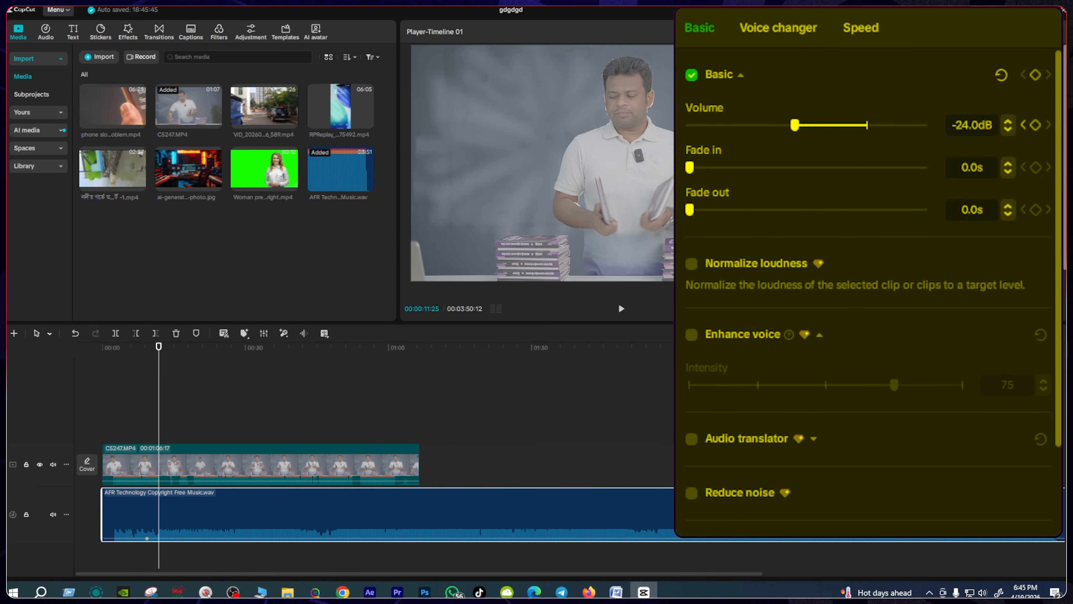
pyautogui.click(1035, 75)
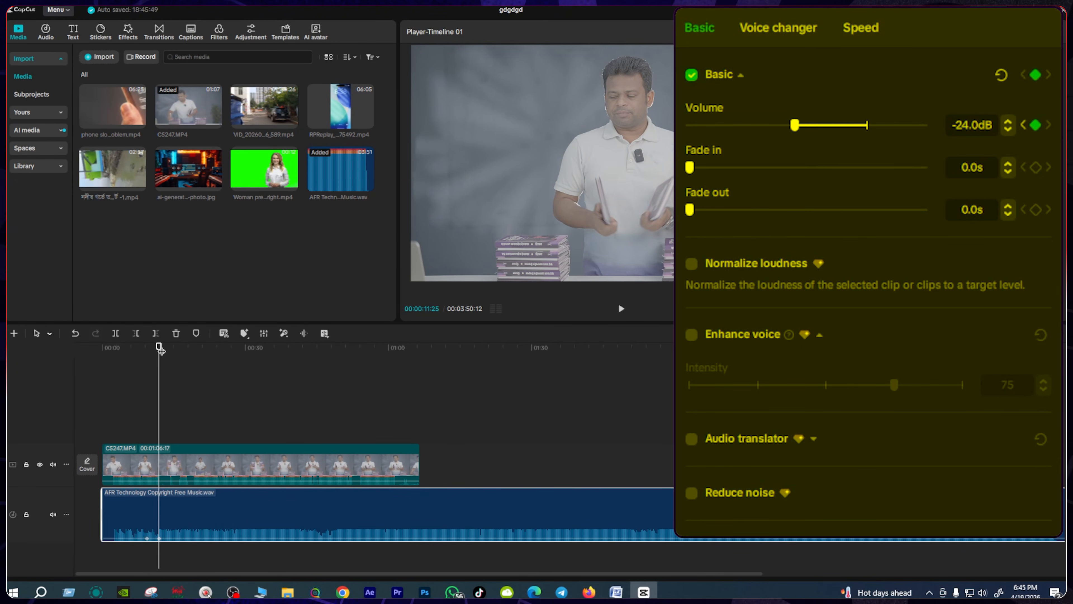
pyautogui.moveTo(159, 349); pyautogui.dragTo(188, 352)
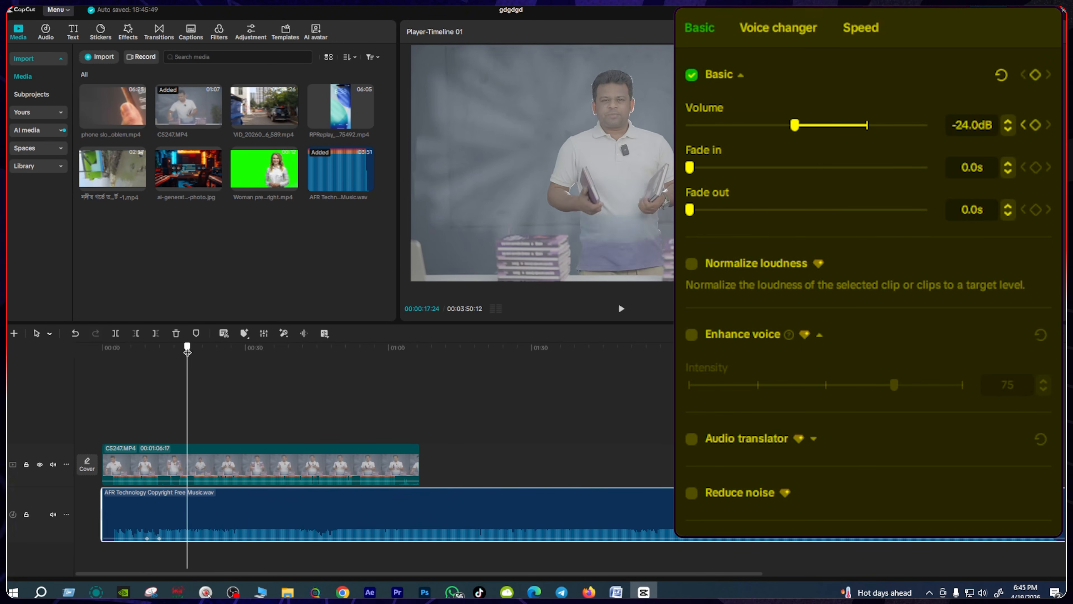
pyautogui.click(1036, 75)
pyautogui.moveTo(189, 347); pyautogui.dragTo(203, 347)
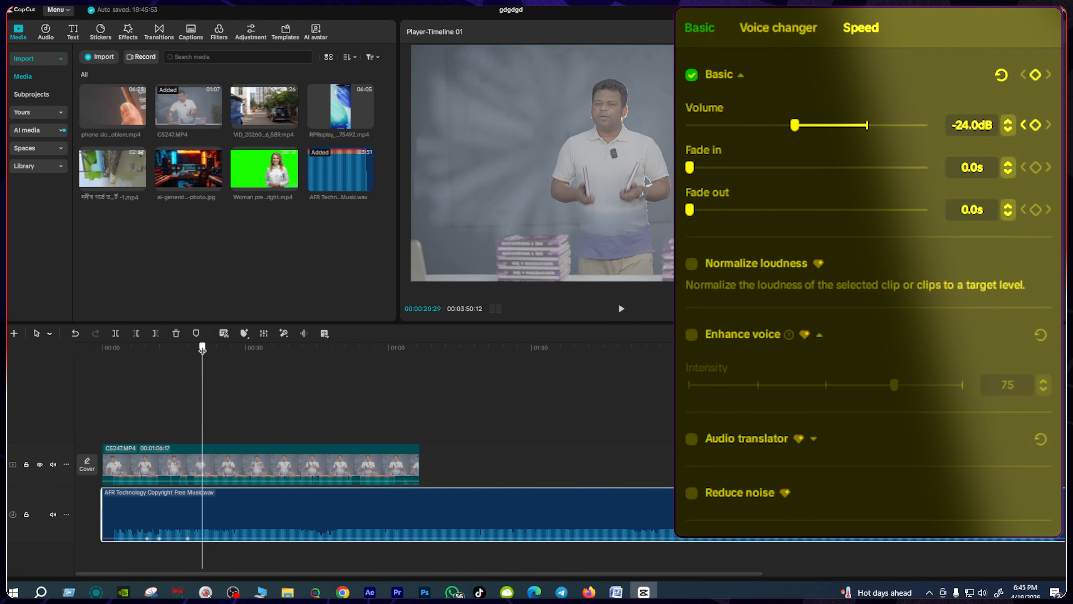
pyautogui.click(1035, 75)
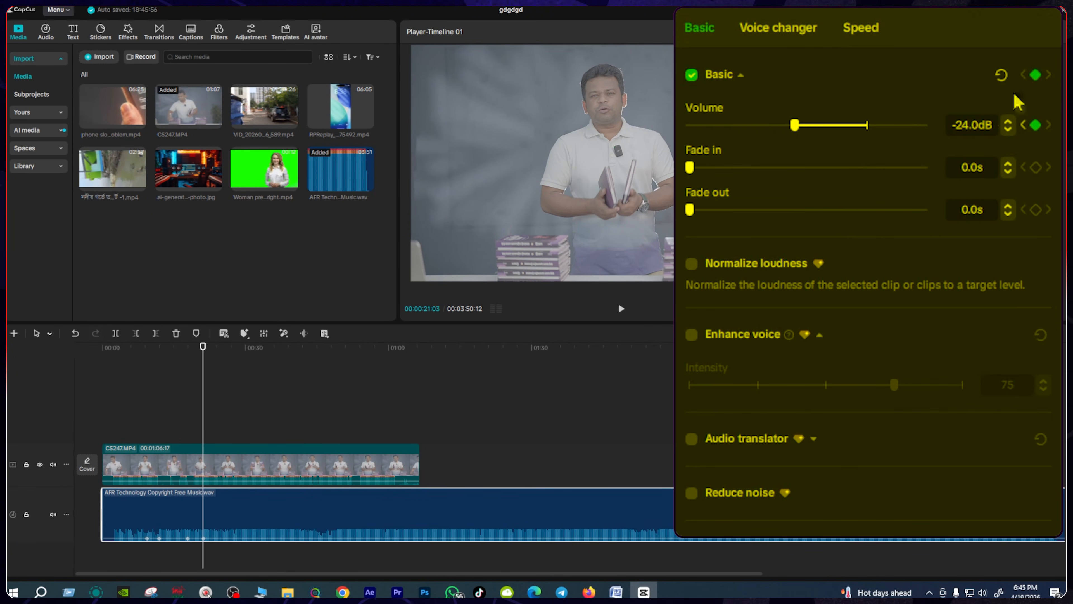
# - Raise the music's volume line between the two middle keyframes and play the section from about 7 seconds
pyautogui.moveTo(165, 539); pyautogui.dragTo(165, 530)
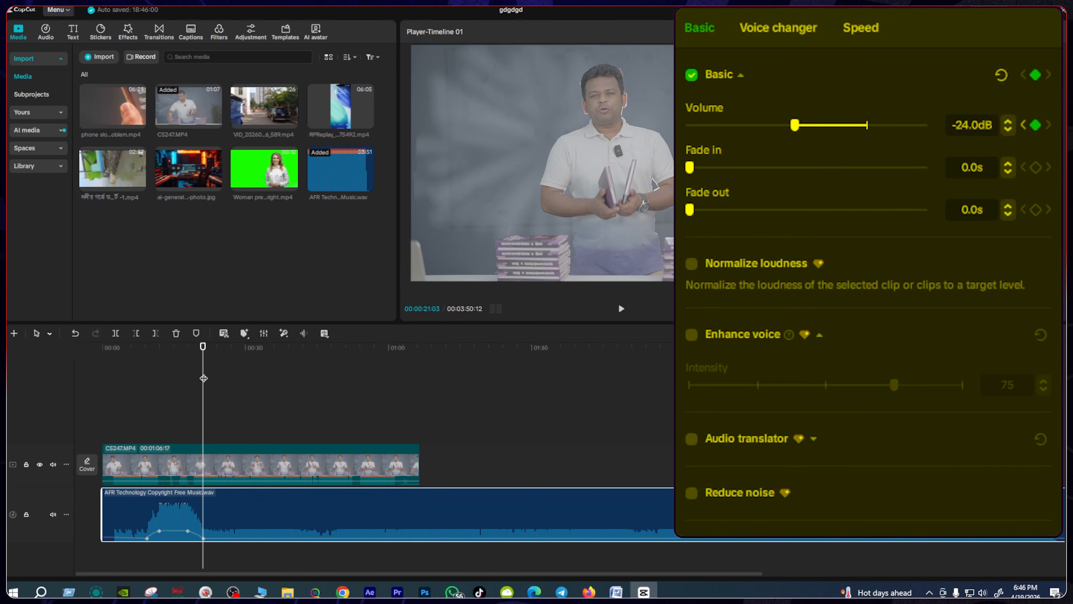
pyautogui.moveTo(204, 347); pyautogui.dragTo(134, 347)
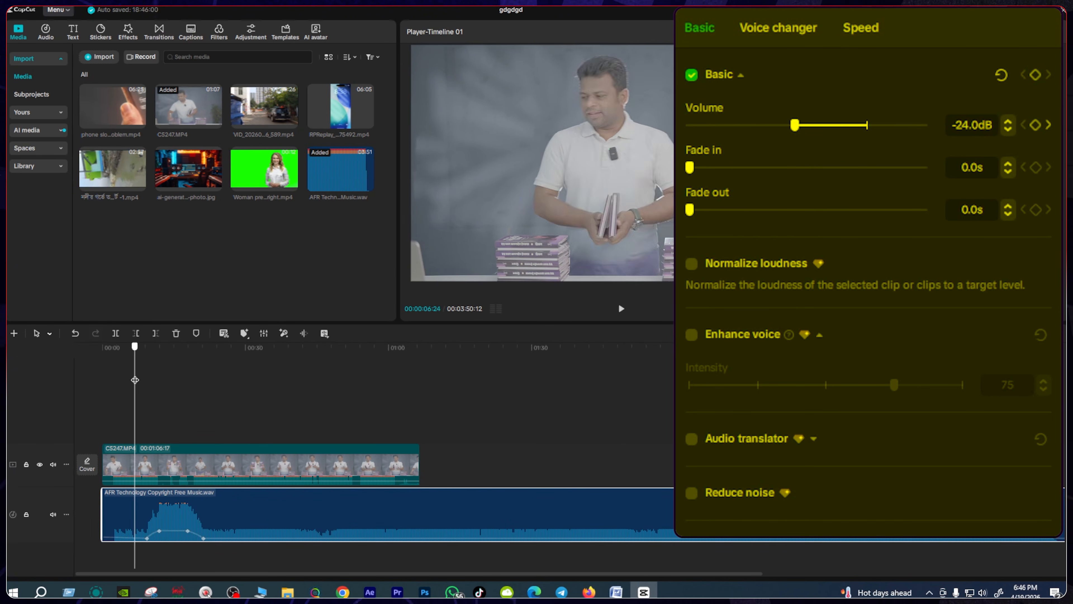
pyautogui.press('space')
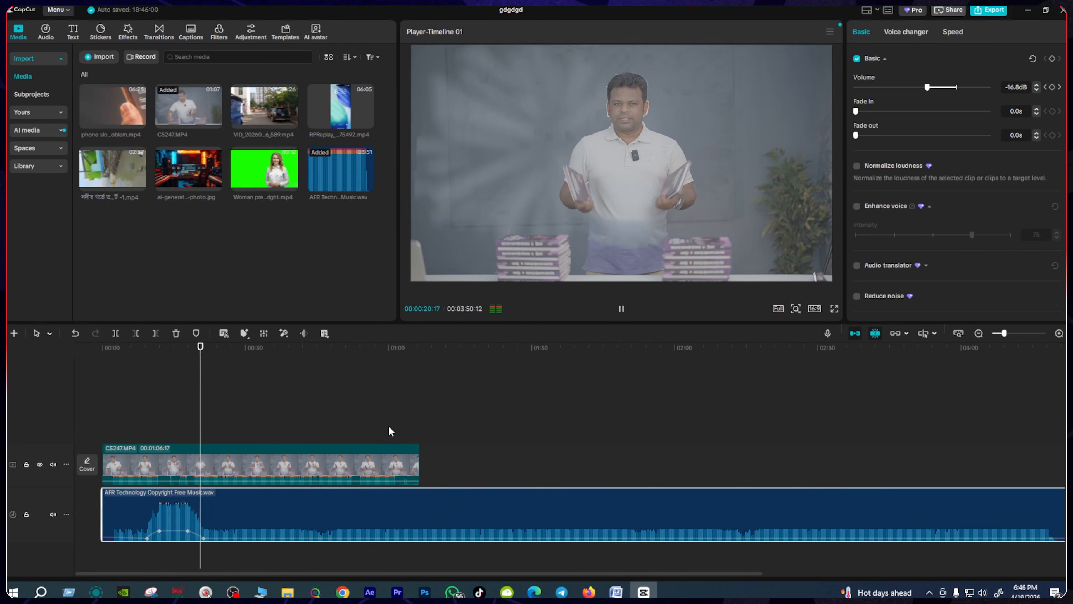
pyautogui.press('space')
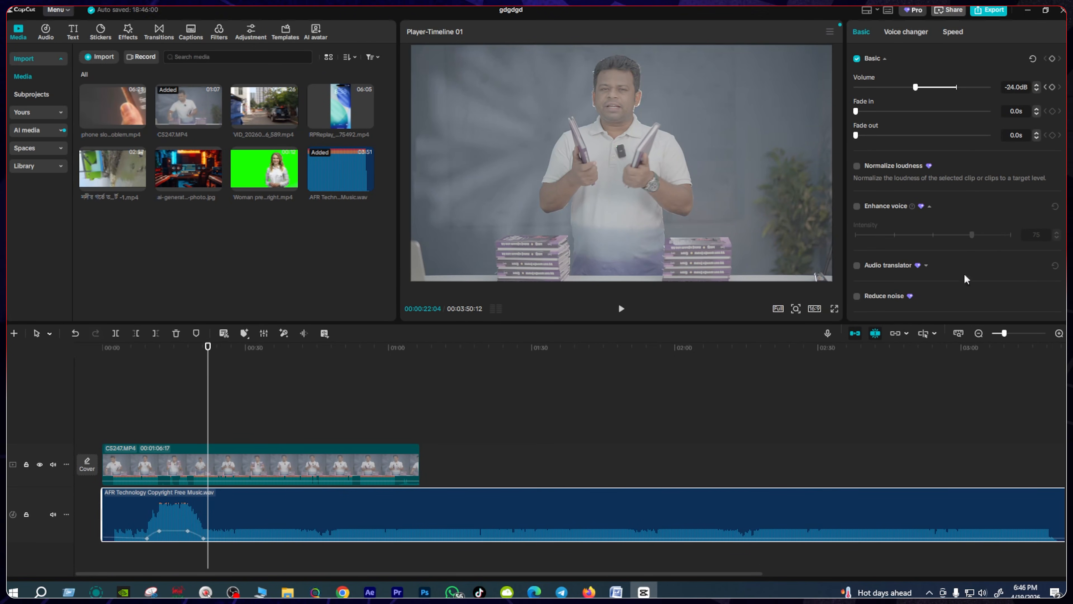
# - Delete the background music clip from the timeline
pyautogui.scroll(-2, 953, 238)
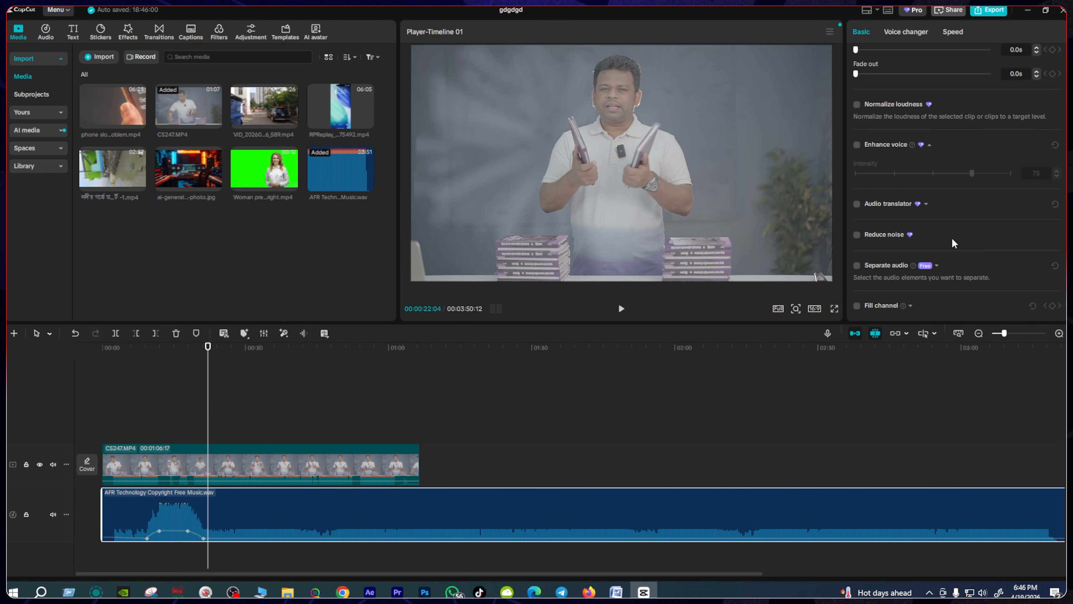
pyautogui.press('Delete')
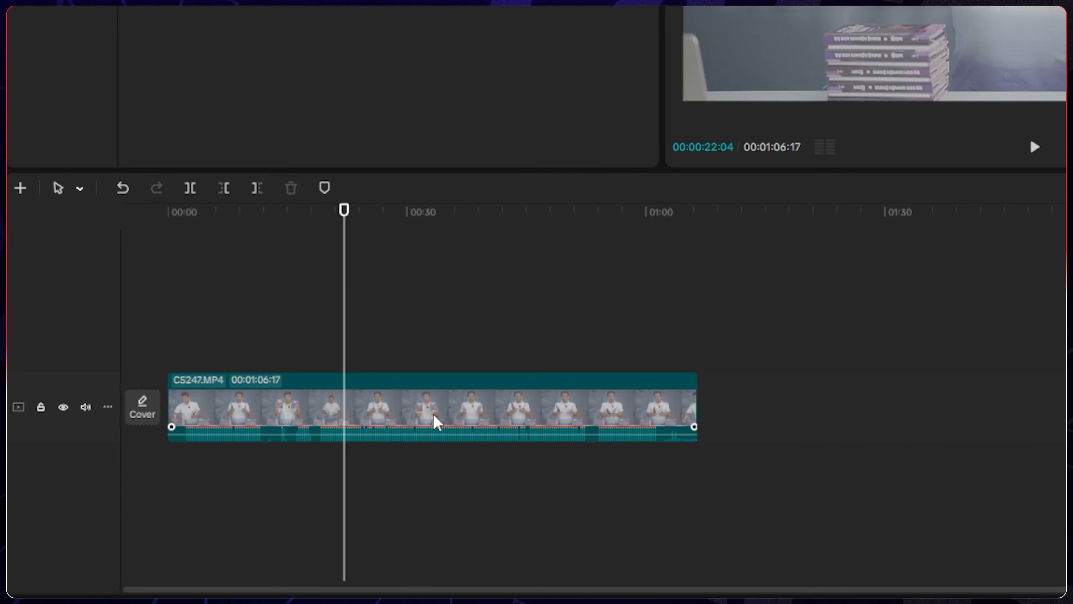
# - Extract the audio from the CS247.MP4 clip onto its own track and delete the extracted audio
pyautogui.click(436, 422)
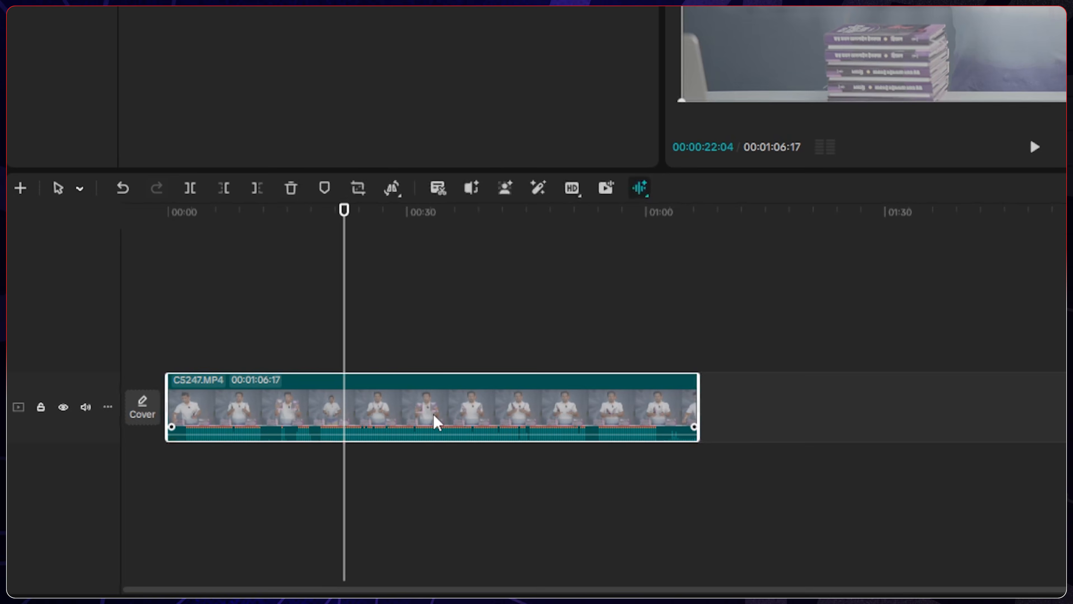
pyautogui.click(606, 189)
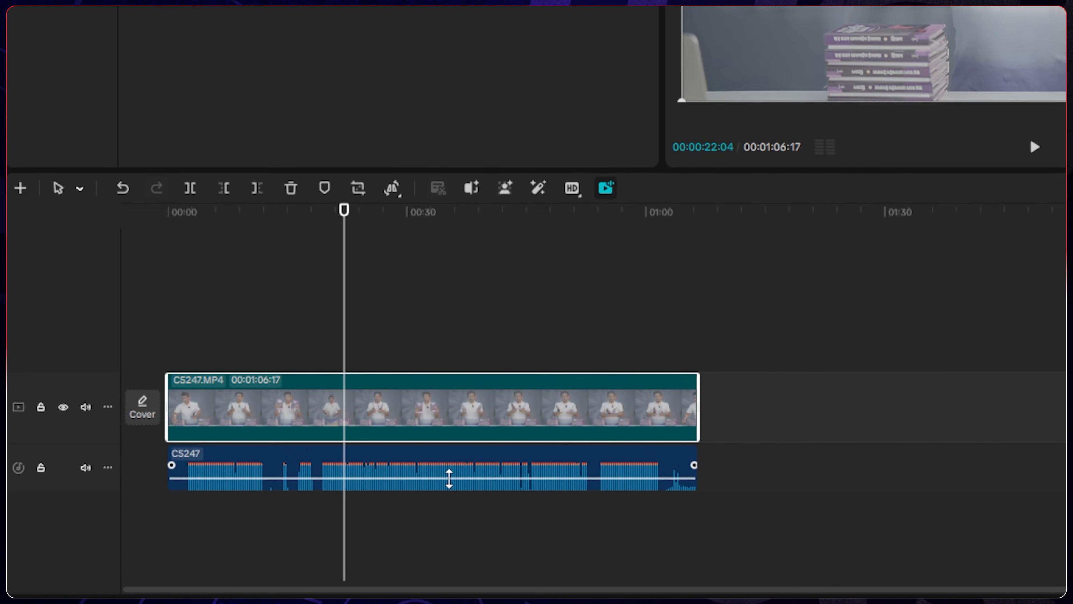
pyautogui.click(450, 473)
pyautogui.press('Delete')
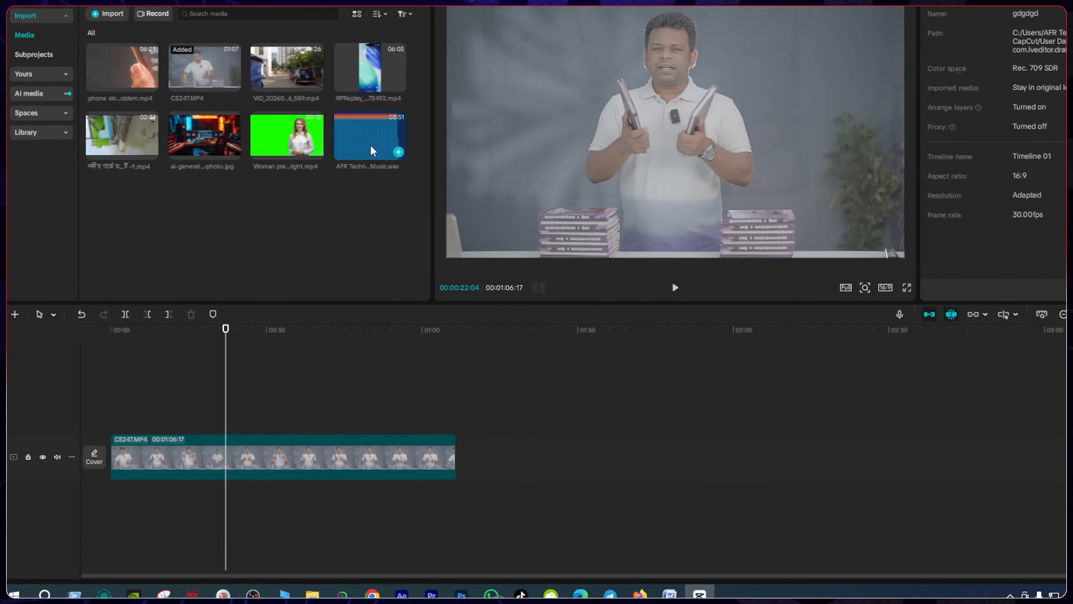
# - Add the AFR Technology Copyright Free Music.wav file below the video from the timeline's start, preview it briefly and lower its volume
pyautogui.moveTo(371, 149); pyautogui.dragTo(95, 501)
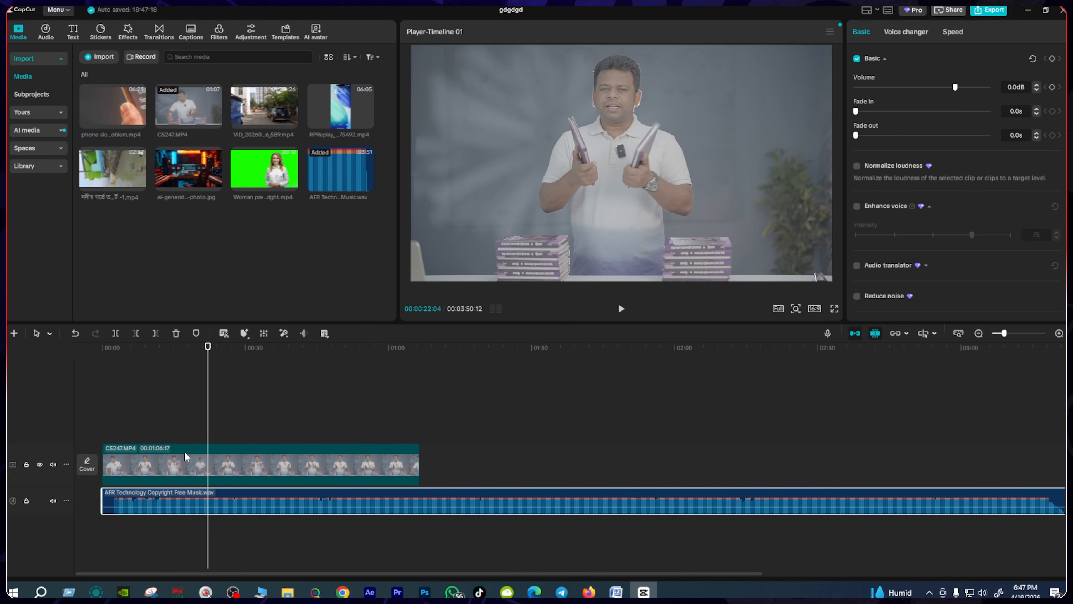
pyautogui.press('space')
pyautogui.press('space')
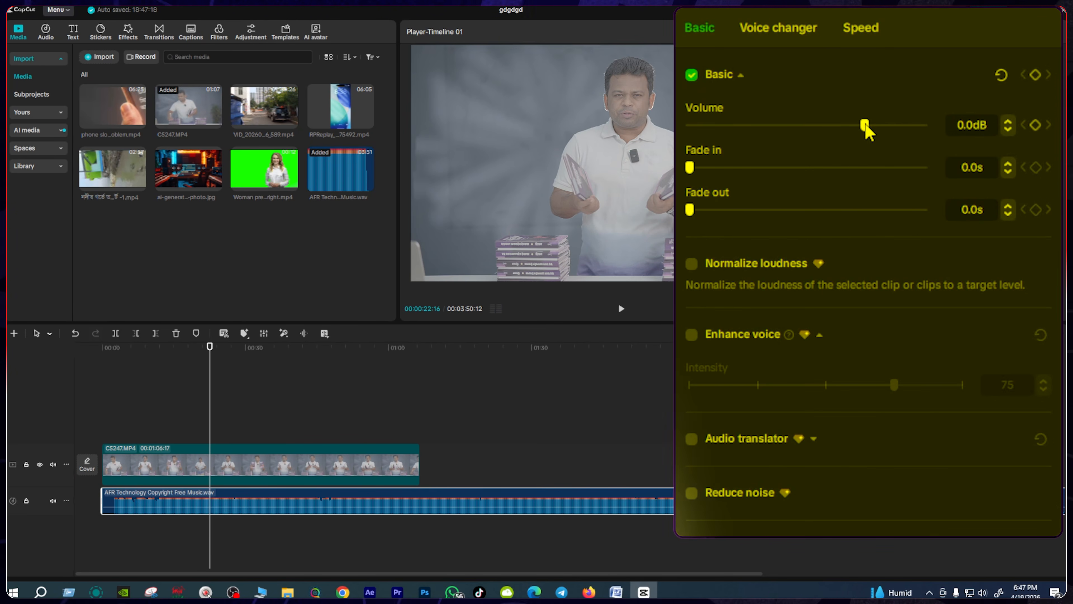
pyautogui.moveTo(866, 126); pyautogui.dragTo(798, 146)
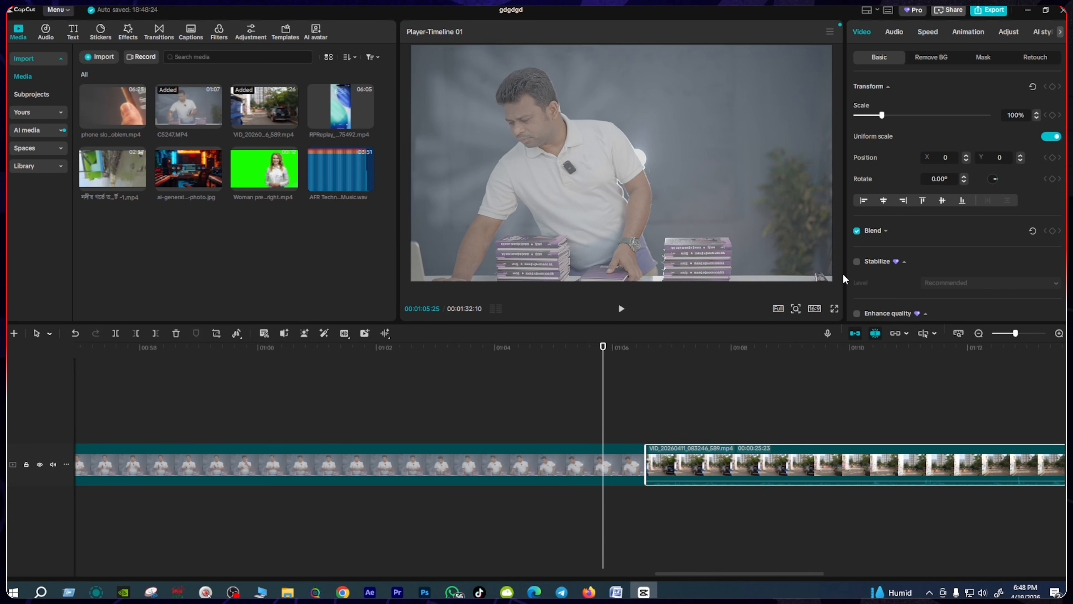
# - Play across the cut between the presenter clip and the street clip to see how they change over
pyautogui.press('space')
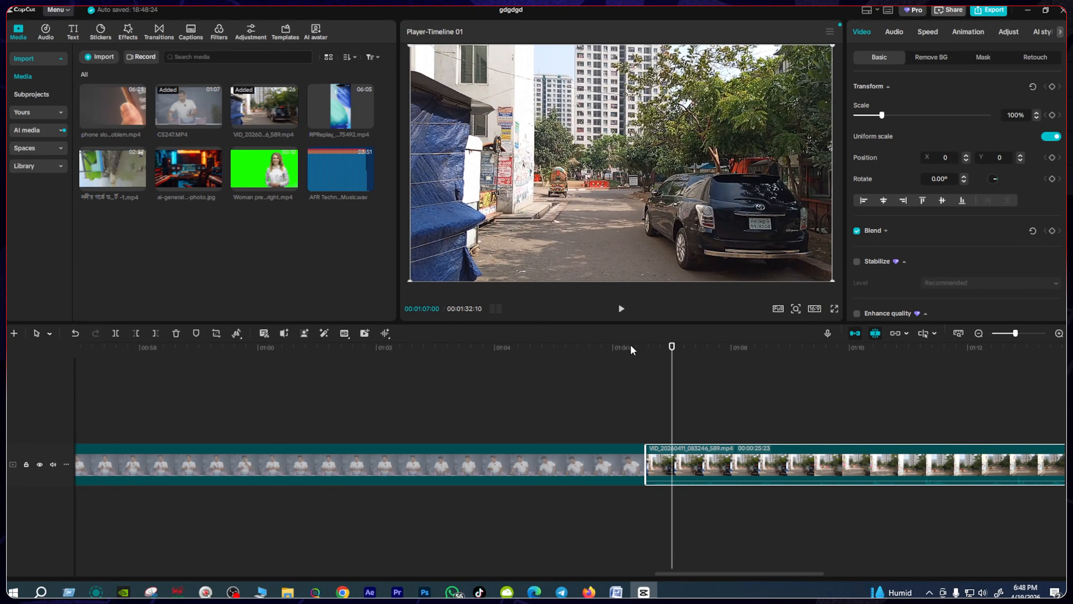
pyautogui.click(623, 347)
pyautogui.press('space')
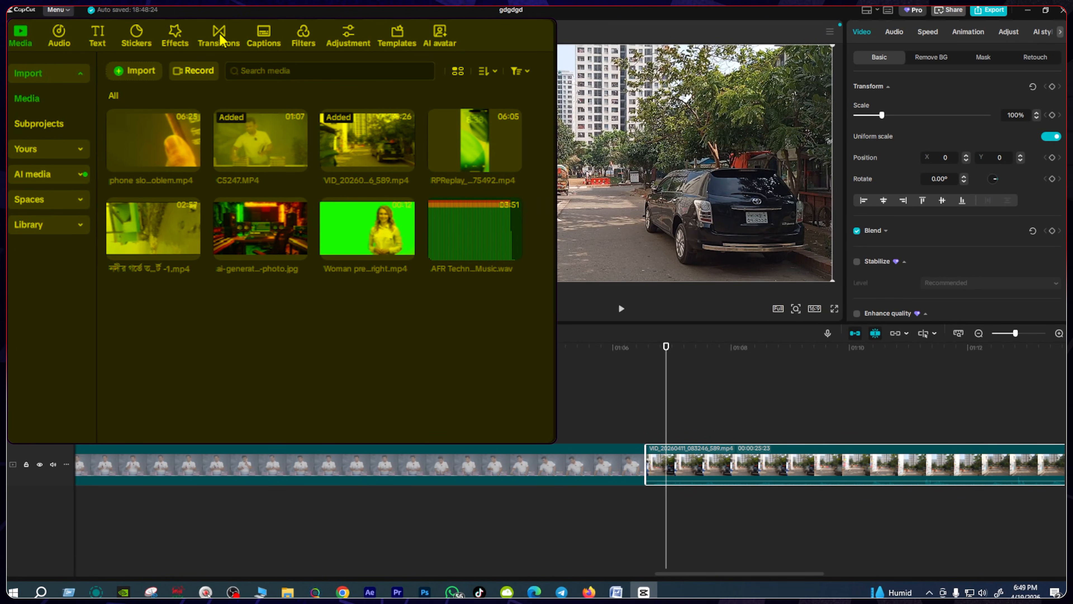
# - Download the trending Slanted Cut transition and add it at the cut between the presenter and street clips, accepting duplicate frames
pyautogui.click(220, 38)
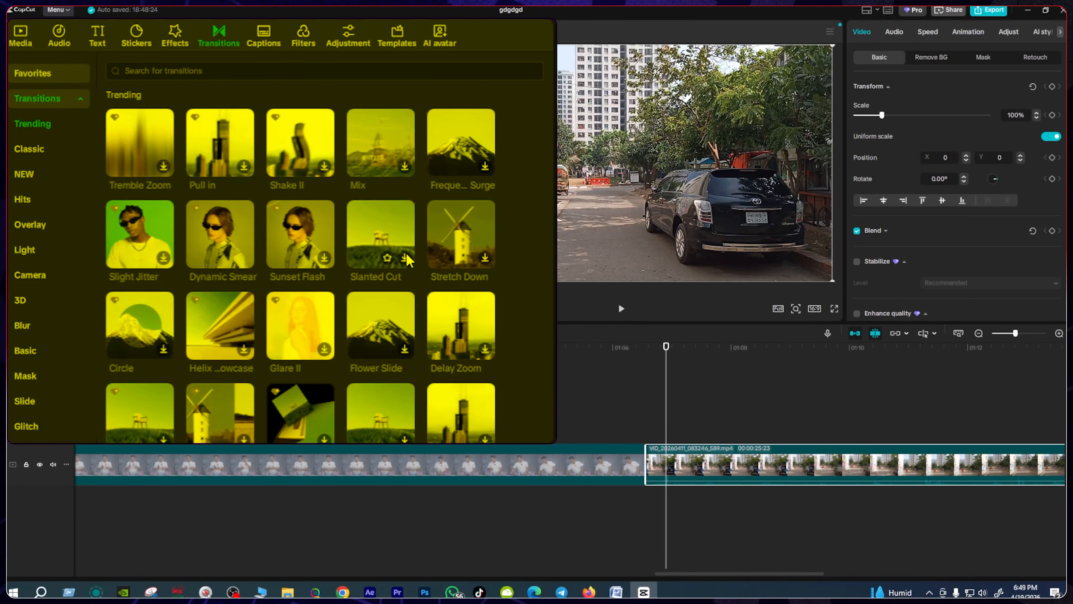
pyautogui.click(405, 258)
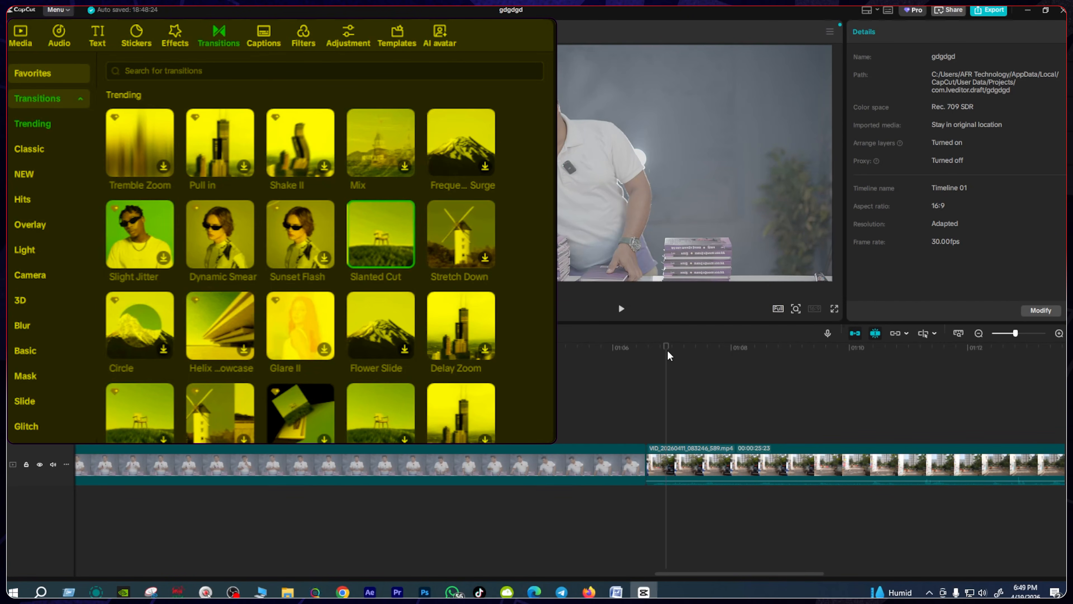
pyautogui.click(692, 461)
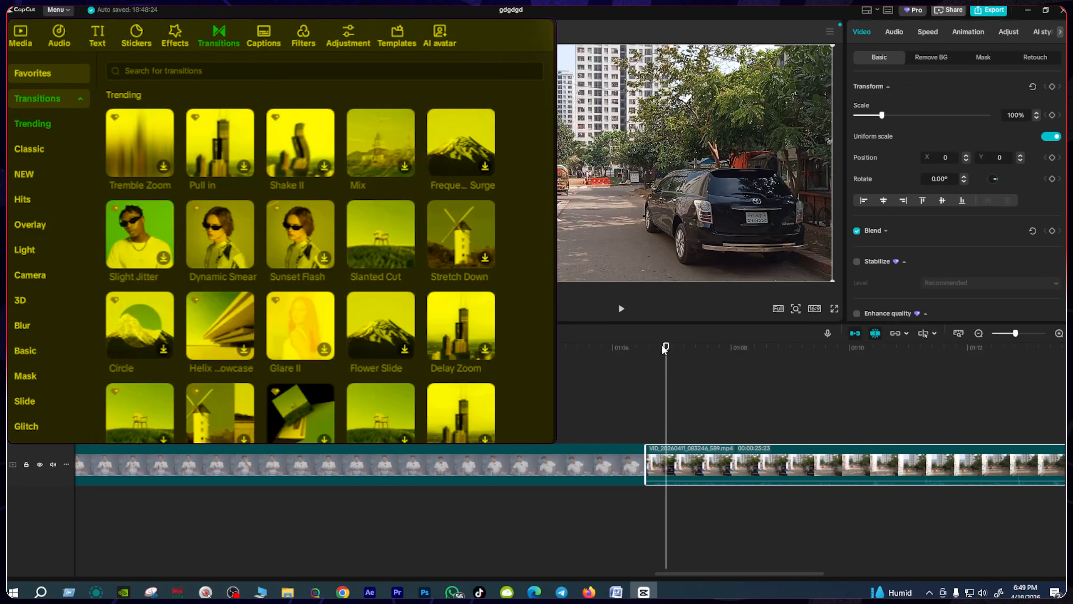
pyautogui.moveTo(666, 349); pyautogui.dragTo(648, 352)
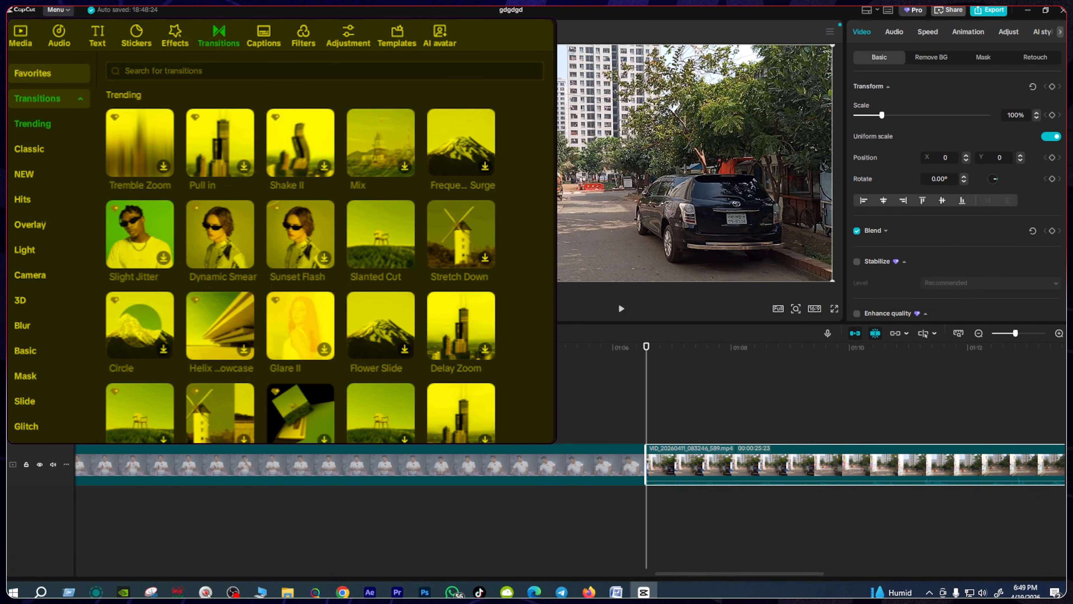
pyautogui.moveTo(405, 260)
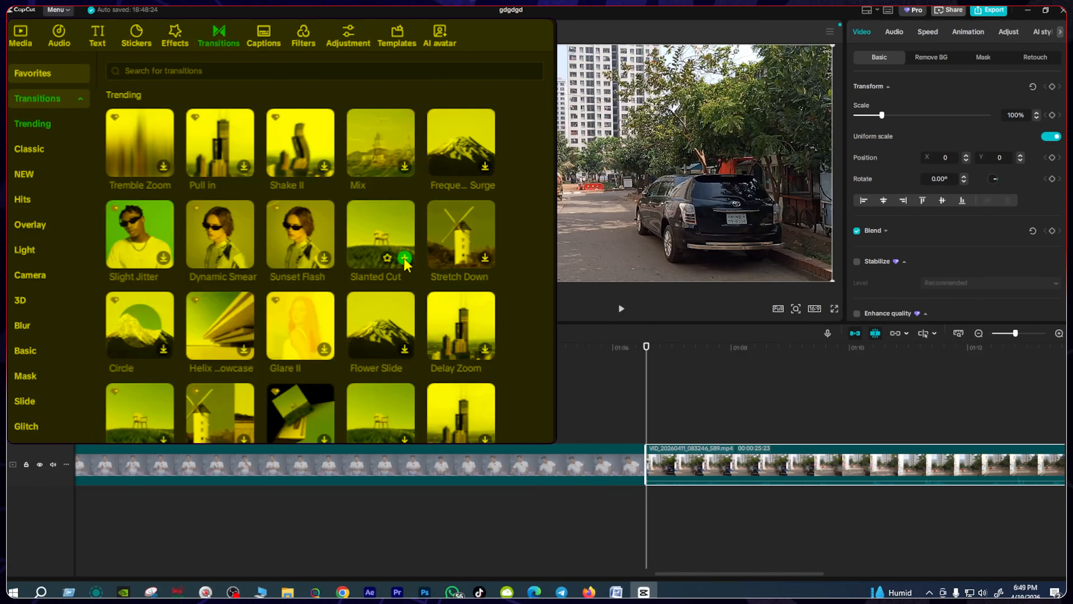
pyautogui.click(405, 259)
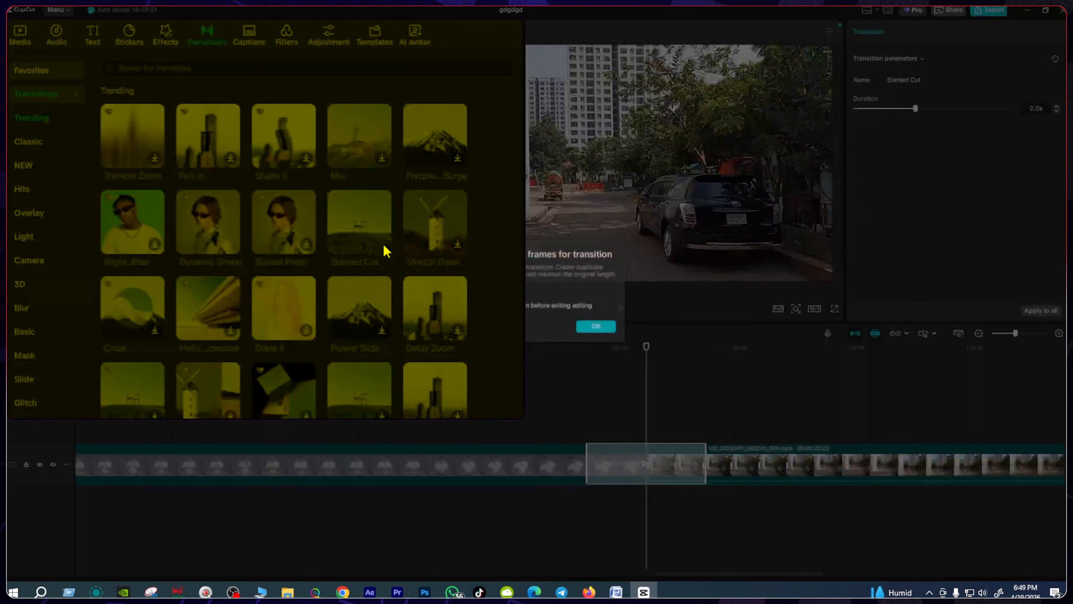
pyautogui.click(595, 327)
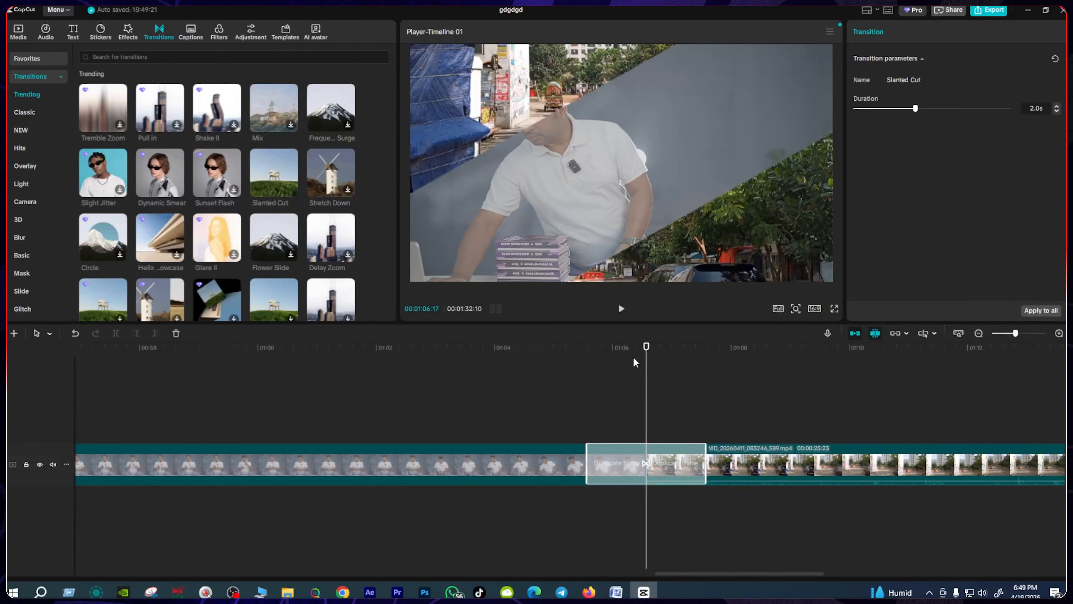
# - Play the Slanted Cut transition from shortly before it starts, at about 1:05
pyautogui.click(567, 347)
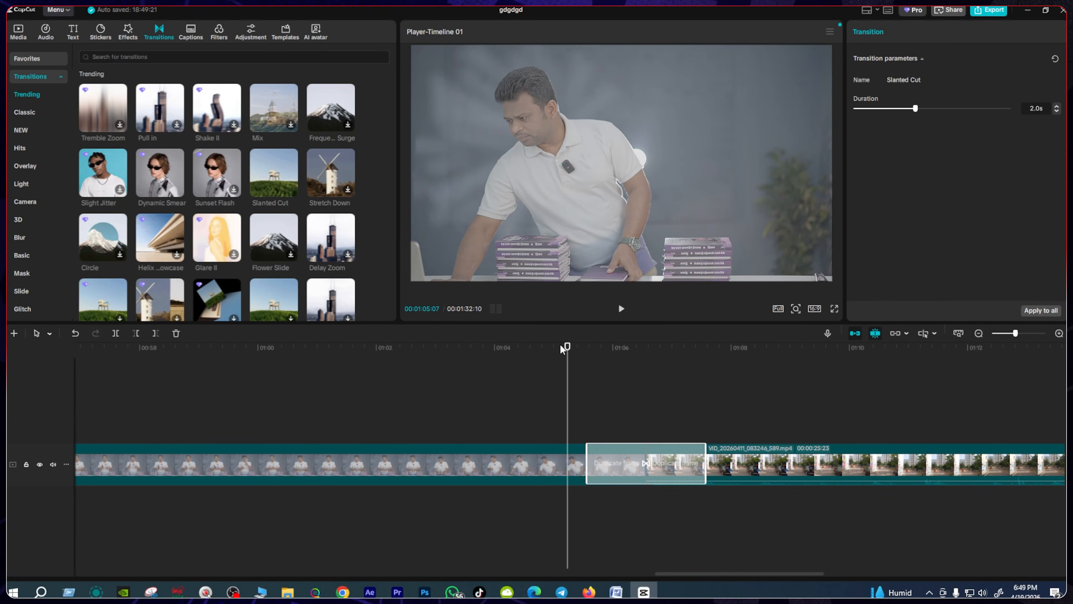
pyautogui.press('space')
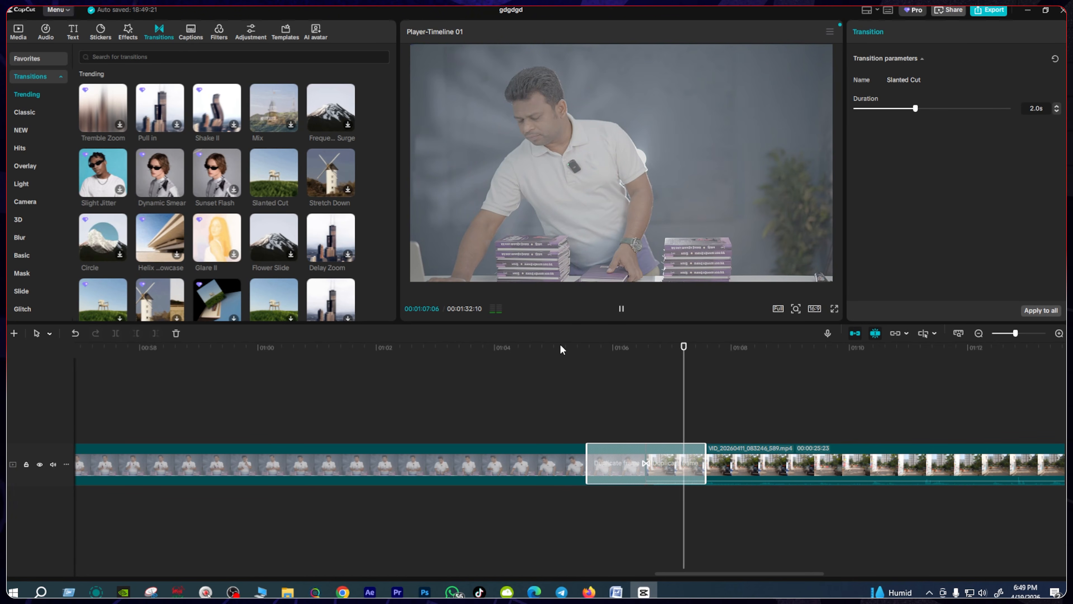
pyautogui.press('space')
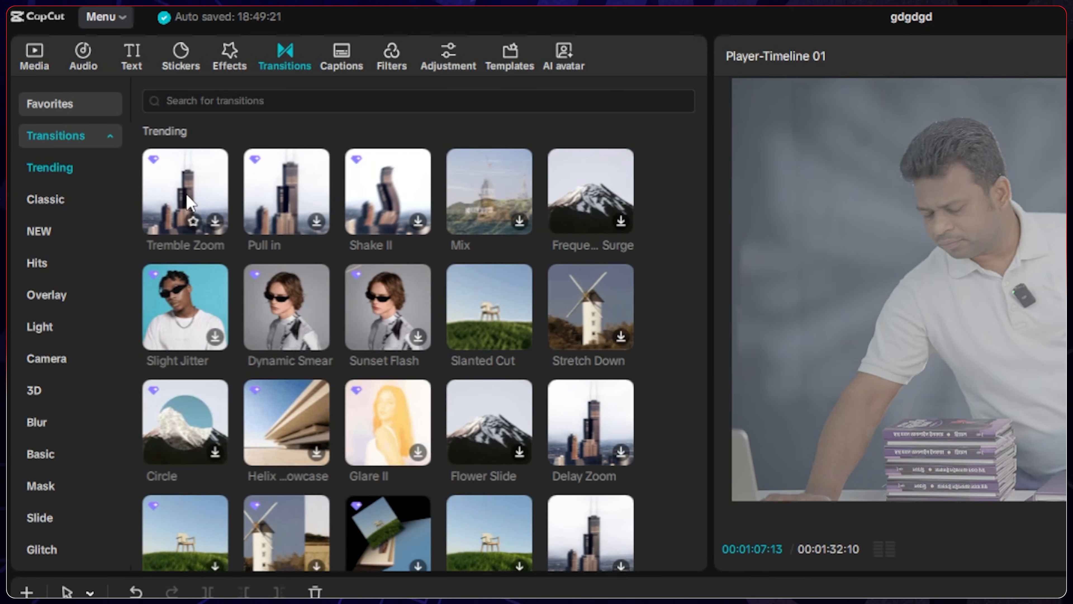
# - Replace the transition between the two clips with Tremble Zoom and review it on the timeline
pyautogui.click(214, 219)
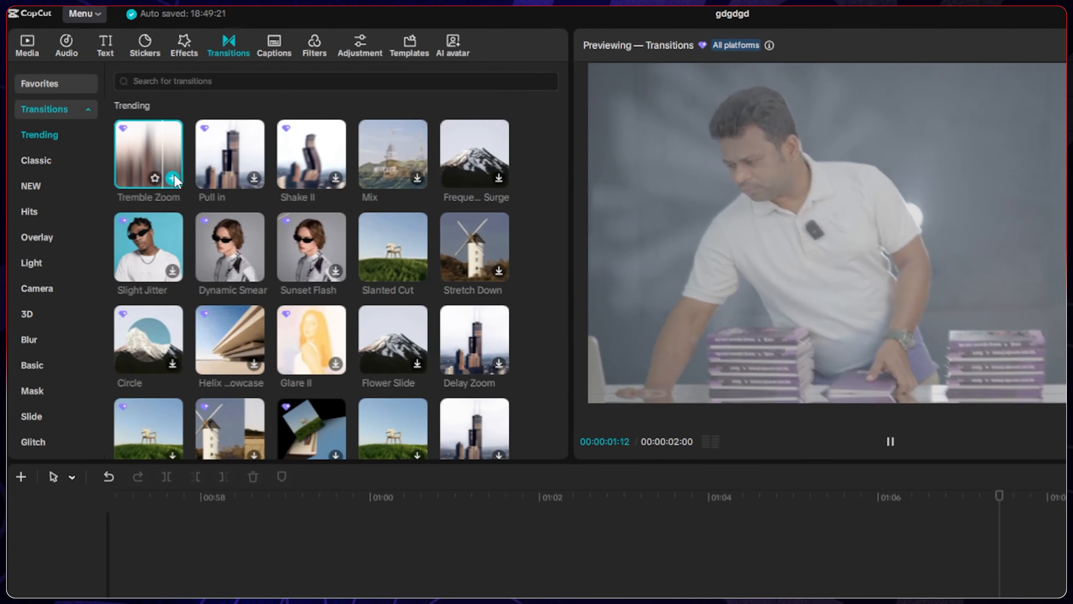
pyautogui.click(215, 221)
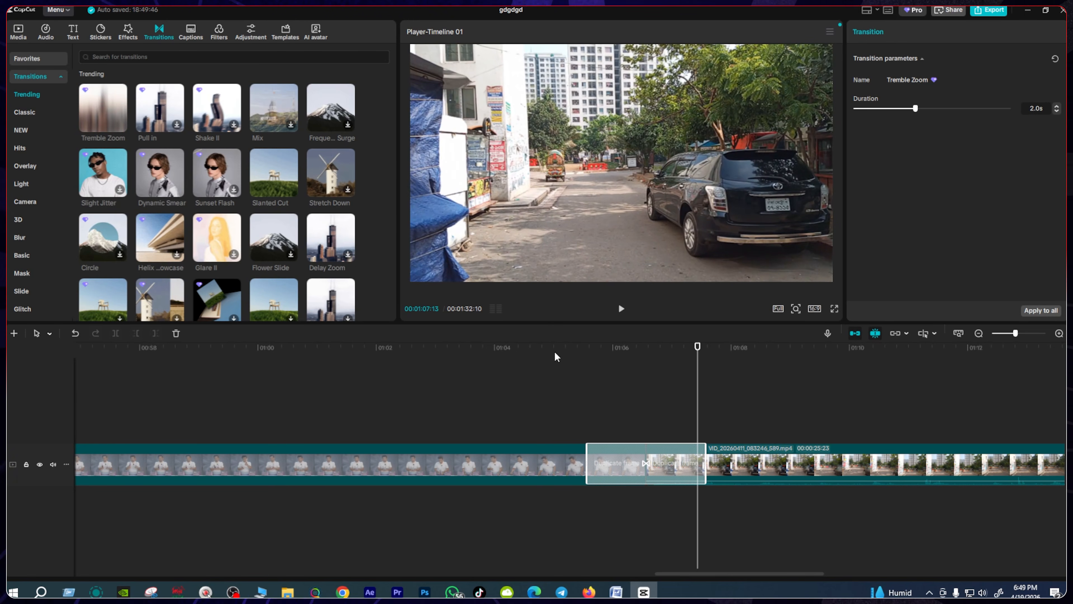
pyautogui.click(564, 342)
pyautogui.click(693, 346)
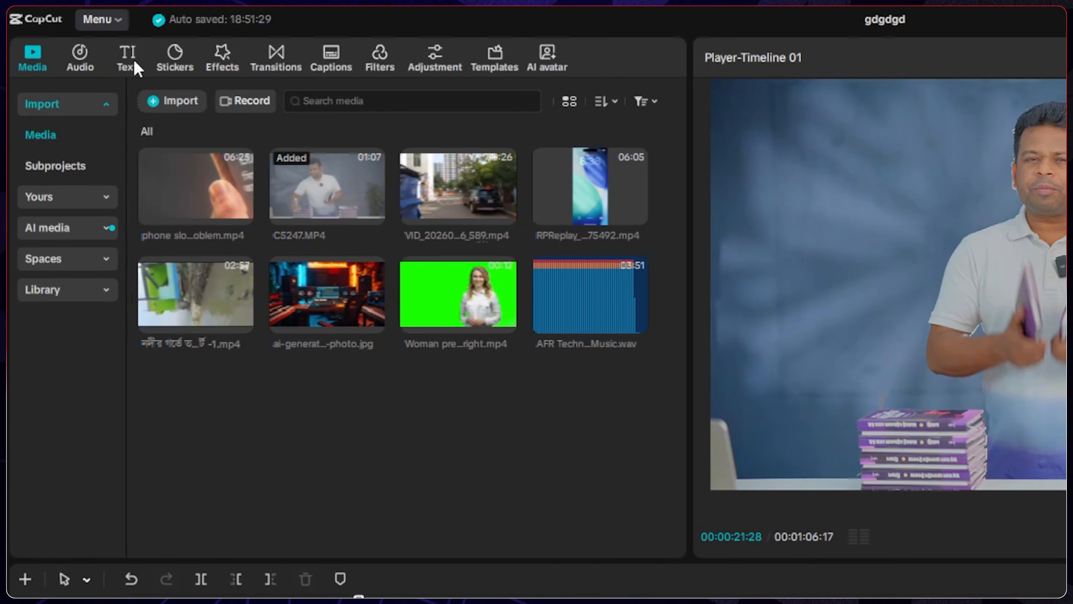
# - Add a default text clip at the playhead and change its wording to "বই কিনবেন ভাবছেন?"
pyautogui.click(134, 59)
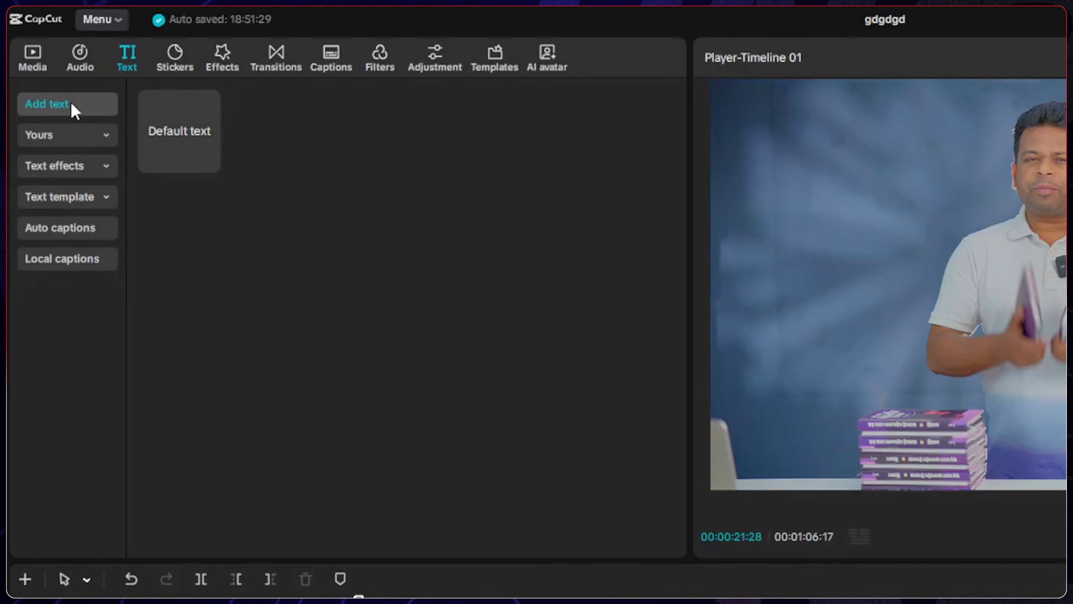
pyautogui.moveTo(166, 140)
pyautogui.click(208, 161)
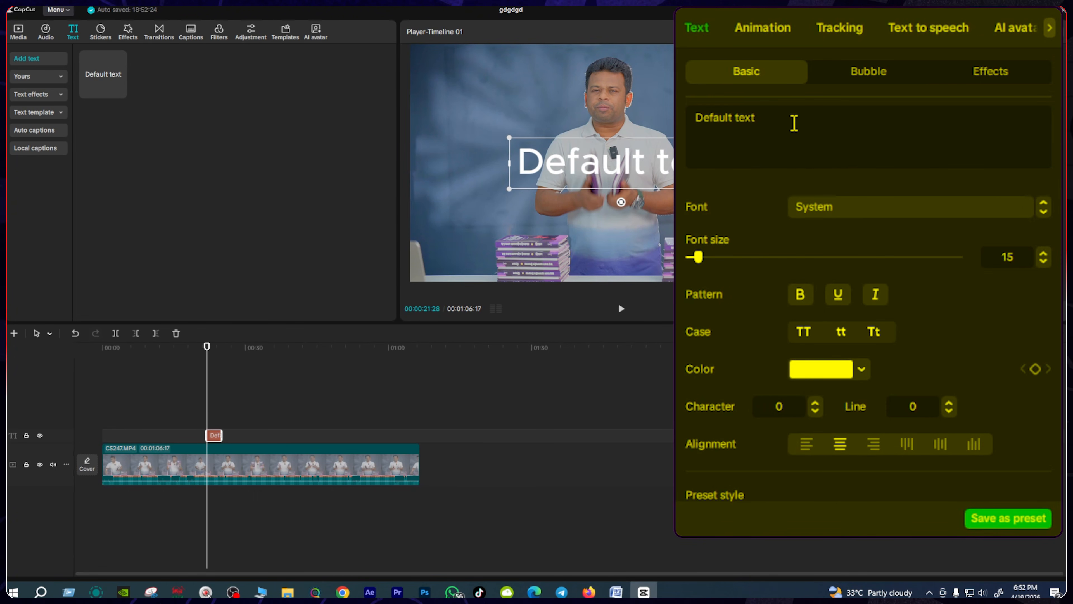
pyautogui.tripleClick(707, 118)
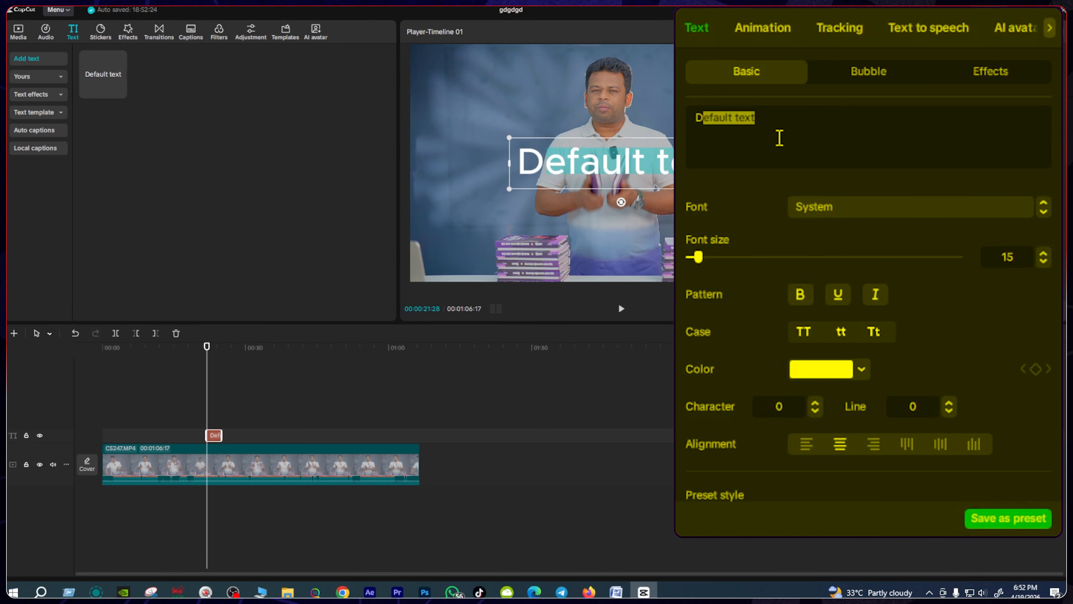
pyautogui.press('BackSpace')
pyautogui.write('বই কিনবেন ভাবছেন?')
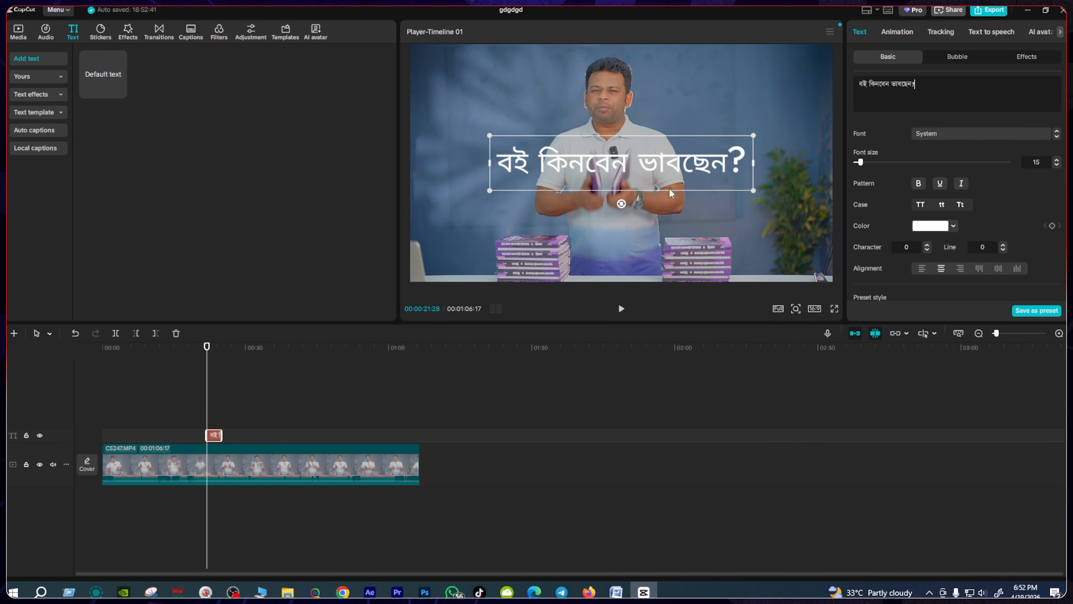
# - Browse the Classic and NEW text effects and preview the burning gold style over the video
pyautogui.click(33, 98)
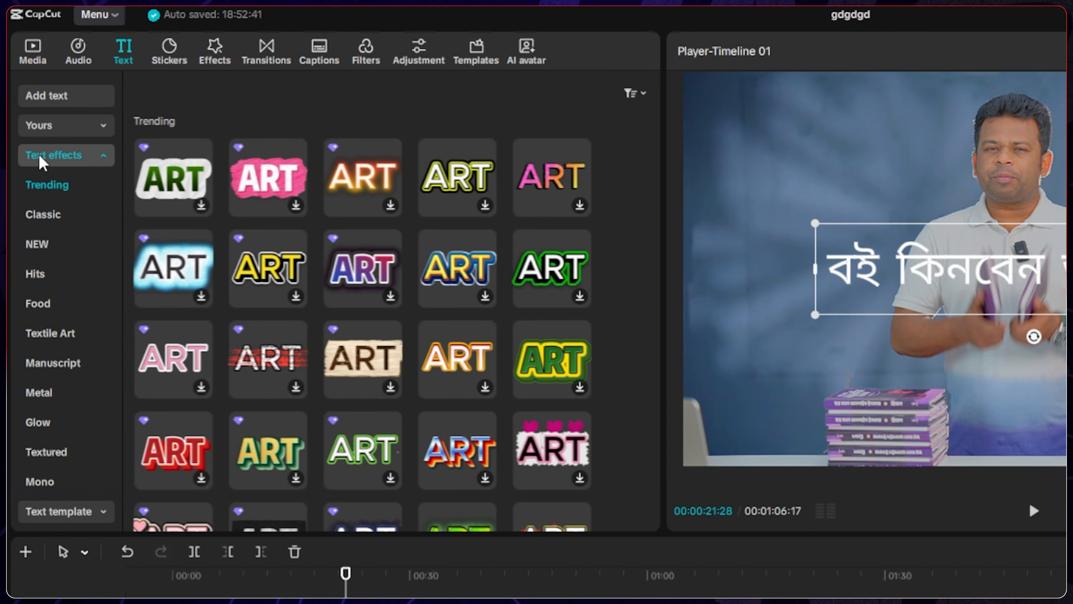
pyautogui.click(50, 218)
pyautogui.click(50, 251)
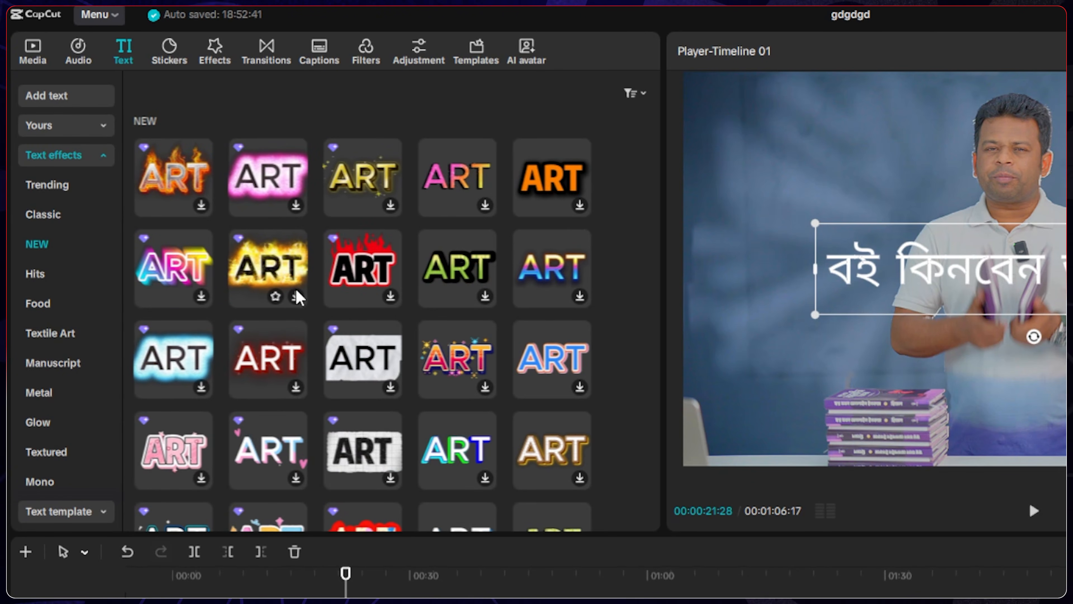
pyautogui.click(298, 298)
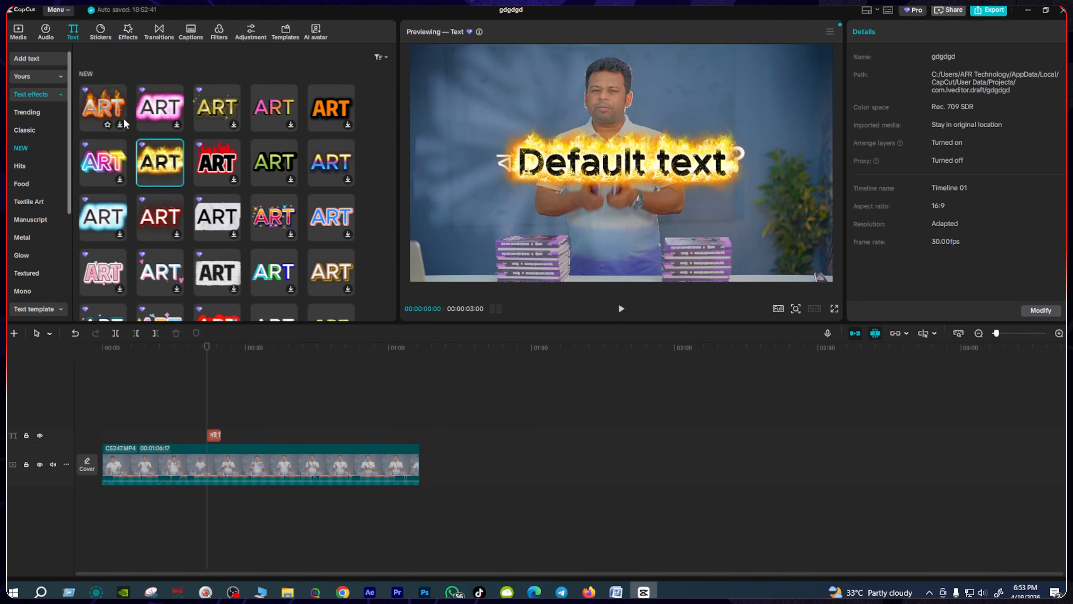
# - Apply the Golden Dust entrance animation to the Bengali title and play it from just before the title begins
pyautogui.click(214, 435)
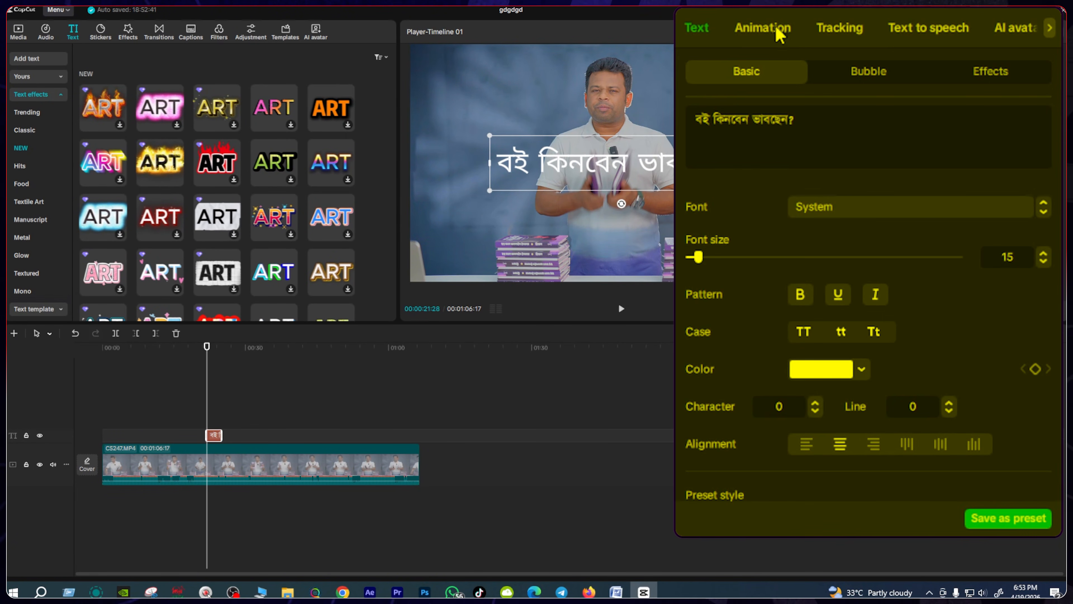
pyautogui.click(771, 29)
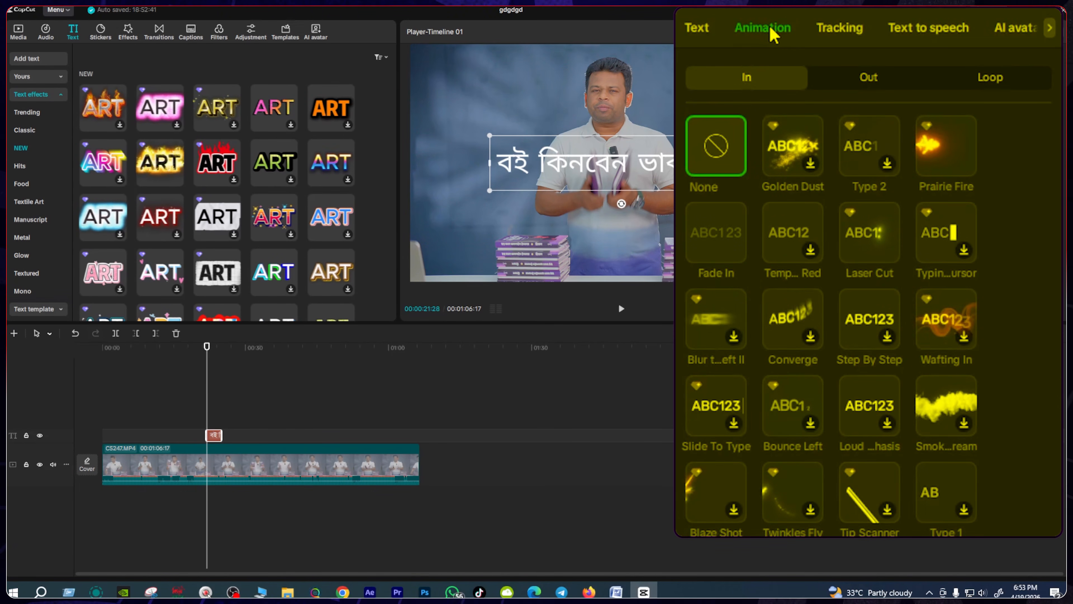
pyautogui.click(811, 165)
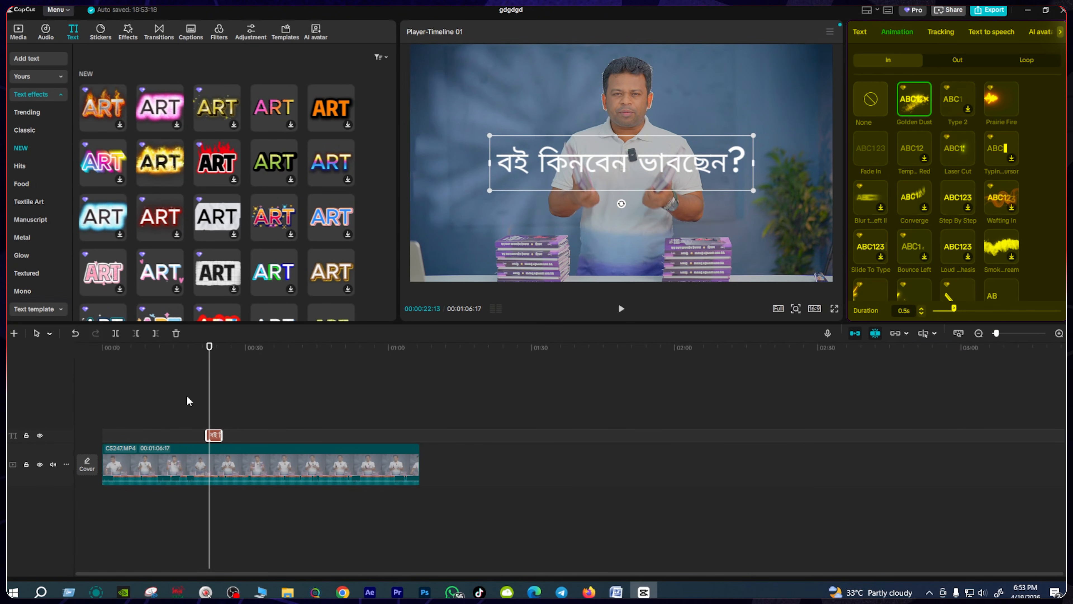
pyautogui.moveTo(209, 347); pyautogui.dragTo(203, 350)
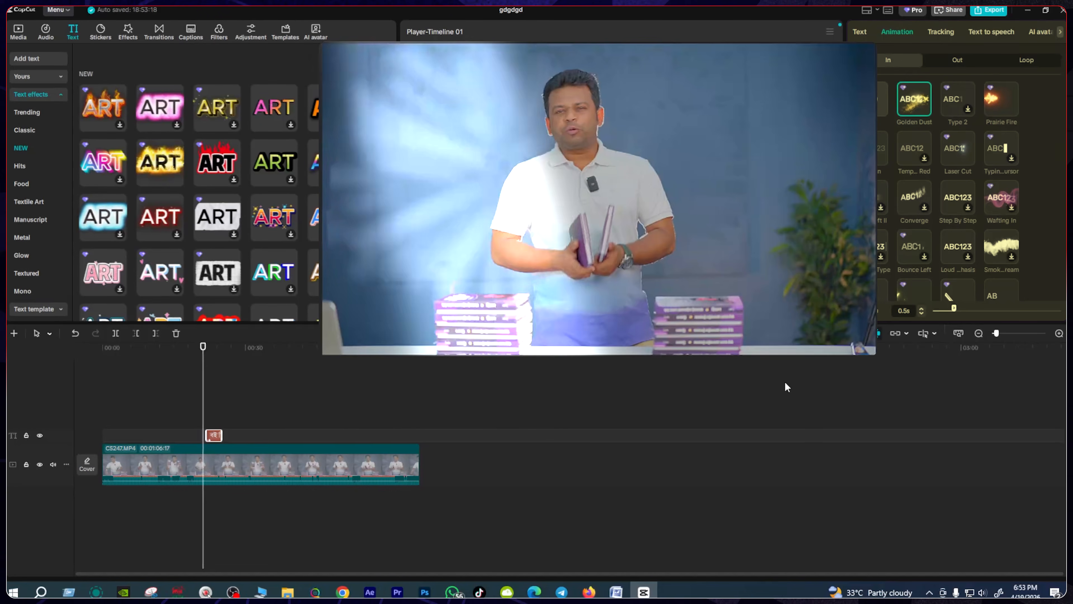
pyautogui.press('space')
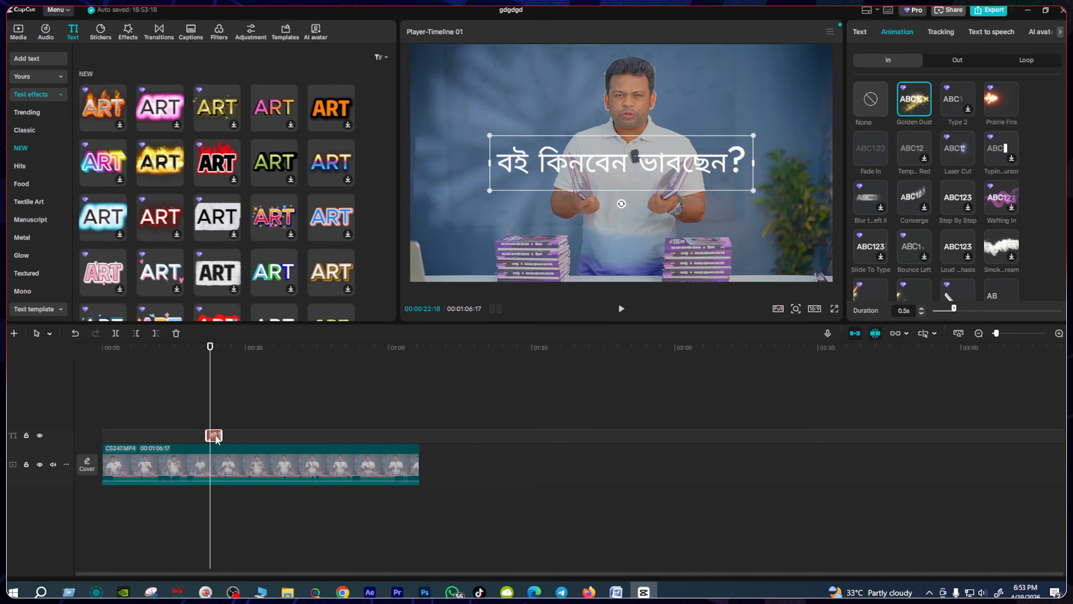
# - Set the Bengali title's font to AkhandBengali and play the title from just before it begins
pyautogui.click(39, 74)
pyautogui.click(42, 61)
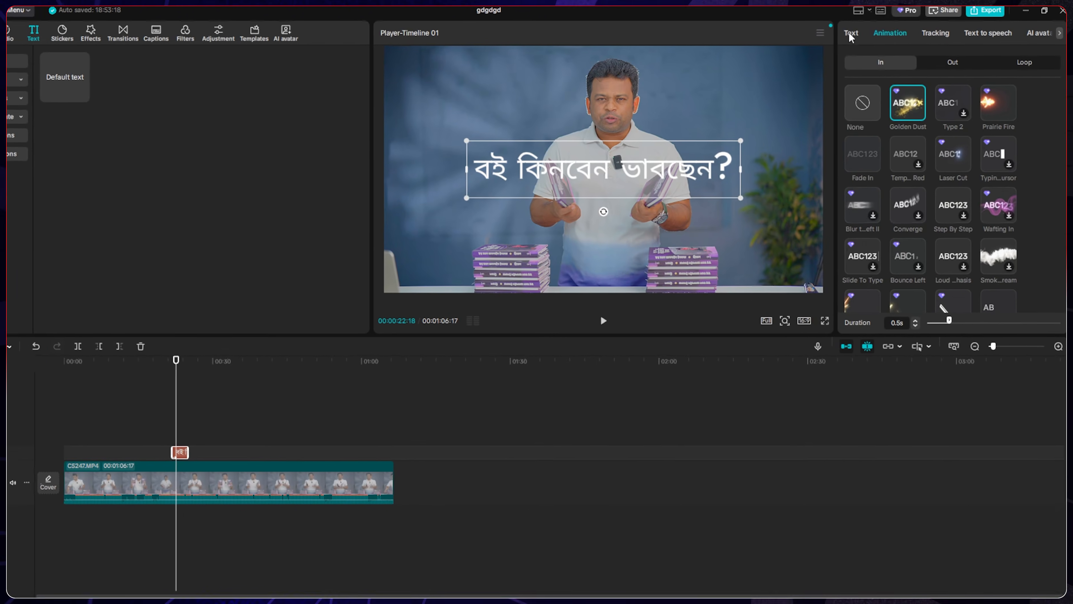
pyautogui.click(851, 34)
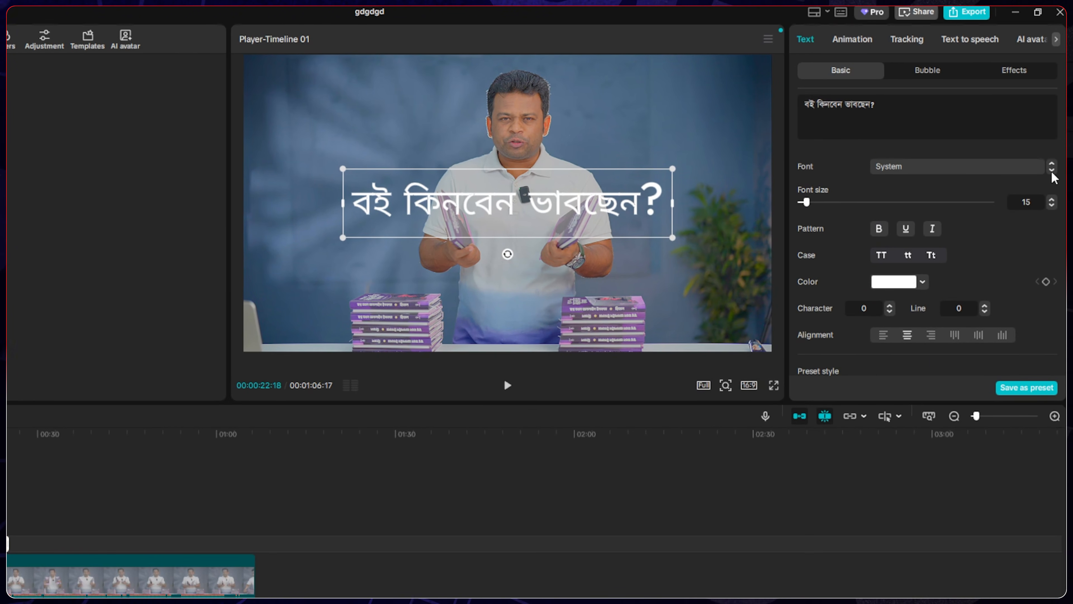
pyautogui.click(1052, 170)
pyautogui.click(1052, 170)
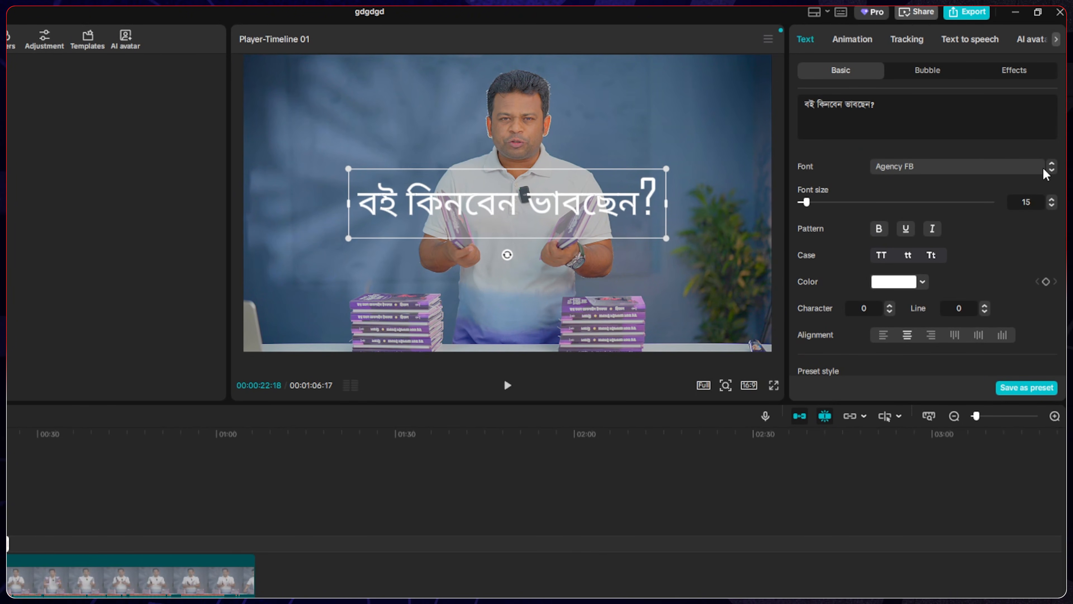
pyautogui.click(1053, 169)
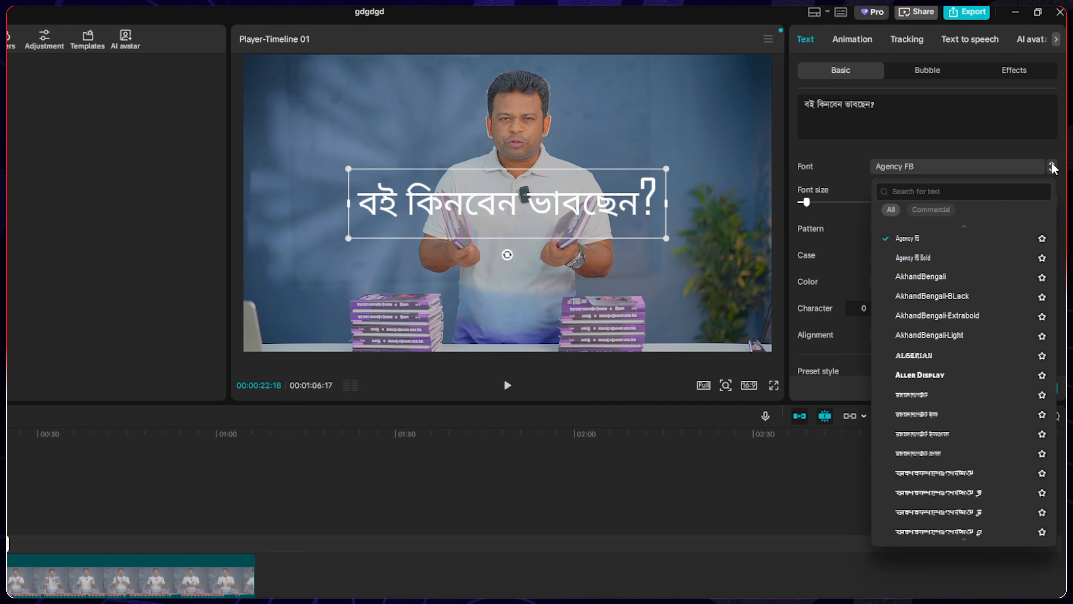
pyautogui.click(1052, 166)
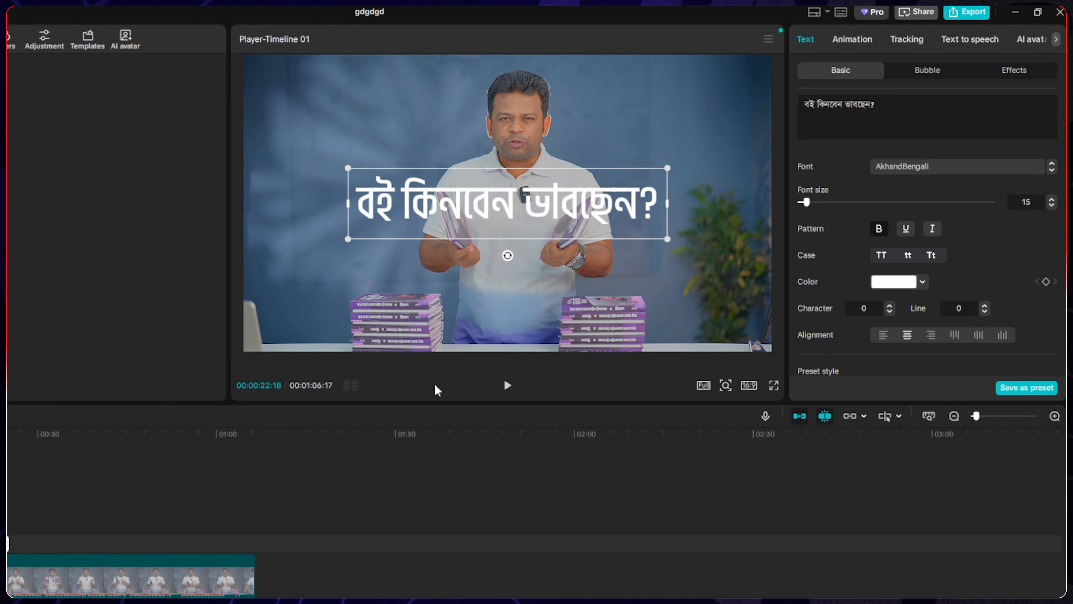
pyautogui.click(507, 384)
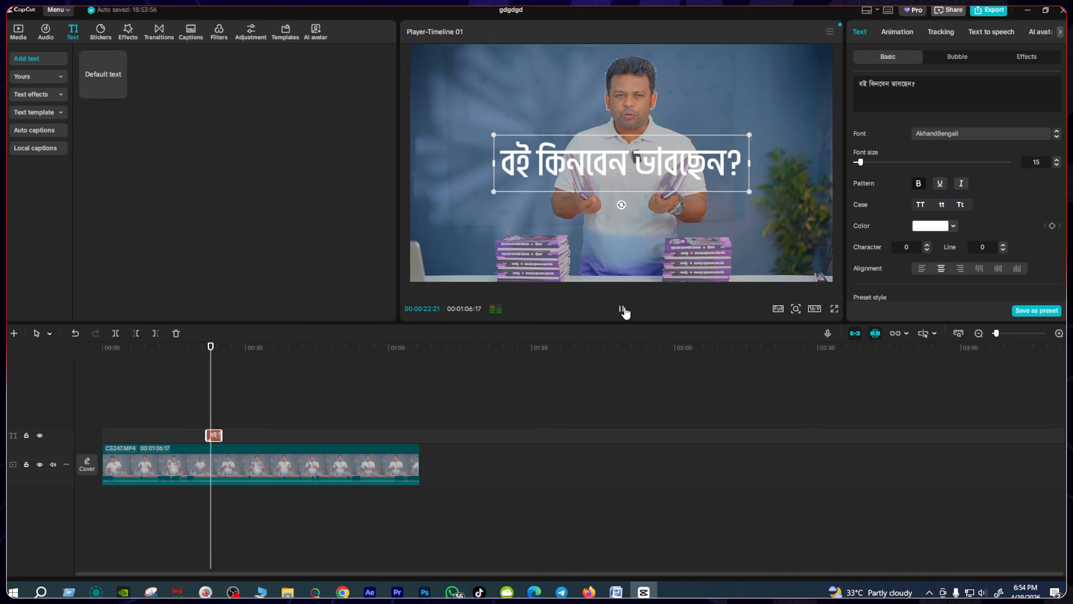
pyautogui.click(622, 309)
pyautogui.moveTo(212, 345); pyautogui.dragTo(198, 352)
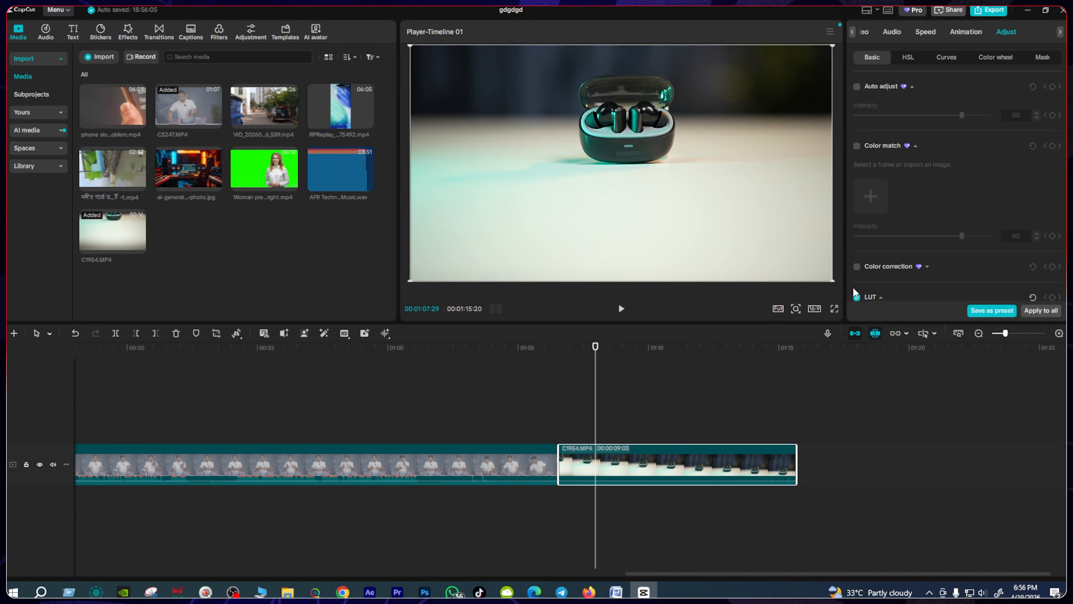
# - Add the flaming text effect from the NEW category at the start of the earbuds clip and extend it to the clip's end
pyautogui.press('space')
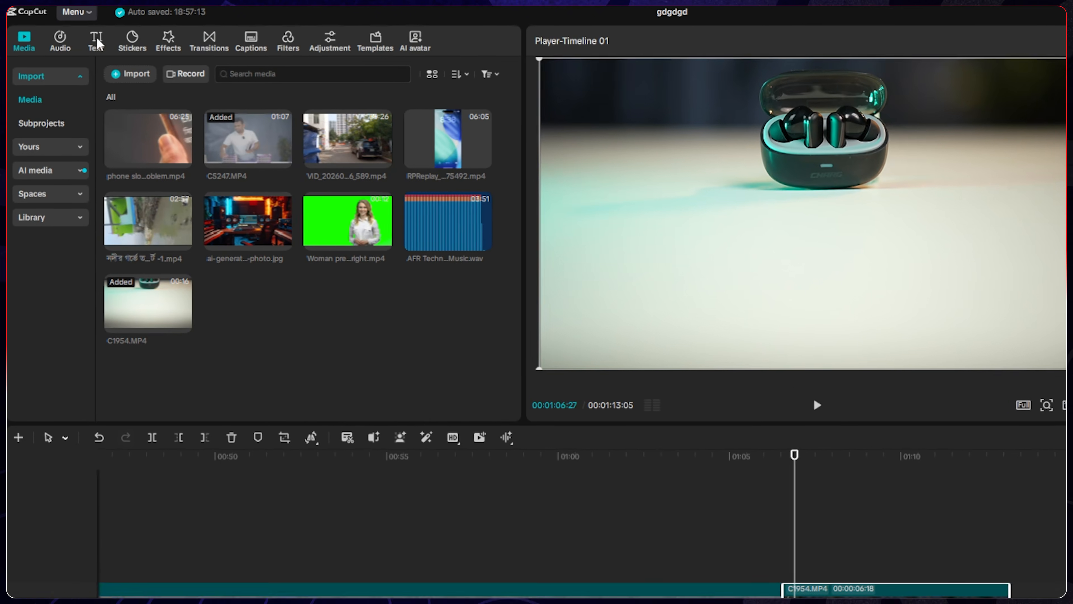
pyautogui.click(73, 31)
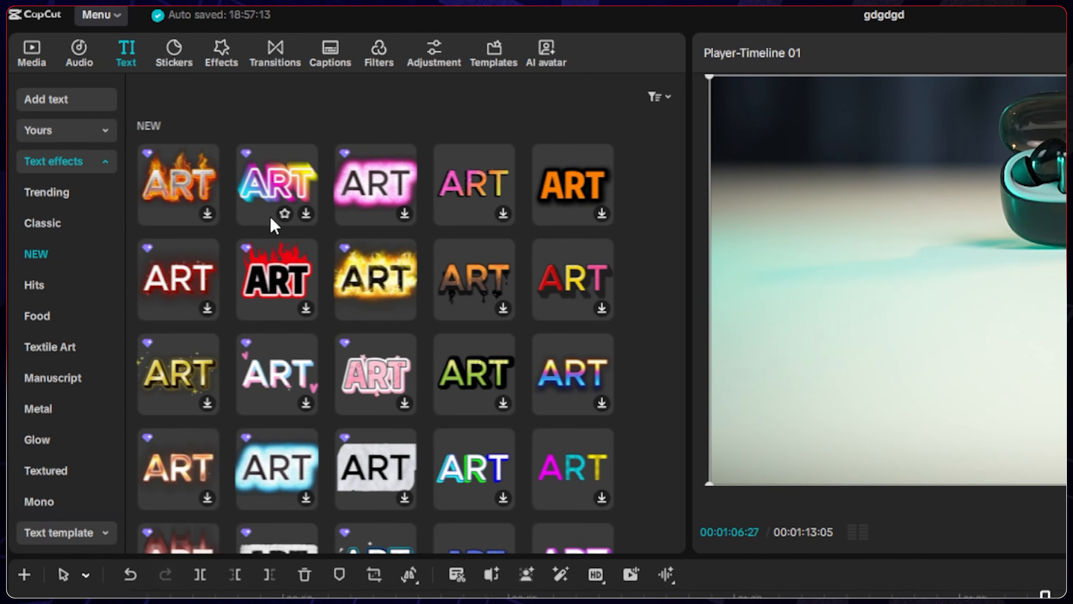
pyautogui.click(213, 219)
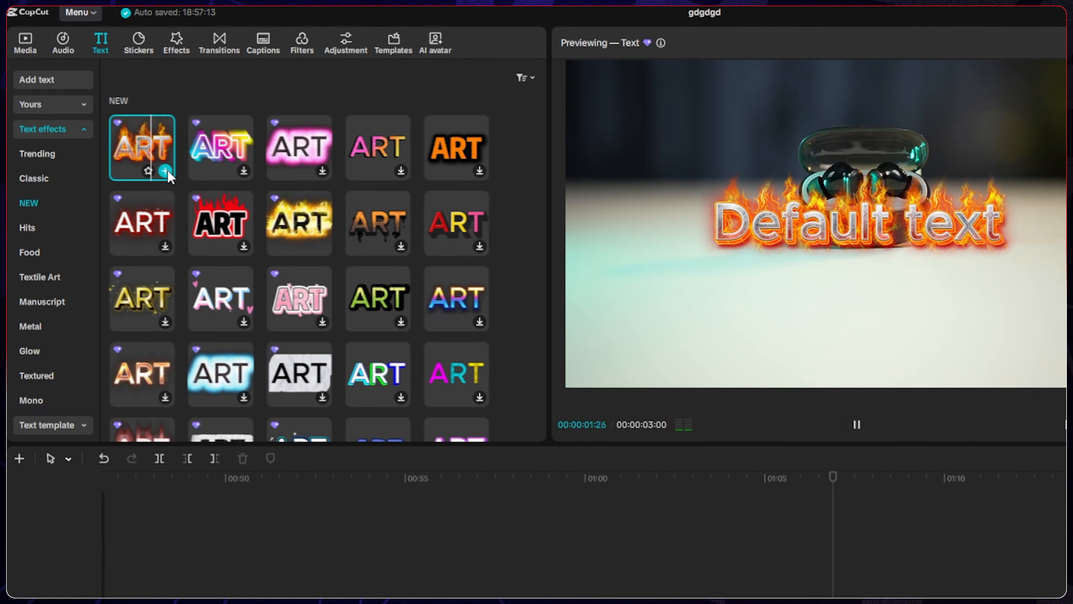
pyautogui.click(190, 196)
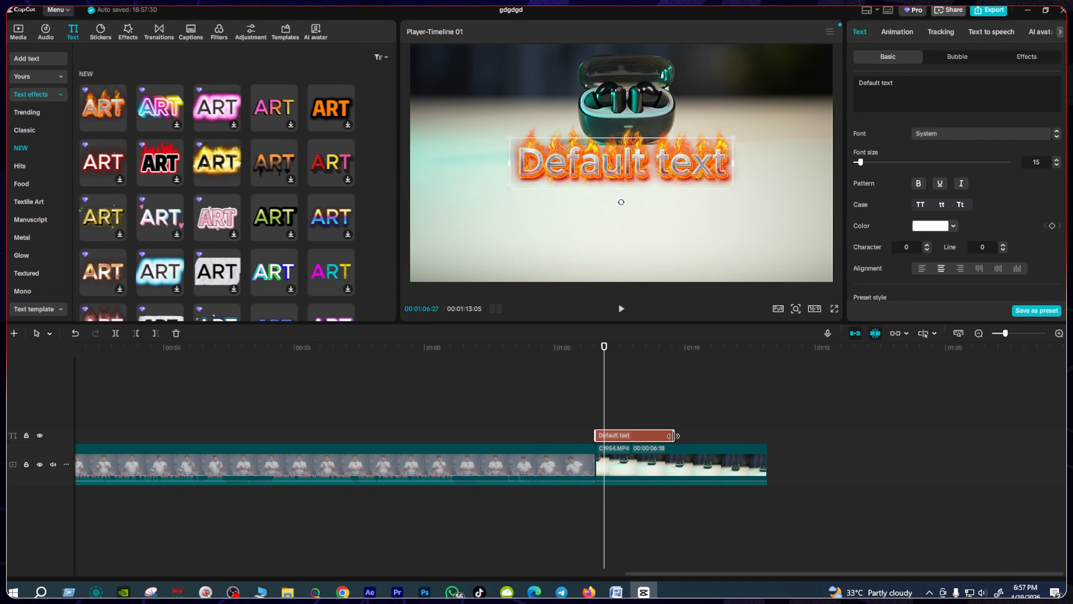
pyautogui.moveTo(673, 436); pyautogui.dragTo(768, 435)
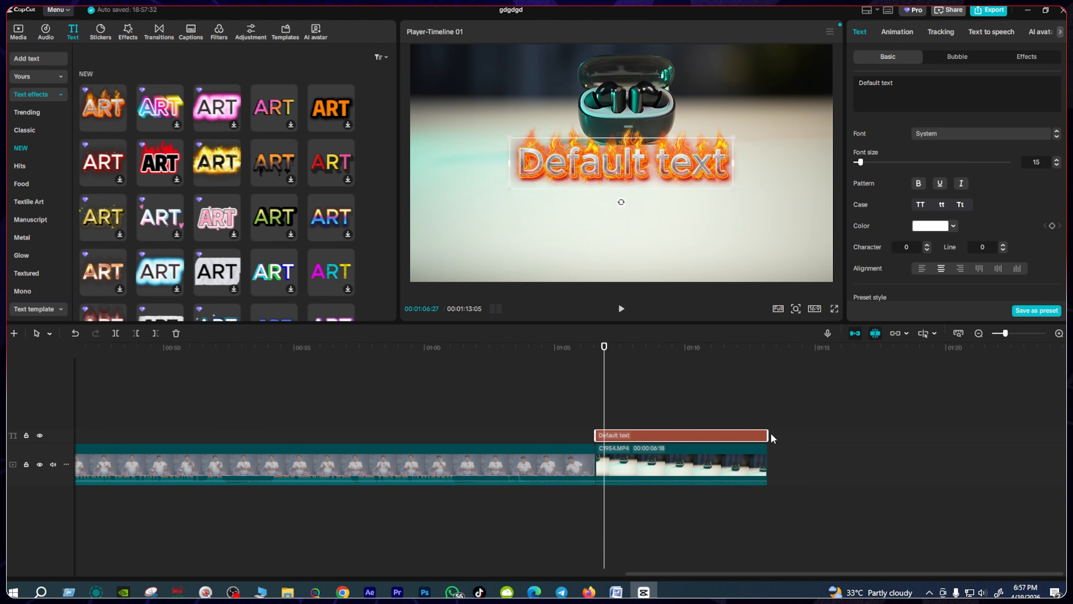
# - Change the flaming text's wording to "AFR" and place it beside the earbuds case in the frame
pyautogui.doubleClick(683, 165)
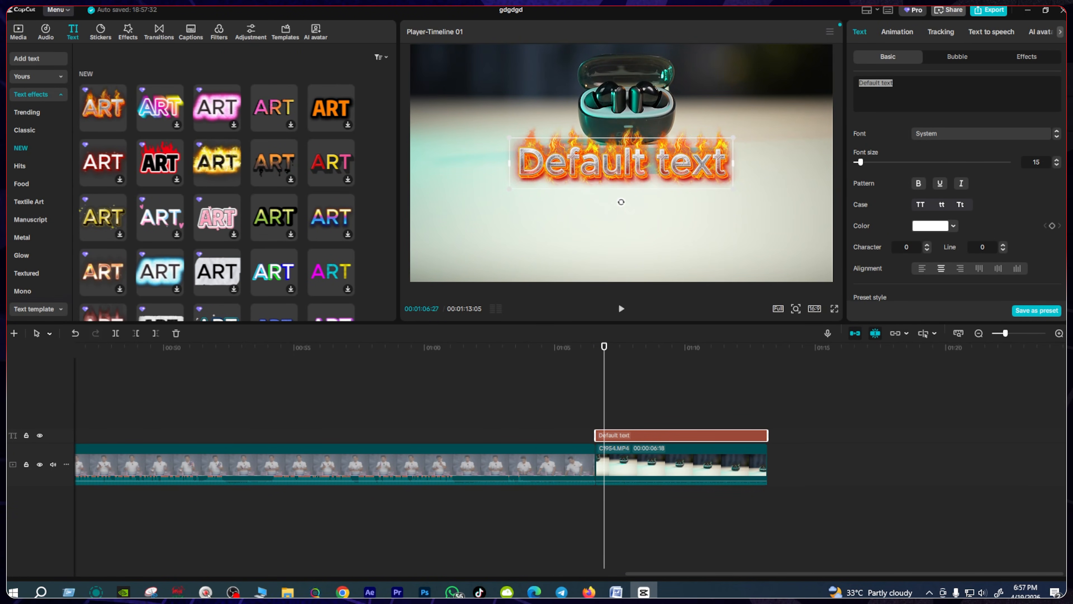
pyautogui.press('BackSpace')
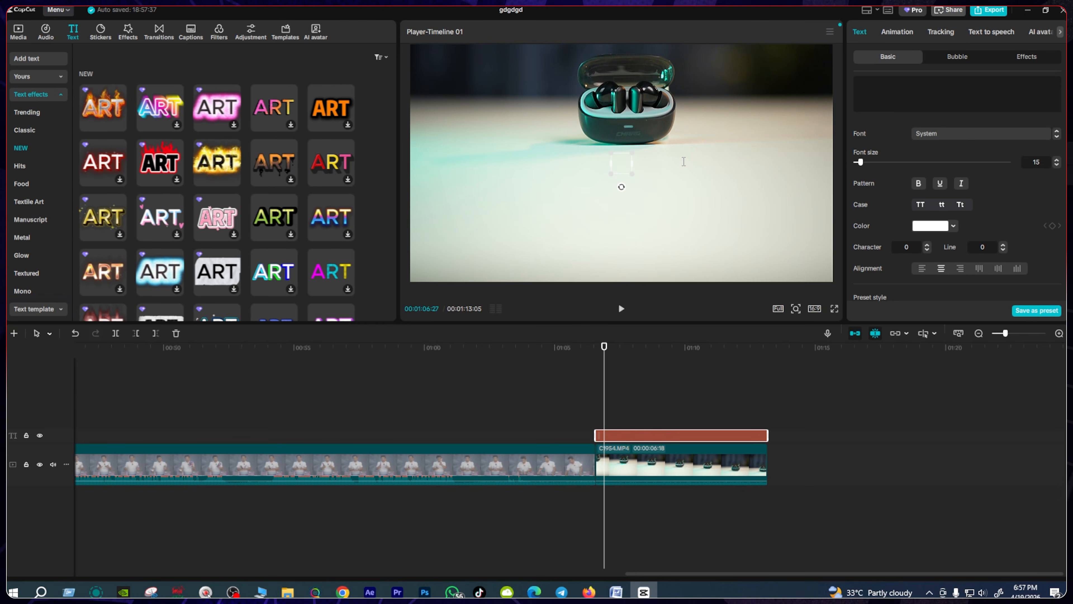
pyautogui.write('AFR')
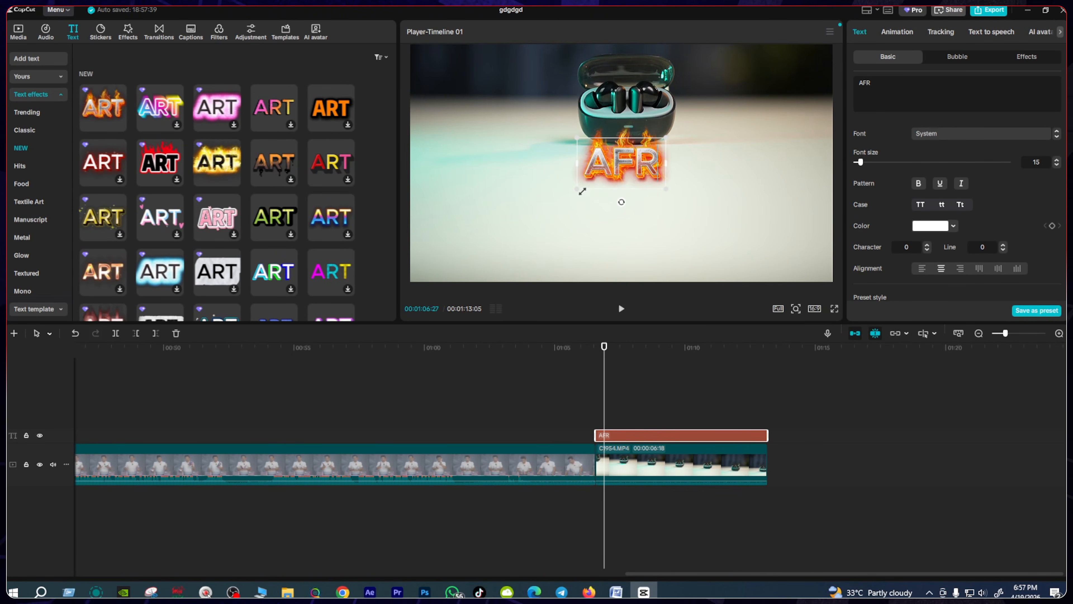
pyautogui.click(674, 218)
pyautogui.moveTo(642, 164); pyautogui.dragTo(747, 104)
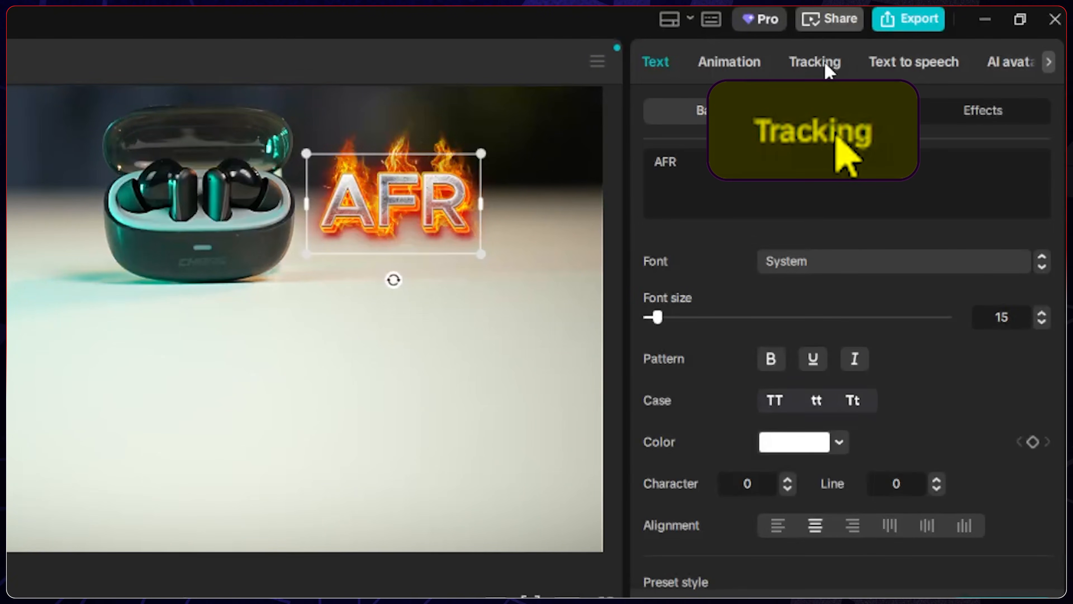
# - Motion-track the AFR text to the earbuds with the tracking box over them and direction Both, and play the result
pyautogui.click(825, 67)
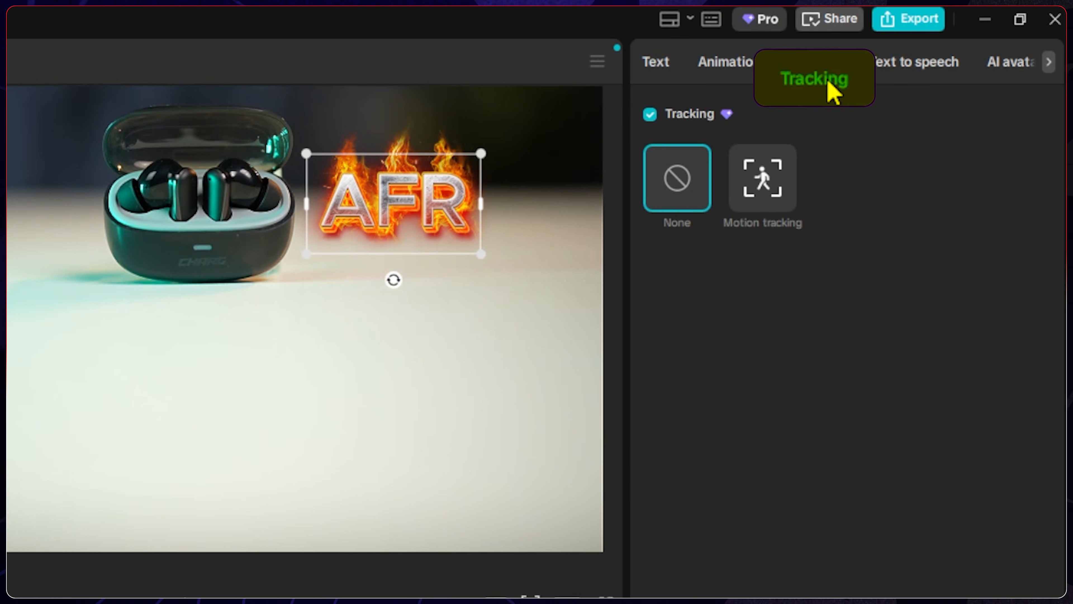
pyautogui.click(765, 202)
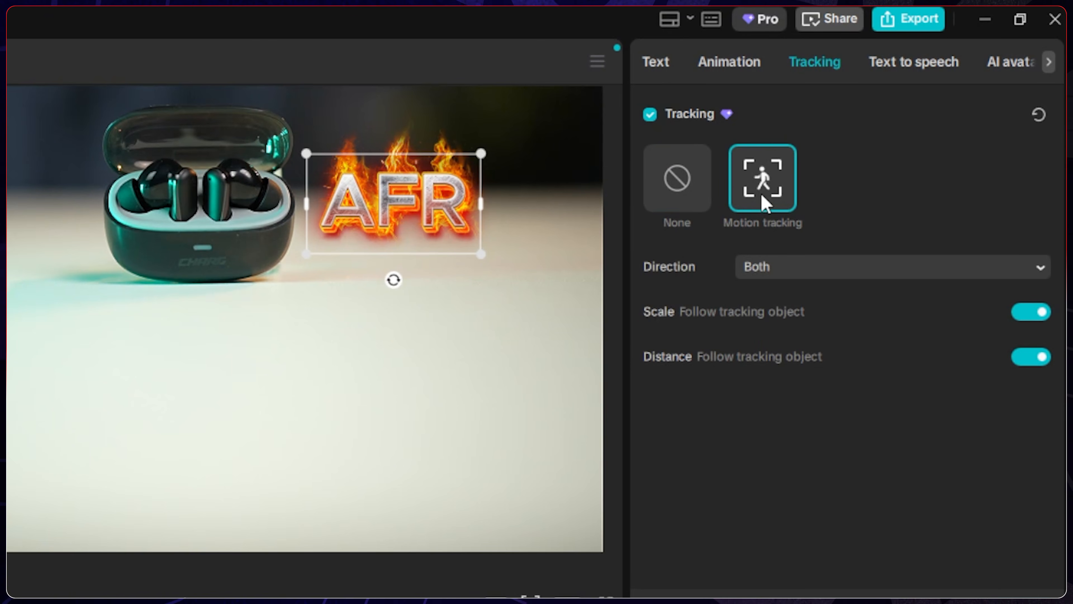
pyautogui.moveTo(211, 329); pyautogui.dragTo(226, 211)
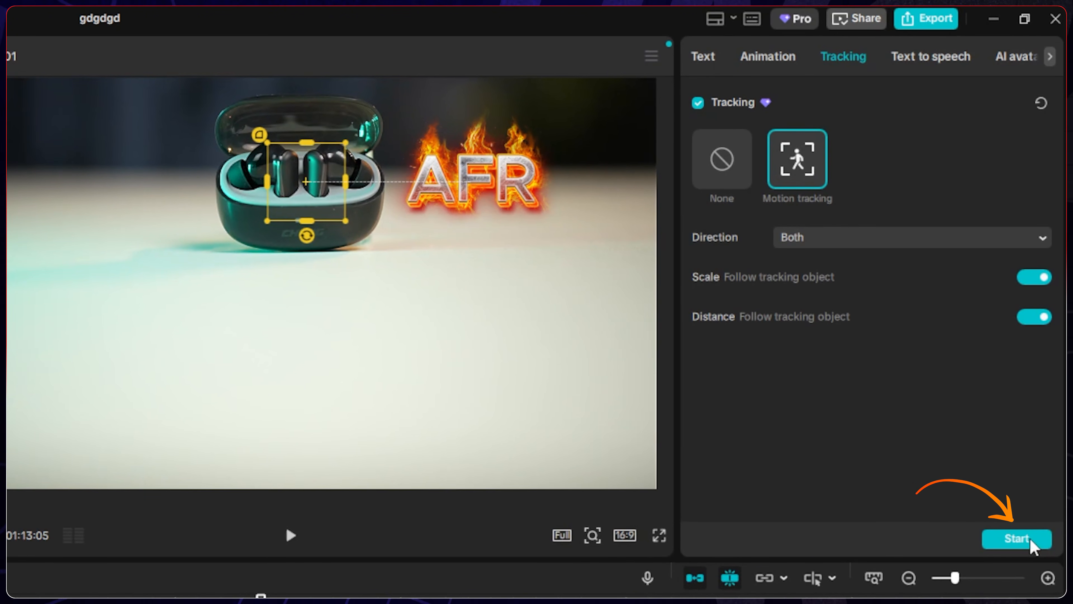
pyautogui.click(1022, 541)
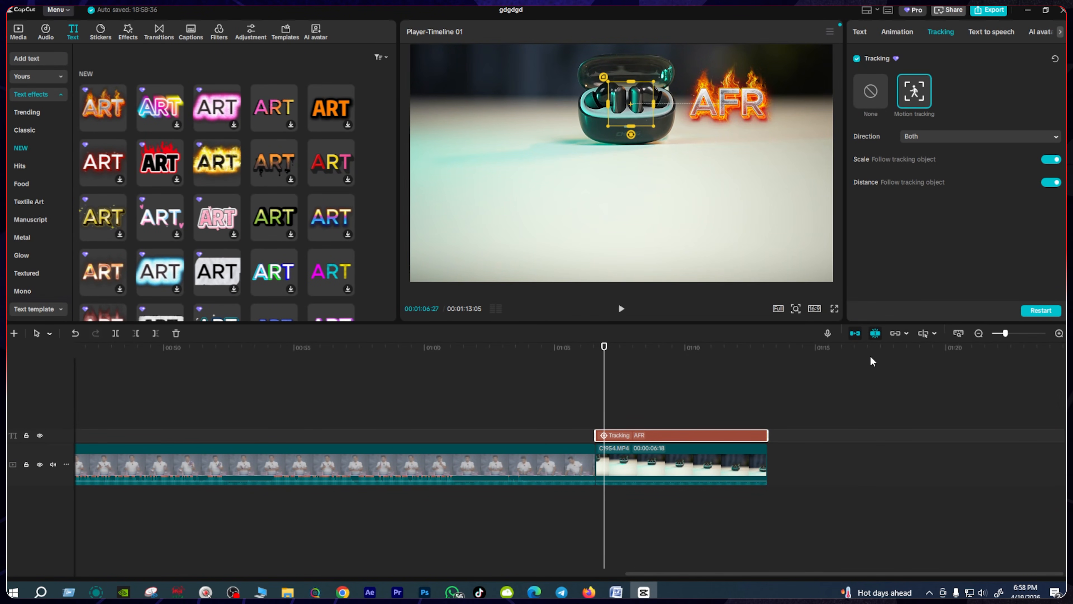
pyautogui.press('space')
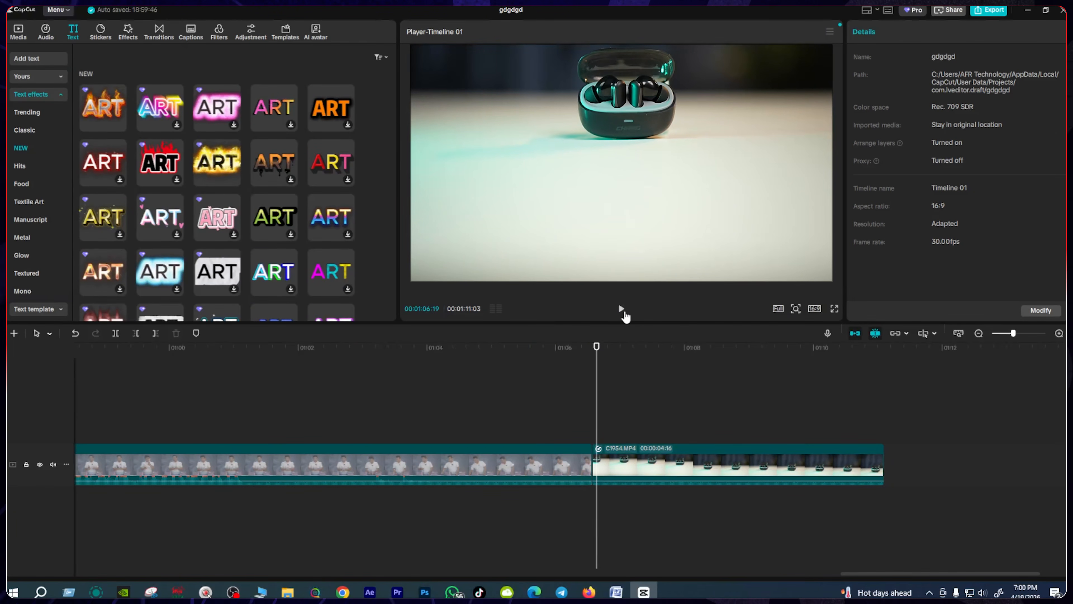
# - Play the speed-adjusted earbuds clip from its start to review how its pace changes
pyautogui.click(624, 312)
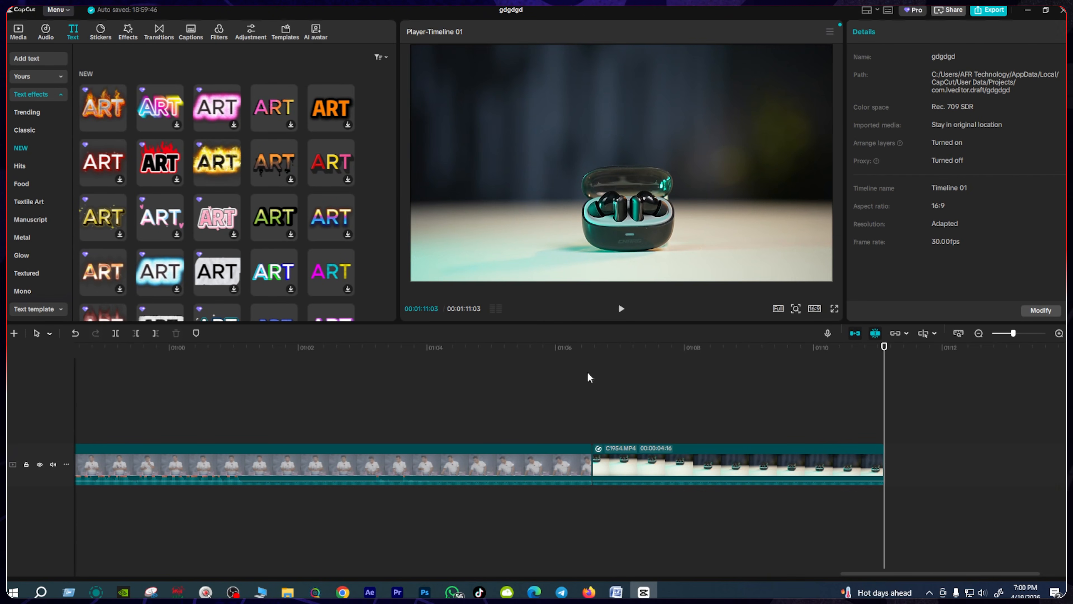
pyautogui.click(594, 344)
pyautogui.press('space')
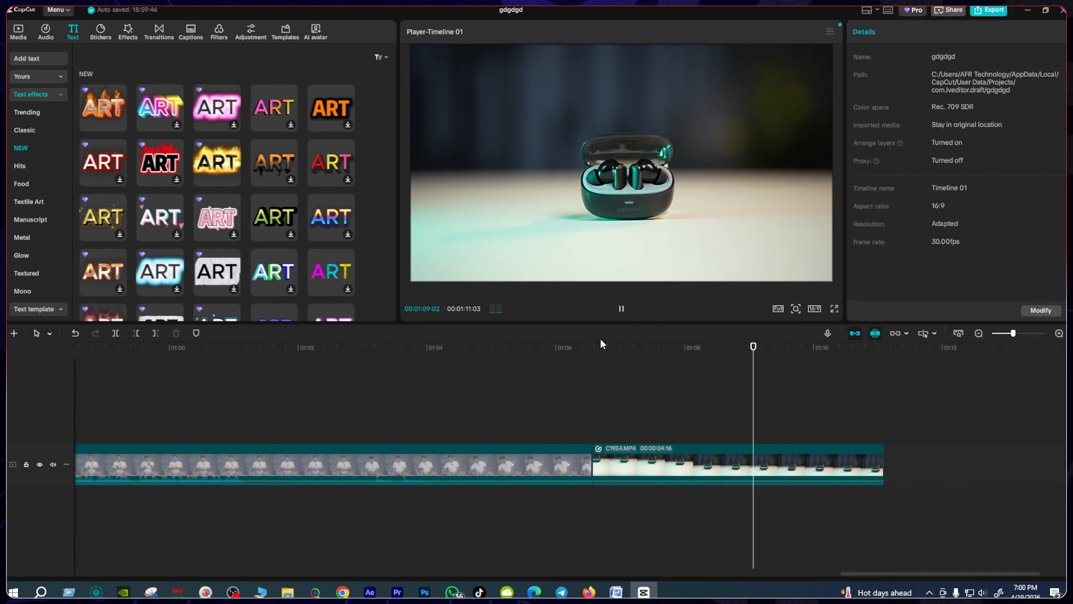
pyautogui.press('space')
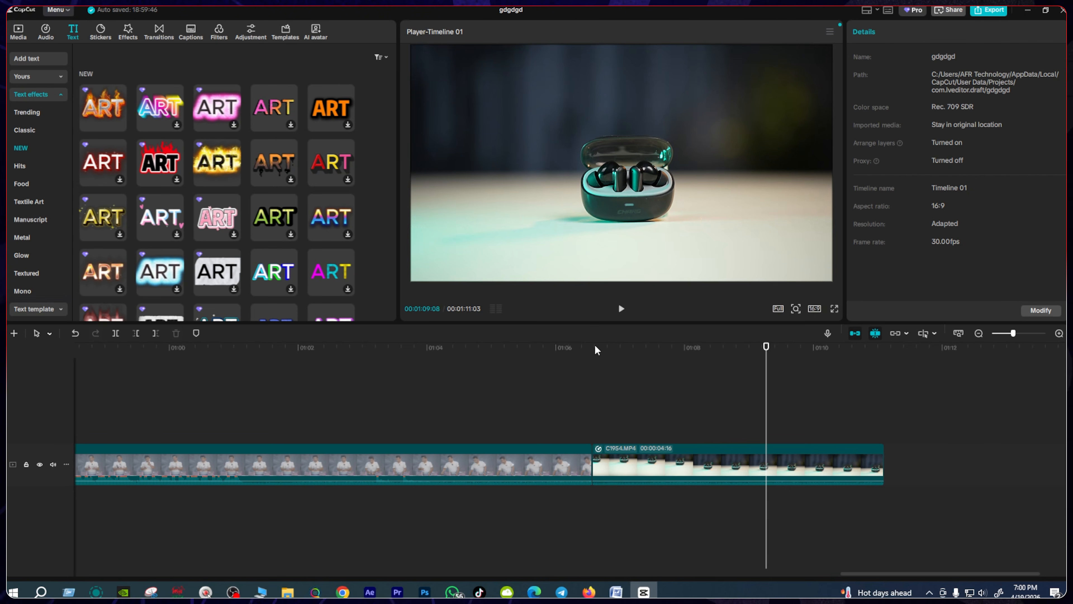
pyautogui.click(640, 403)
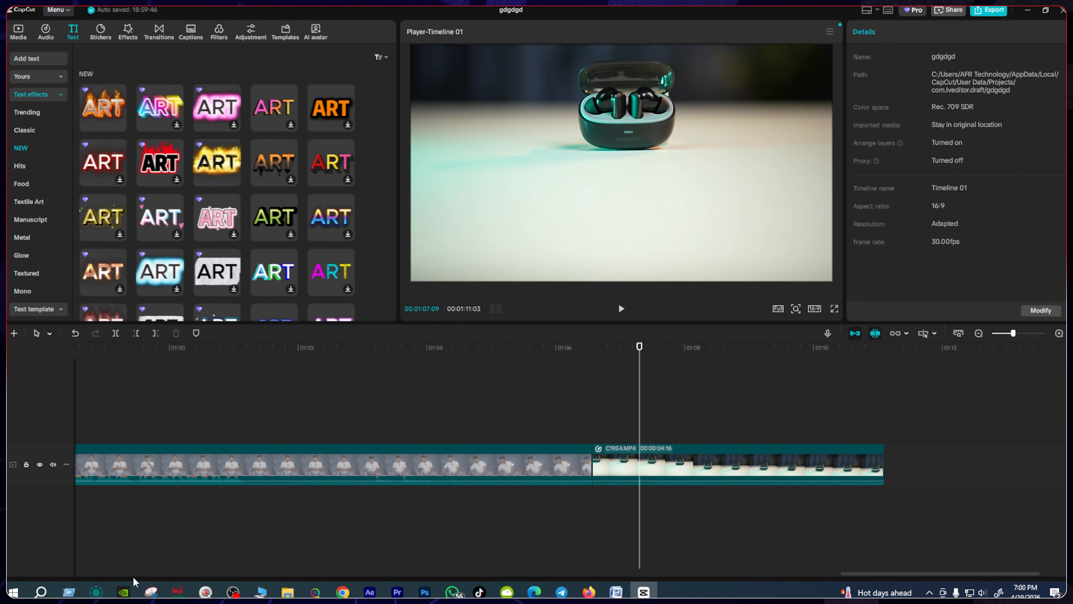
# - Add C1954.MP4 from the imported media after the last clip on the timeline and look through its frames
pyautogui.click(18, 32)
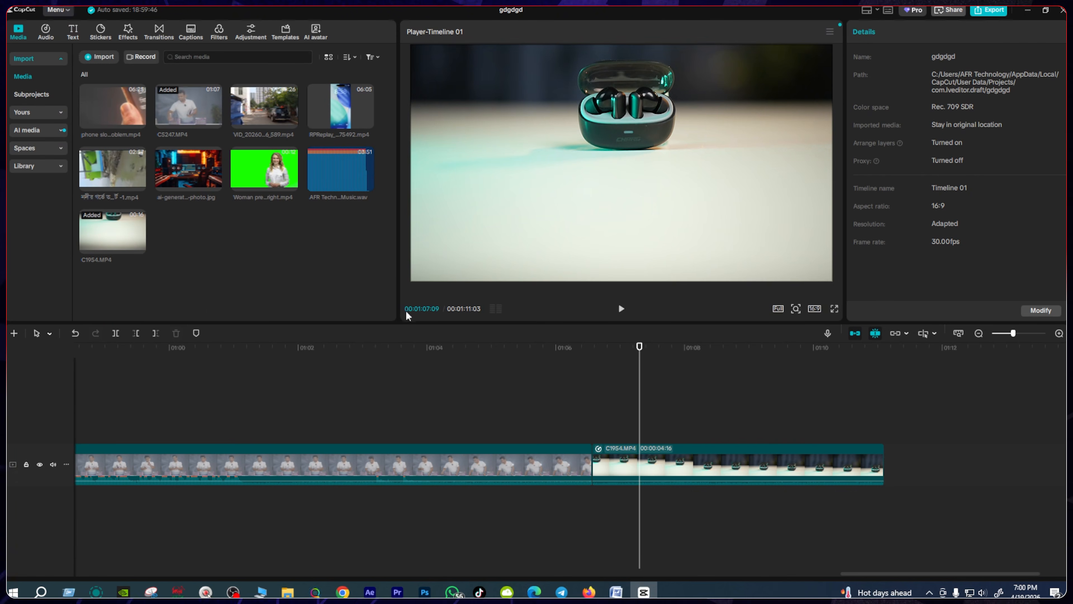
pyautogui.moveTo(140, 262); pyautogui.dragTo(915, 465)
pyautogui.moveTo(710, 402); pyautogui.dragTo(761, 402)
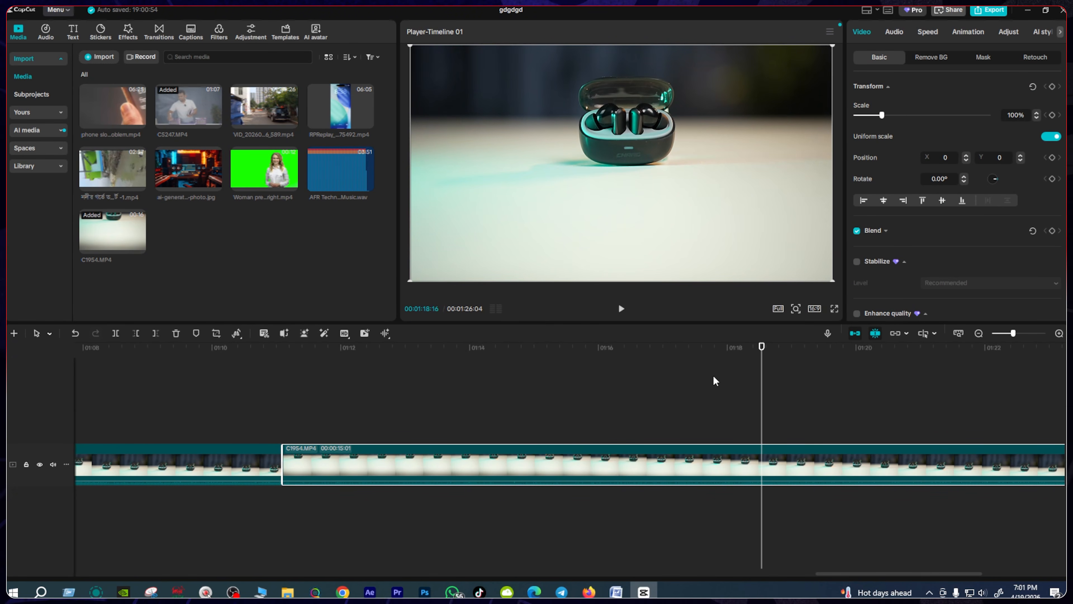
pyautogui.click(678, 381)
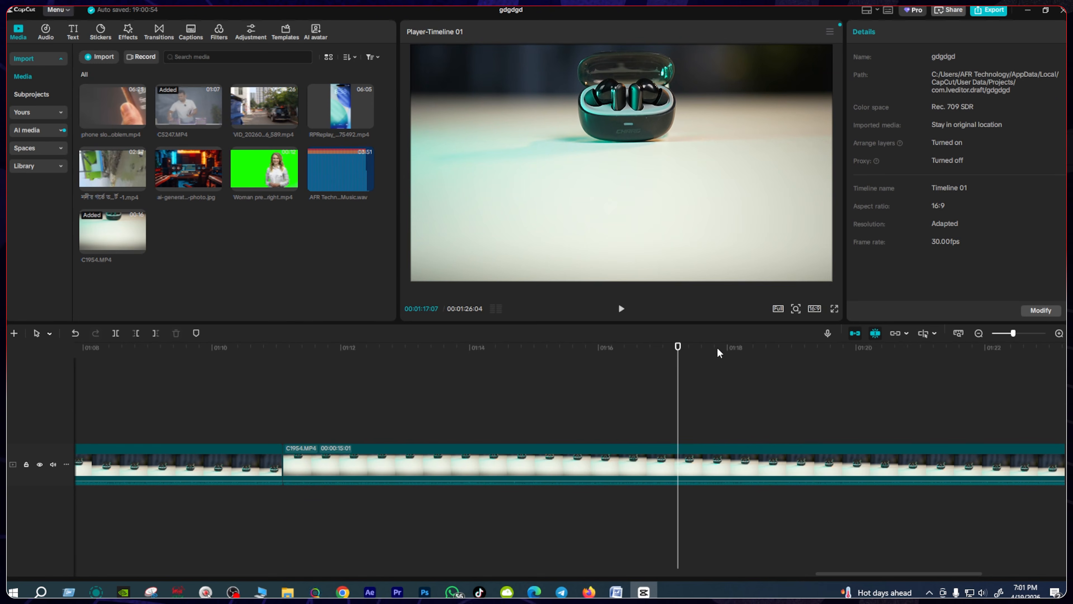
# - Apply the Hero speed curve to the newly added C1954.MP4 clip
pyautogui.click(769, 460)
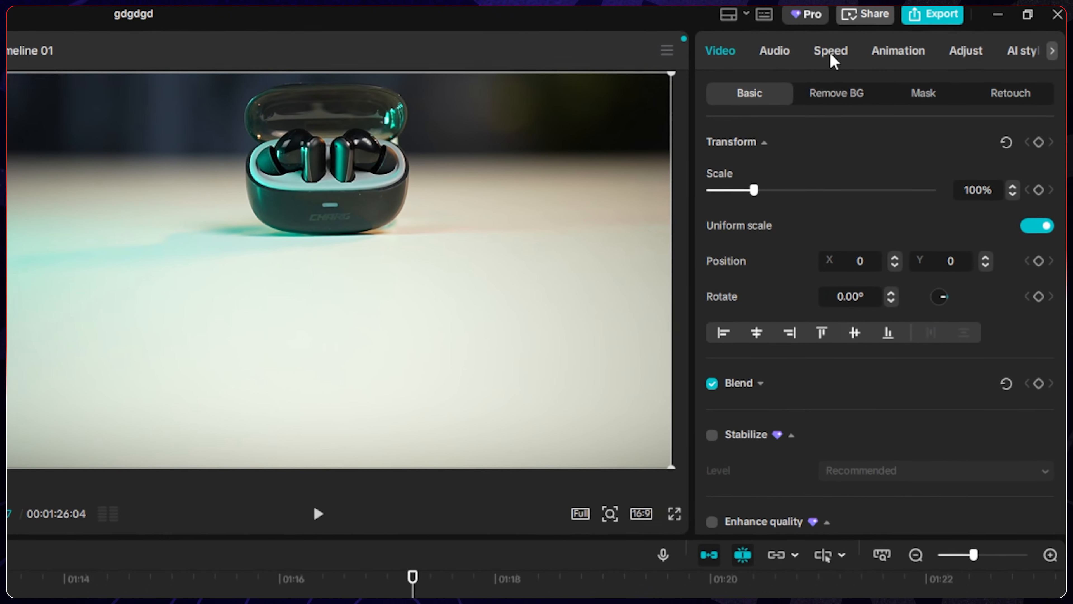
pyautogui.click(831, 52)
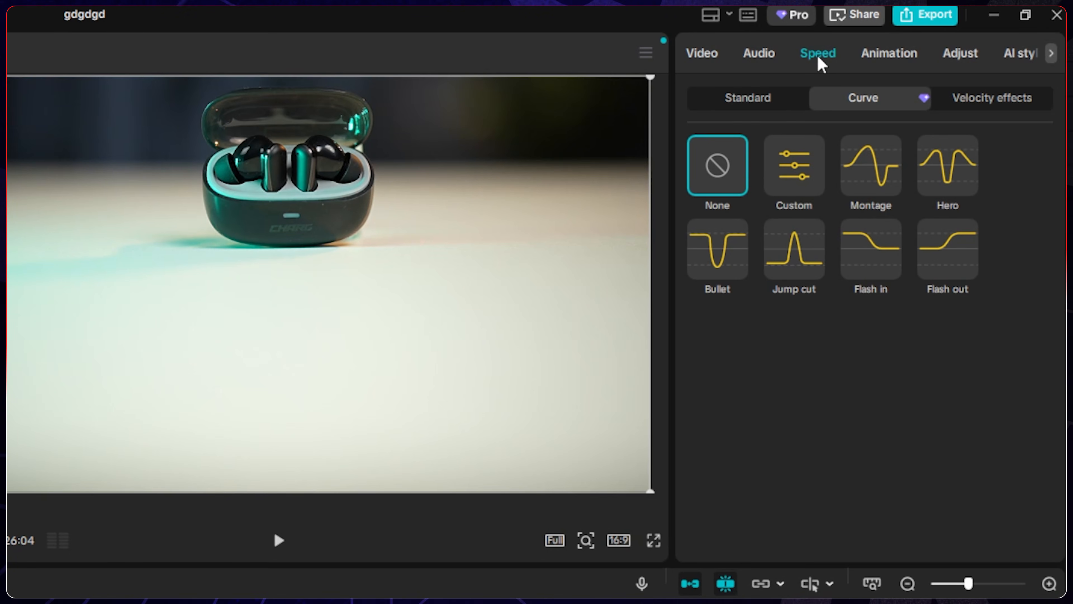
pyautogui.click(799, 186)
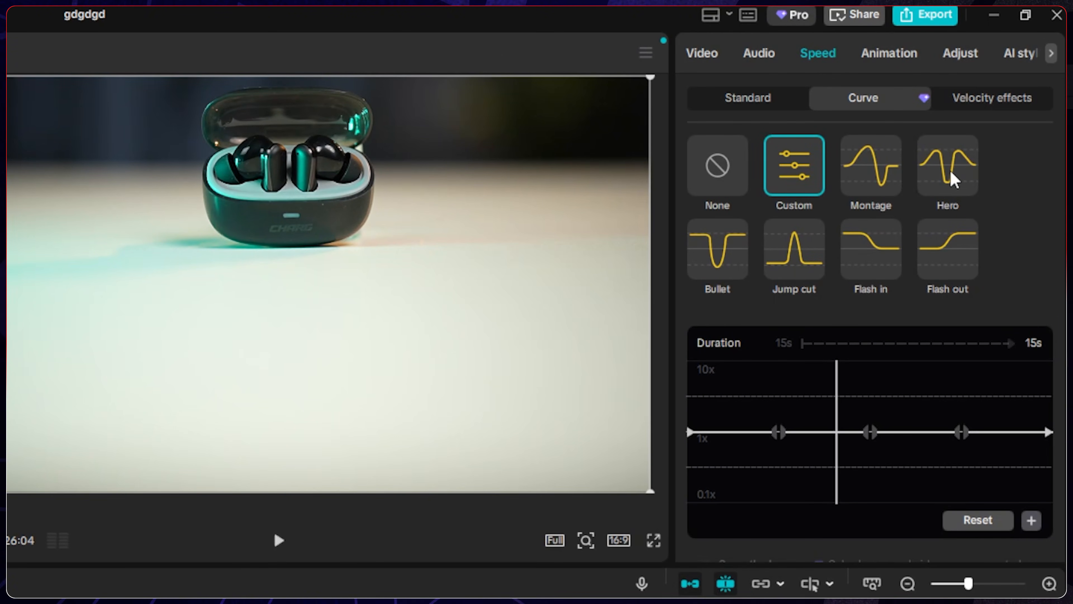
pyautogui.click(953, 179)
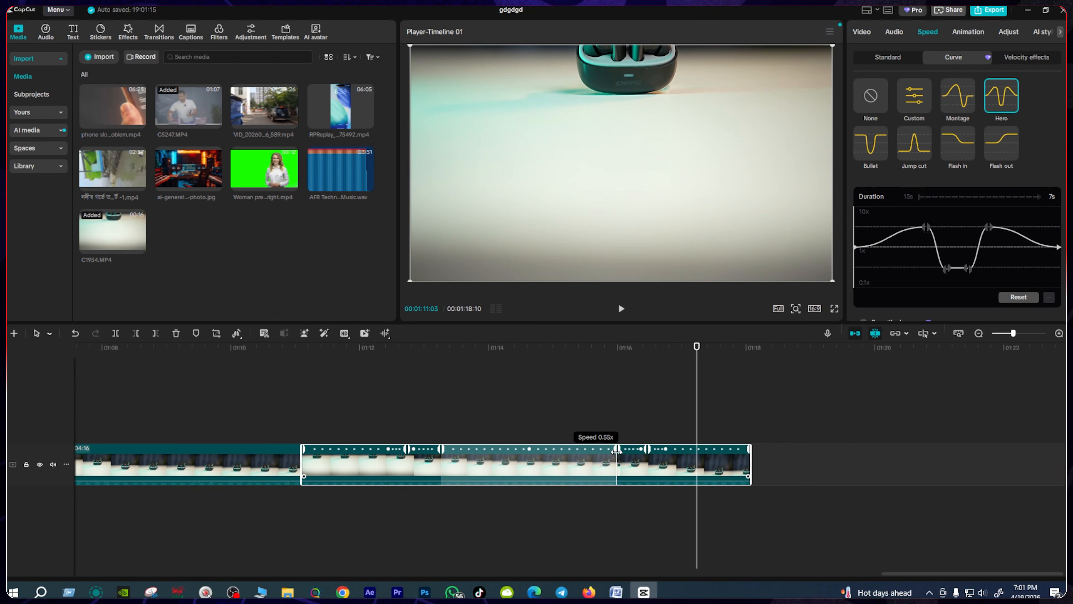
# - Lengthen the slow middle section of the clip's speed curve on the timeline, adjust the section after it and play the result
pyautogui.moveTo(617, 451); pyautogui.dragTo(637, 451)
pyautogui.moveTo(697, 347); pyautogui.dragTo(617, 363)
pyautogui.press('space')
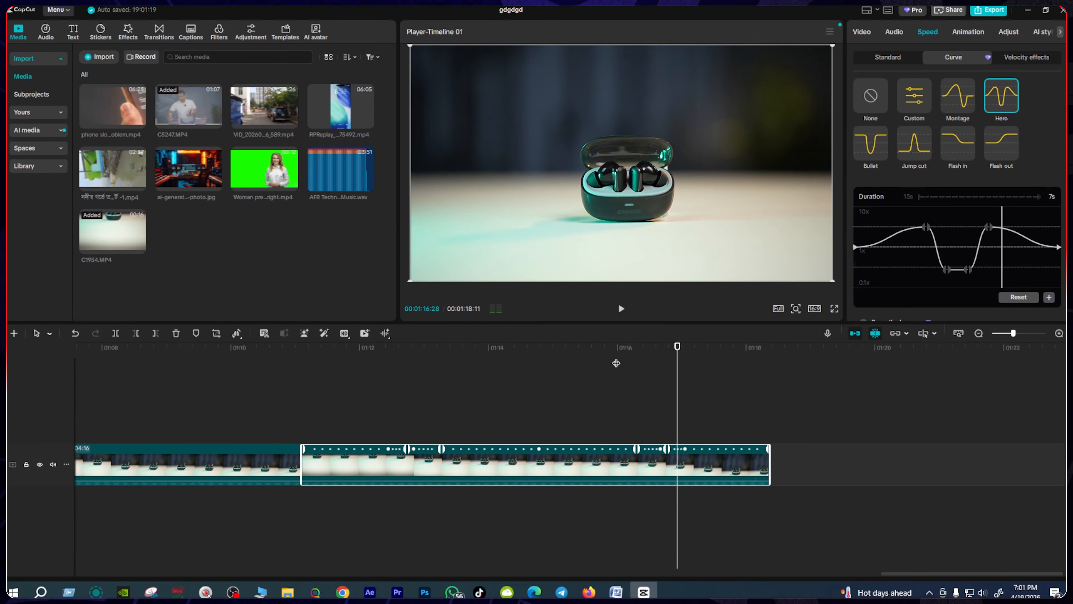
pyautogui.moveTo(662, 449); pyautogui.dragTo(714, 456)
pyautogui.press('space')
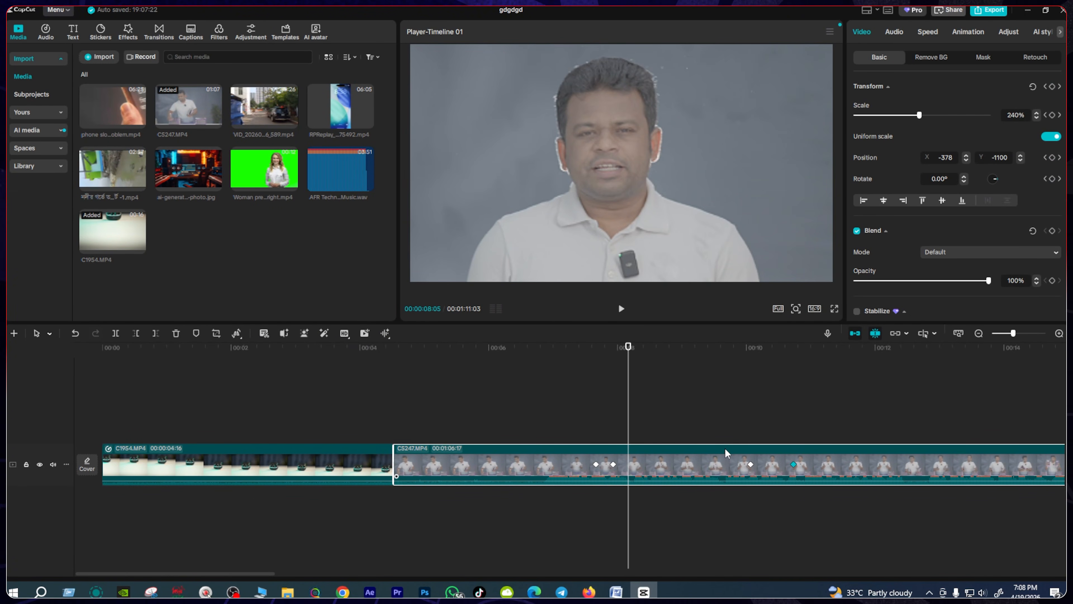
# - Play the presenter clip from about 8 seconds to review its existing zoom keyframes
pyautogui.press('space')
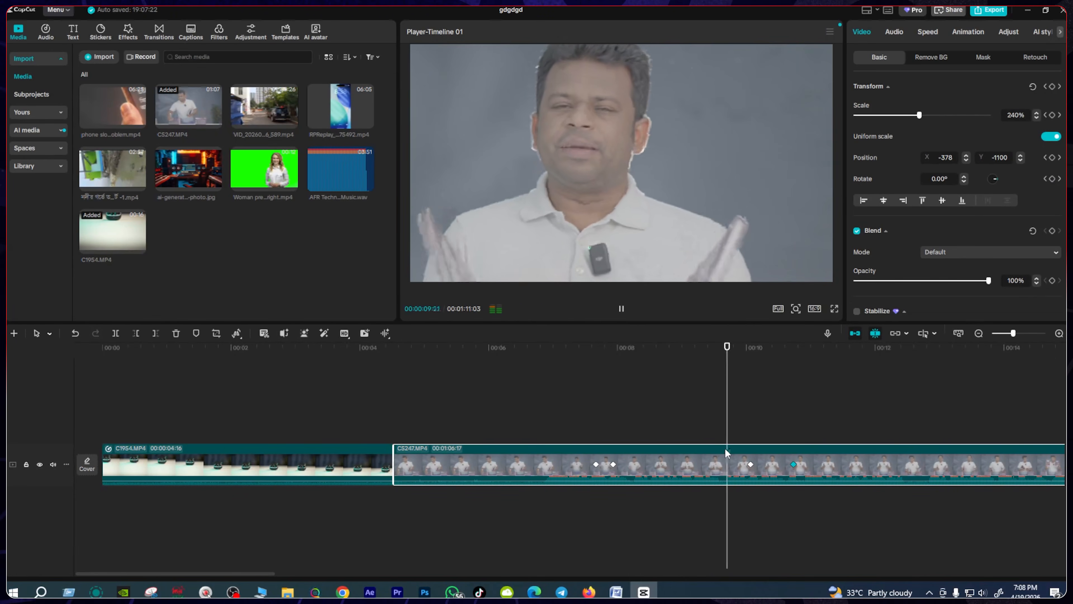
pyautogui.press('space')
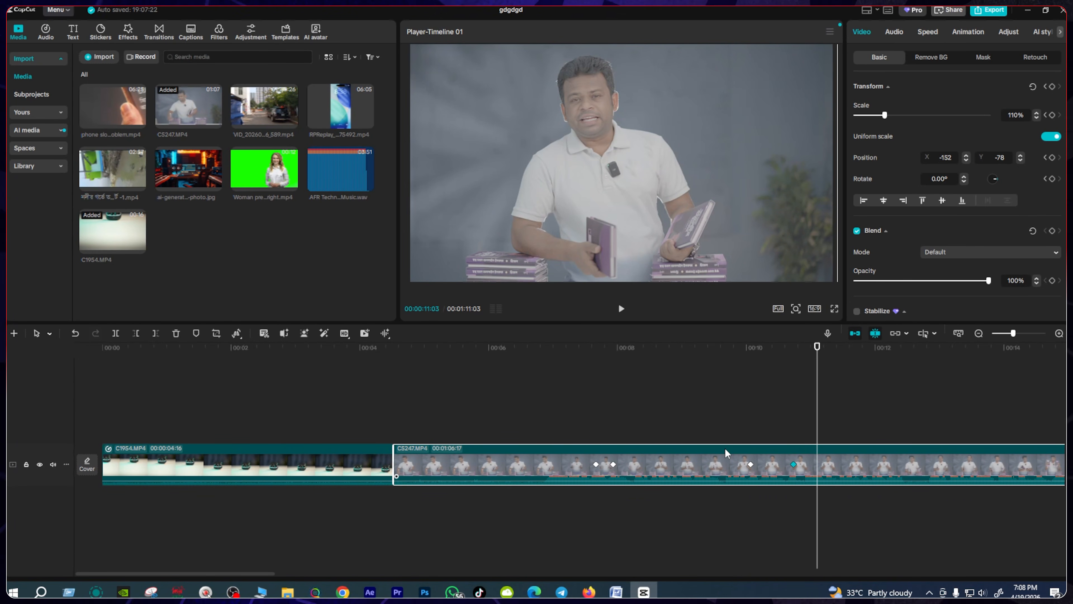
# - Add transform keyframes to the presenter clip at 00:00:13:24 and 00:00:14:02
pyautogui.moveTo(243, 572); pyautogui.dragTo(337, 586)
pyautogui.moveTo(337, 583)
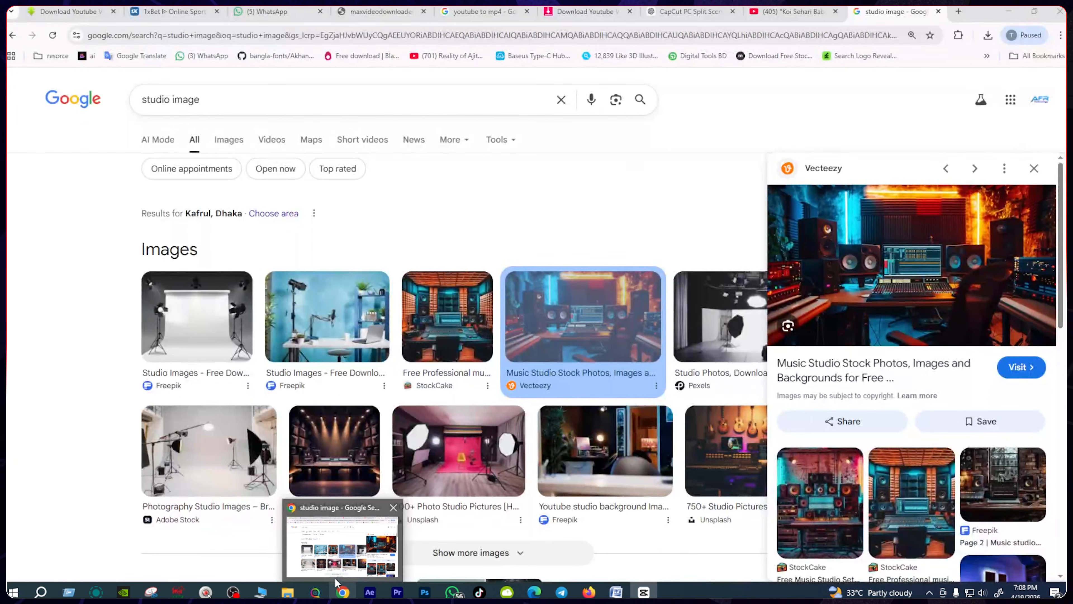
pyautogui.click(530, 348)
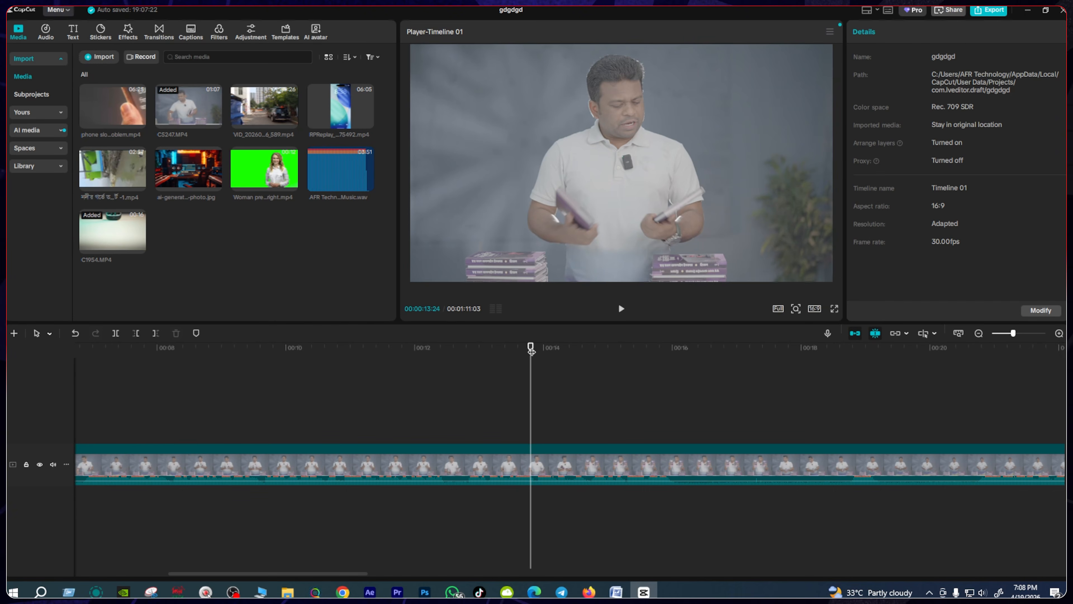
pyautogui.click(555, 458)
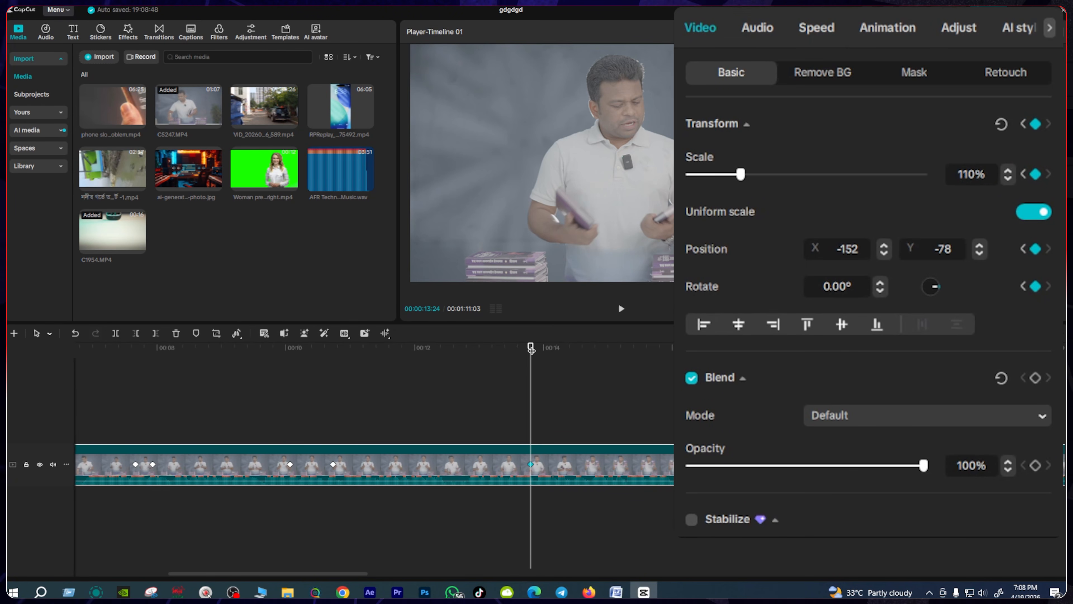
pyautogui.moveTo(535, 348); pyautogui.dragTo(548, 351)
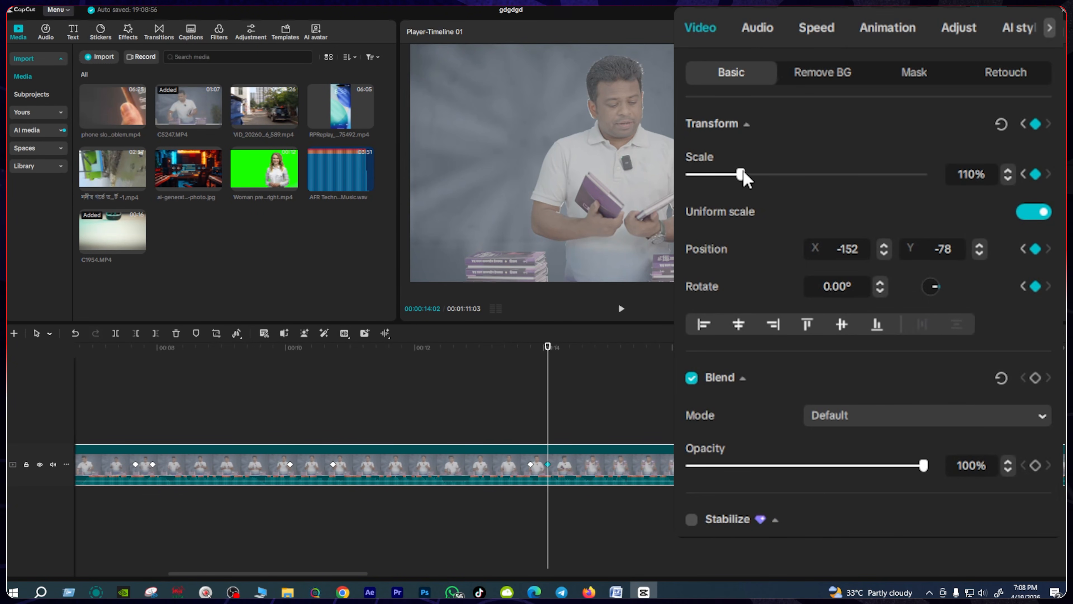
# - Zoom in at the 00:00:14:02 keyframe by setting the scale to 180% and the vertical position to -600
pyautogui.moveTo(744, 174); pyautogui.dragTo(776, 179)
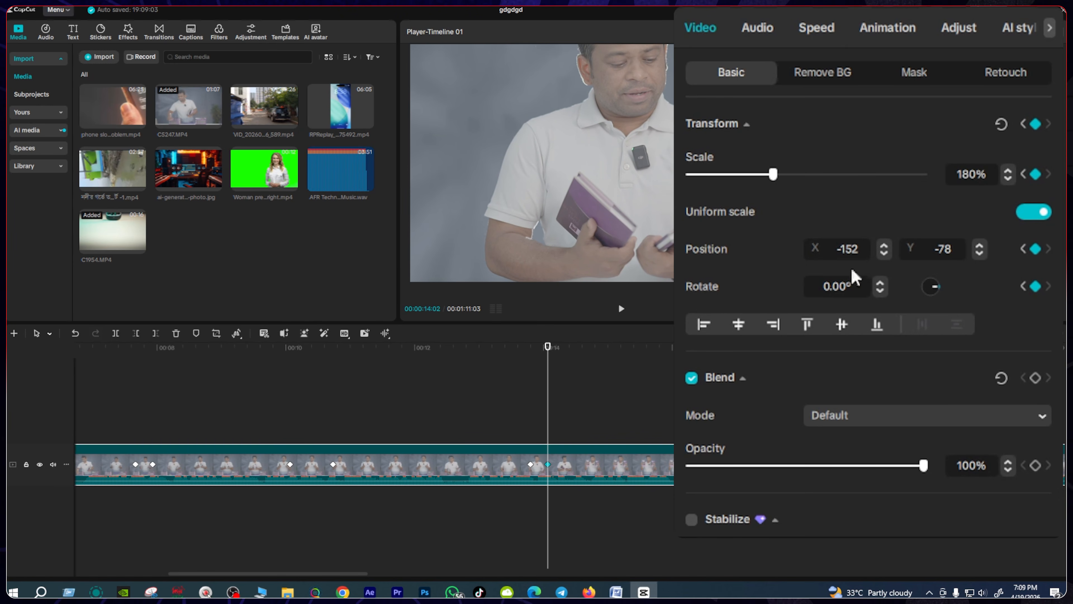
pyautogui.click(980, 254)
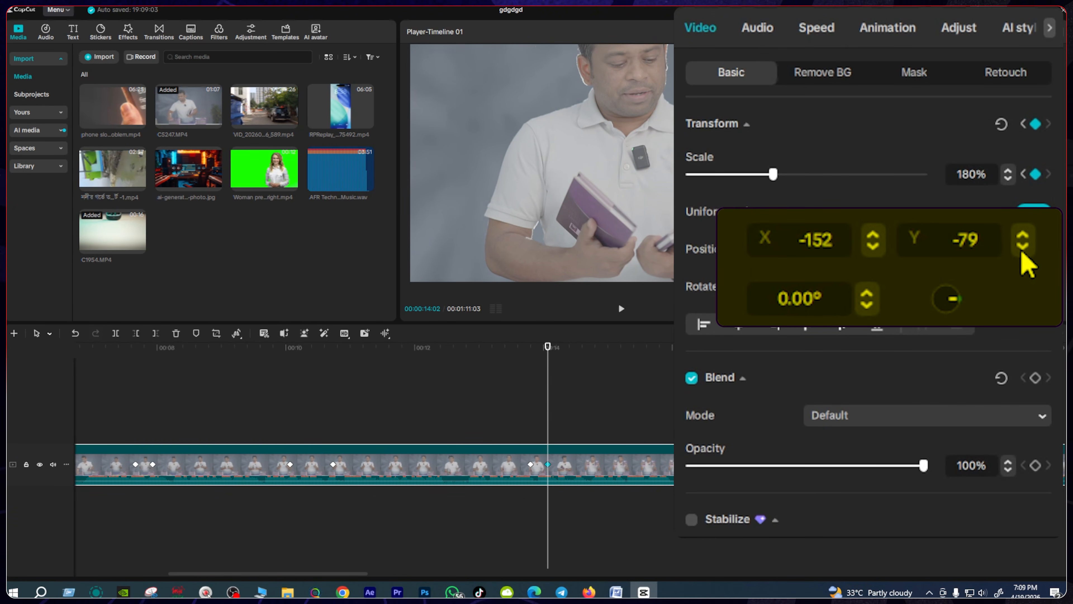
pyautogui.moveTo(1023, 252); pyautogui.dragTo(1023, 252)
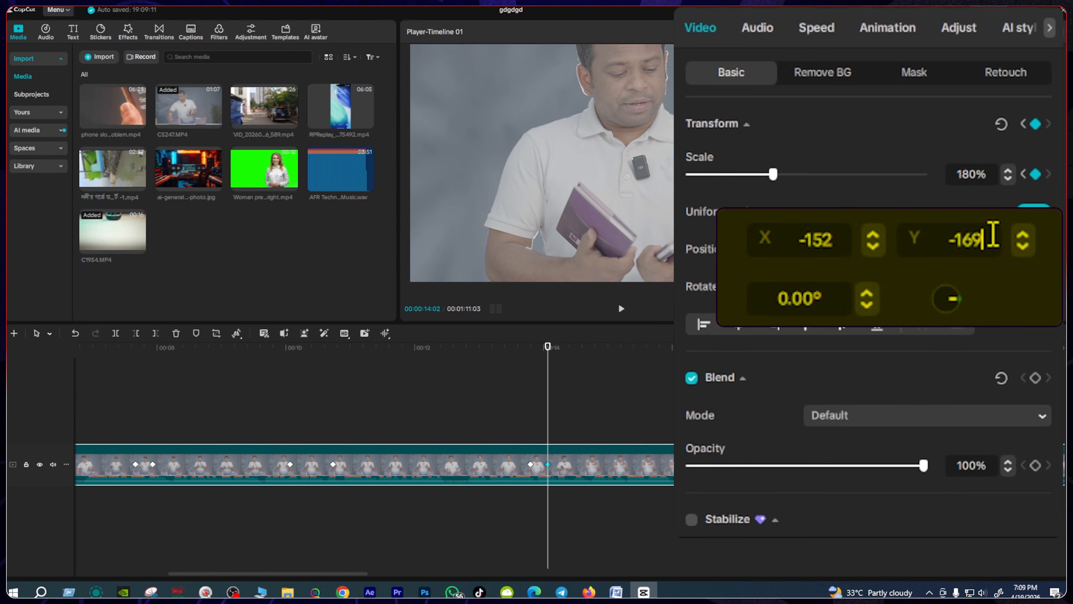
pyautogui.click(950, 240)
pyautogui.write('-600')
pyautogui.press('Return')
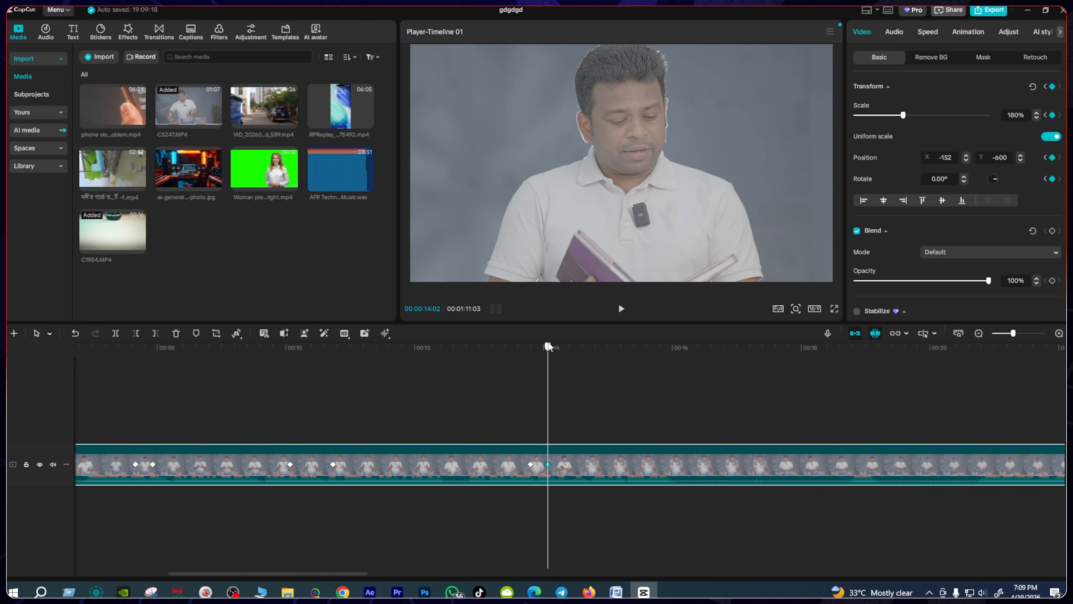
# - Play the clip from just before the 00:00:13:24 keyframe to review the new zoom-in
pyautogui.moveTo(548, 346); pyautogui.dragTo(523, 356)
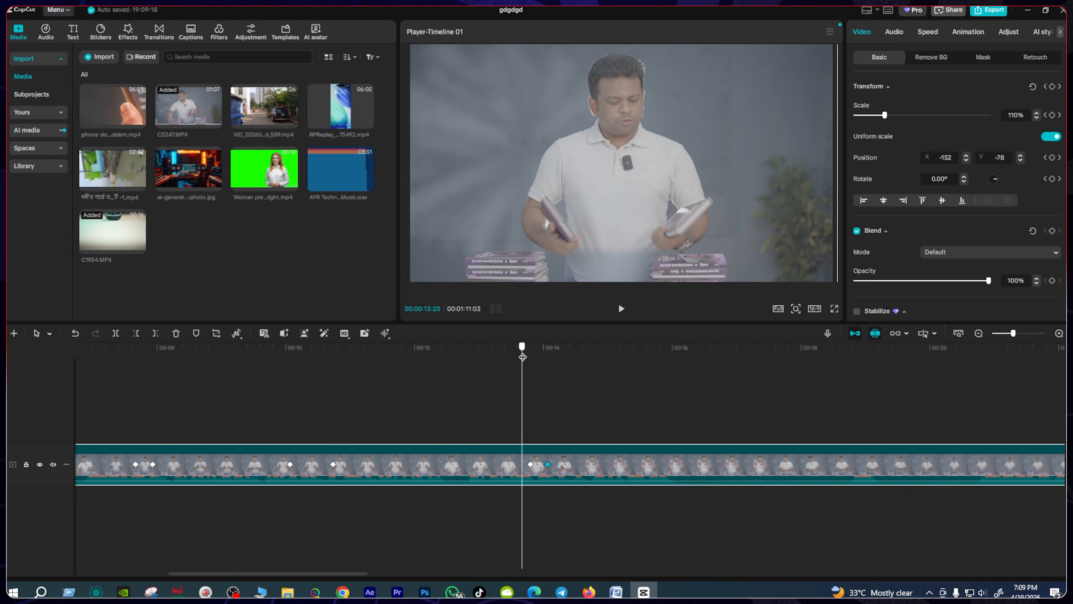
pyautogui.press('space')
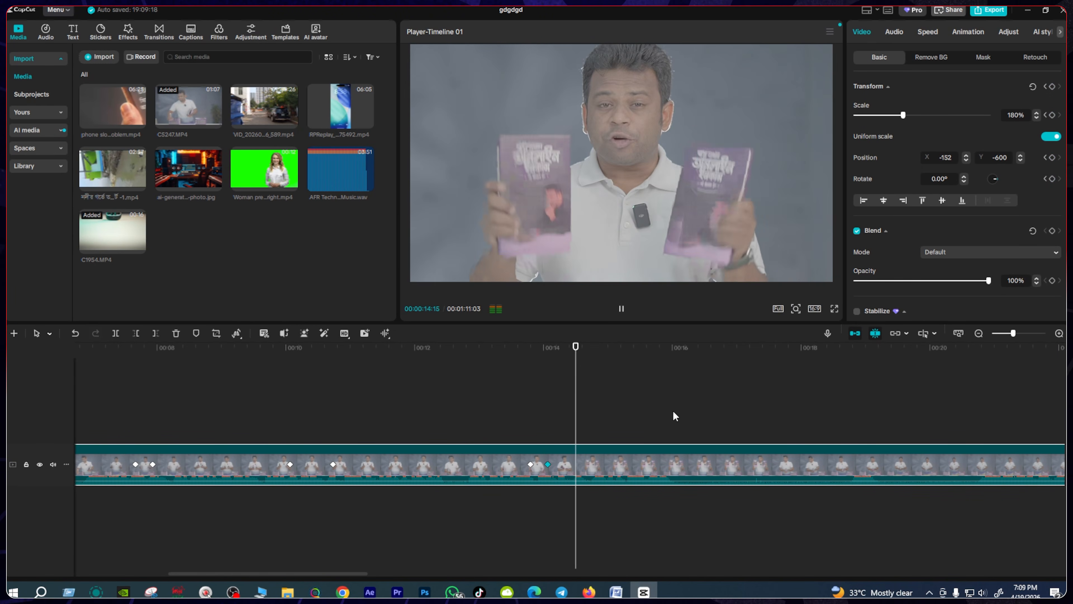
pyautogui.press('space')
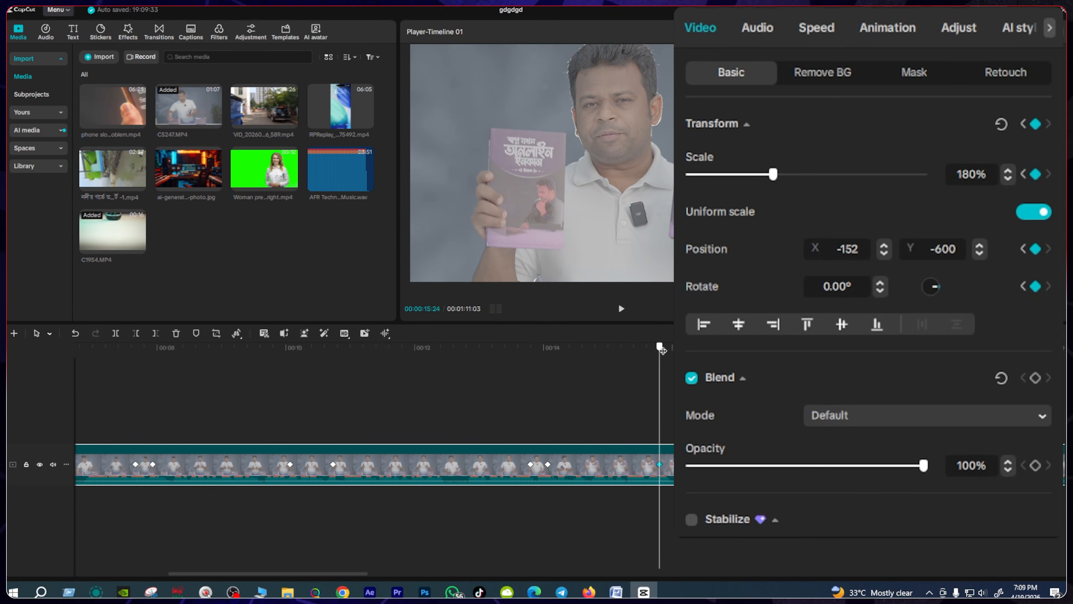
# - Add a transform keyframe at 00:00:15:29 with position 0, 0 and scale 102%, and play the zoom-out
pyautogui.moveTo(662, 349); pyautogui.dragTo(670, 347)
pyautogui.click(1037, 123)
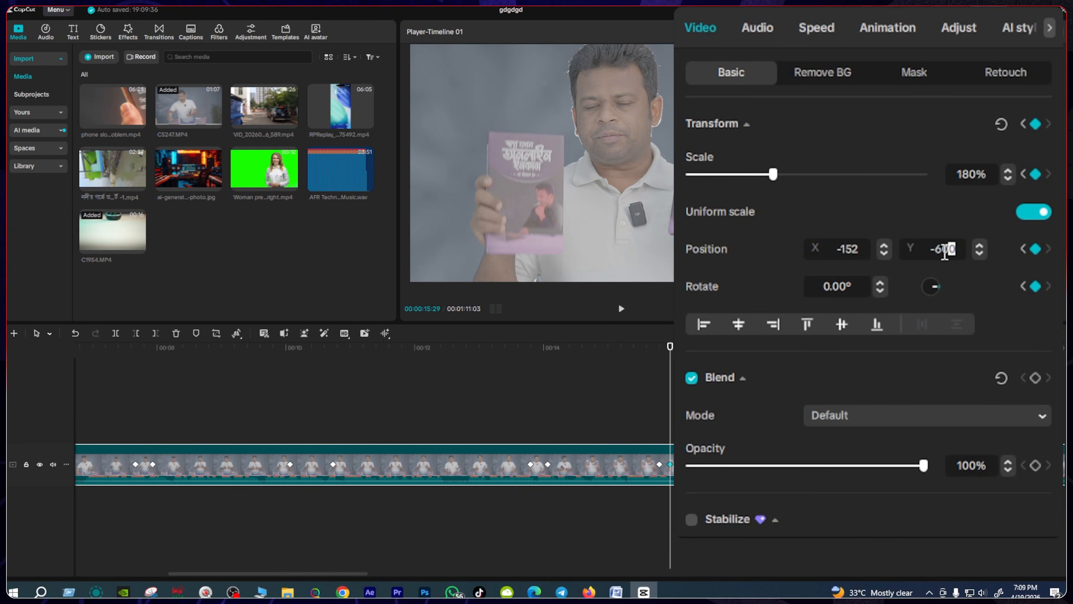
pyautogui.click(934, 253)
pyautogui.press('Tab')
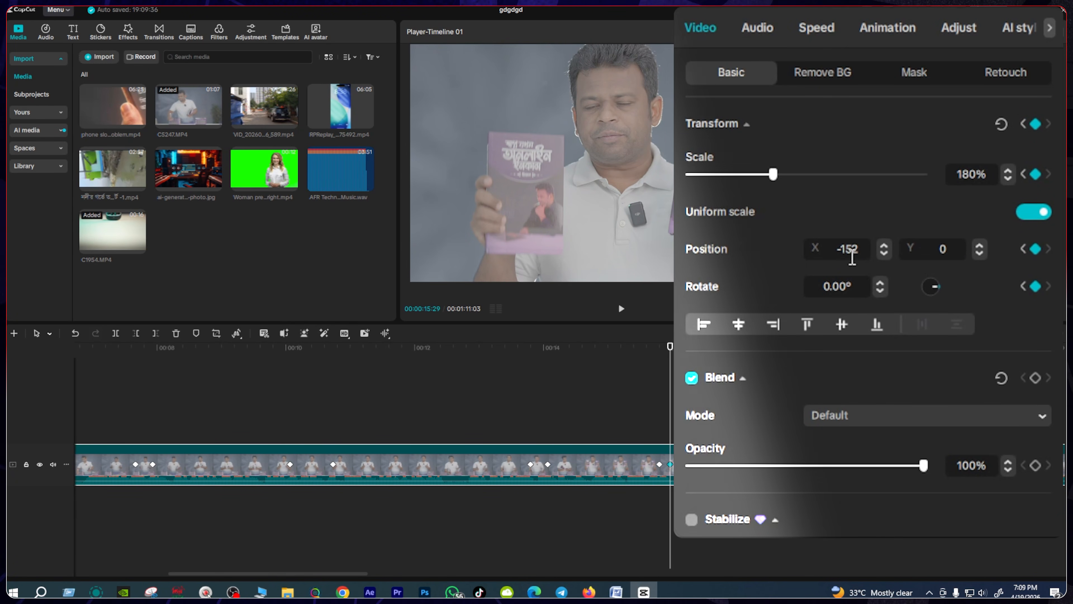
pyautogui.write('0')
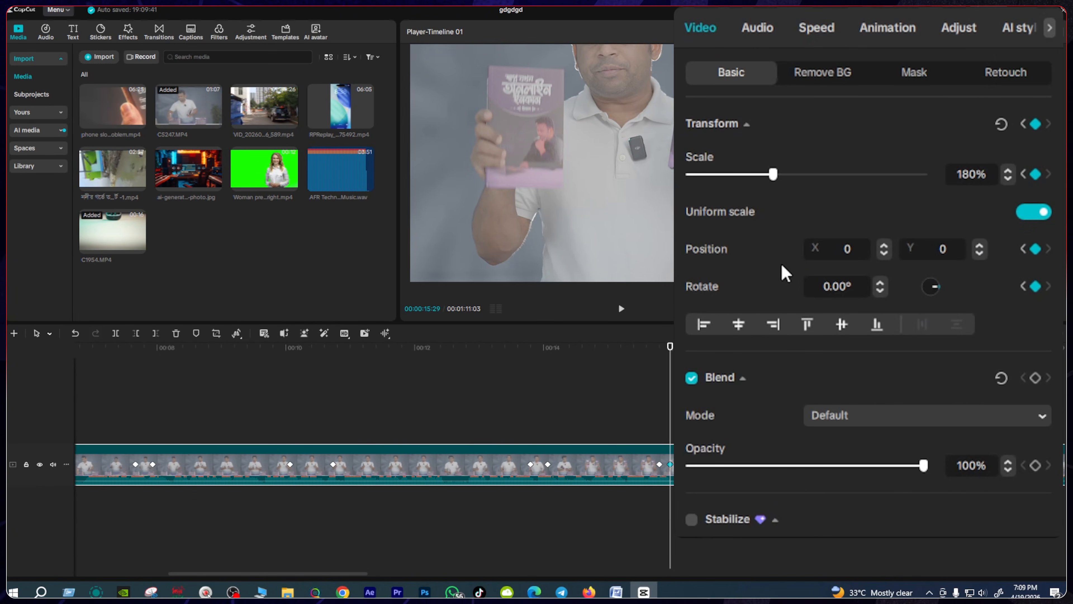
pyautogui.moveTo(771, 177); pyautogui.dragTo(738, 179)
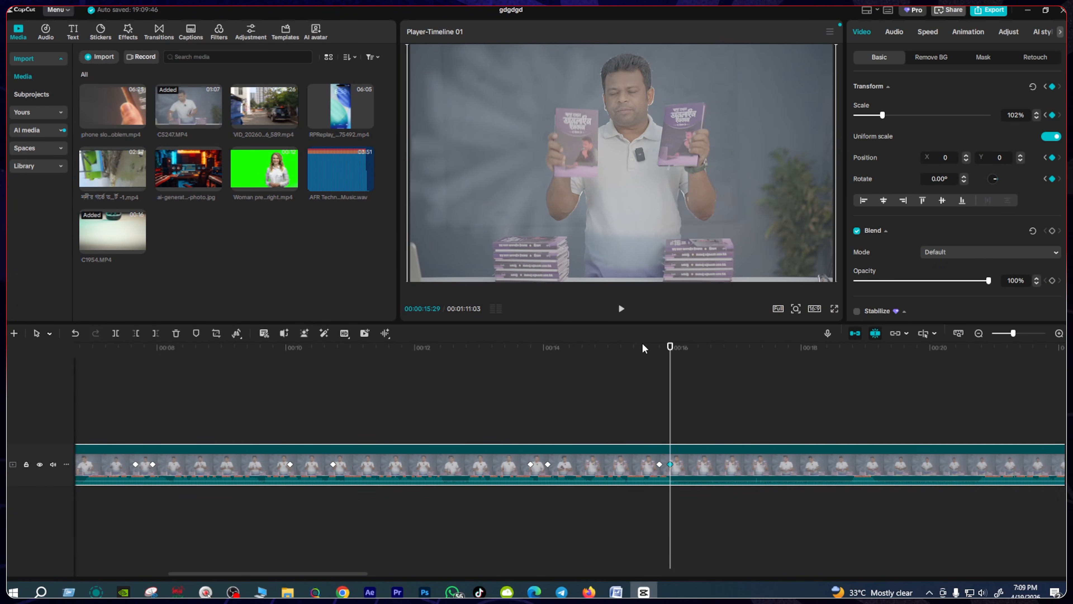
pyautogui.moveTo(671, 347); pyautogui.dragTo(649, 347)
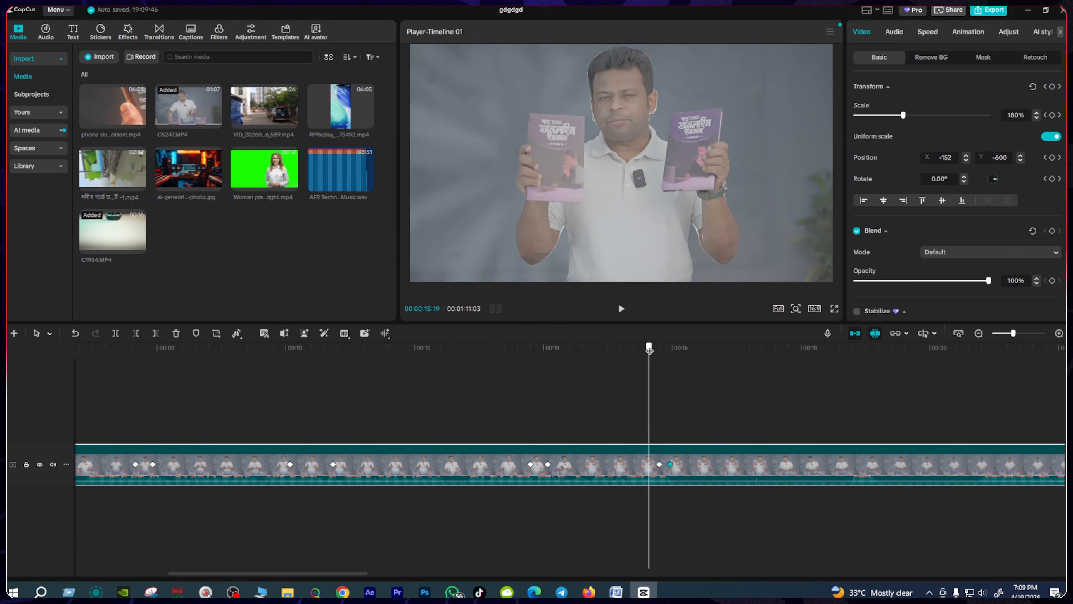
pyautogui.press('space')
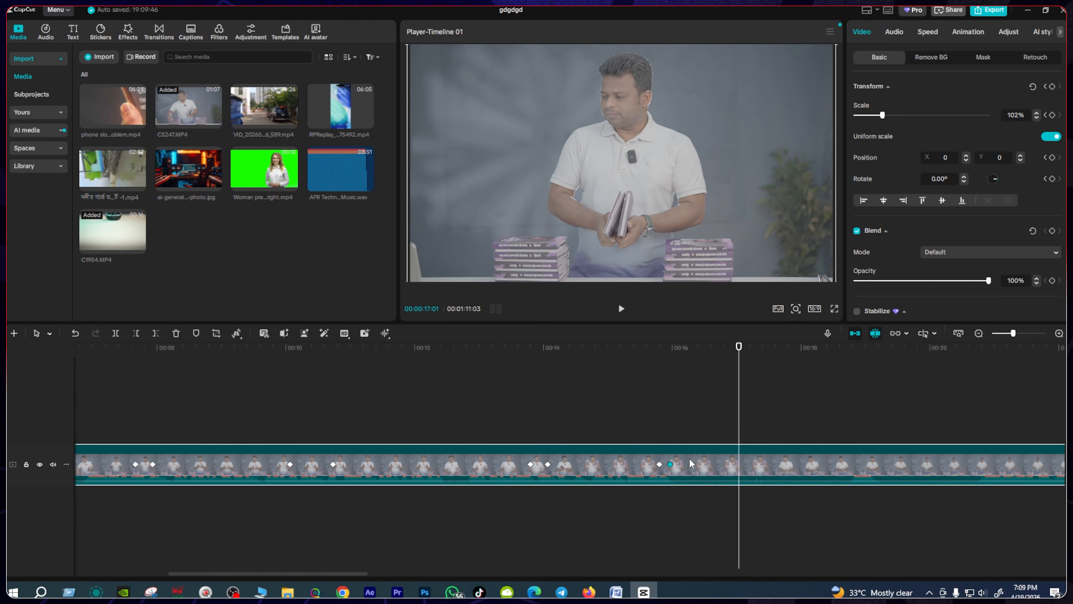
# - Move the zoom-out's end keyframe to about 00:00:16:12 and play the transition again
pyautogui.click(677, 465)
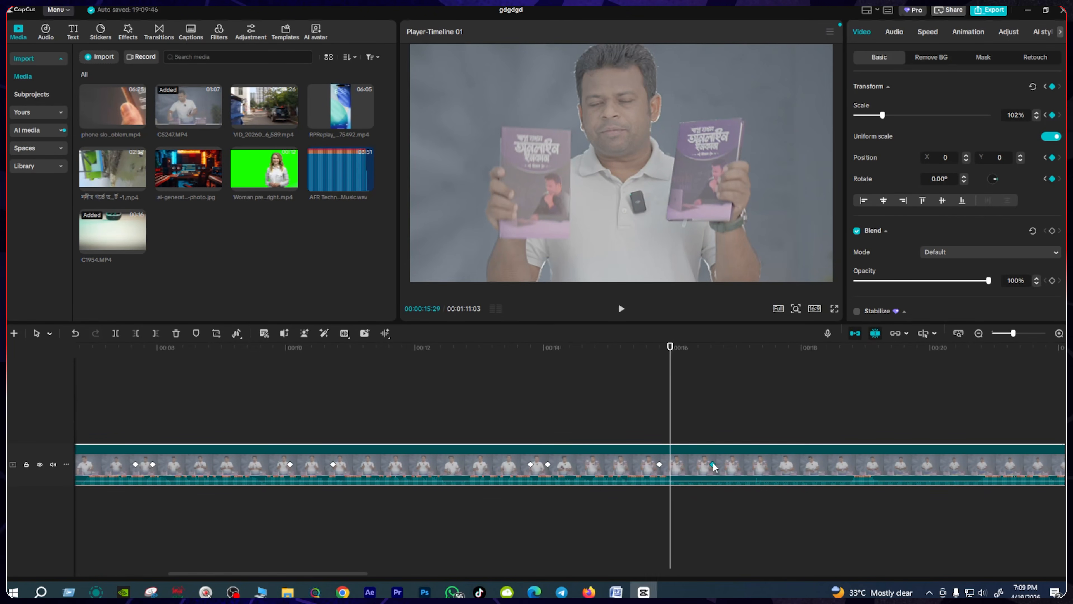
pyautogui.moveTo(679, 464); pyautogui.dragTo(698, 465)
pyautogui.moveTo(670, 345); pyautogui.dragTo(644, 361)
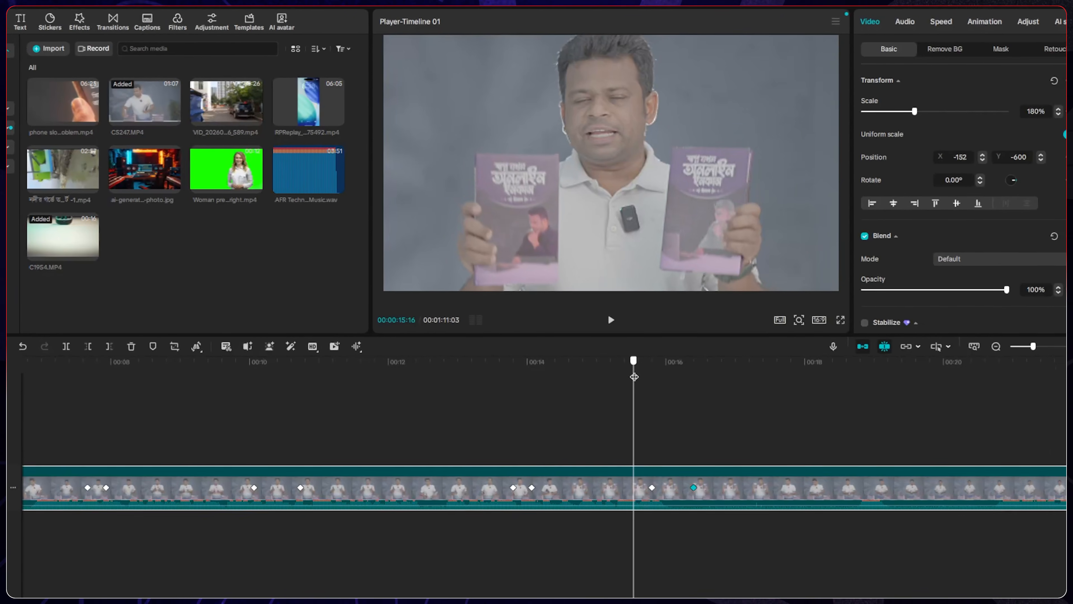
pyautogui.press('space')
pyautogui.press('space')
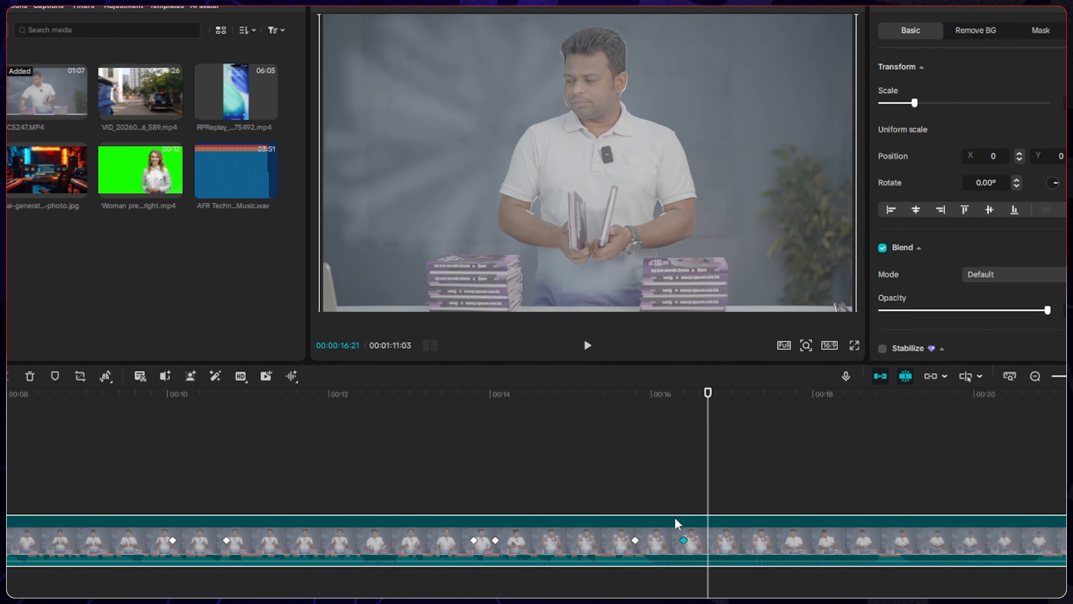
# - Move the zoom-out's end keyframe to just past 18 seconds on the timeline and play the slower zoom-out
pyautogui.moveTo(687, 547); pyautogui.dragTo(844, 548)
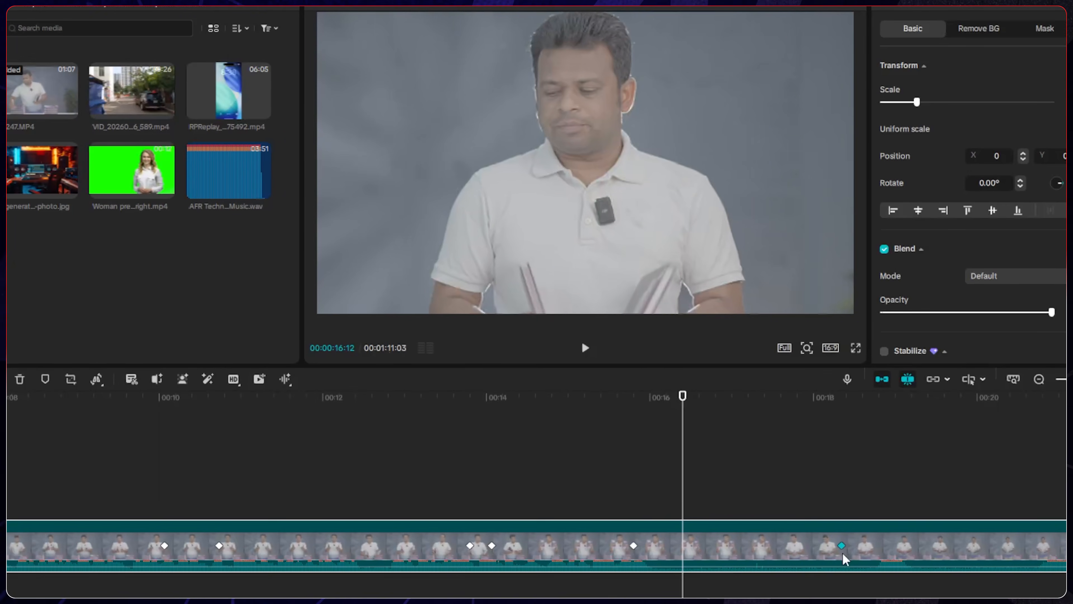
pyautogui.moveTo(683, 401); pyautogui.dragTo(617, 411)
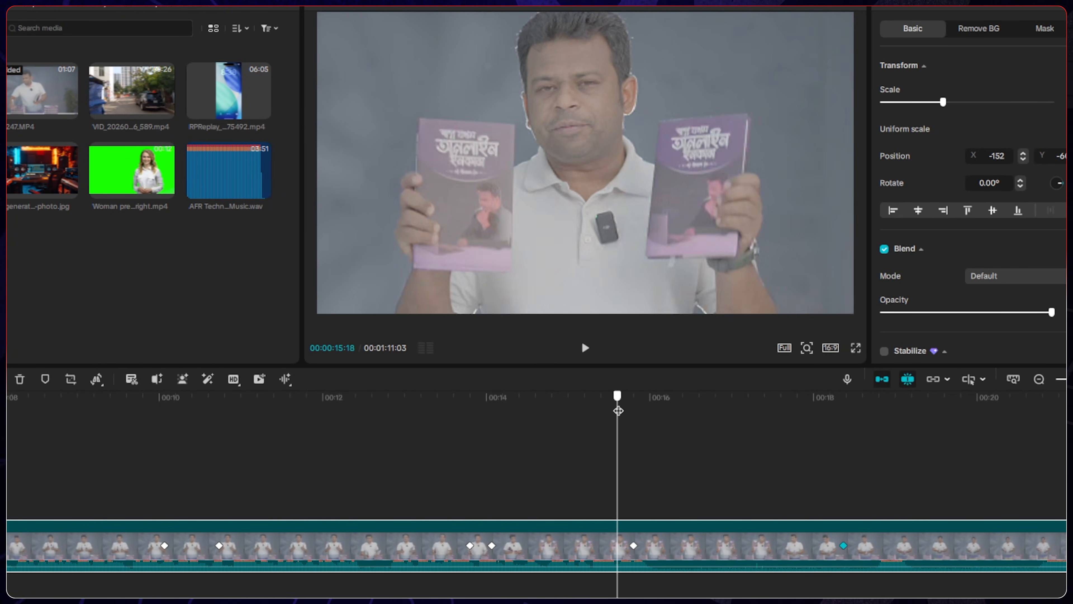
pyautogui.press('space')
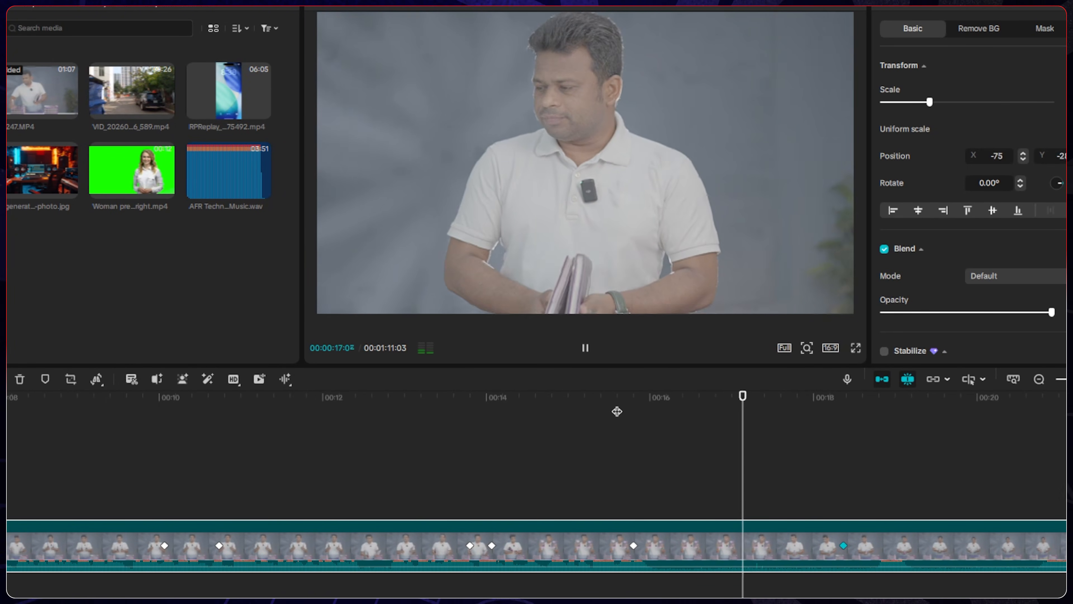
pyautogui.press('space')
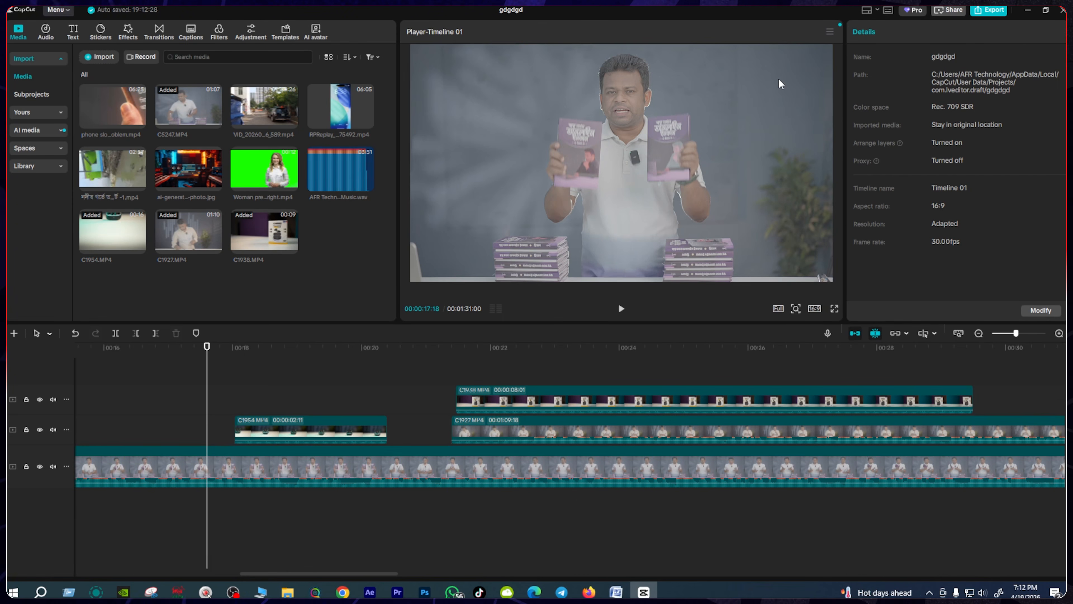
# - Play the section with the overlaid C1954.MP4, C1927.MP4 and C1938.MP4 clips, and inspect the frame at 00:00:30:25
pyautogui.press('space')
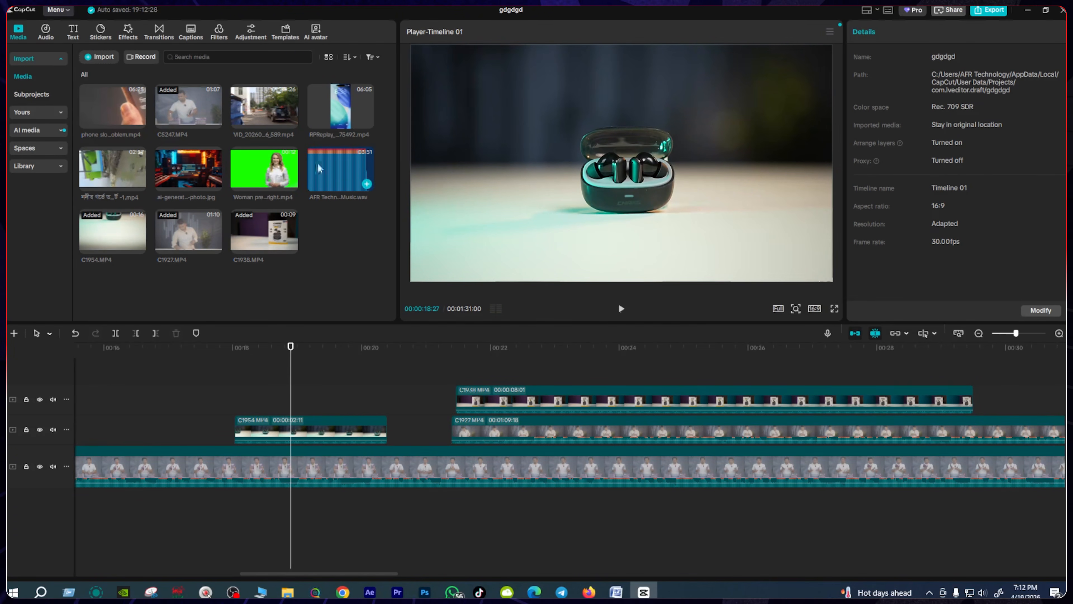
pyautogui.click(109, 370)
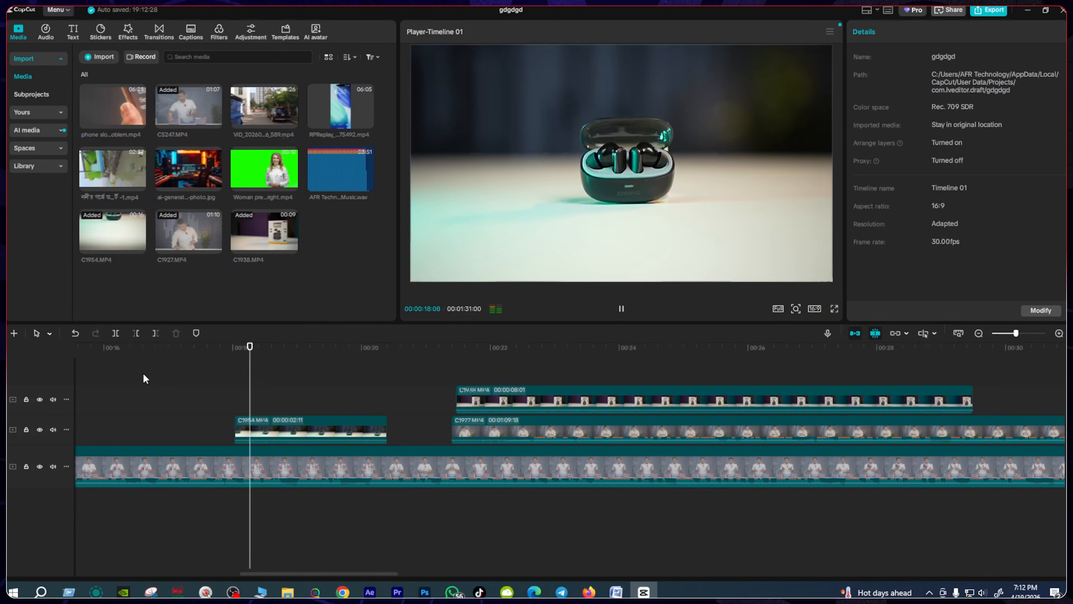
pyautogui.press('space')
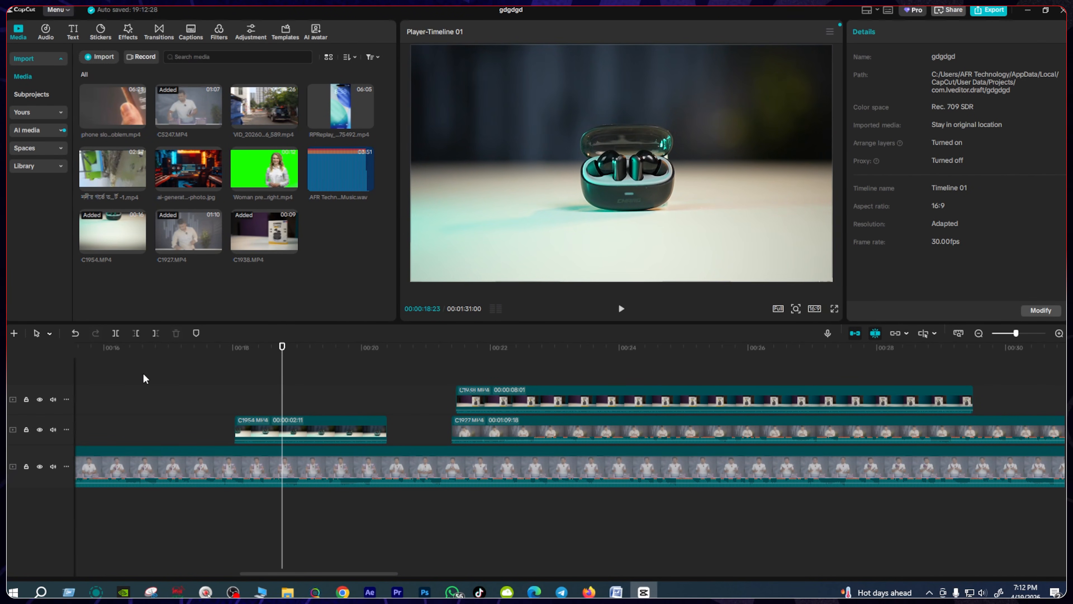
pyautogui.moveTo(233, 592)
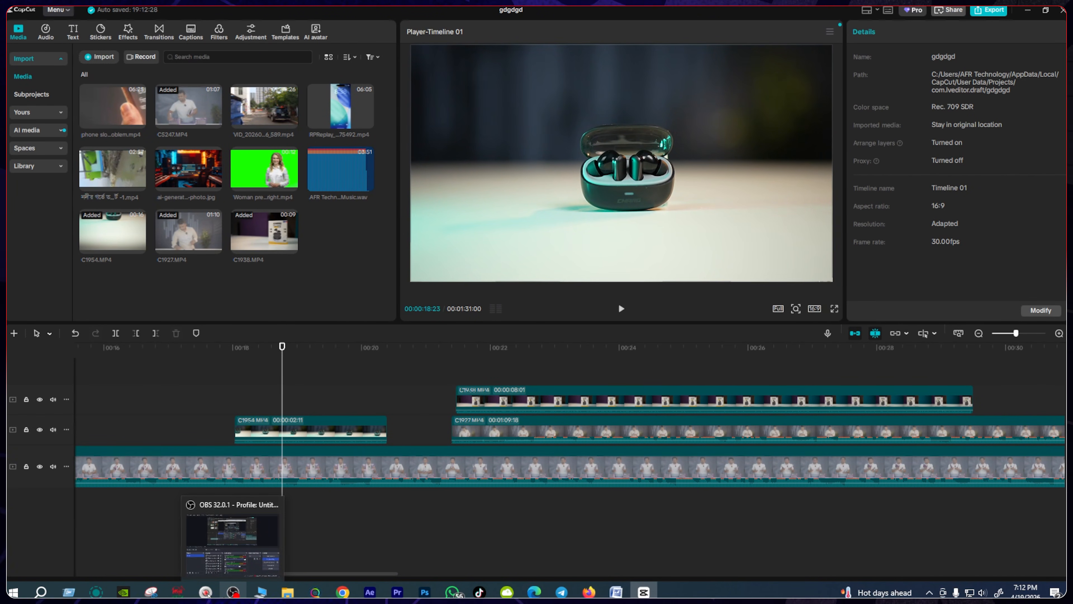
pyautogui.press('space')
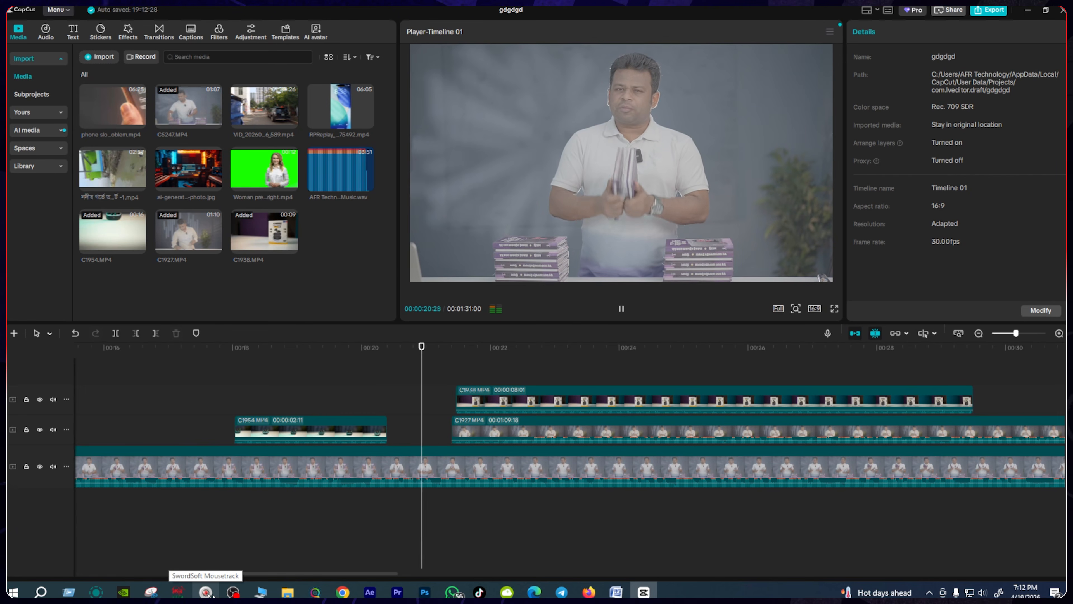
pyautogui.press('space')
pyautogui.press('space')
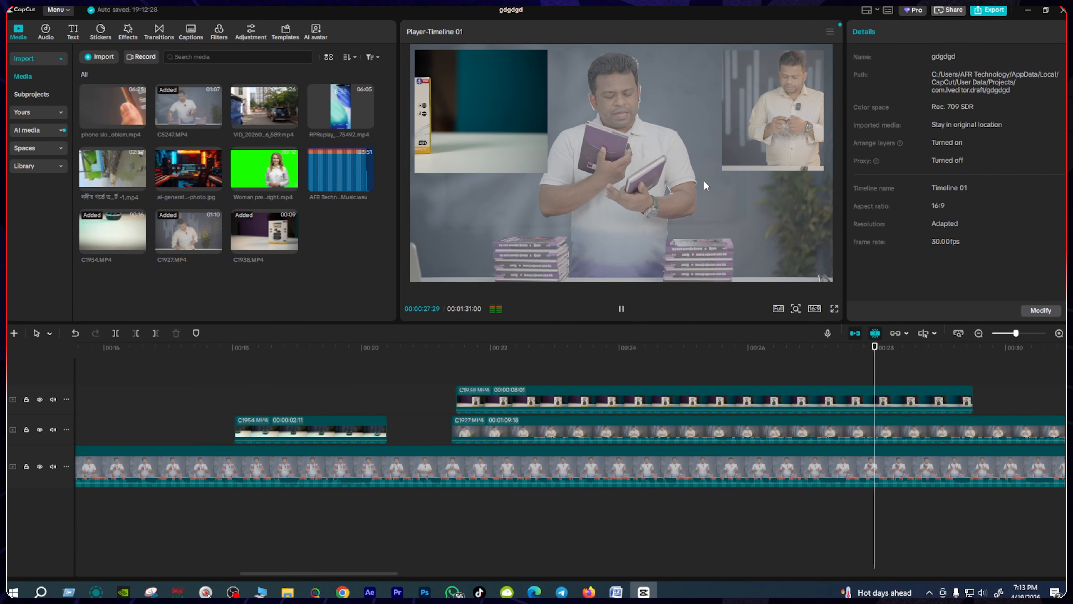
pyautogui.press('space')
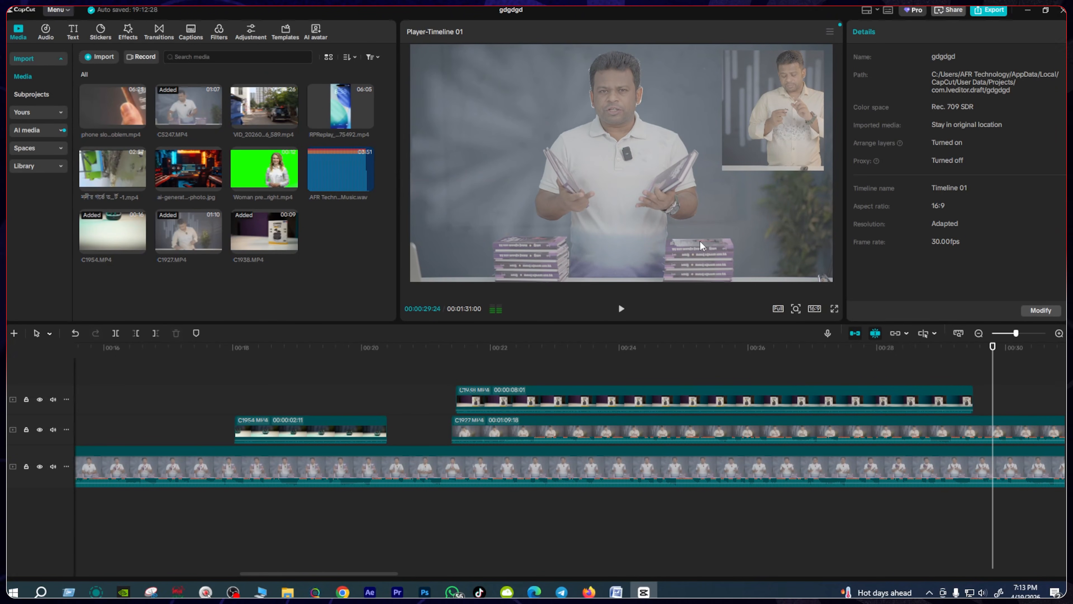
pyautogui.moveTo(345, 574); pyautogui.dragTo(460, 567)
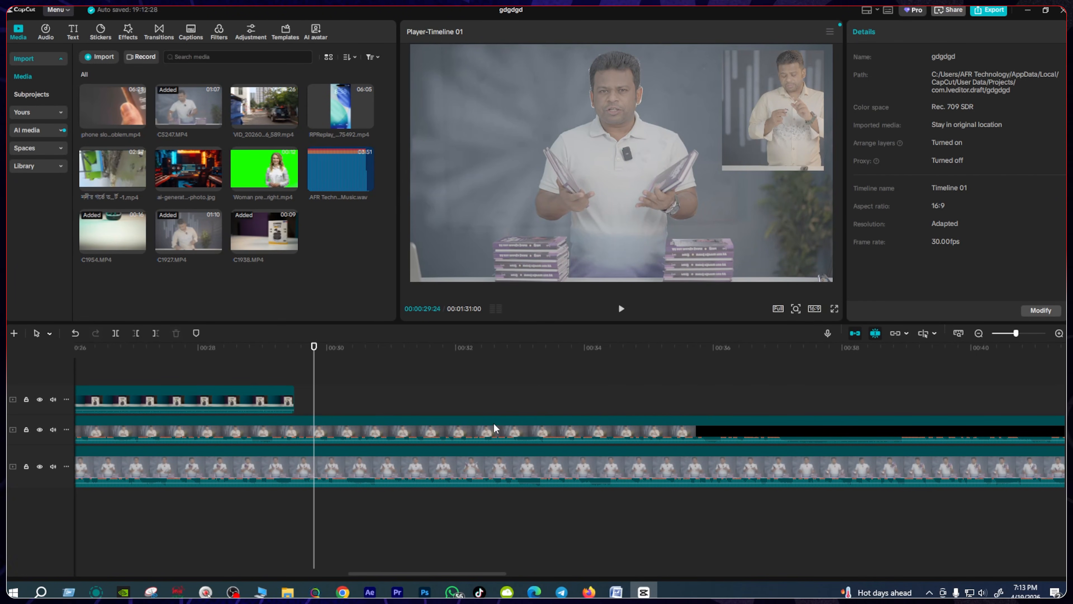
pyautogui.click(381, 347)
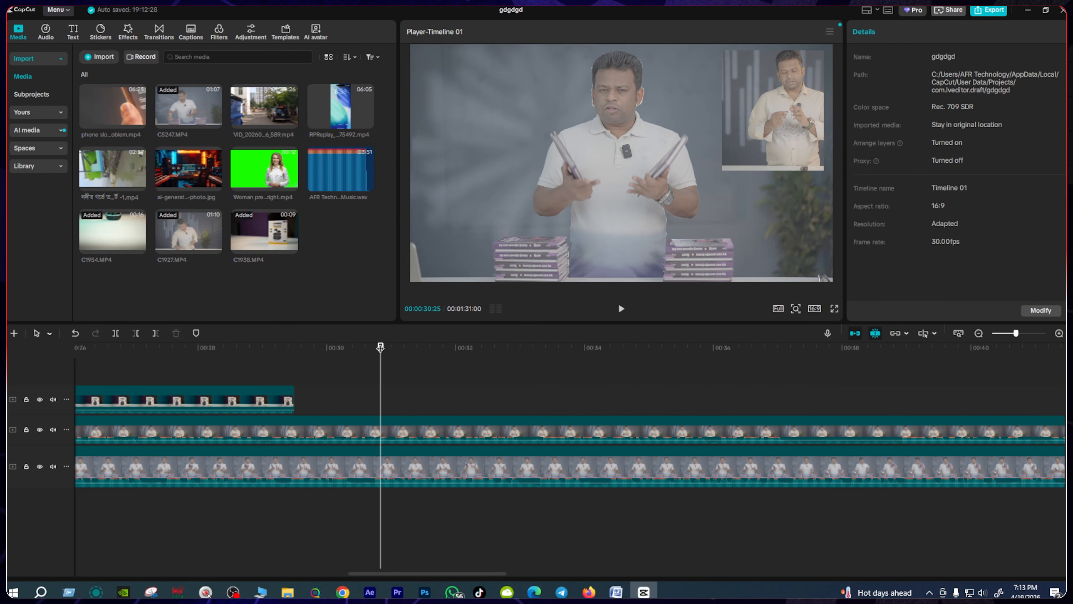
# - Delete the overlaid C1927.MP4 and C1938.MP4 clips from the tracks above the main video
pyautogui.click(456, 431)
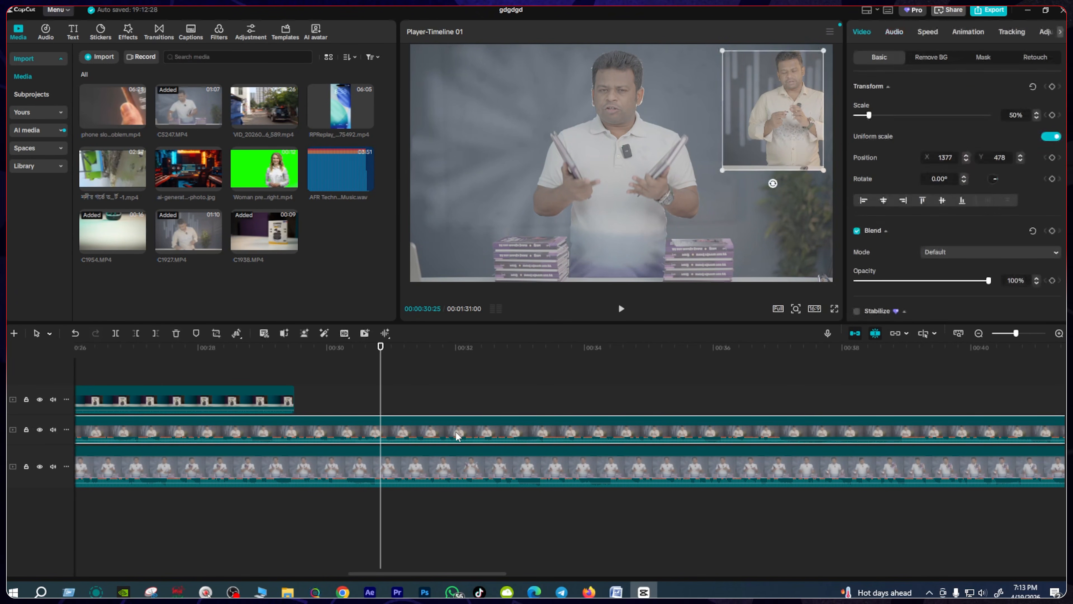
pyautogui.press('Delete')
pyautogui.click(276, 392)
pyautogui.press('Delete')
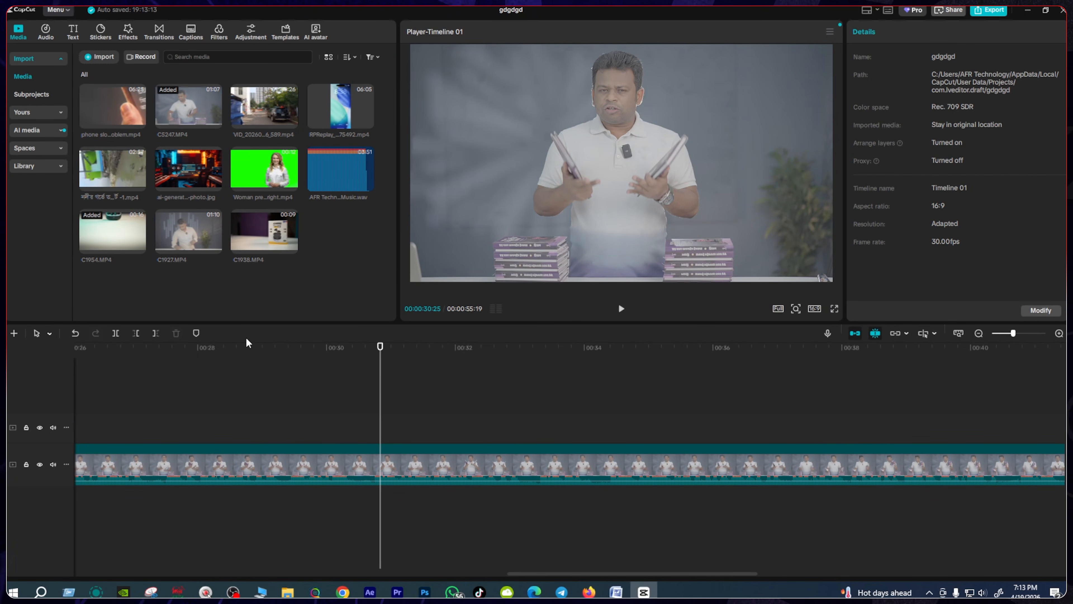
# - Add C1954.MP4 on the track above the main video and trim its start to 00:00:35:18
pyautogui.moveTo(191, 257); pyautogui.dragTo(309, 414)
pyautogui.moveTo(371, 340); pyautogui.dragTo(687, 391)
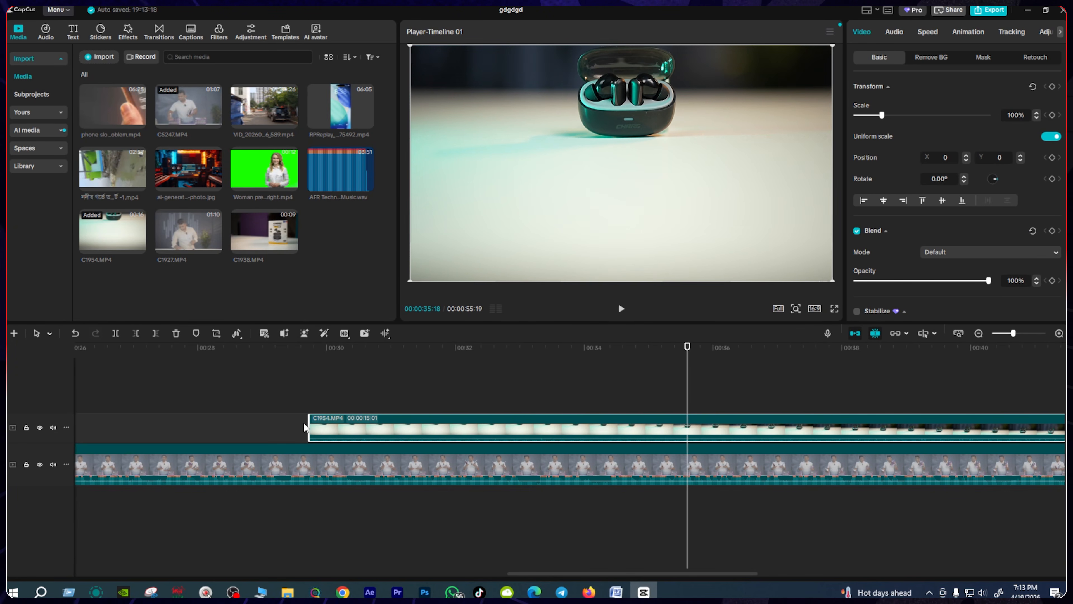
pyautogui.moveTo(312, 422); pyautogui.dragTo(720, 431)
# - Play the C1954.MP4 overlay briefly and cut off everything after 00:00:36:27
pyautogui.press('space')
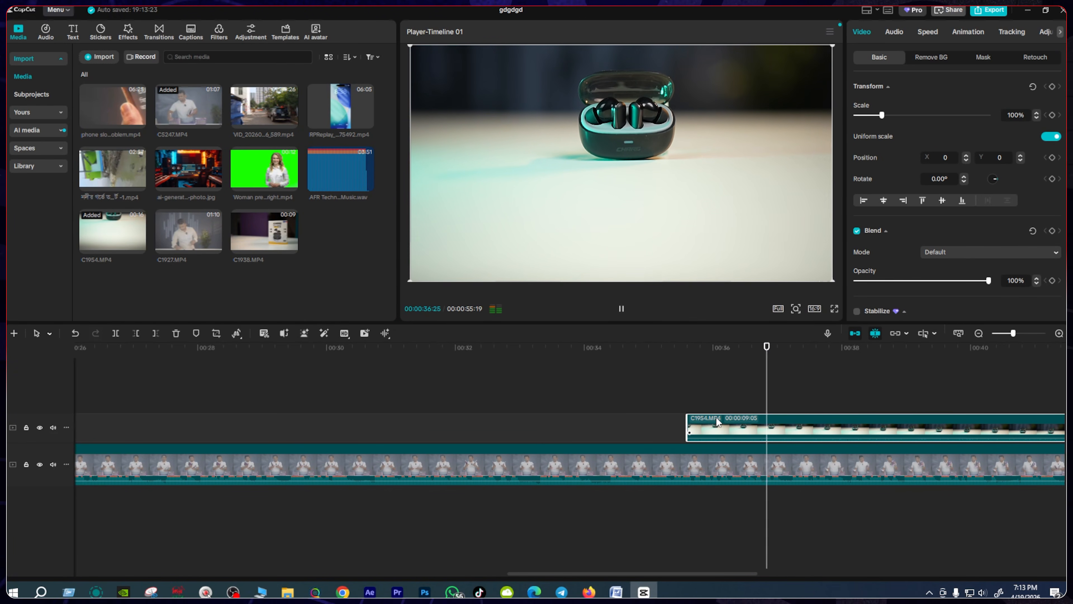
pyautogui.press('space')
pyautogui.moveTo(552, 572); pyautogui.dragTo(625, 572)
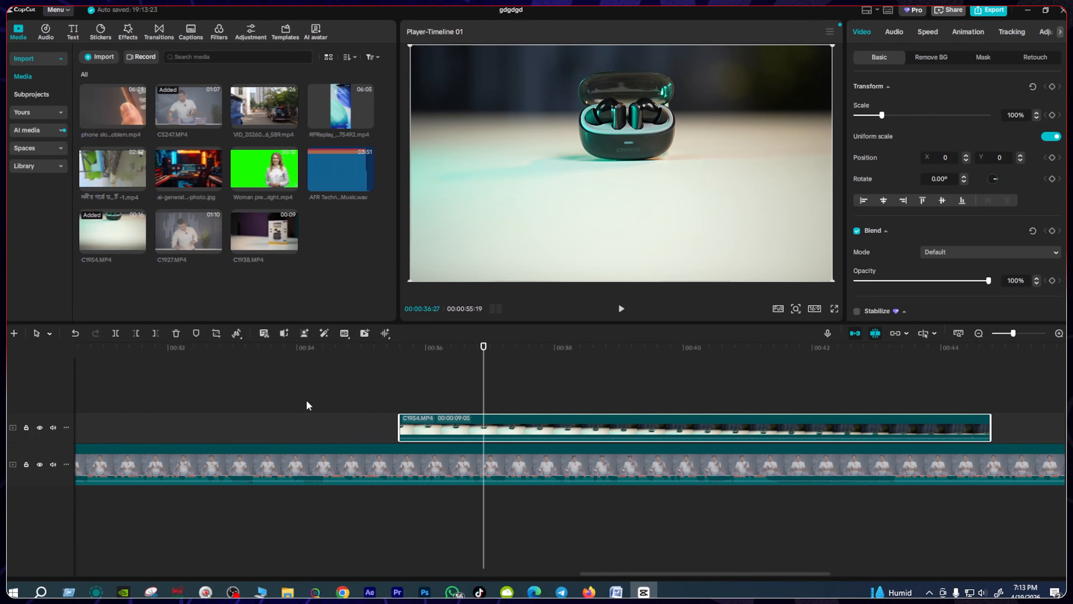
pyautogui.click(156, 335)
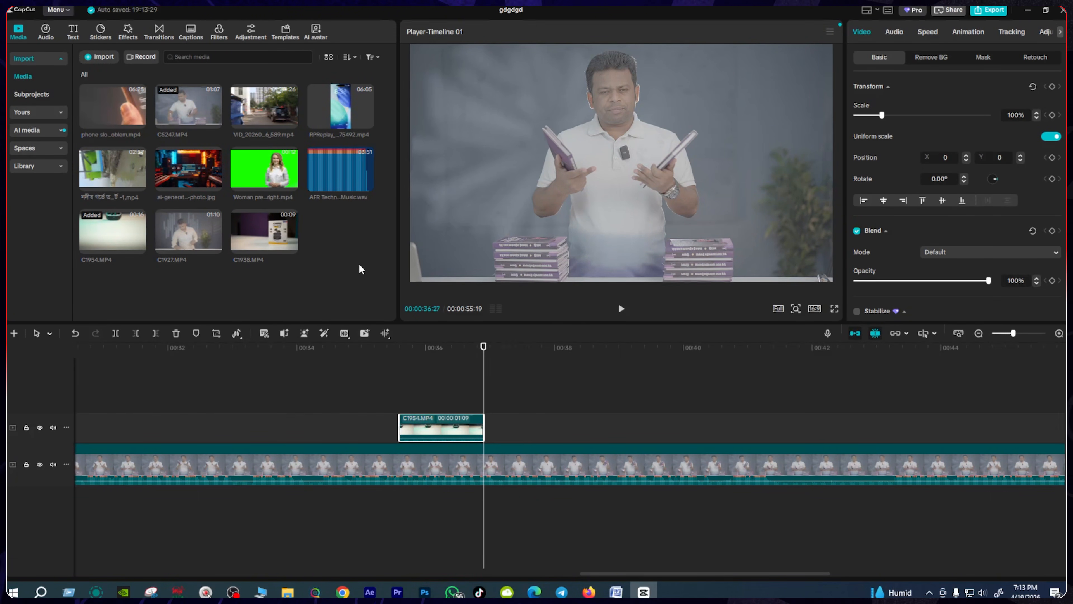
# - Overlay the VID_20260 street video near the end of C1954.MP4, cropped to its central vertical strip, at 57% scale and position -1410, 333
pyautogui.moveTo(264, 106); pyautogui.dragTo(461, 402)
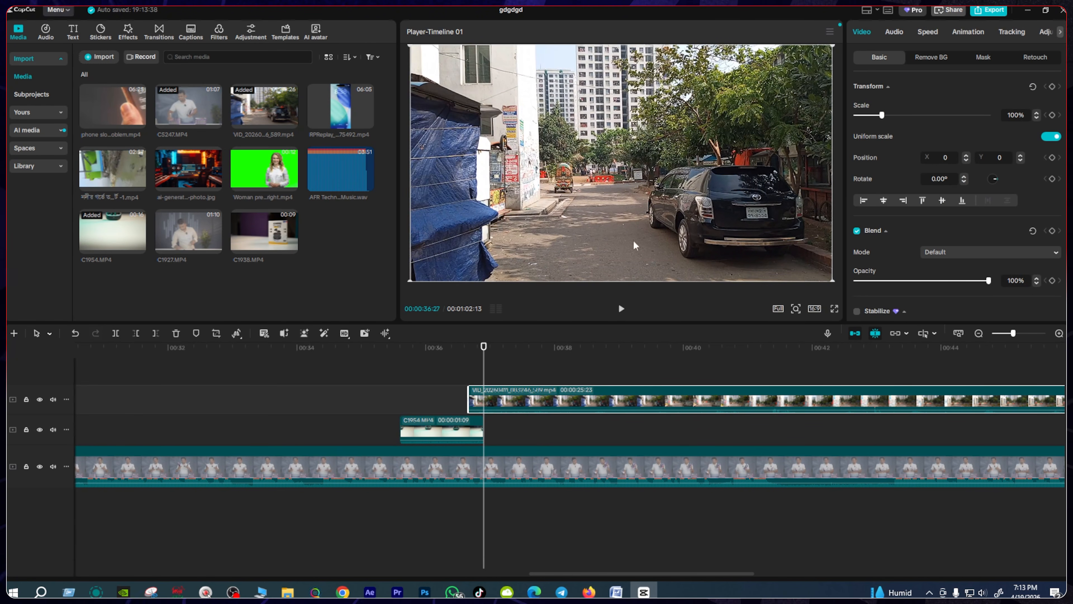
pyautogui.click(216, 333)
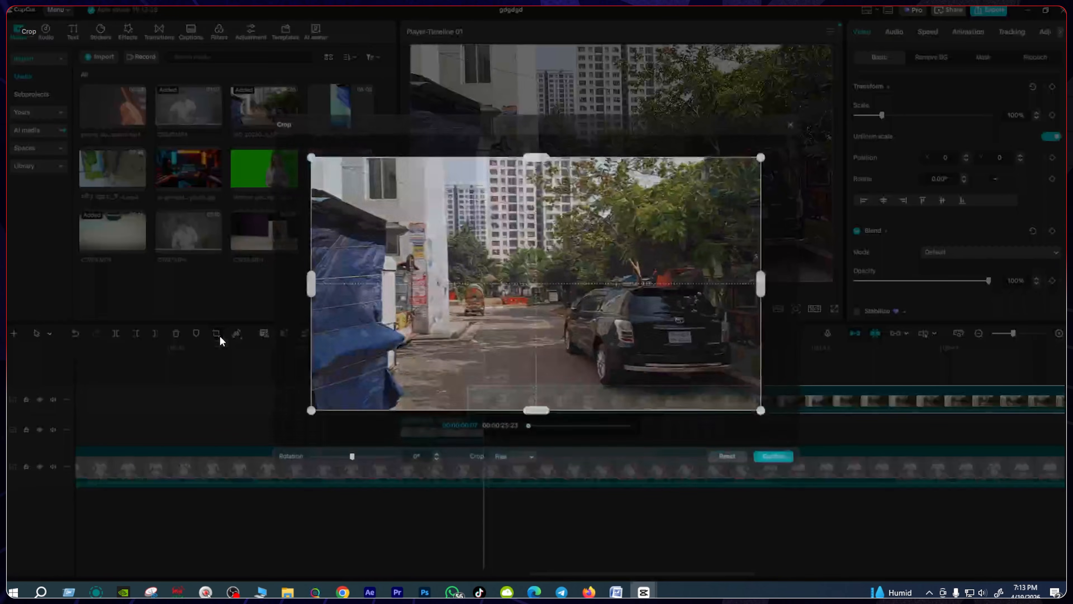
pyautogui.moveTo(760, 284); pyautogui.dragTo(590, 284)
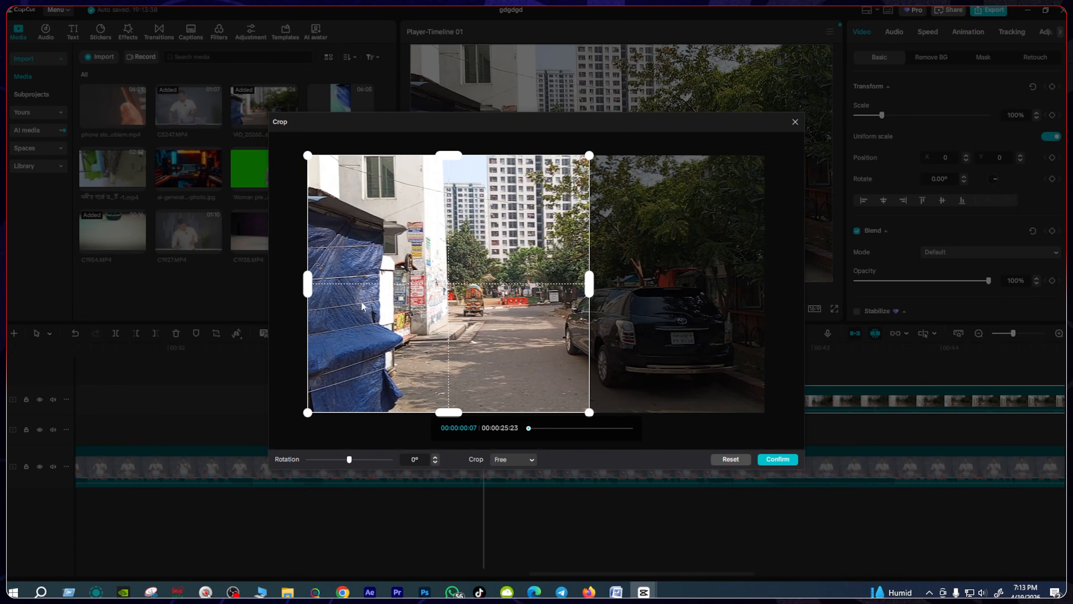
pyautogui.moveTo(307, 307); pyautogui.dragTo(415, 310)
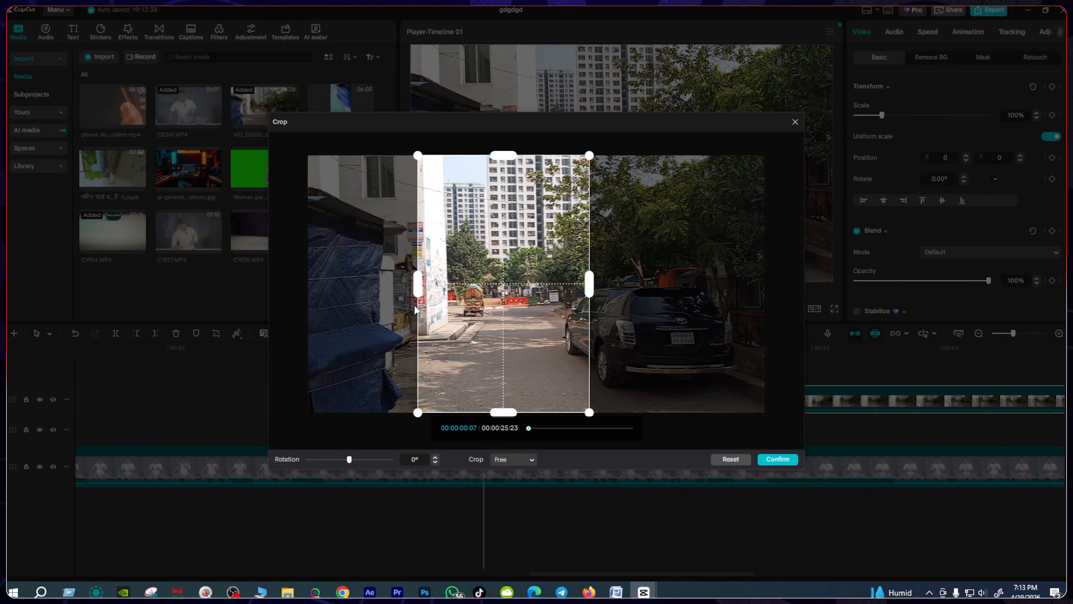
pyautogui.click(777, 459)
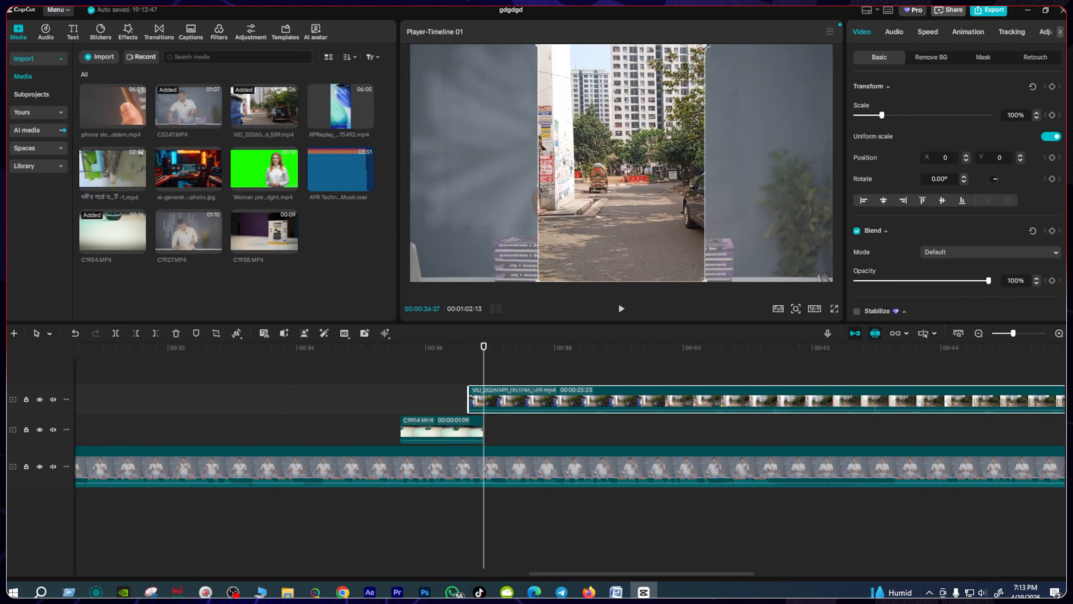
pyautogui.moveTo(706, 44); pyautogui.dragTo(669, 95)
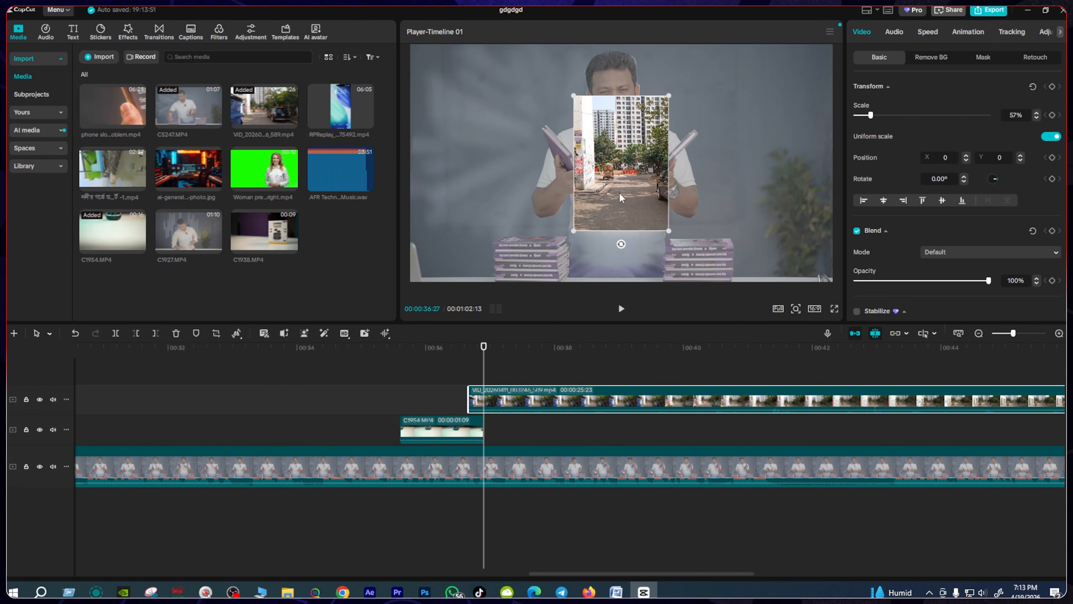
pyautogui.moveTo(620, 197); pyautogui.dragTo(465, 156)
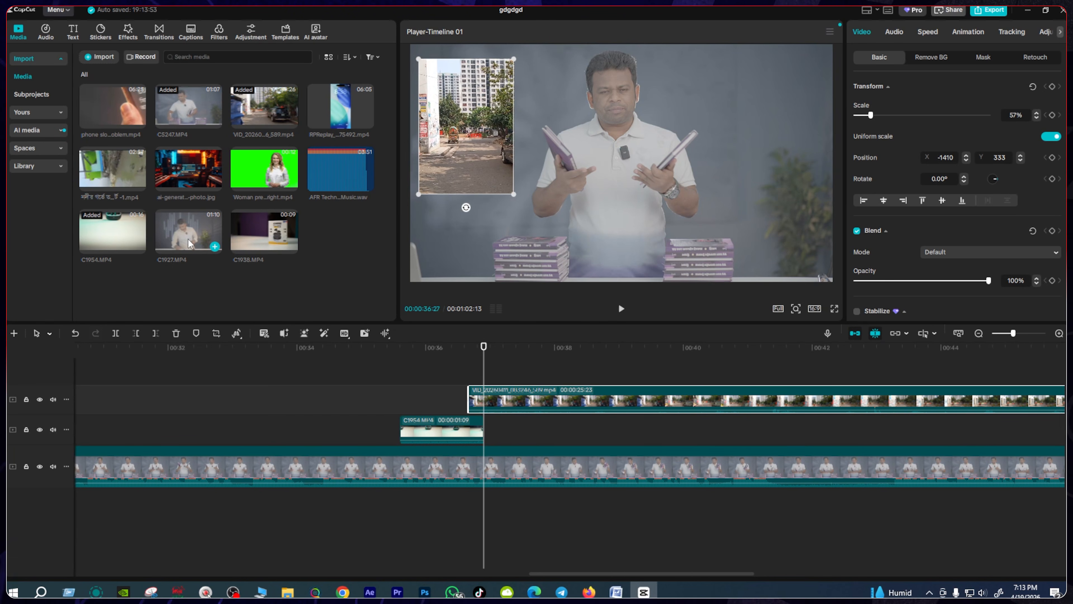
# - Overlay C1927.MP4 on a track above the street video, cropped closely around the man, at 62% scale and position 1300, 348
pyautogui.moveTo(188, 231); pyautogui.dragTo(476, 370)
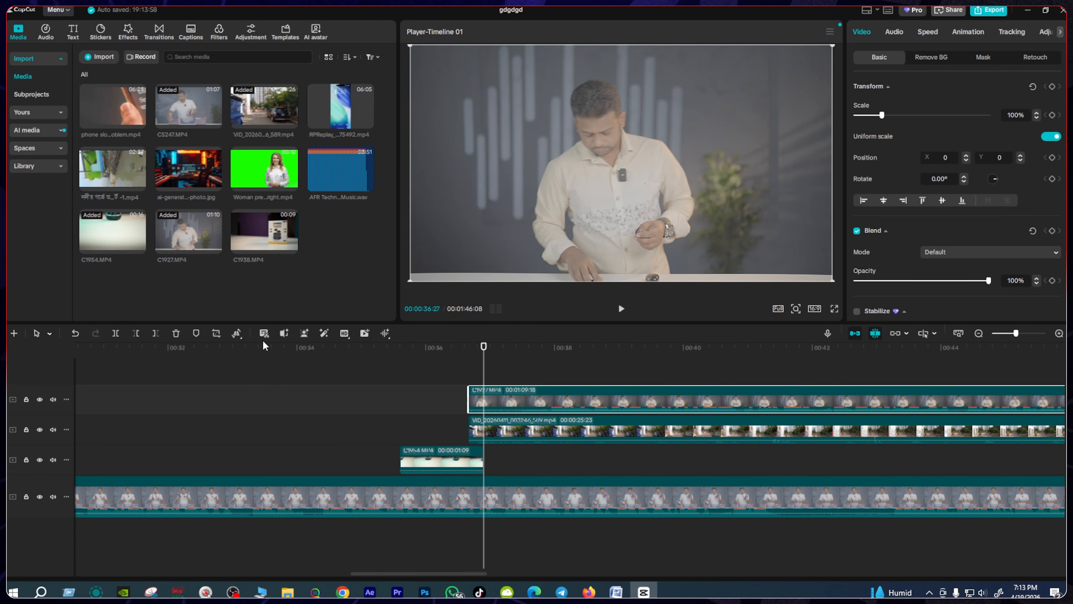
pyautogui.click(216, 334)
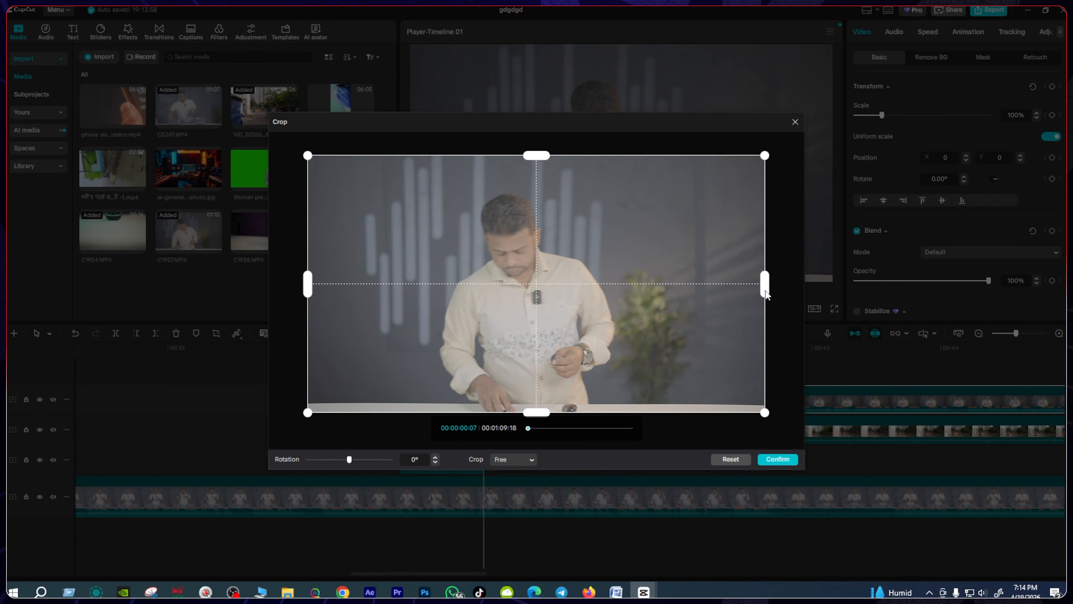
pyautogui.moveTo(765, 294); pyautogui.dragTo(632, 294)
pyautogui.moveTo(307, 292); pyautogui.dragTo(431, 318)
pyautogui.click(777, 463)
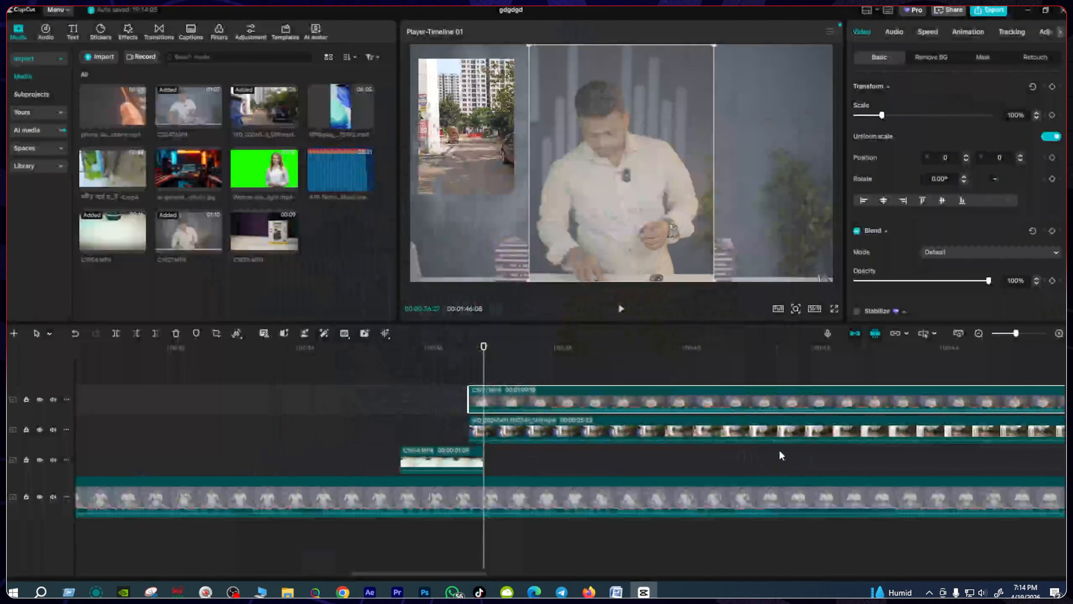
pyautogui.moveTo(716, 48); pyautogui.dragTo(679, 90)
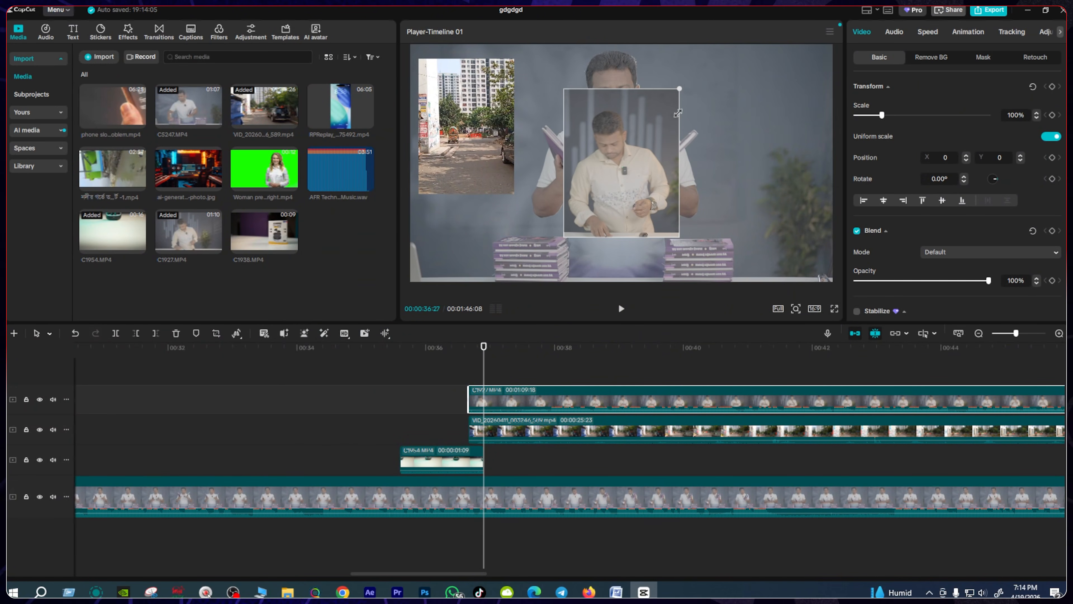
pyautogui.moveTo(649, 136); pyautogui.dragTo(792, 97)
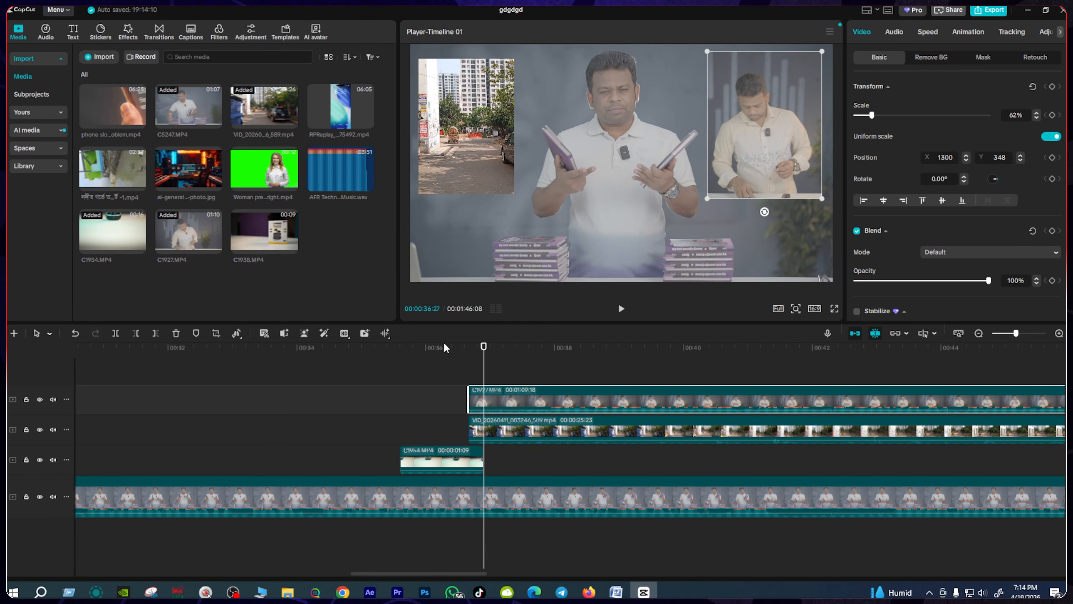
# - Play the section from before the C1954.MP4 clip through the two cropped picture-in-picture overlays
pyautogui.click(445, 349)
pyautogui.click(348, 349)
pyautogui.press('space')
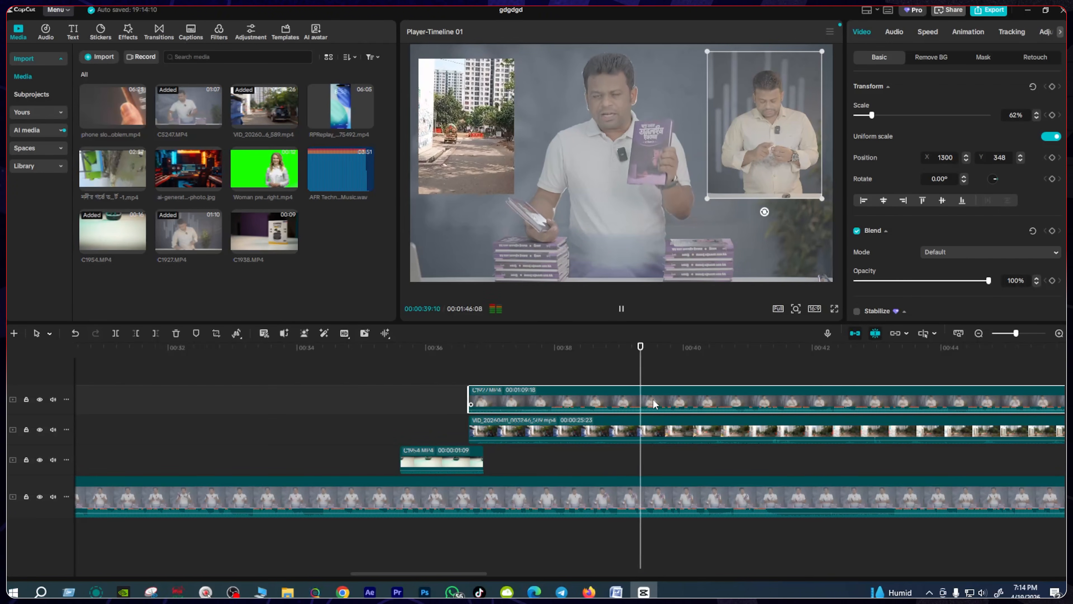
pyautogui.press('space')
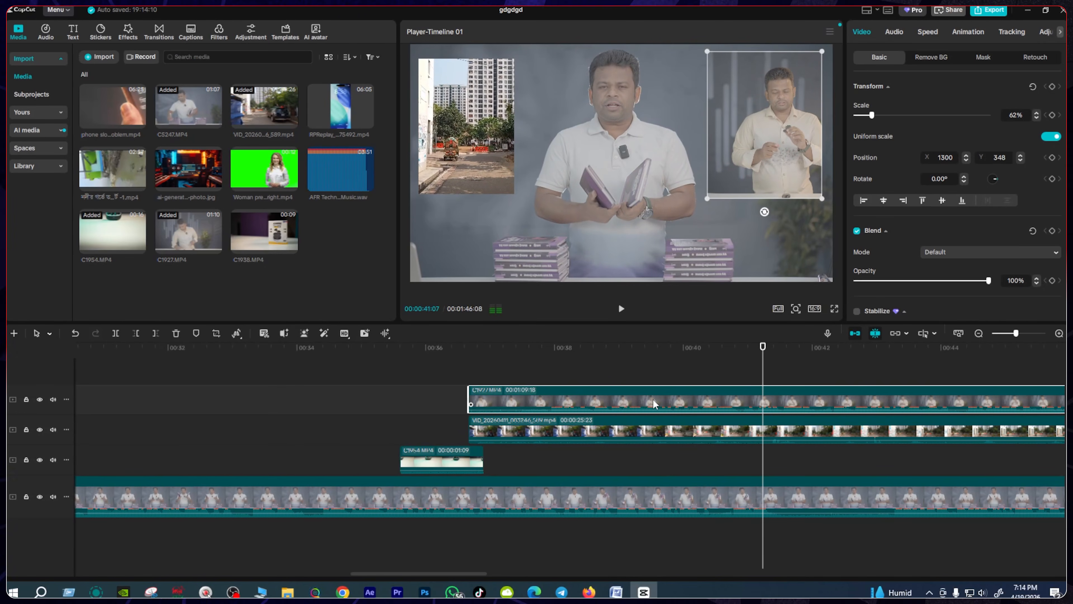
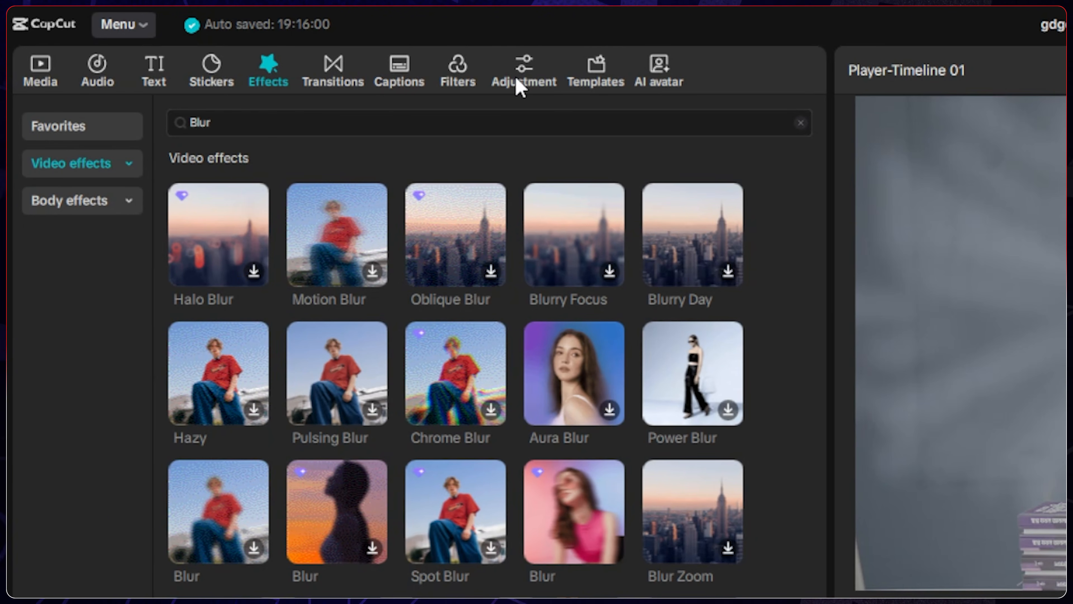
# - Adjust the main clip's Luma curve, moving the black point inward and the white point down by about a fifth each
pyautogui.click(522, 80)
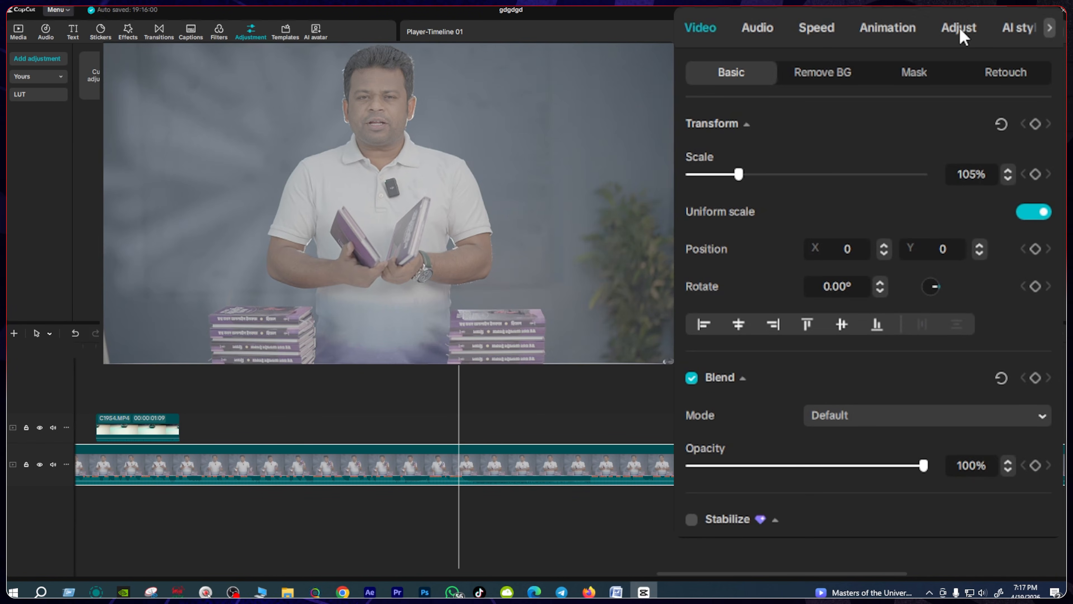
pyautogui.click(1009, 33)
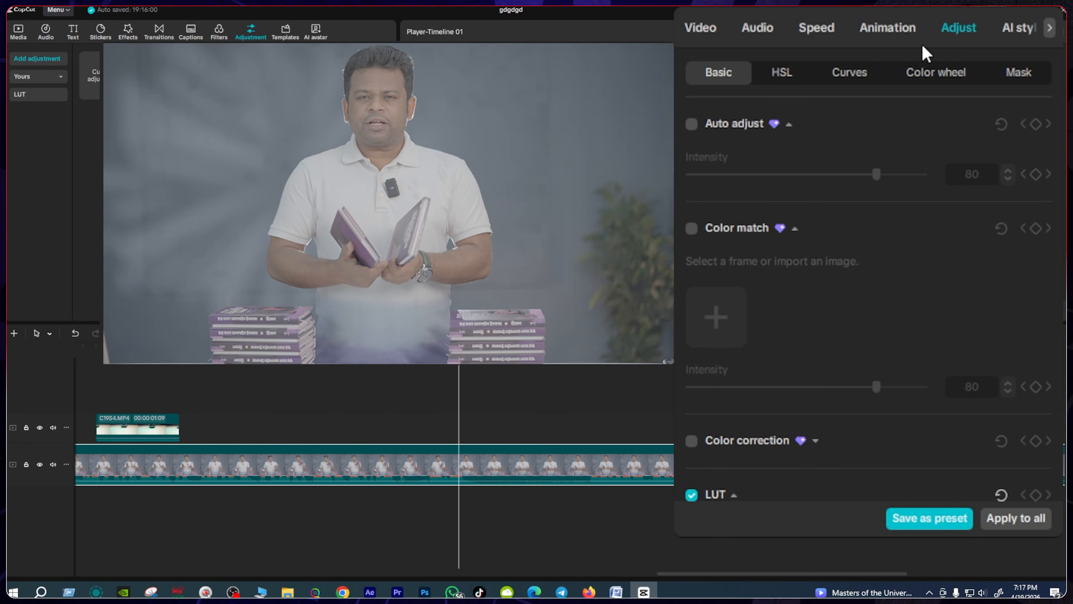
pyautogui.scroll(-6, 807, 330)
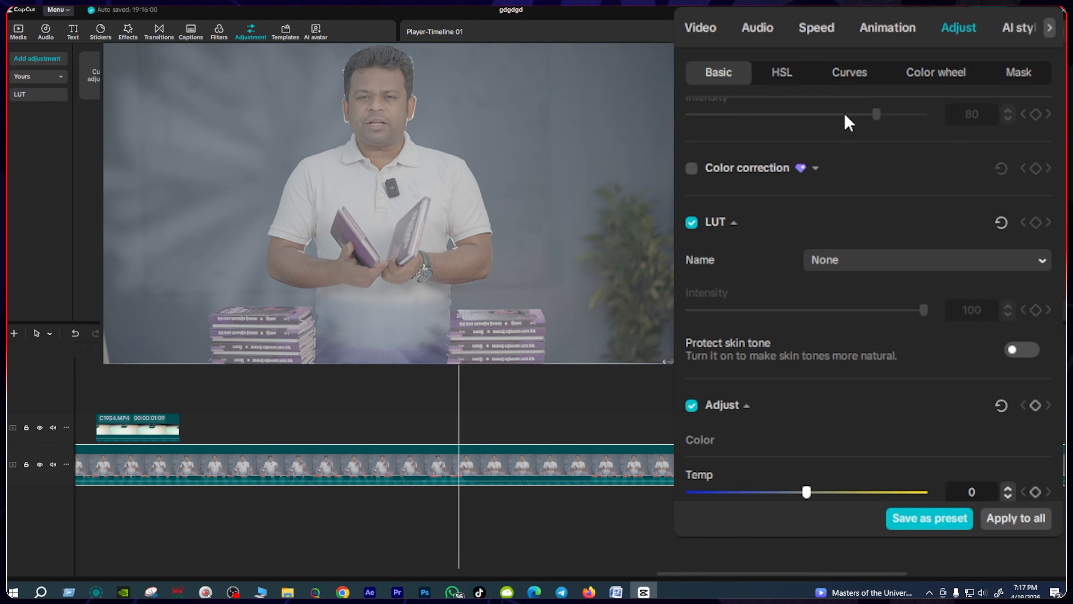
pyautogui.click(850, 84)
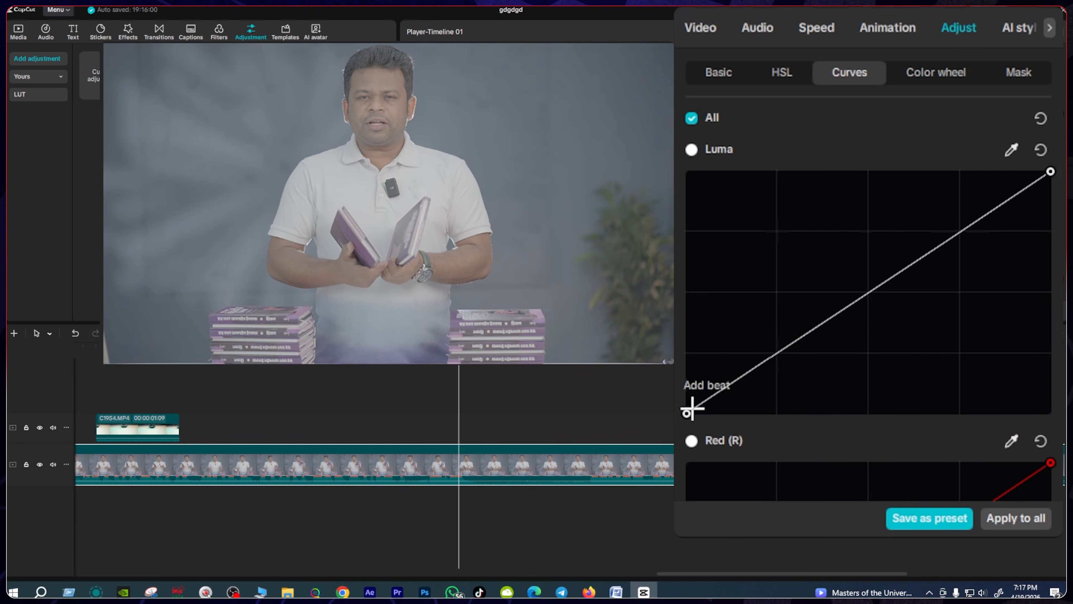
pyautogui.moveTo(688, 411); pyautogui.dragTo(765, 412)
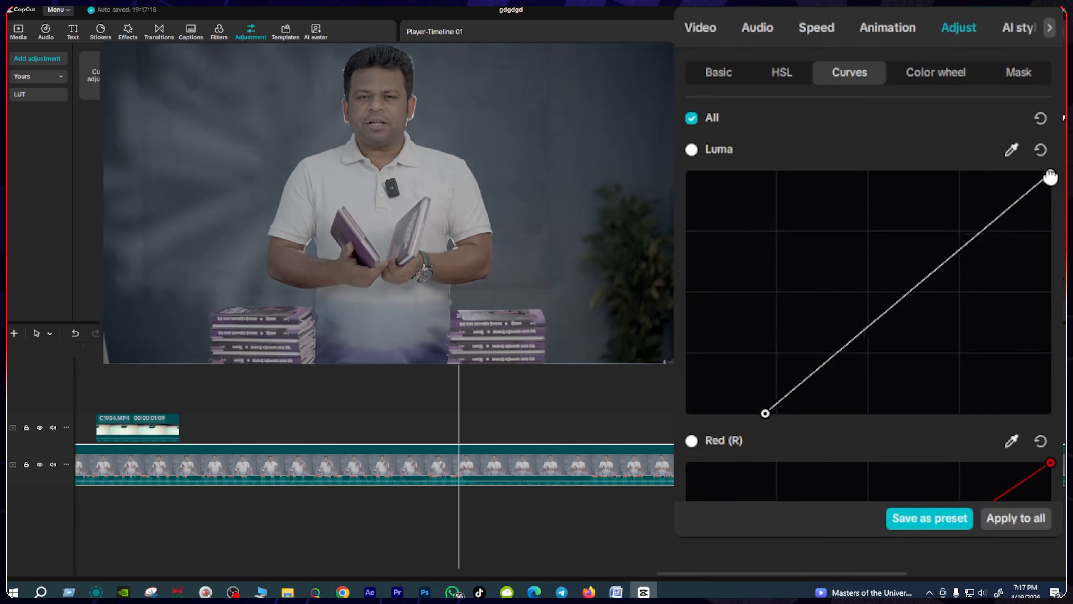
pyautogui.moveTo(1050, 177); pyautogui.dragTo(1050, 223)
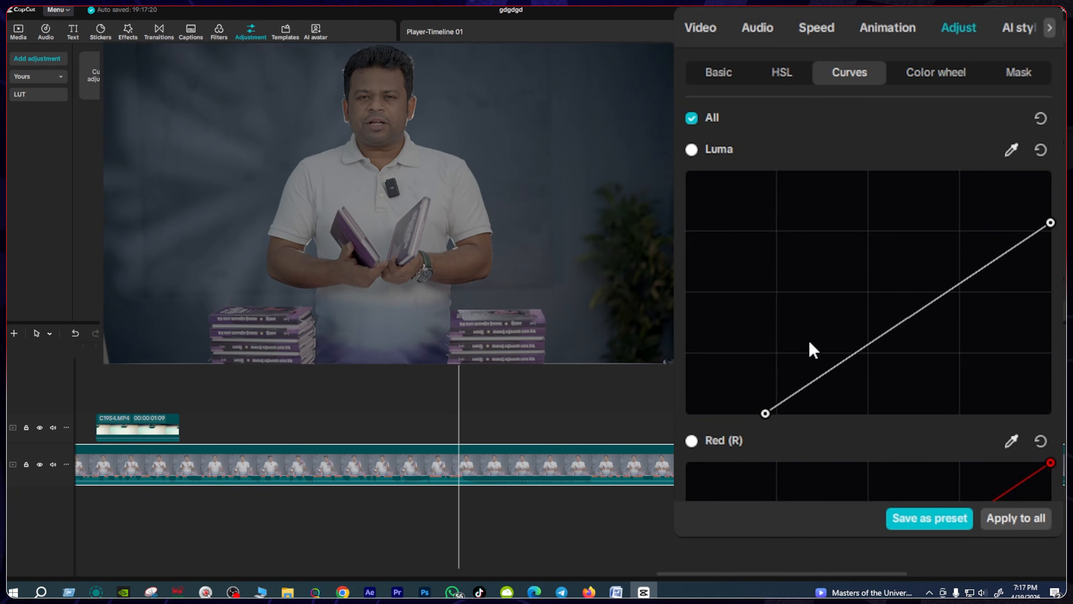
# - Set the main clip's basic color adjustments to saturation 34, tint 11 and temp 7
pyautogui.click(719, 74)
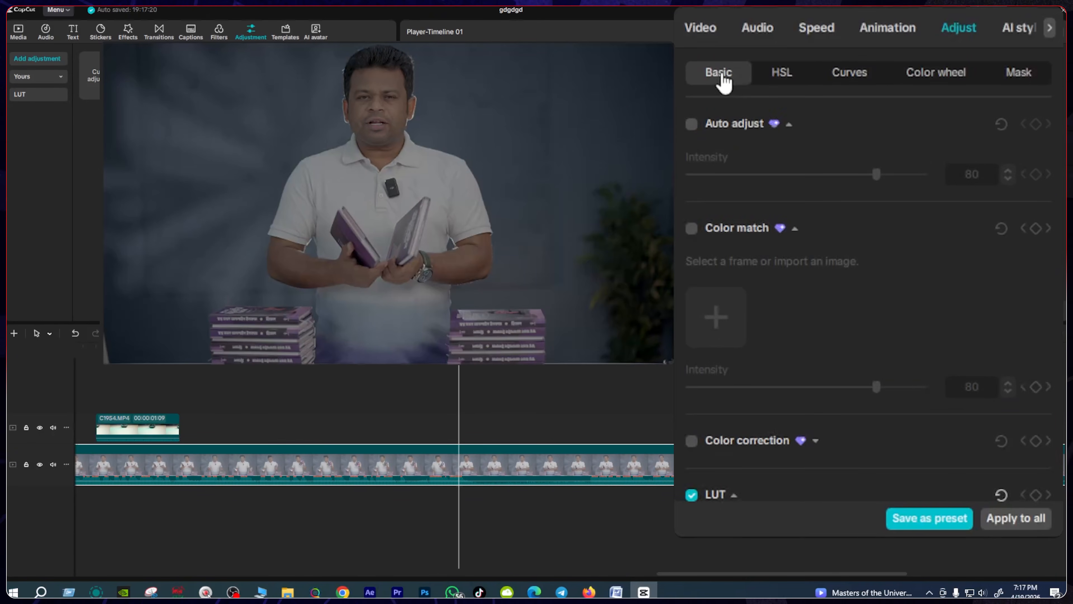
pyautogui.scroll(-5, 757, 298)
pyautogui.scroll(-3, 760, 301)
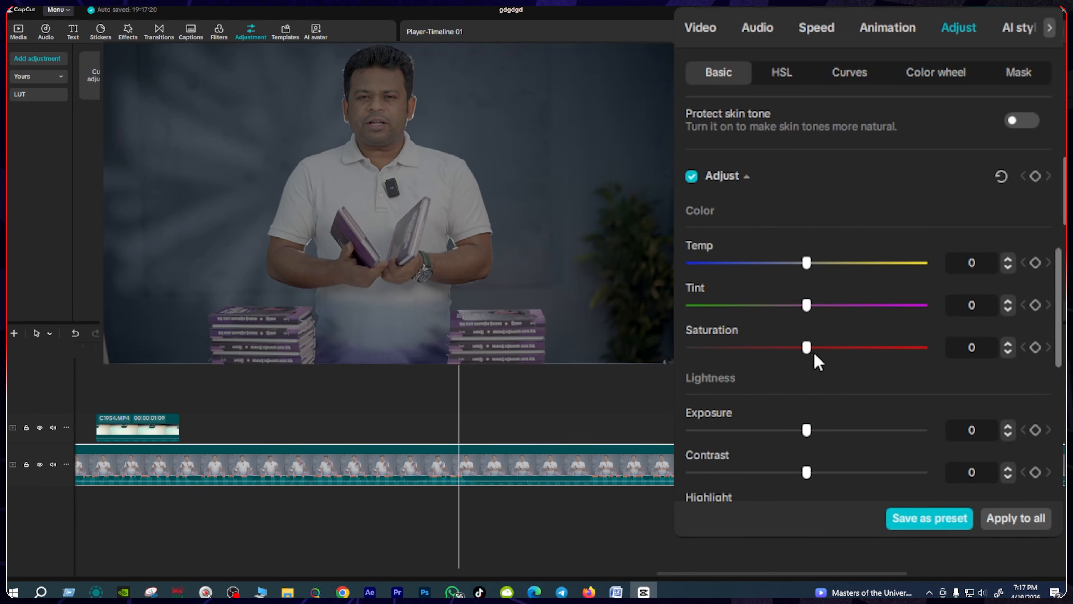
pyautogui.moveTo(809, 350); pyautogui.dragTo(885, 364)
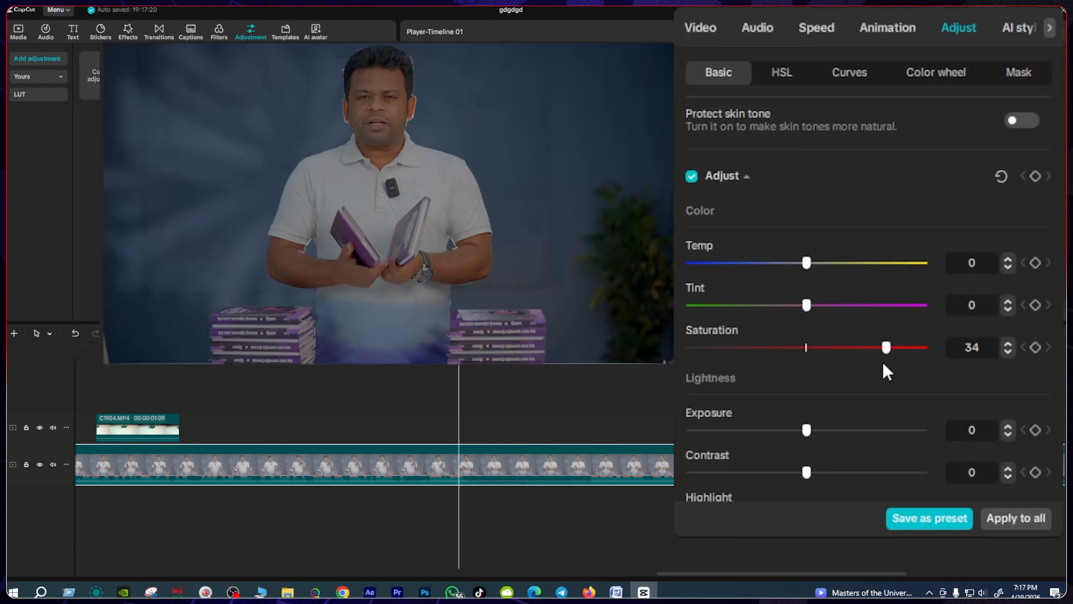
pyautogui.moveTo(808, 305); pyautogui.dragTo(830, 306)
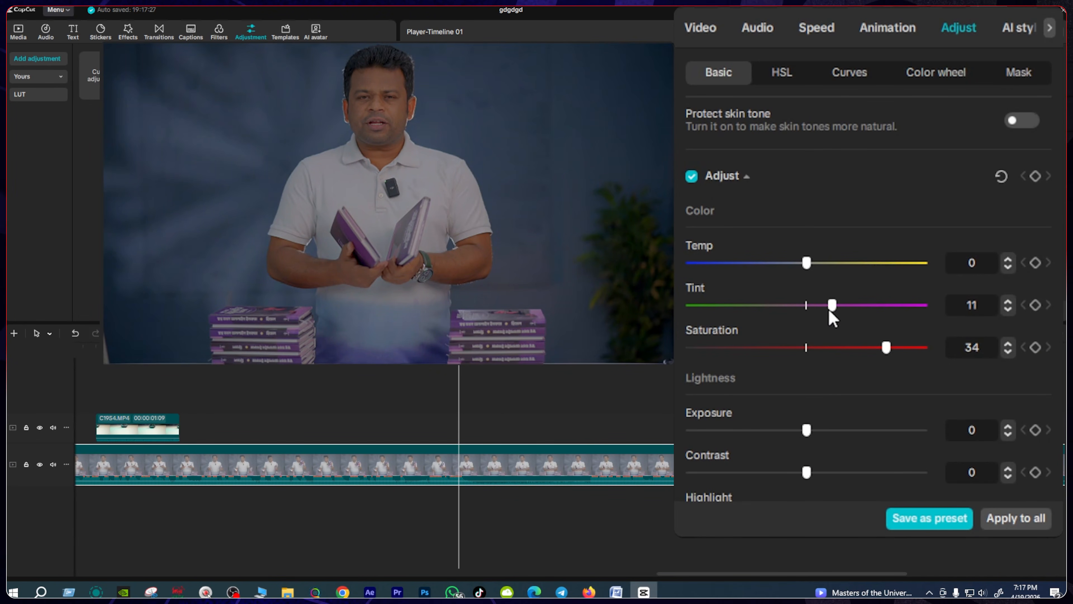
pyautogui.moveTo(806, 263); pyautogui.dragTo(824, 264)
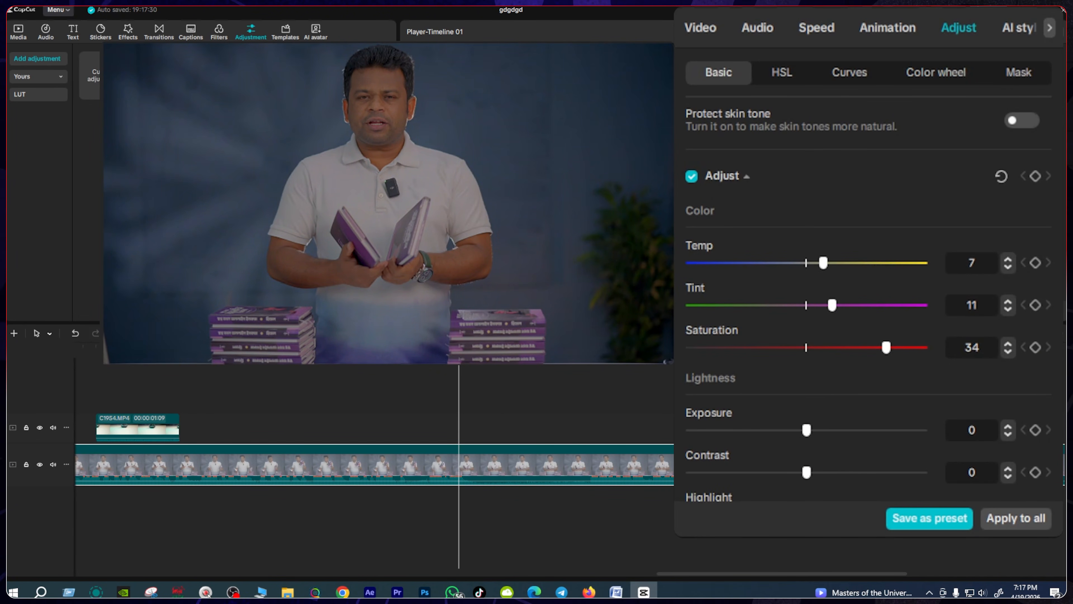
# - Set the main clip's lightness adjustments to exposure 29 and brilliance 11
pyautogui.scroll(-3, 841, 401)
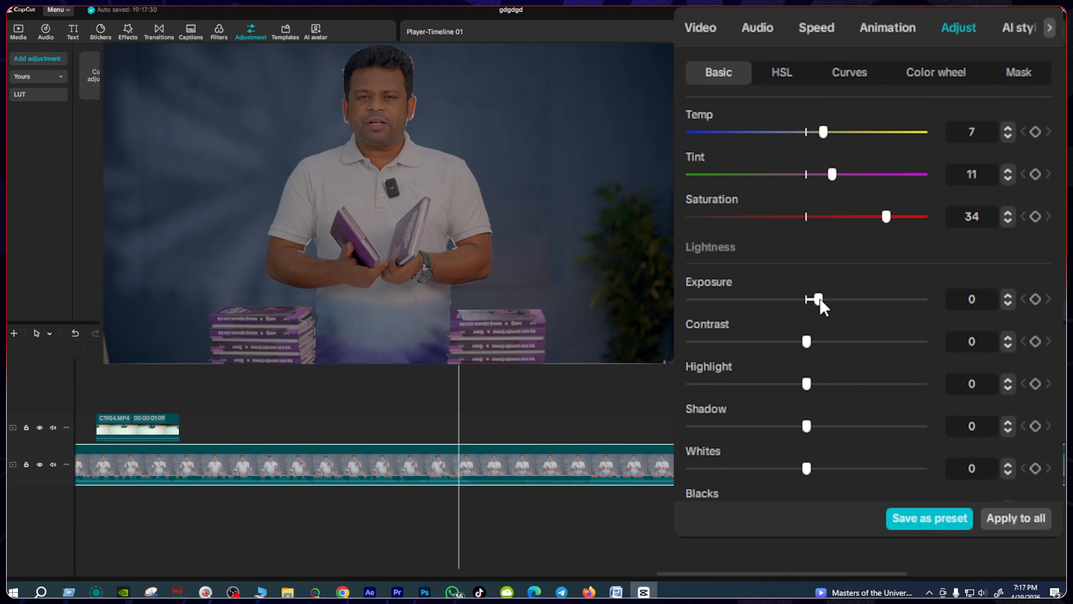
pyautogui.moveTo(820, 298); pyautogui.dragTo(872, 308)
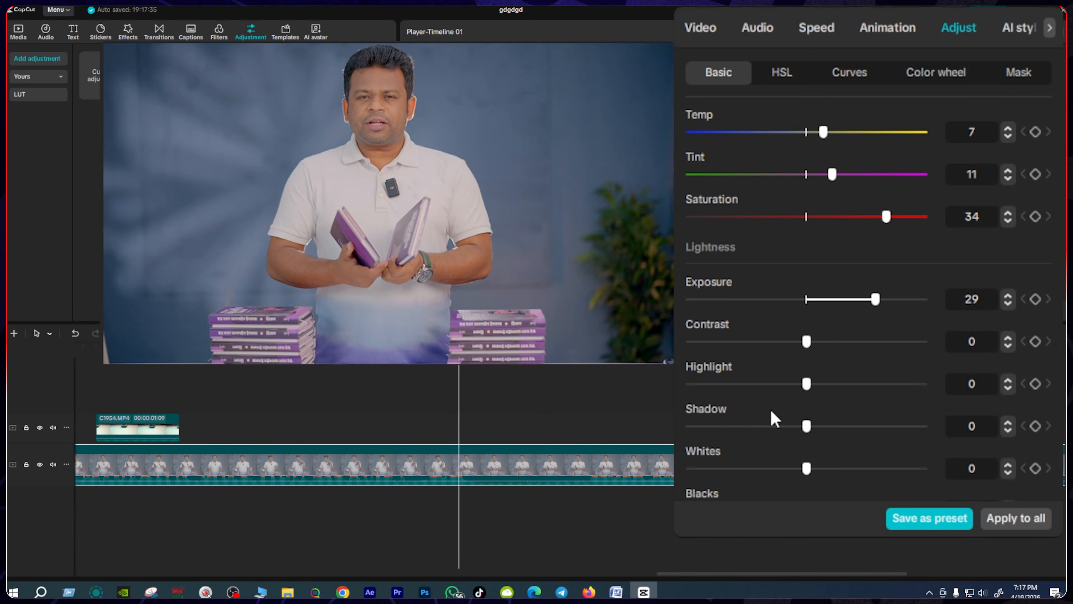
pyautogui.scroll(-3, 773, 418)
pyautogui.moveTo(807, 414); pyautogui.dragTo(830, 425)
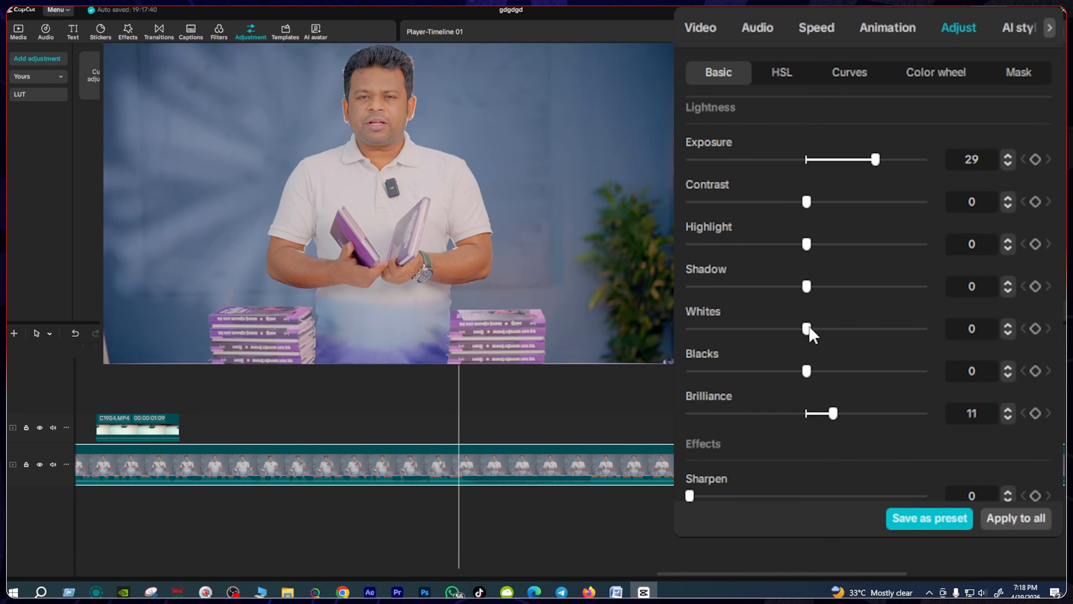
# - Set the main clip's shadow to -7 and its sharpen effect to 12
pyautogui.moveTo(805, 294); pyautogui.dragTo(787, 322)
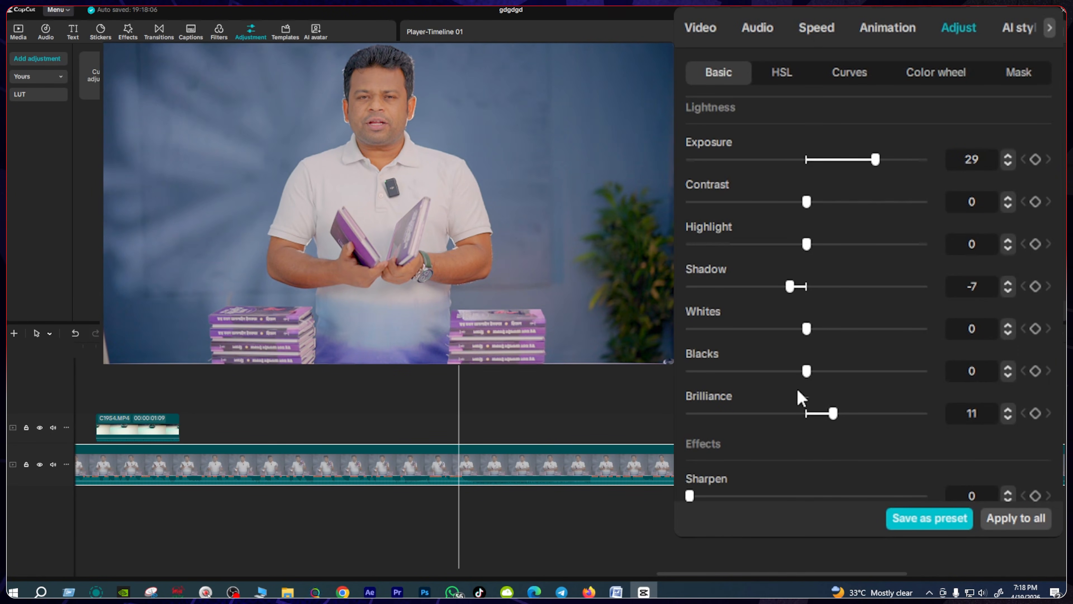
pyautogui.scroll(-4, 797, 399)
pyautogui.moveTo(690, 323); pyautogui.dragTo(719, 335)
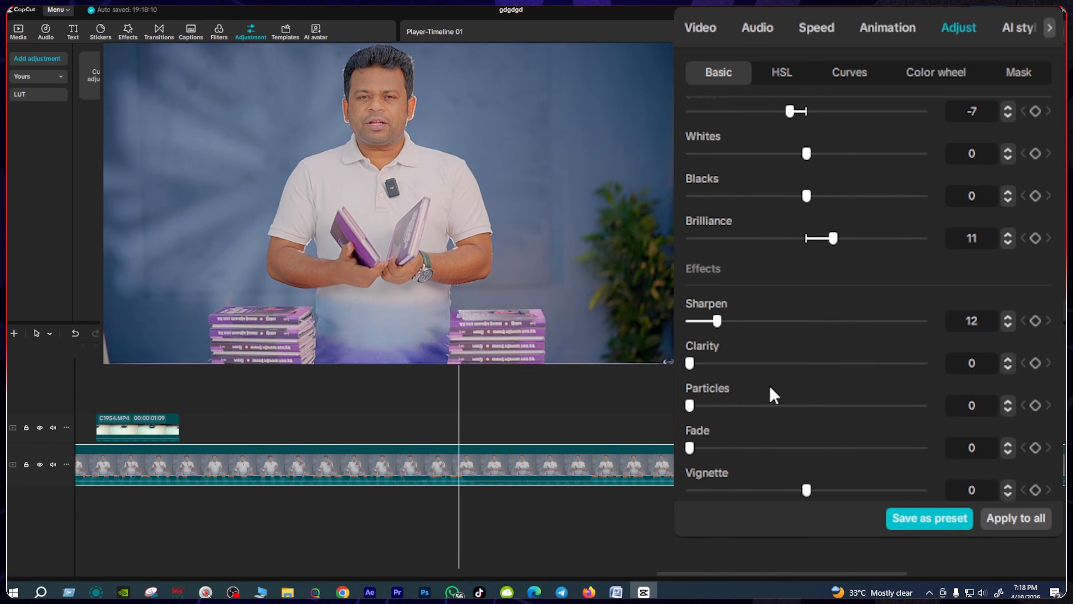
pyautogui.moveTo(808, 488)
pyautogui.mouseDown()
pyautogui.moveTo(826, 501)
pyautogui.moveTo(805, 501)
pyautogui.mouseUp()
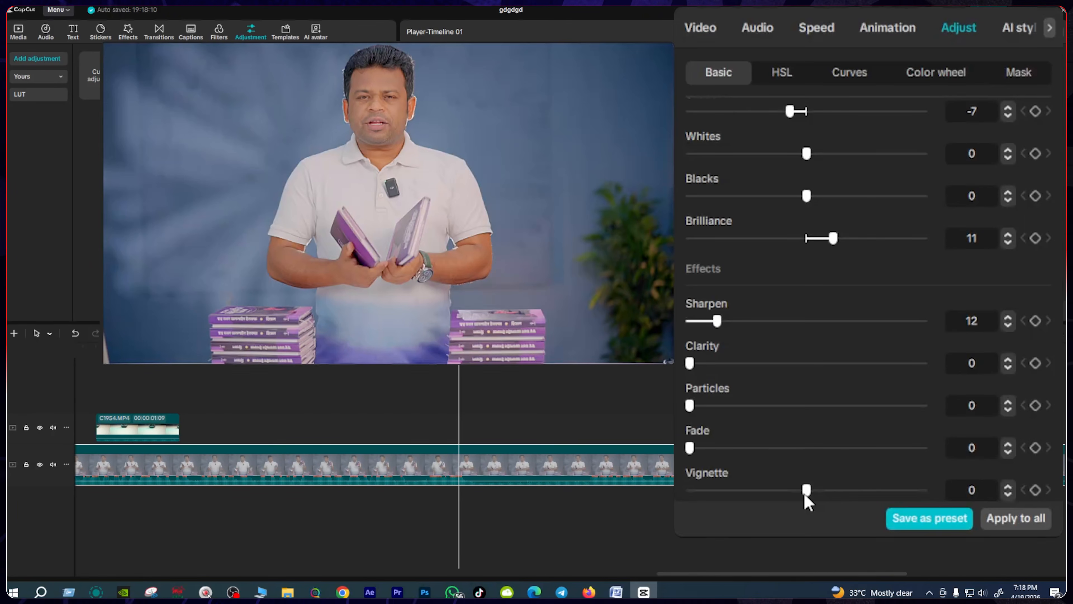
pyautogui.scroll(3, 784, 444)
pyautogui.scroll(5, 784, 442)
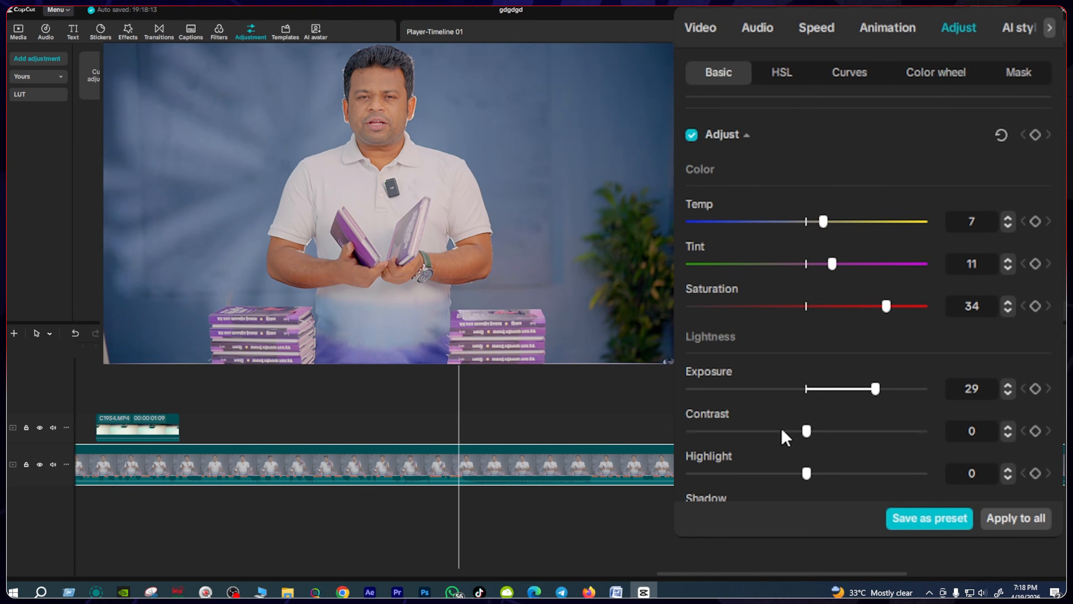
# - Raise the saturation of the main clip's greens to 66 with the HSL adjustment
pyautogui.click(789, 87)
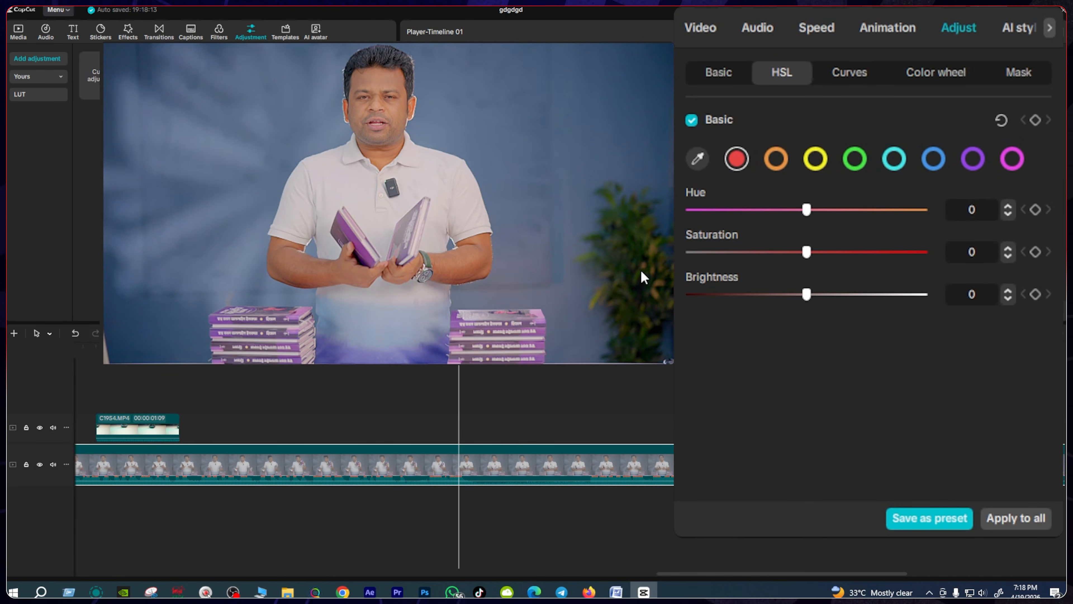
pyautogui.click(857, 162)
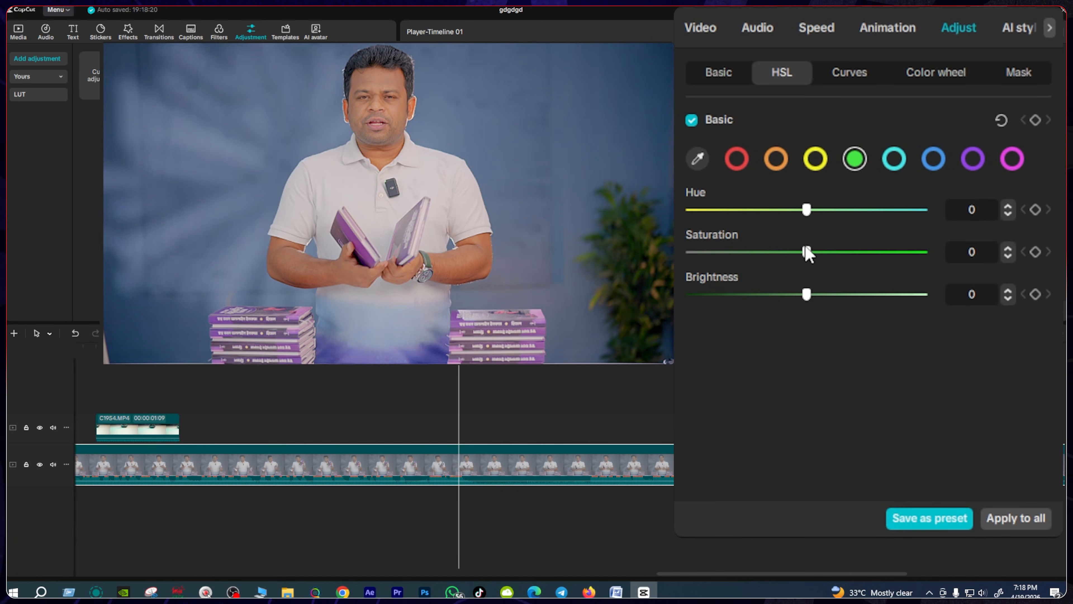
pyautogui.moveTo(806, 252); pyautogui.dragTo(817, 280)
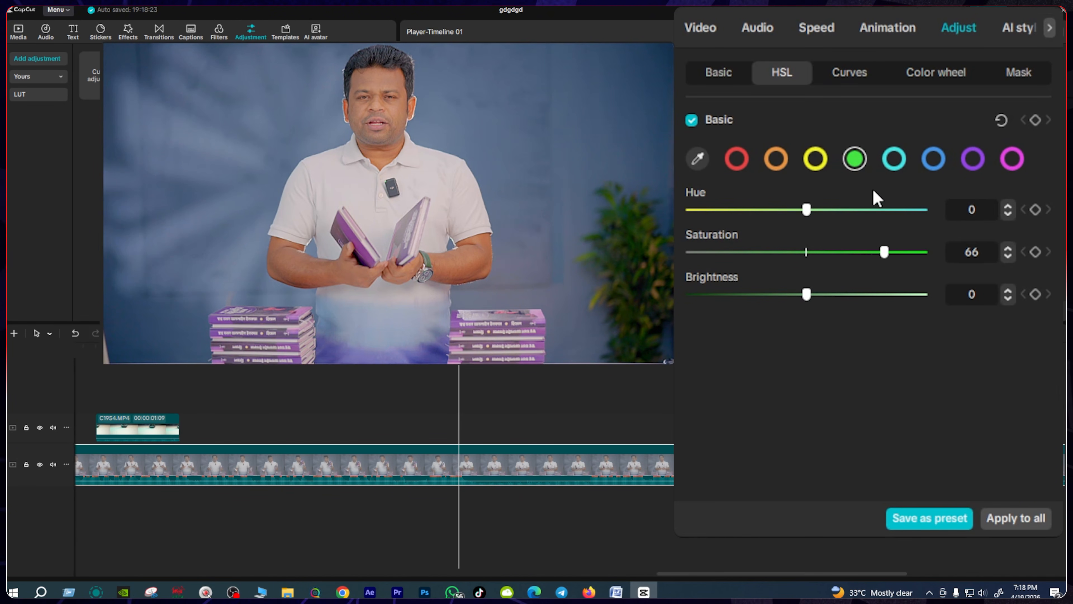
# - Set the main clip's blues to saturation -31 and hue 55 in HSL, and adjust the hue of the purples
pyautogui.click(934, 162)
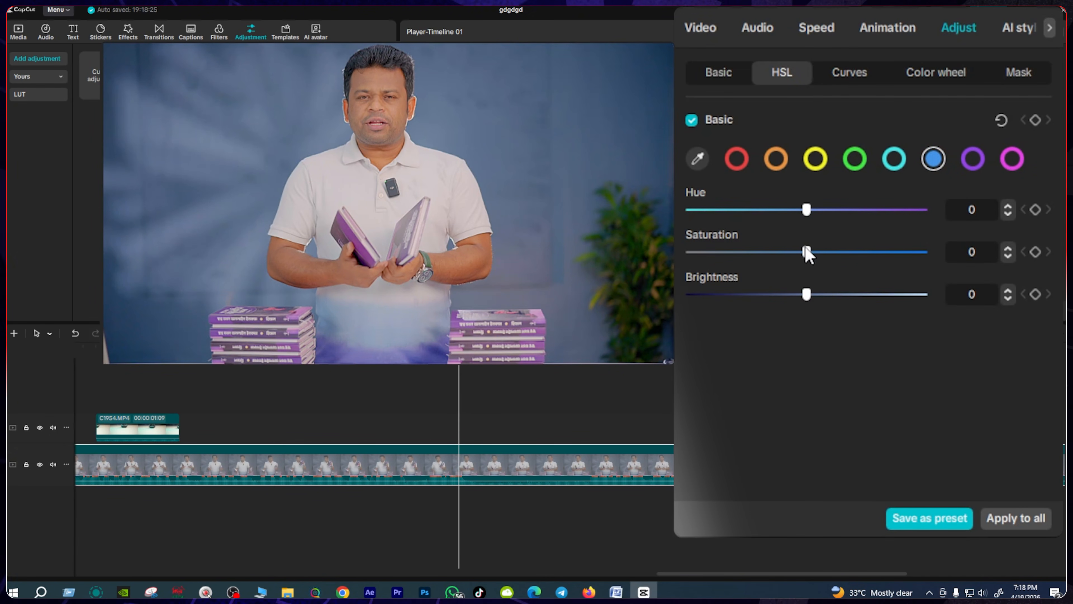
pyautogui.moveTo(807, 252); pyautogui.dragTo(767, 265)
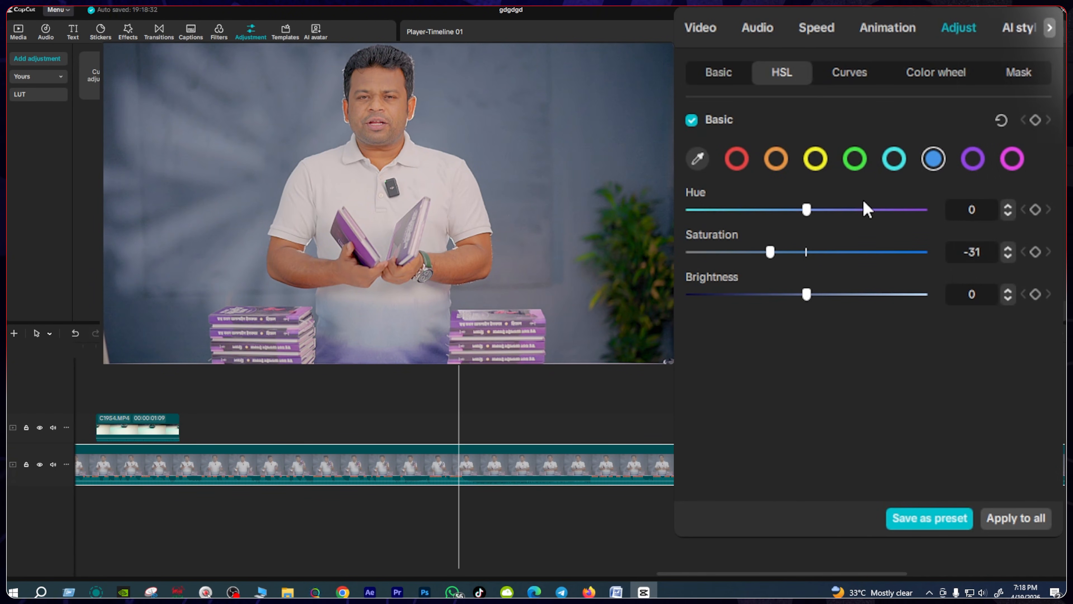
pyautogui.moveTo(808, 210); pyautogui.dragTo(869, 225)
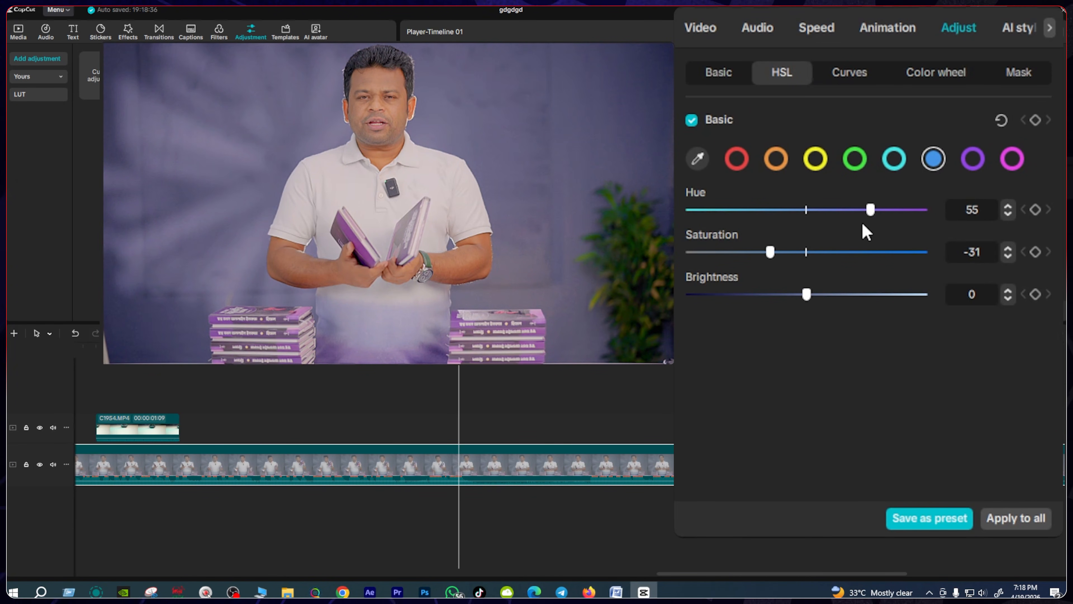
pyautogui.click(973, 159)
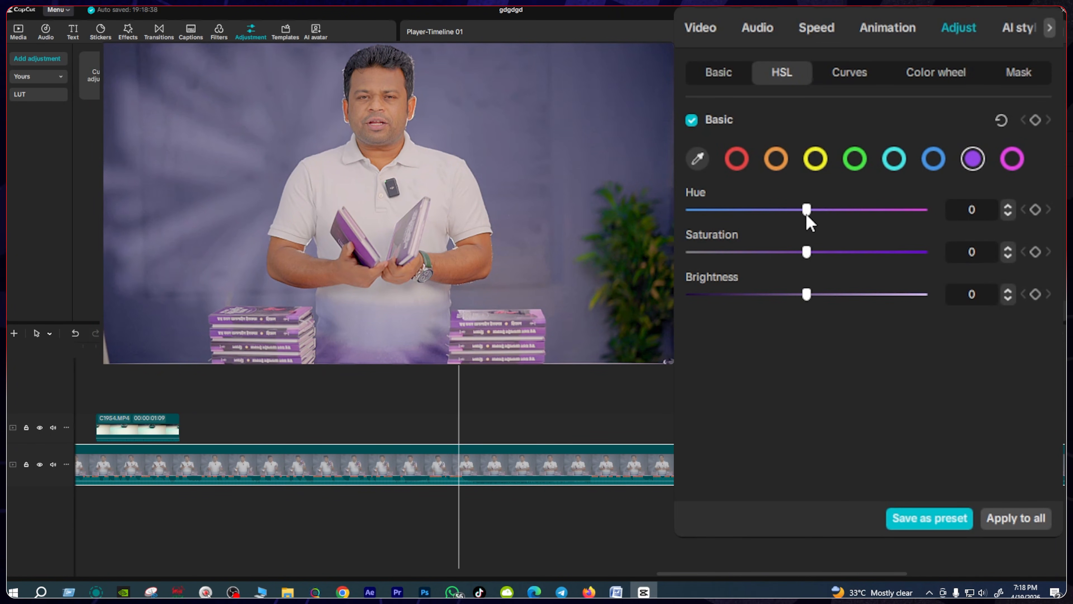
pyautogui.moveTo(807, 215)
pyautogui.mouseDown()
pyautogui.moveTo(879, 220)
pyautogui.moveTo(799, 227)
pyautogui.mouseUp()
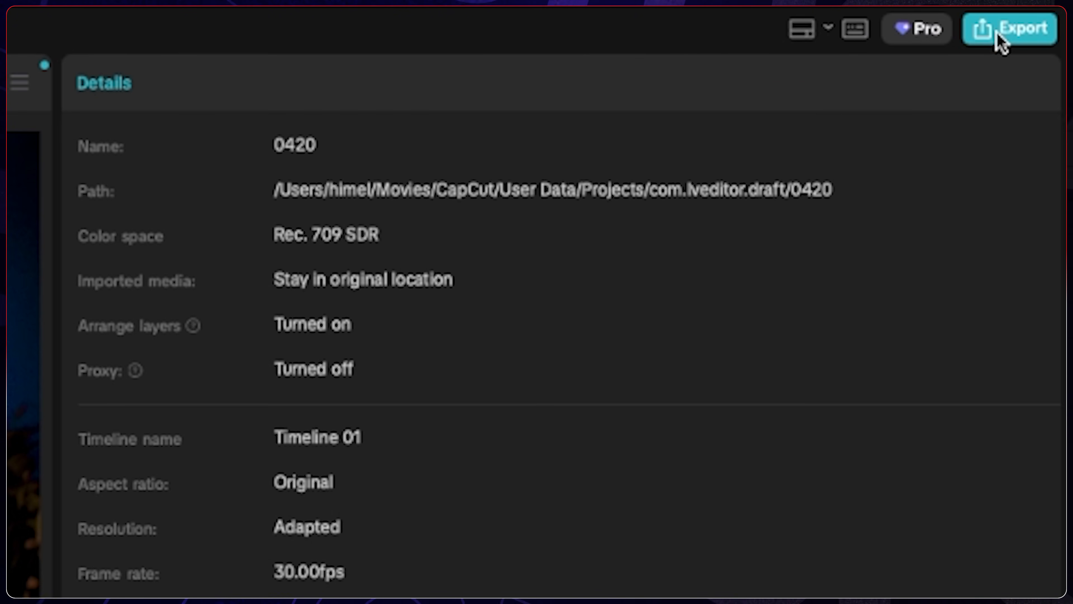
# - Start exporting project 0420 and name the exported file Phone Hang
pyautogui.click(1001, 39)
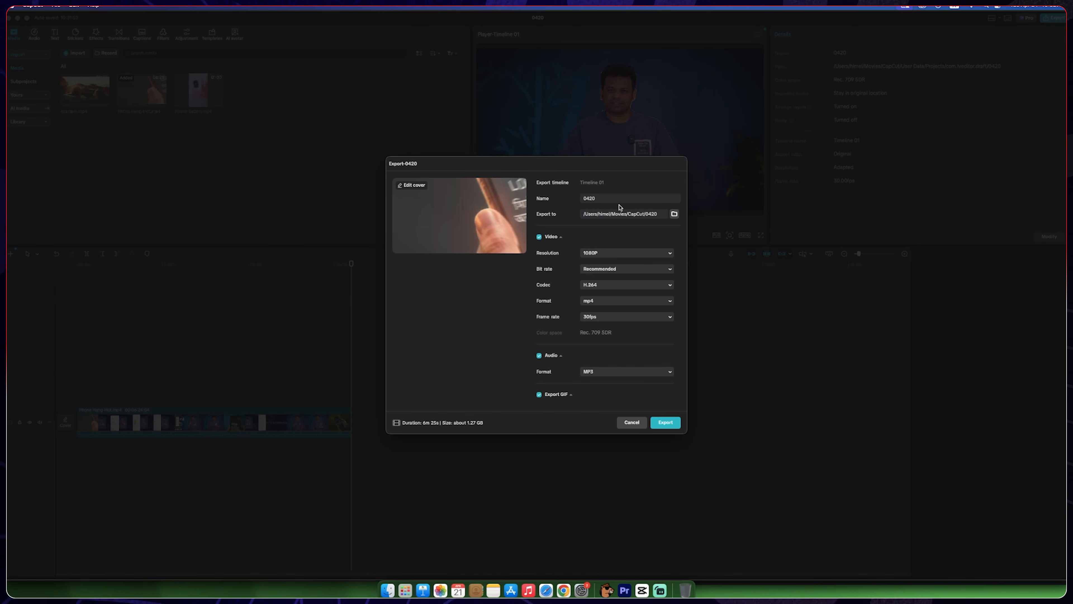
pyautogui.doubleClick(612, 198)
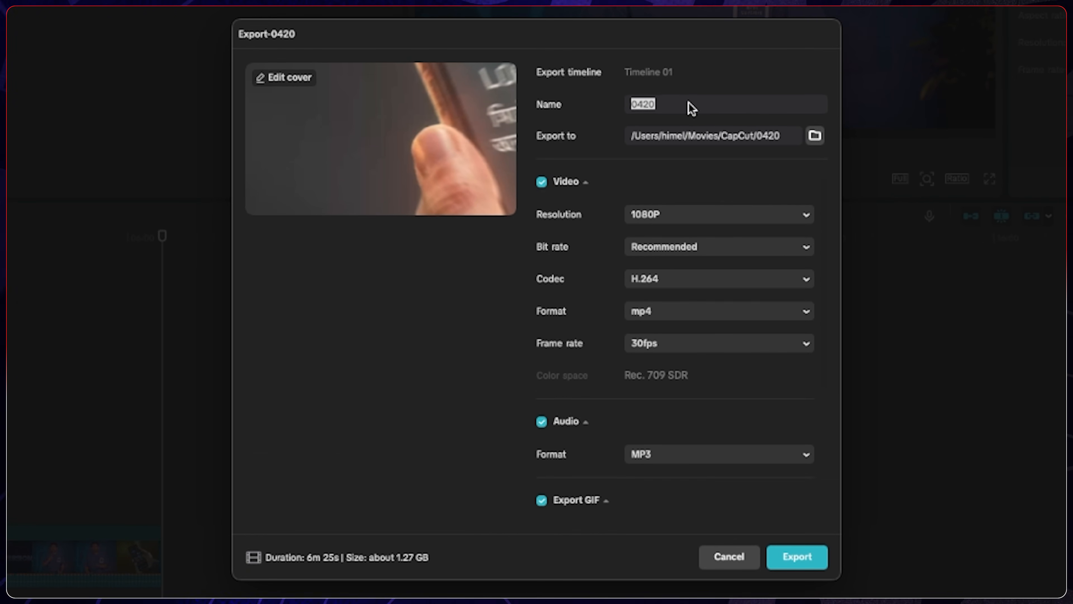
pyautogui.press('BackSpace')
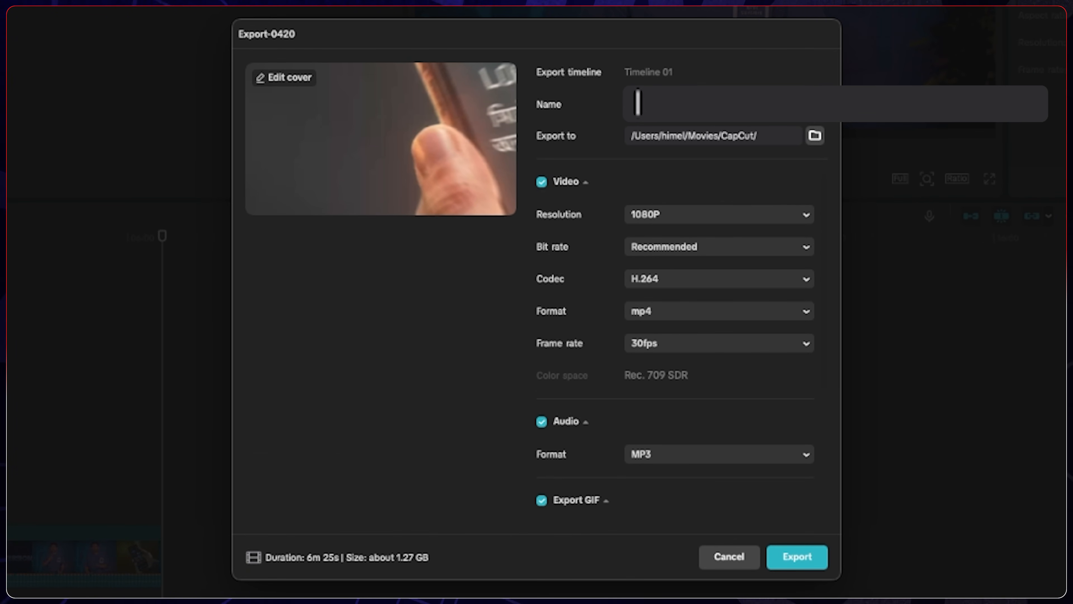
pyautogui.write('Phone Hang')
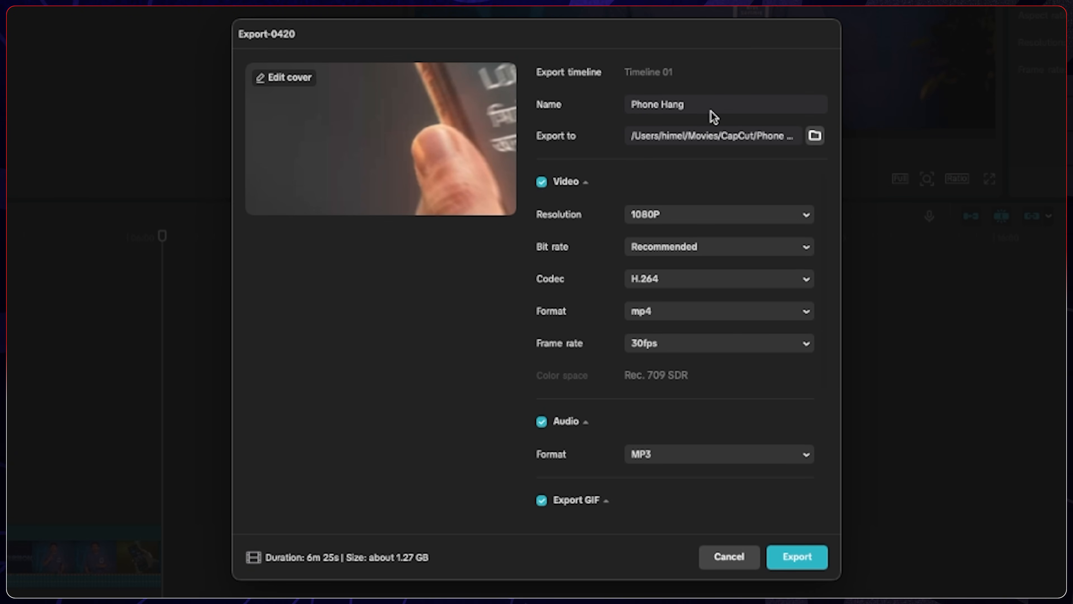
# - Set the export destination to the Downloads folder
pyautogui.click(815, 136)
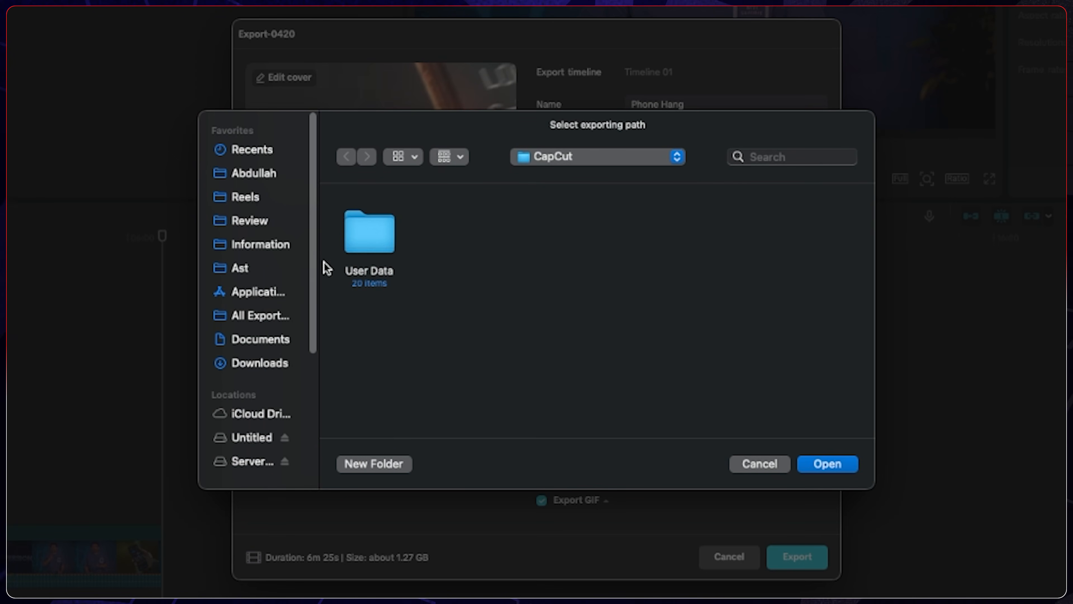
pyautogui.click(261, 163)
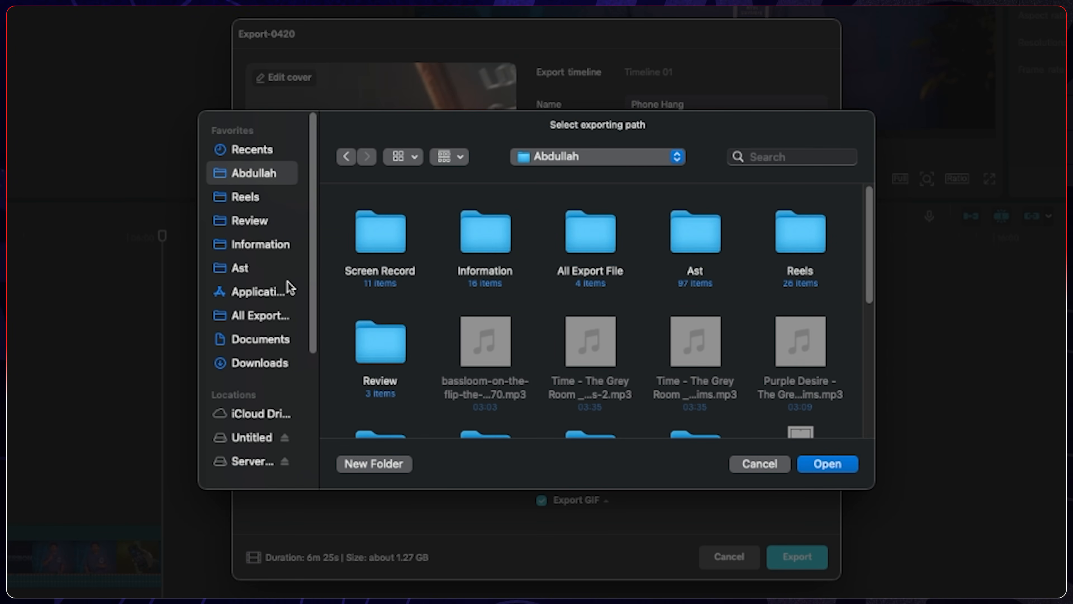
pyautogui.click(280, 363)
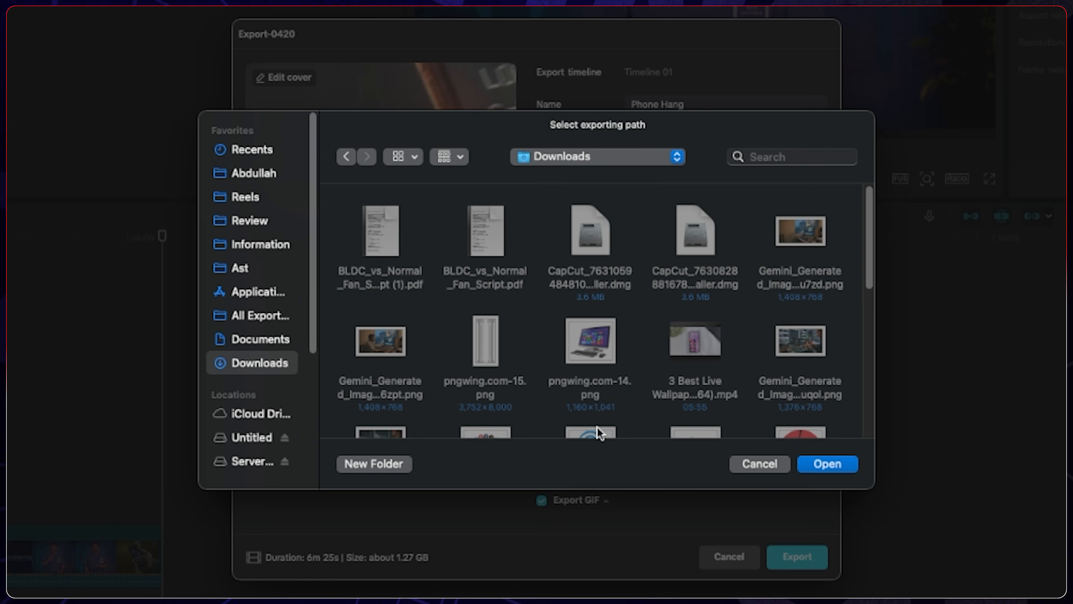
pyautogui.click(850, 467)
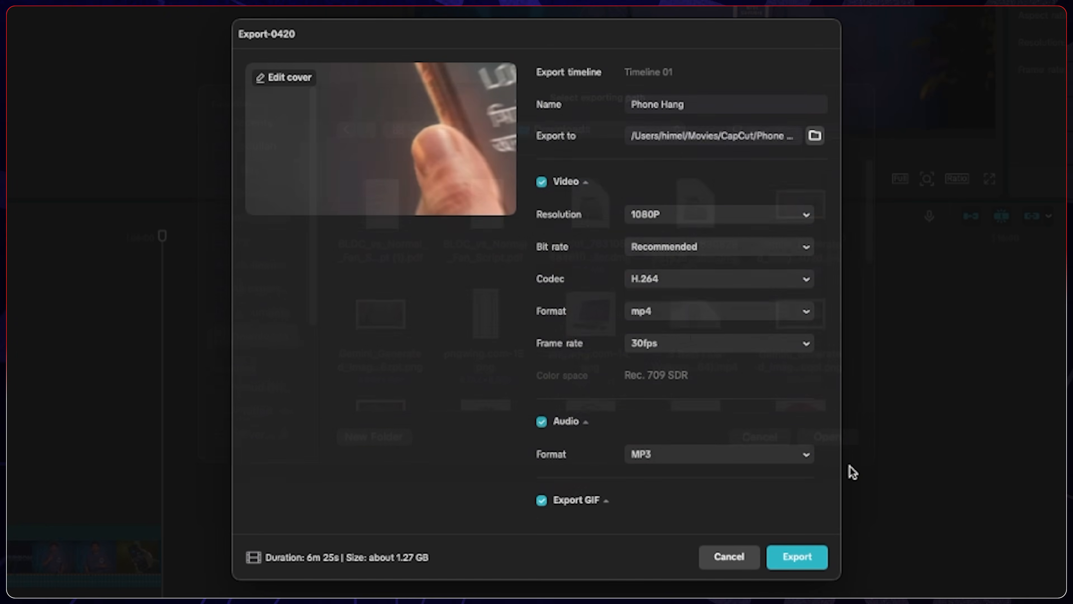
# - Choose 1080P resolution and the Recommended bit rate for the exported video
pyautogui.click(664, 214)
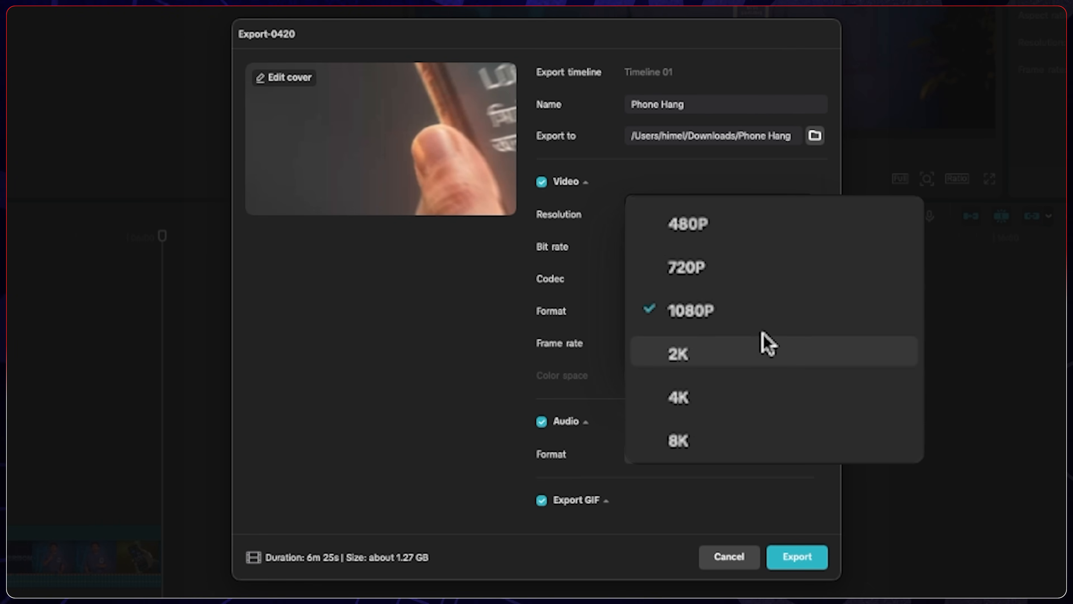
pyautogui.click(754, 298)
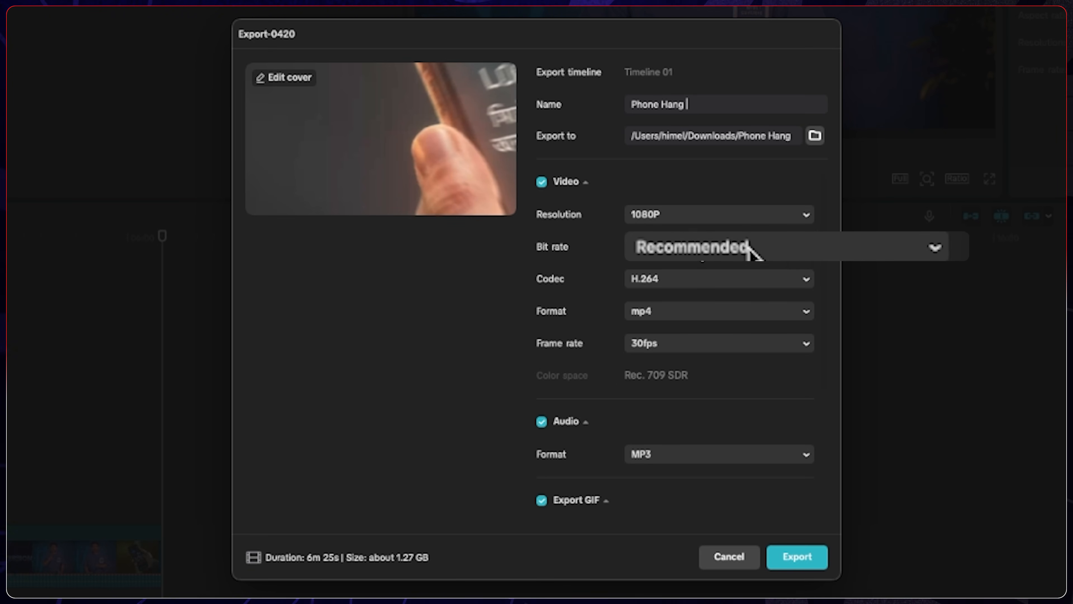
pyautogui.click(718, 251)
pyautogui.click(702, 271)
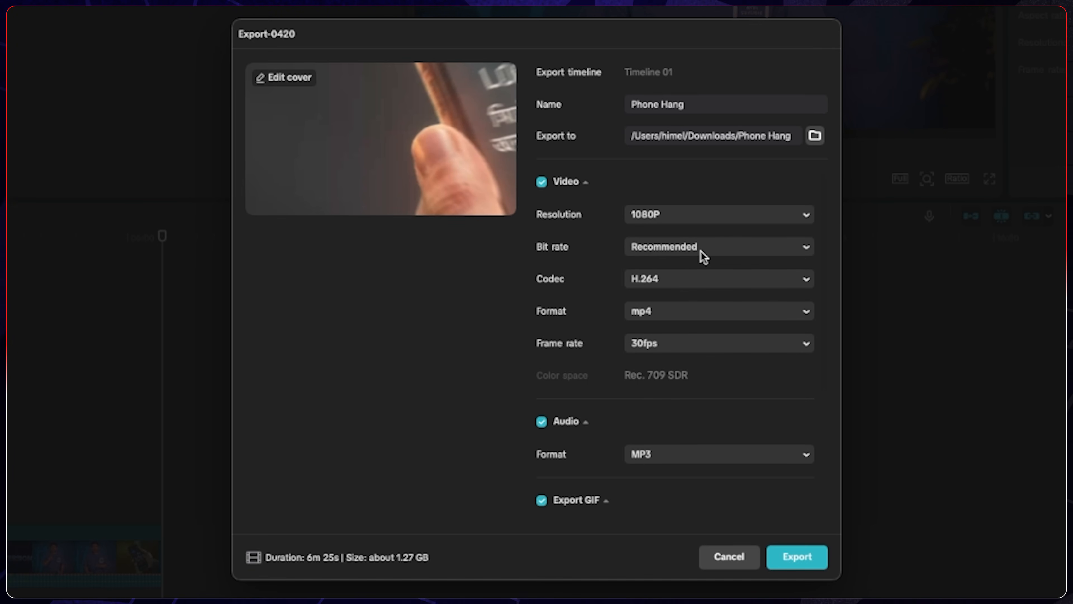
# - Choose the H.264 codec and mp4 format for the exported video
pyautogui.click(693, 285)
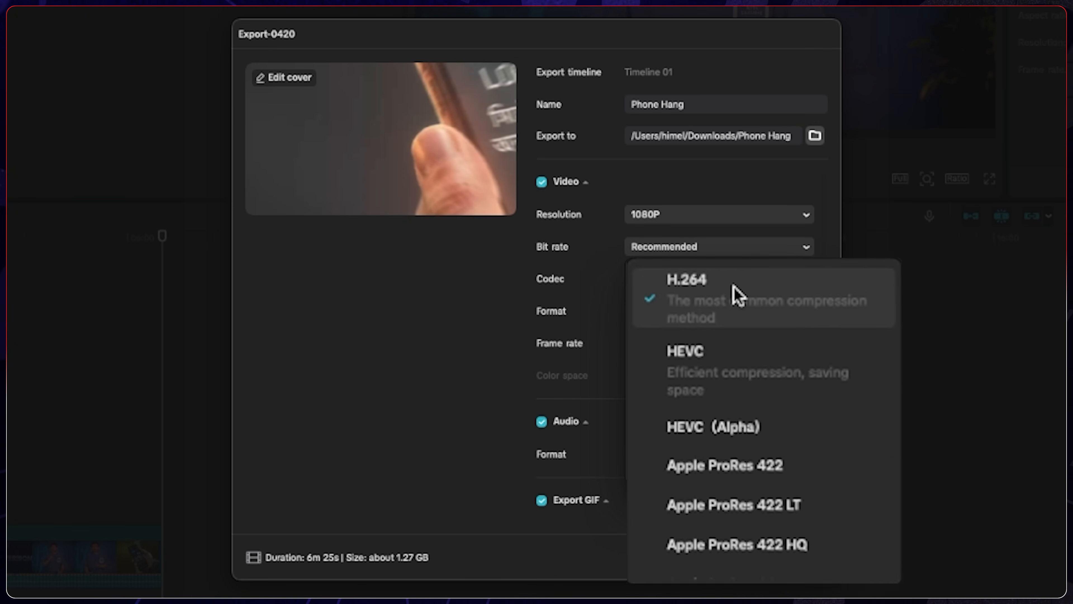
pyautogui.click(736, 292)
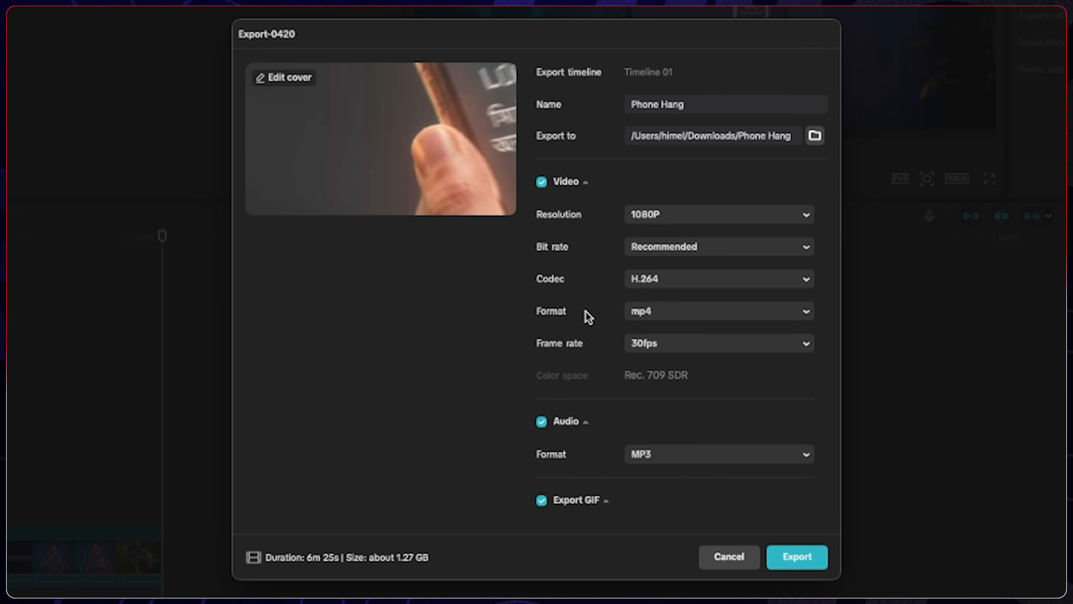
pyautogui.click(643, 312)
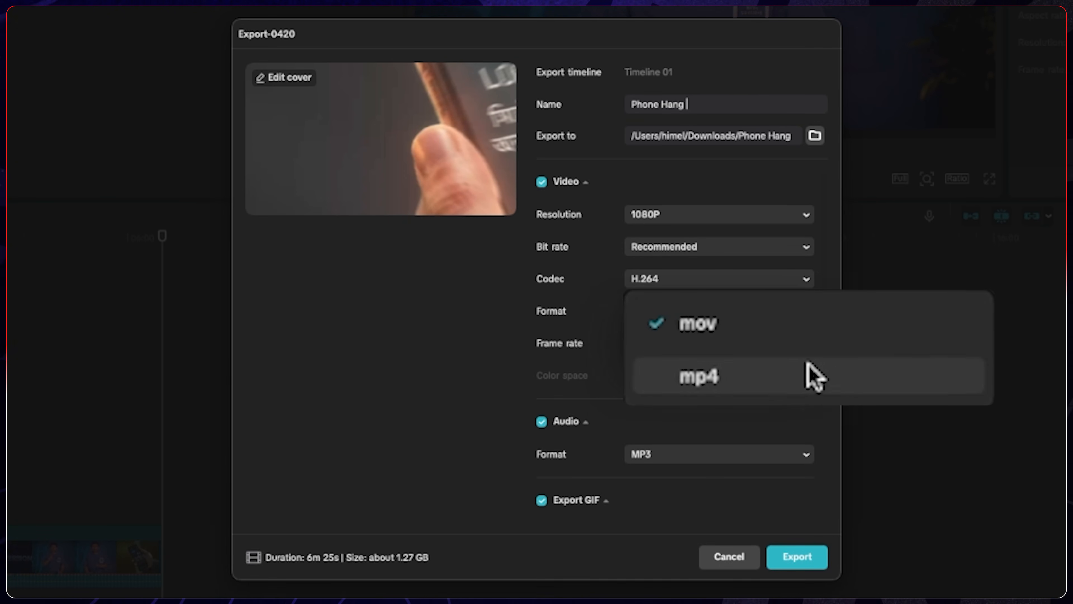
pyautogui.click(827, 381)
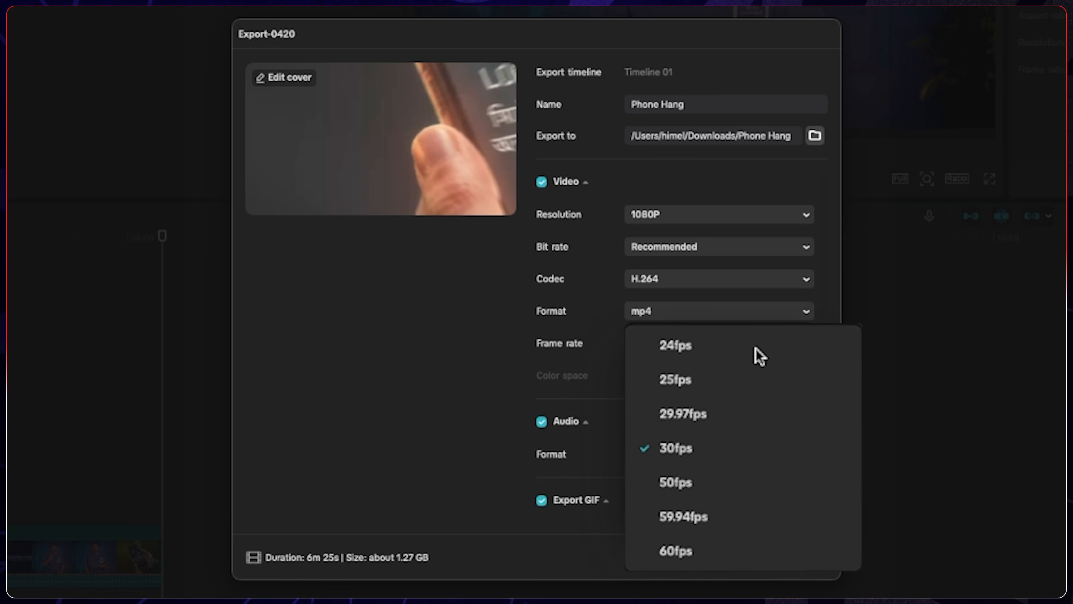
# - Choose a 30fps frame rate for the video and MP3 as the export's audio format
pyautogui.scroll(-1, 767, 372)
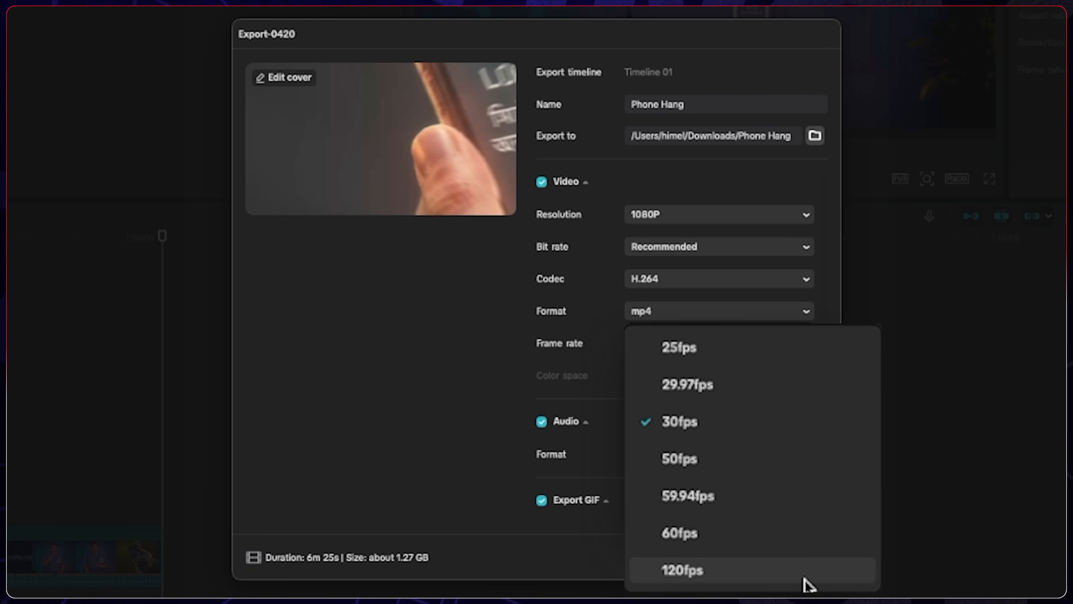
pyautogui.scroll(1, 808, 584)
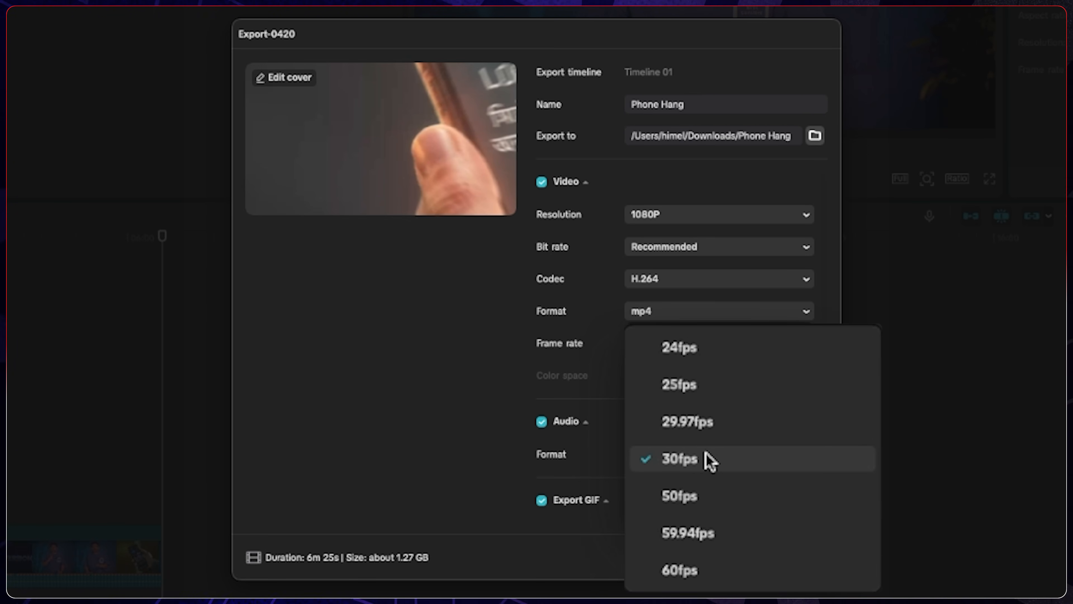
pyautogui.click(686, 418)
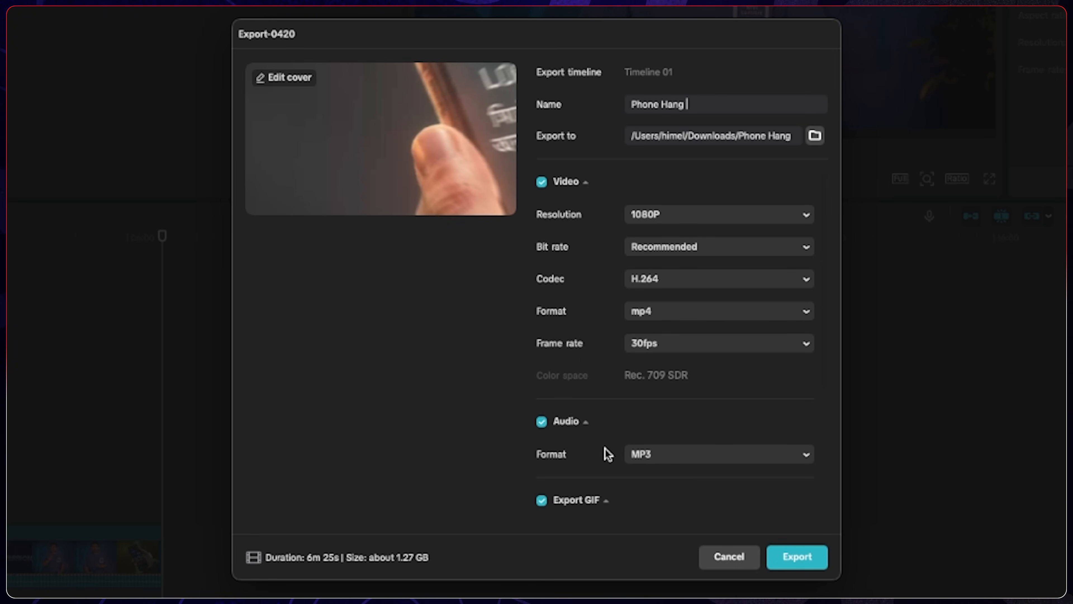
pyautogui.click(672, 452)
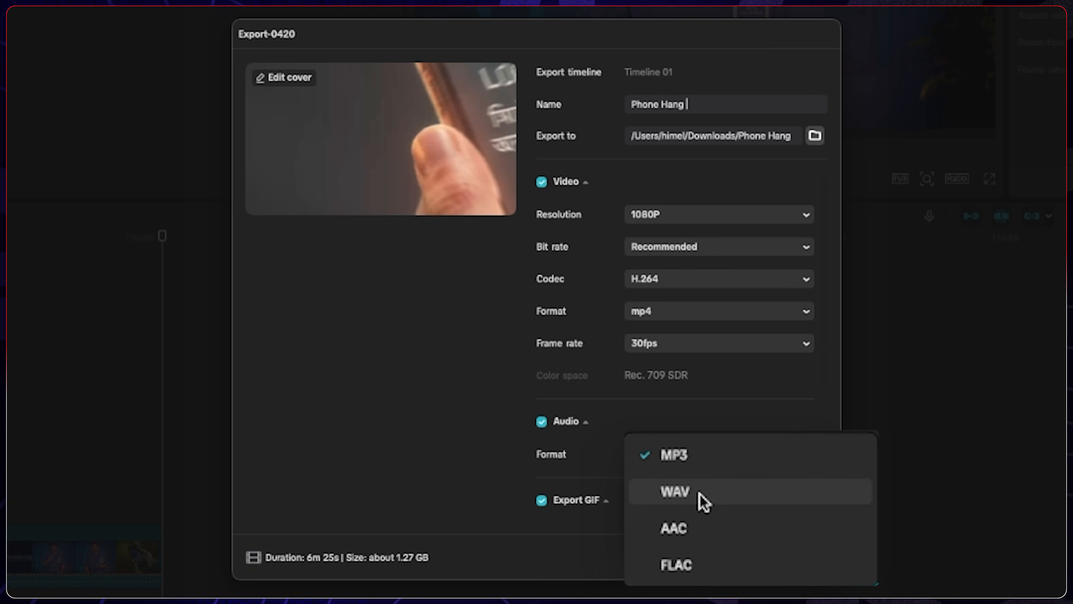
pyautogui.click(719, 461)
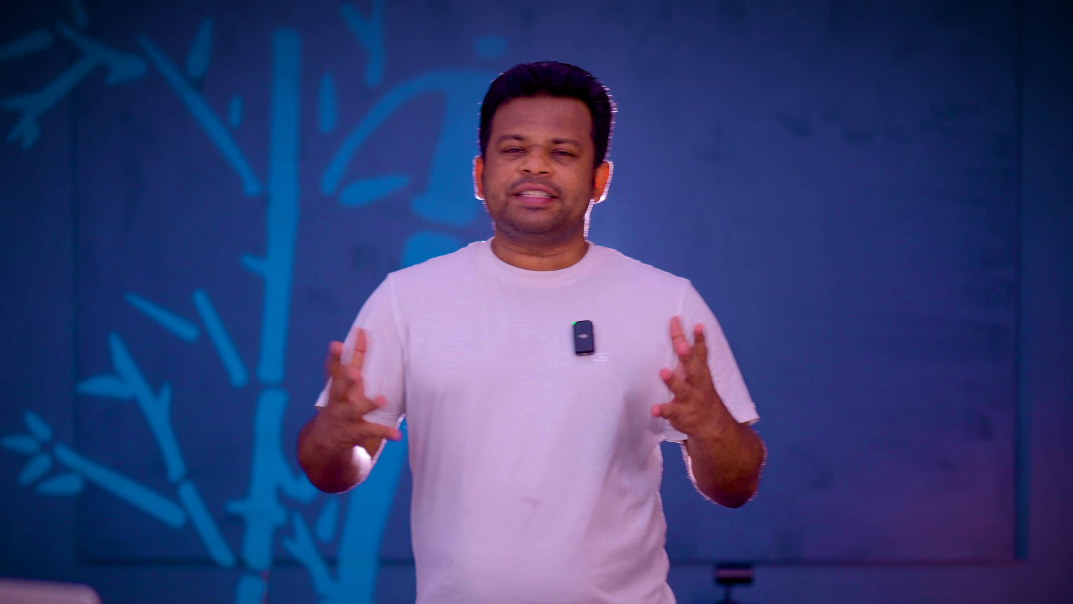